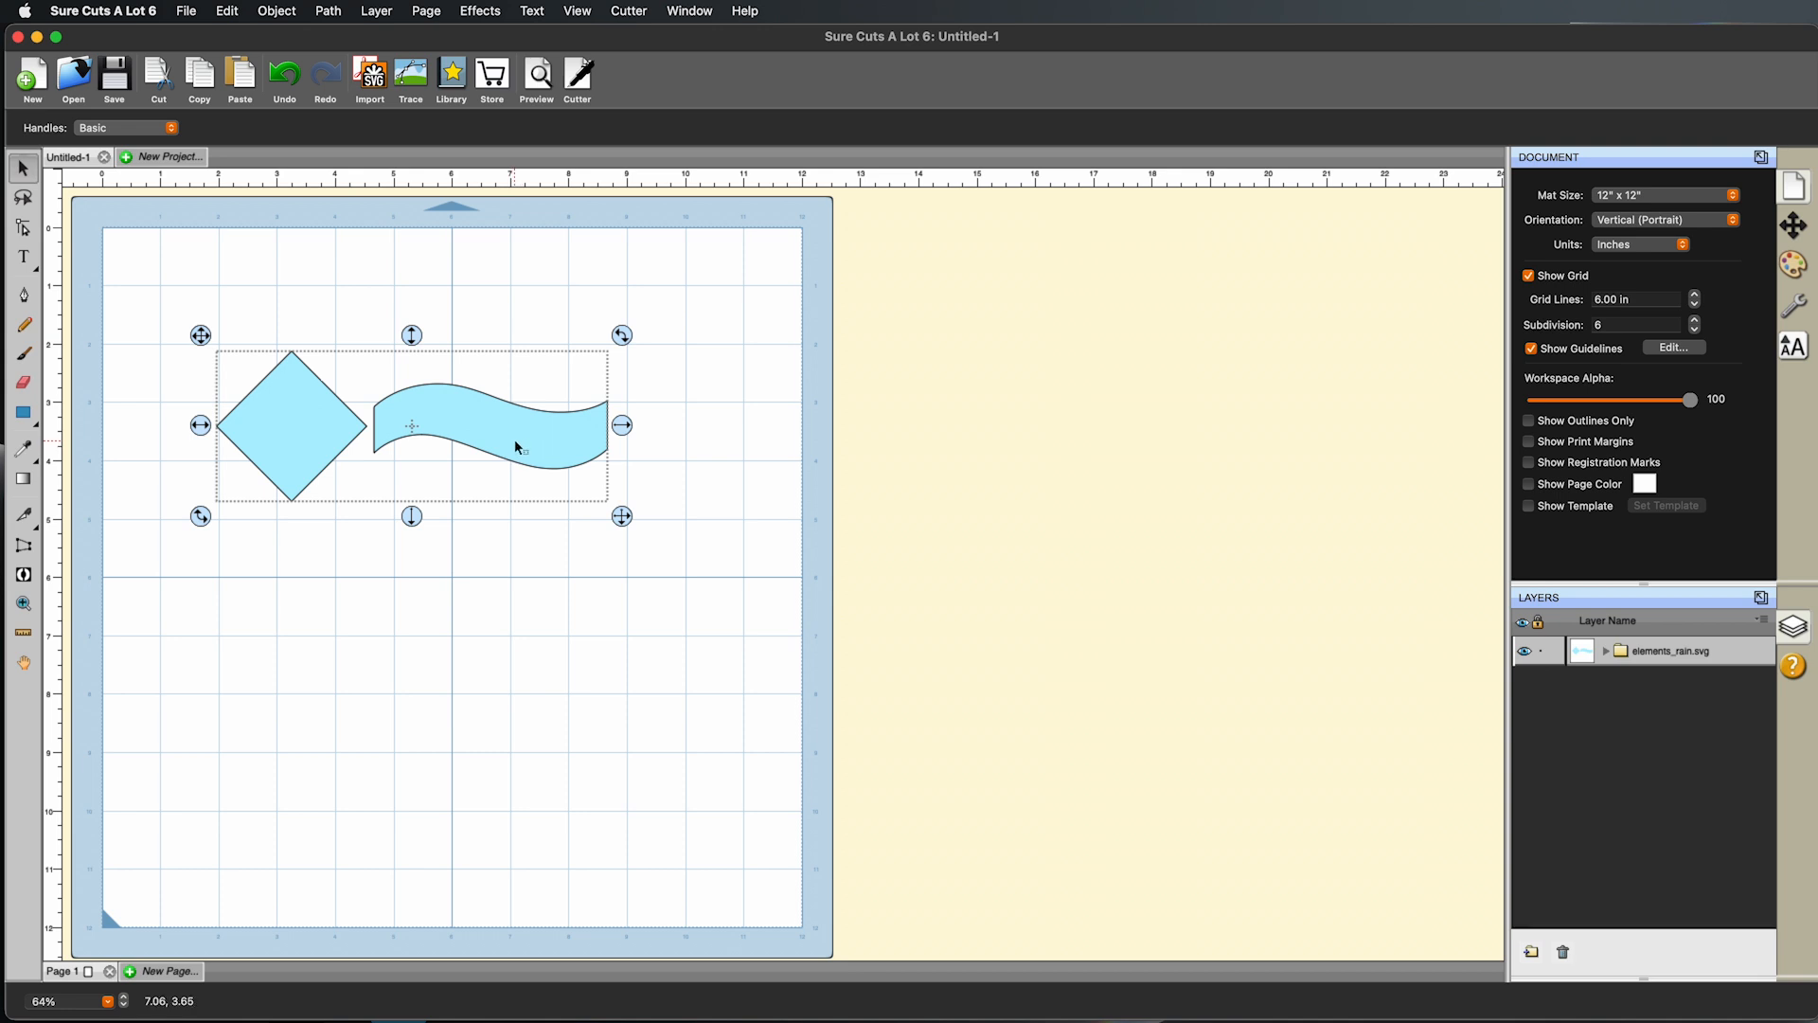
Step: Shift the imported diamond-and-wave artwork slightly on the mat and break it apart into separate shapes
{"action": "left_click_drag", "start_coordinate": [514, 440], "coordinate": [529, 458]}
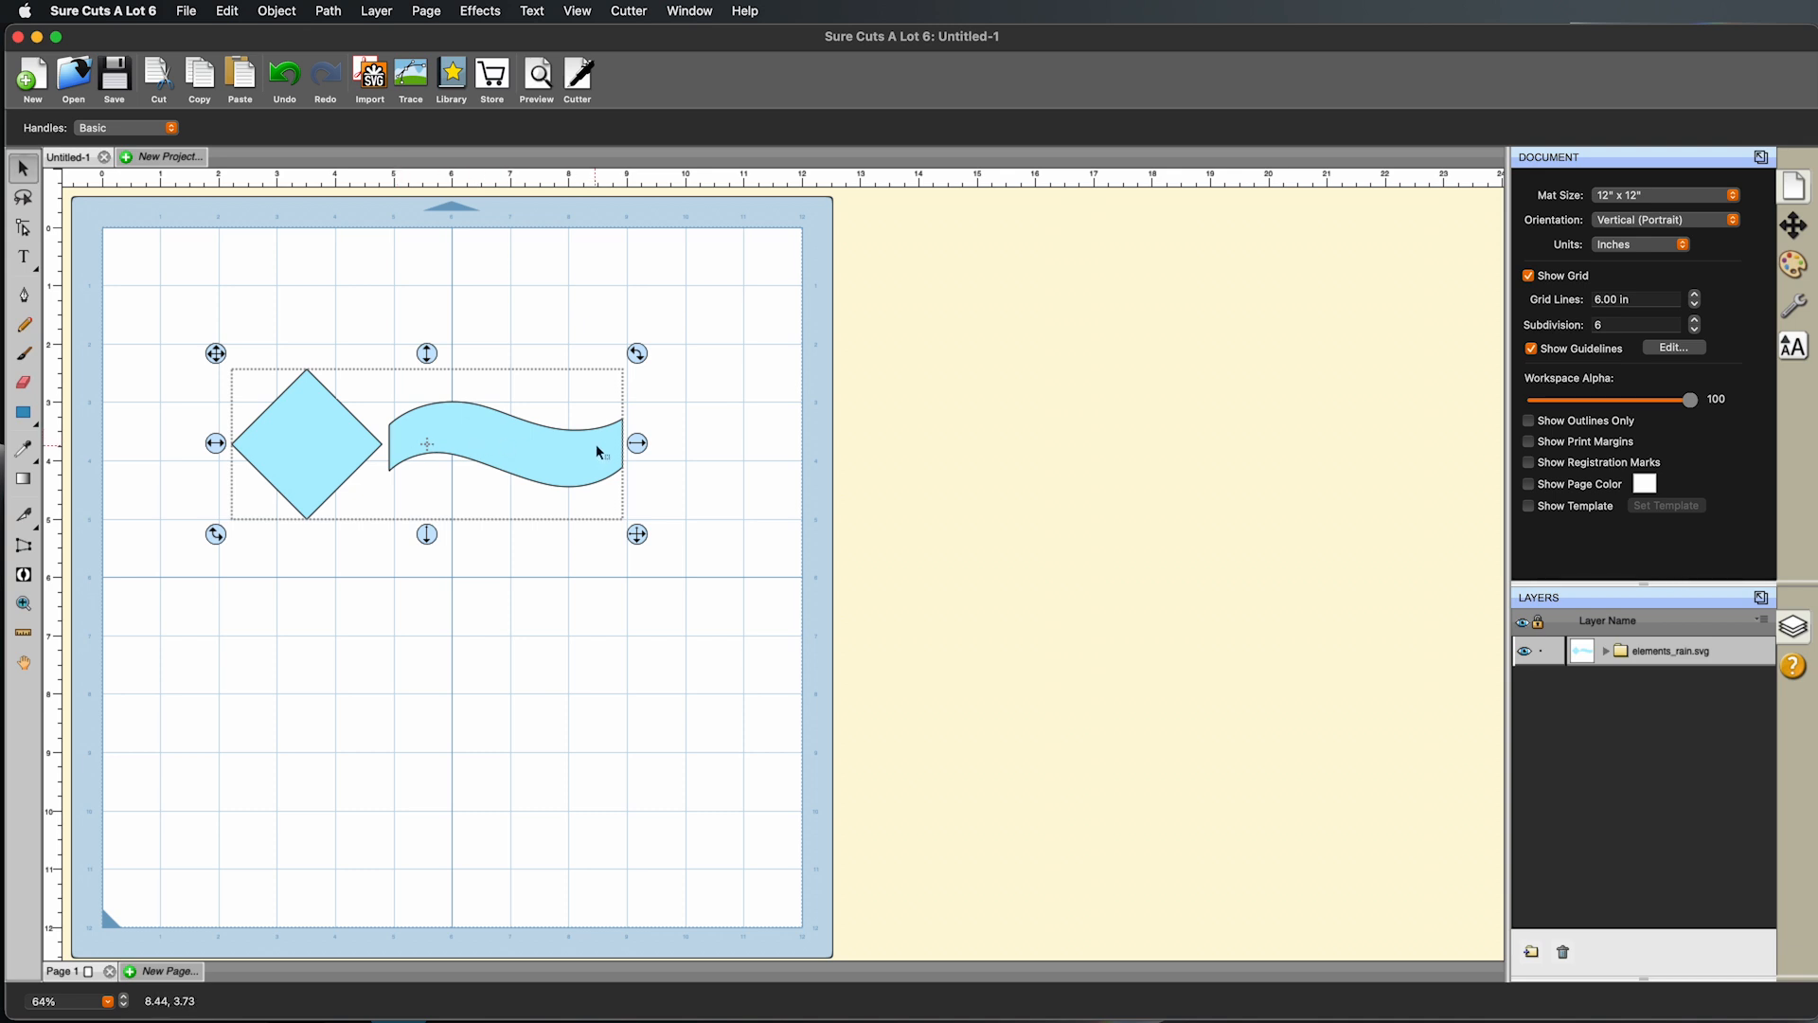
{"action": "right_click", "coordinate": [519, 454]}
{"action": "left_click", "coordinate": [26, 176]}
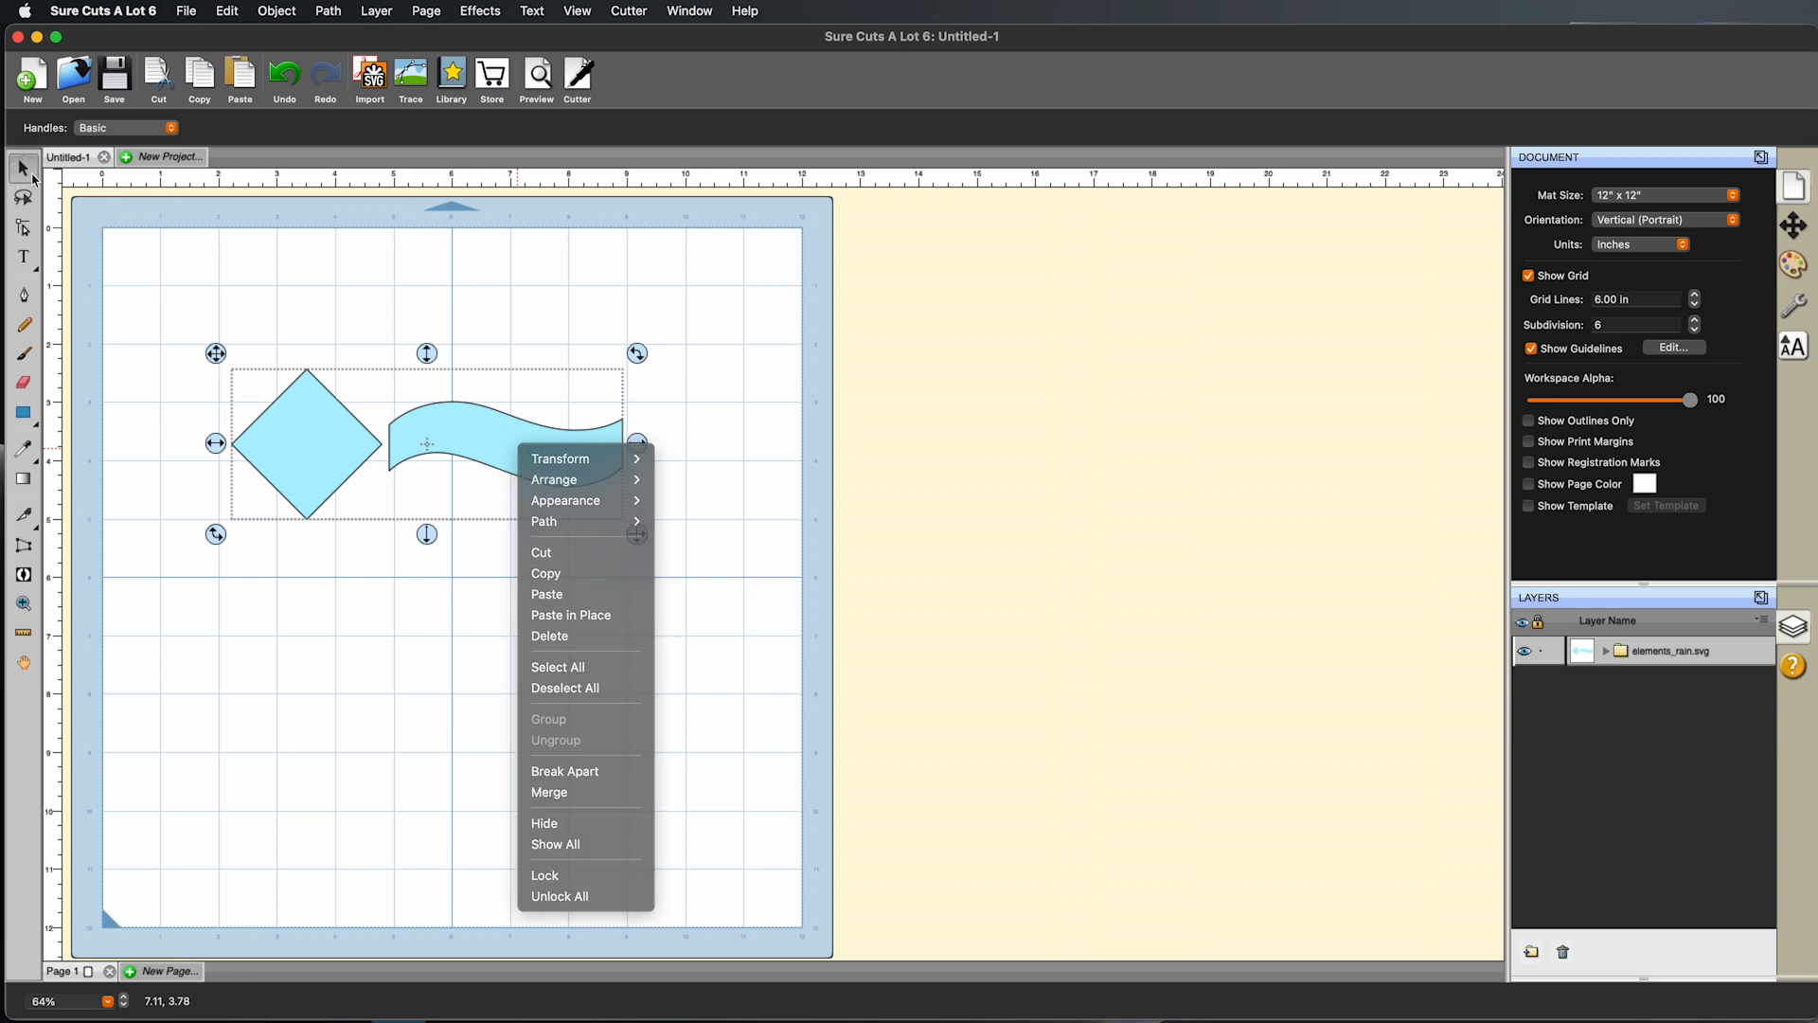
{"action": "right_click", "coordinate": [537, 463]}
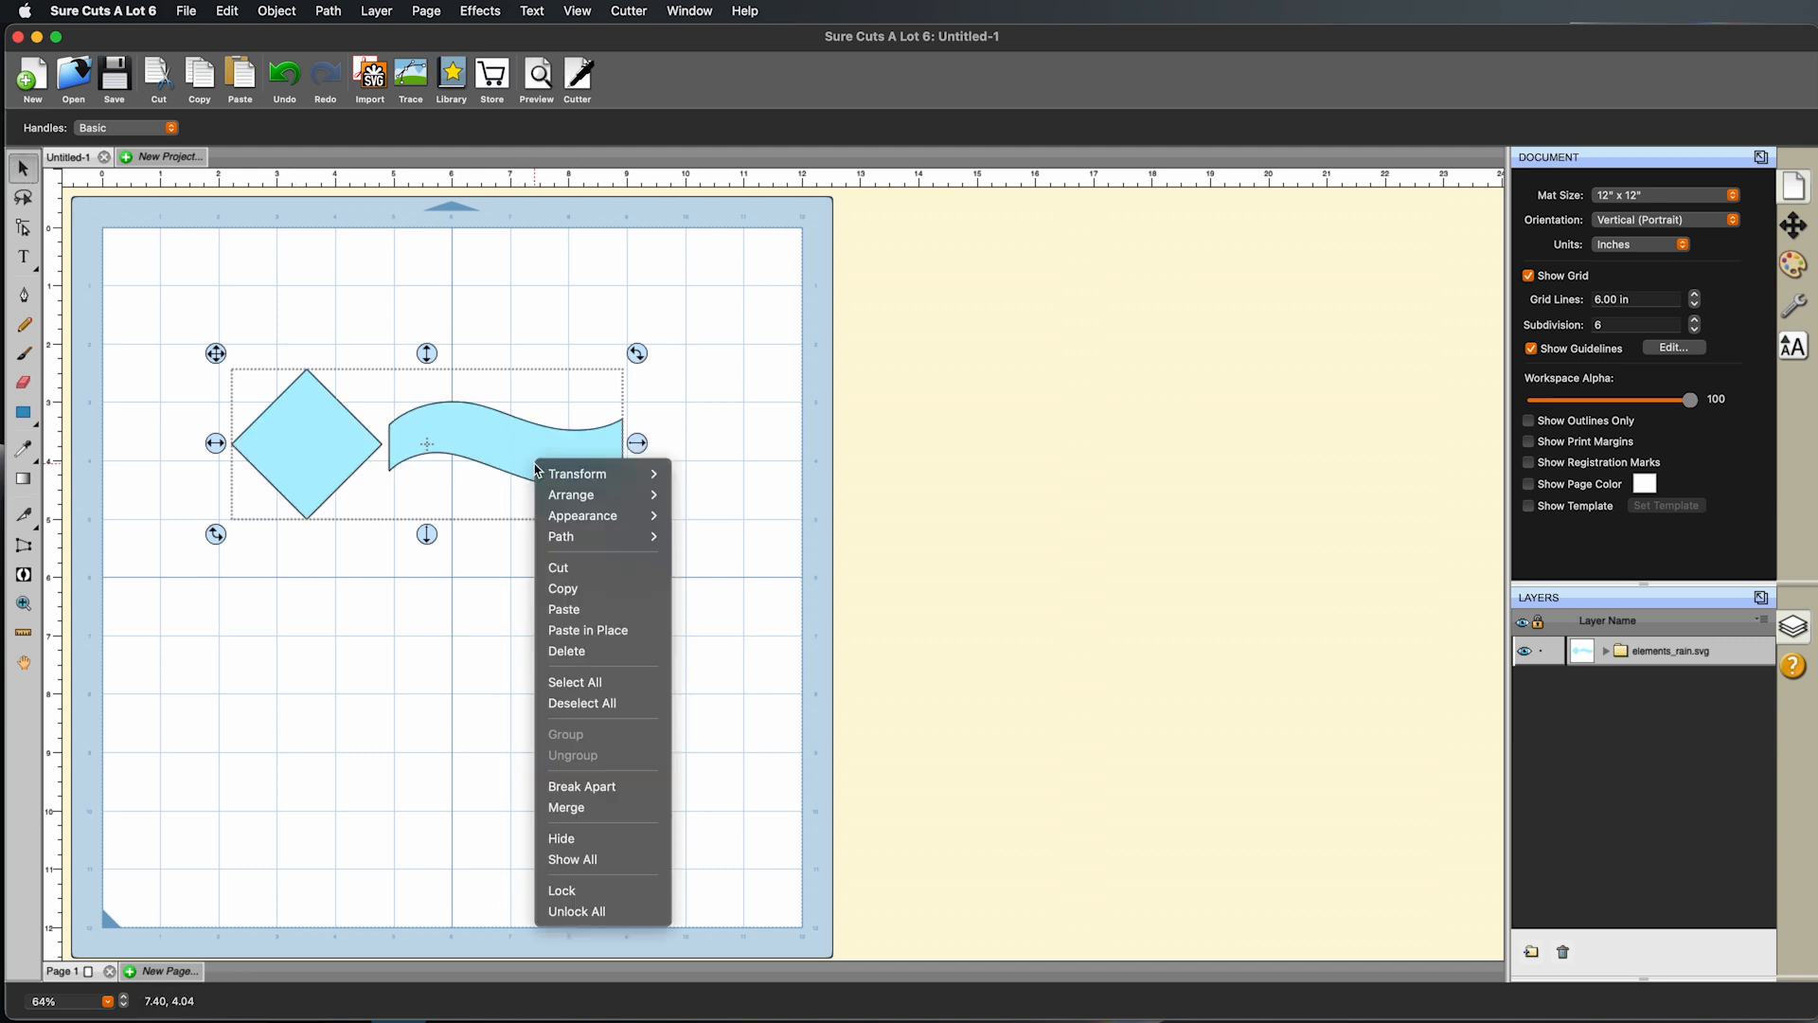
{"action": "left_click", "coordinate": [596, 787]}
{"action": "left_click", "coordinate": [593, 786]}
Step: Separate the diamond from the wave and delete it
{"action": "left_click", "coordinate": [305, 422]}
{"action": "left_click_drag", "start_coordinate": [311, 425], "coordinate": [270, 387]}
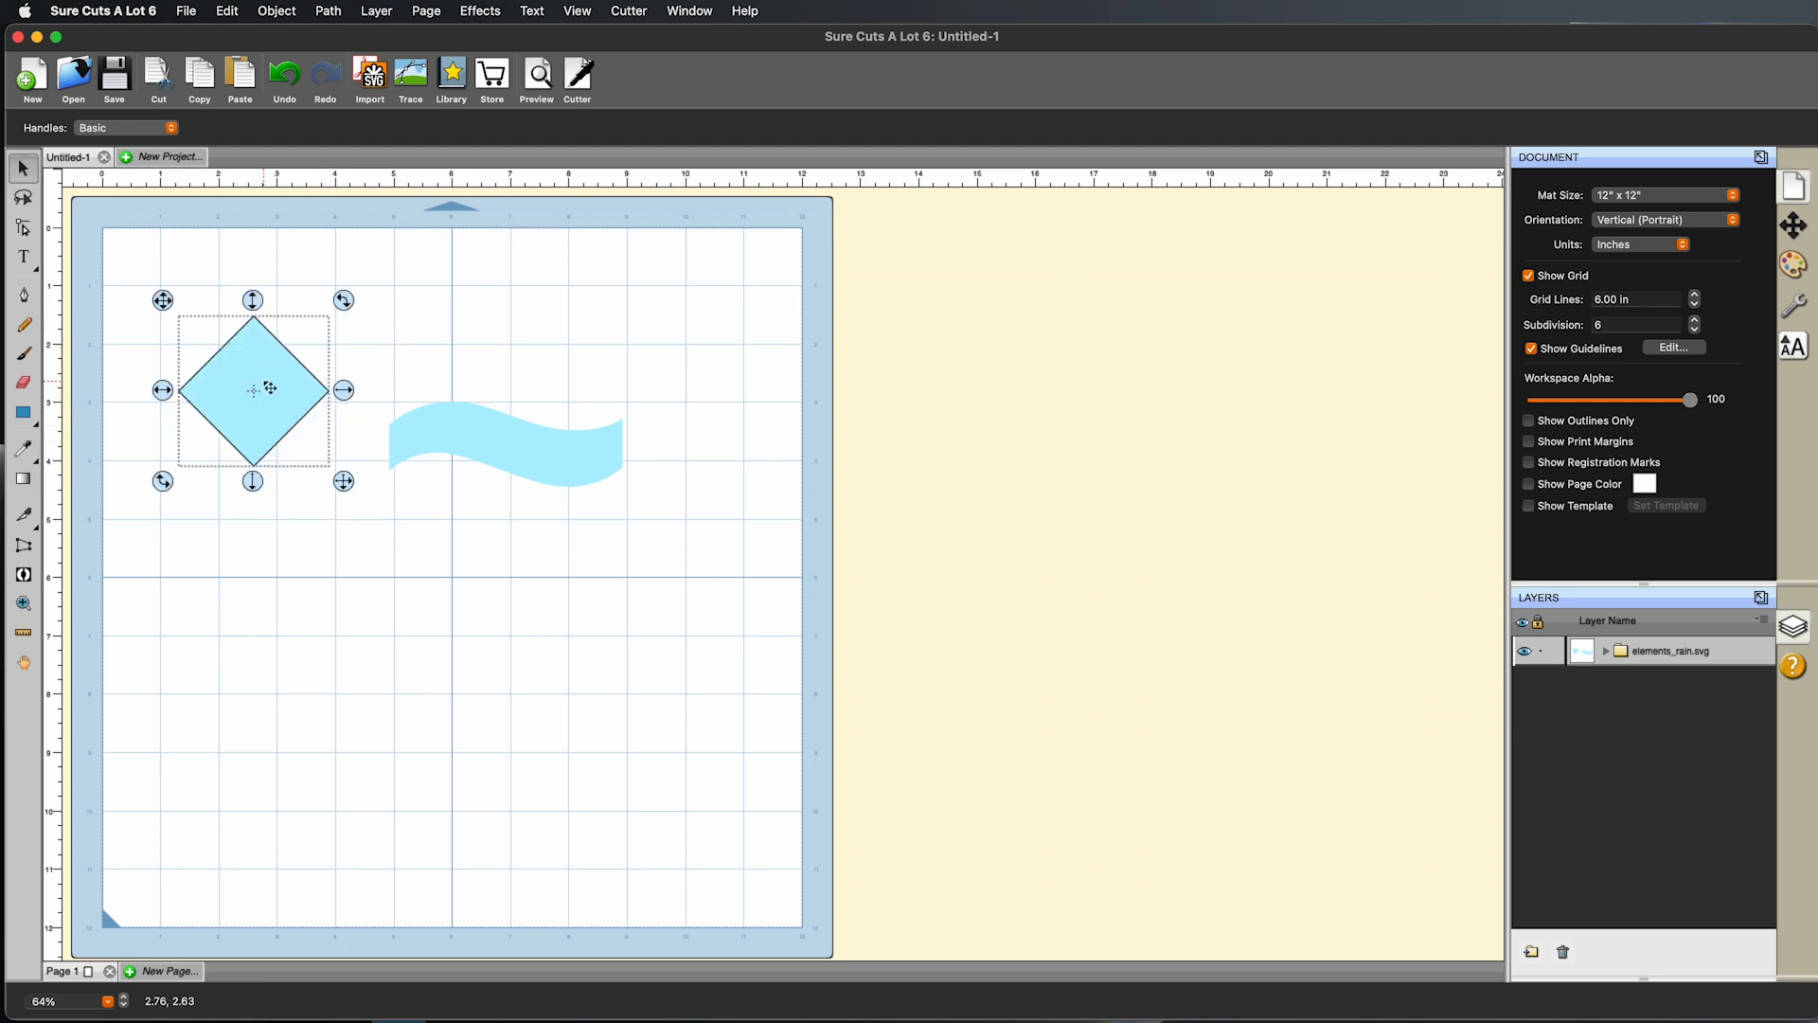
{"action": "key", "text": "Delete"}
Step: Move the wave toward the middle of the mat and rotate it 180 degrees
{"action": "left_click", "coordinate": [509, 451]}
{"action": "left_click_drag", "start_coordinate": [563, 461], "coordinate": [484, 472]}
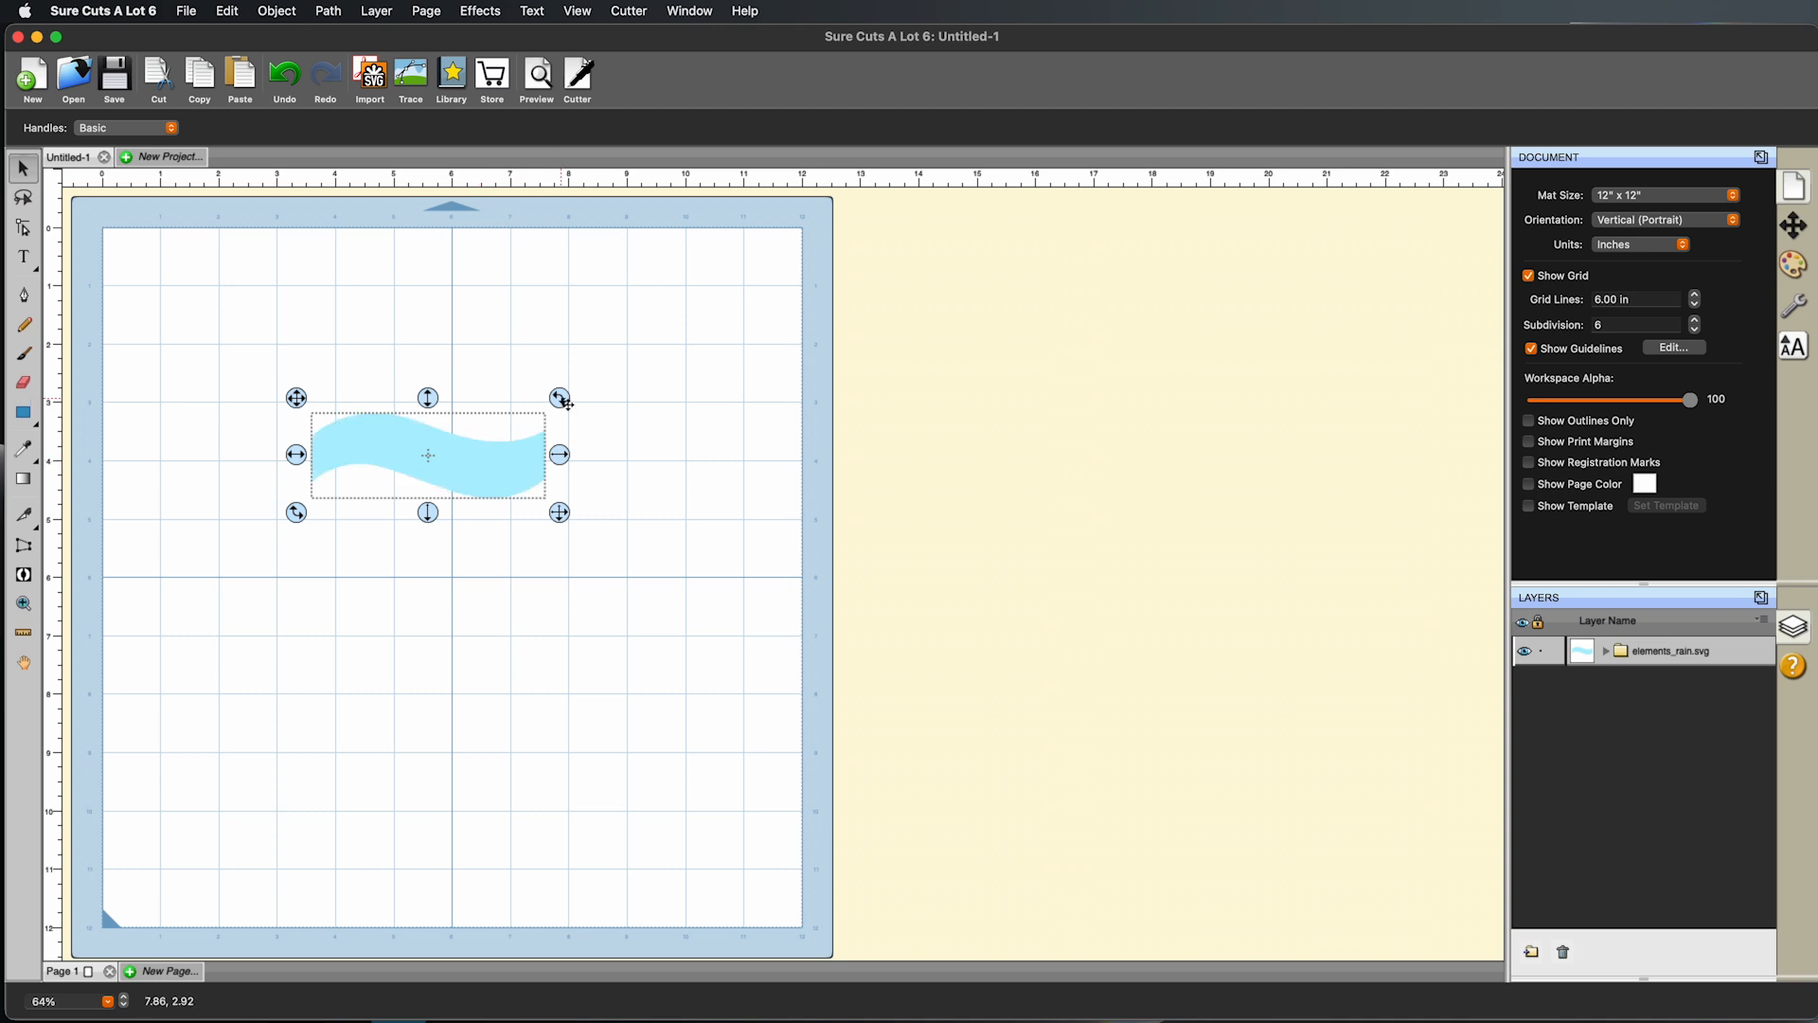
{"action": "left_click_drag", "start_coordinate": [561, 398], "coordinate": [363, 474]}
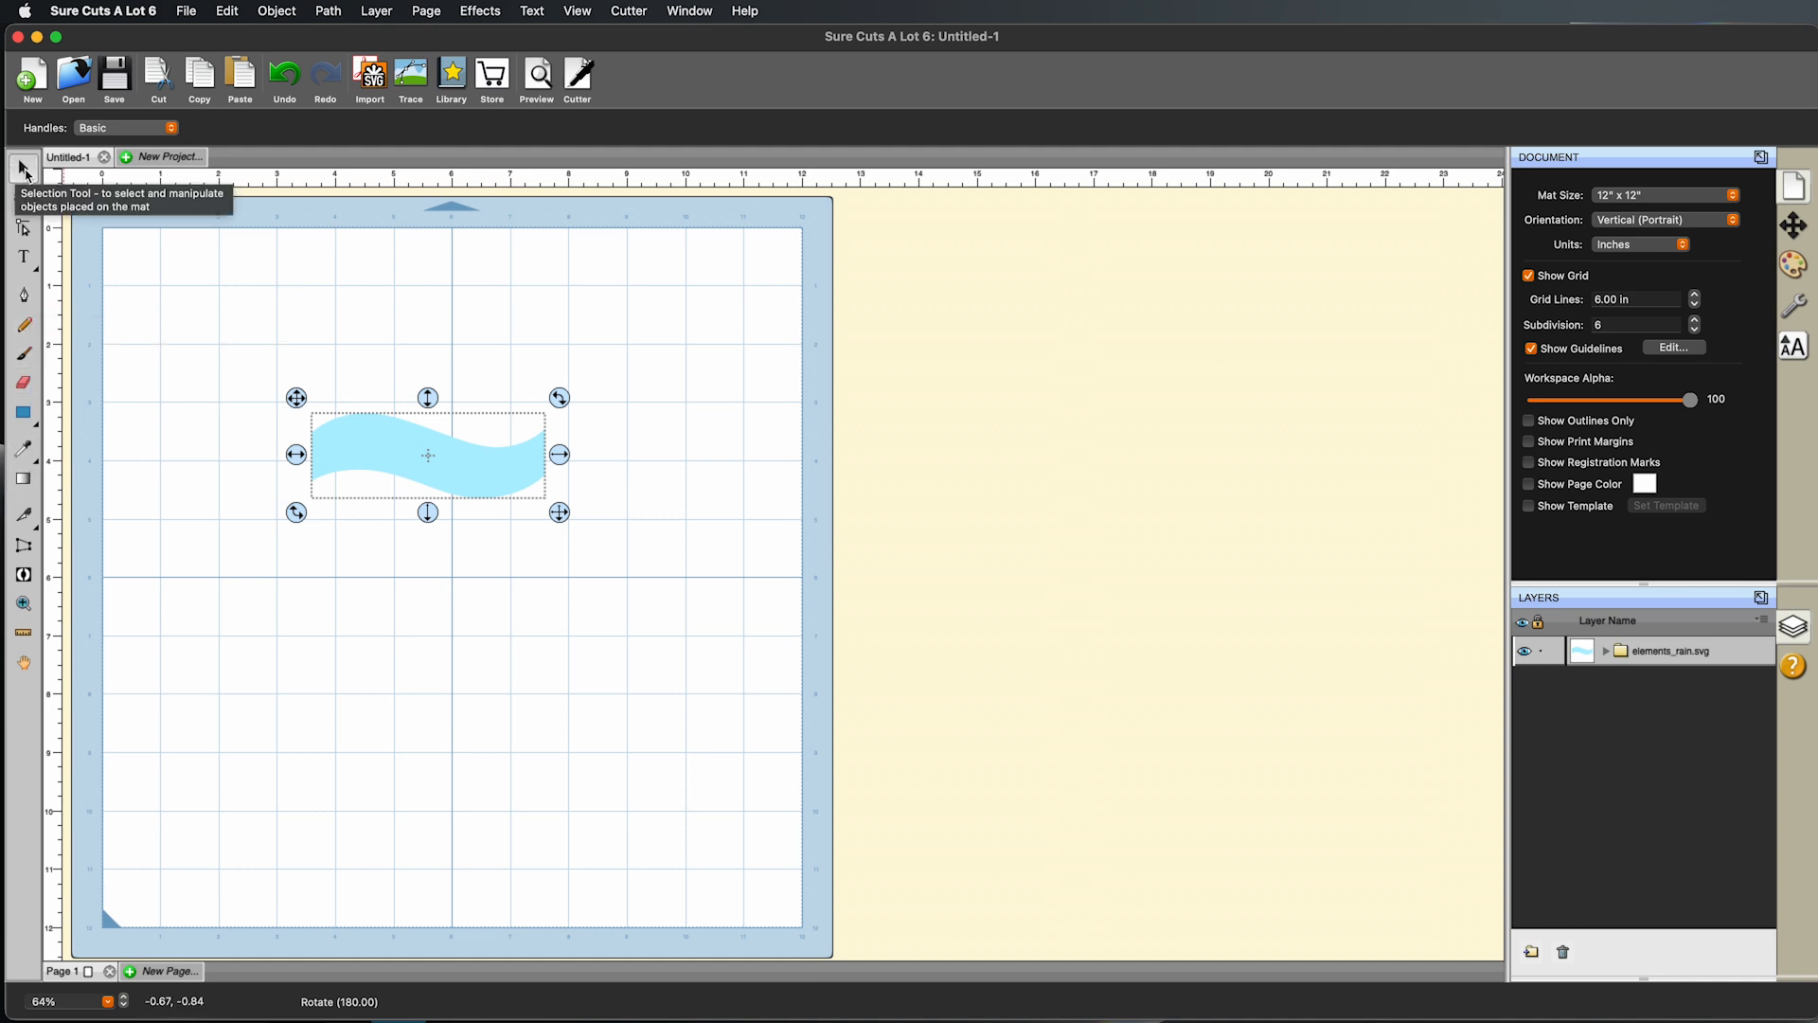
Step: Lock the elements_rain.svg layer that holds the wave
{"action": "key", "text": "z"}
{"action": "left_click", "coordinate": [463, 483]}
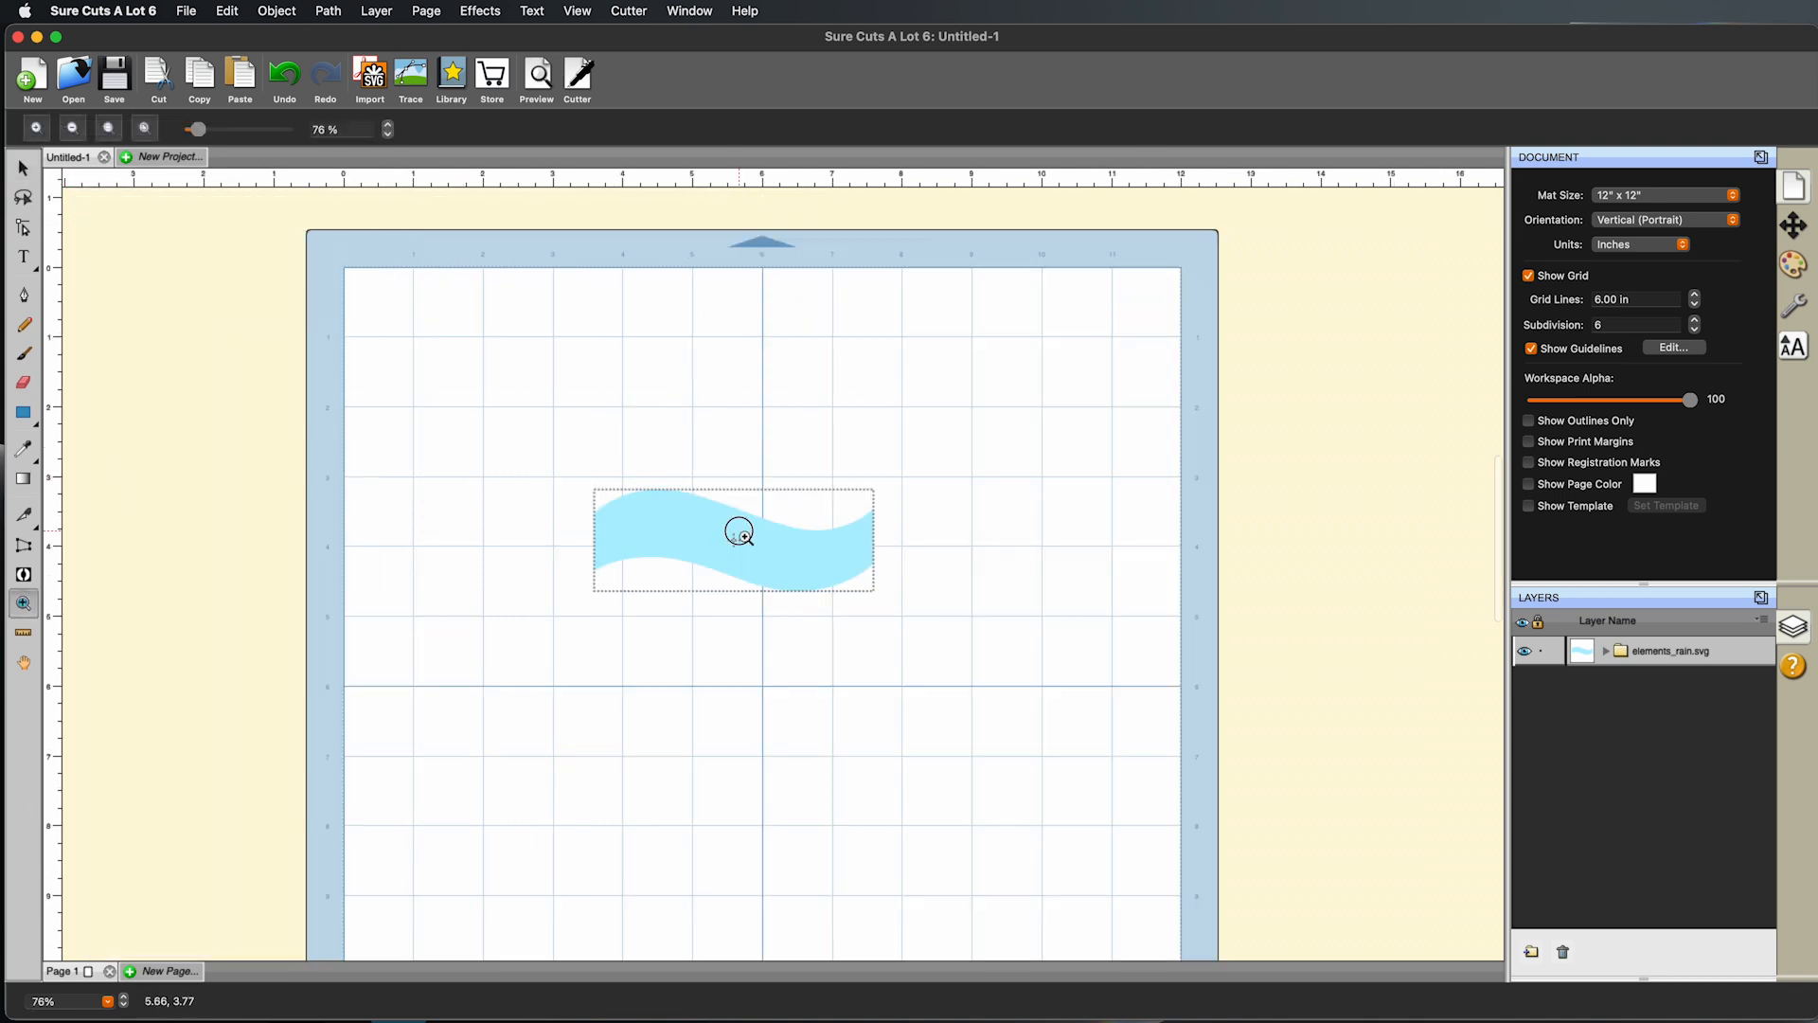
{"action": "left_click", "coordinate": [738, 535]}
{"action": "left_click", "coordinate": [804, 596]}
{"action": "left_click", "coordinate": [835, 618]}
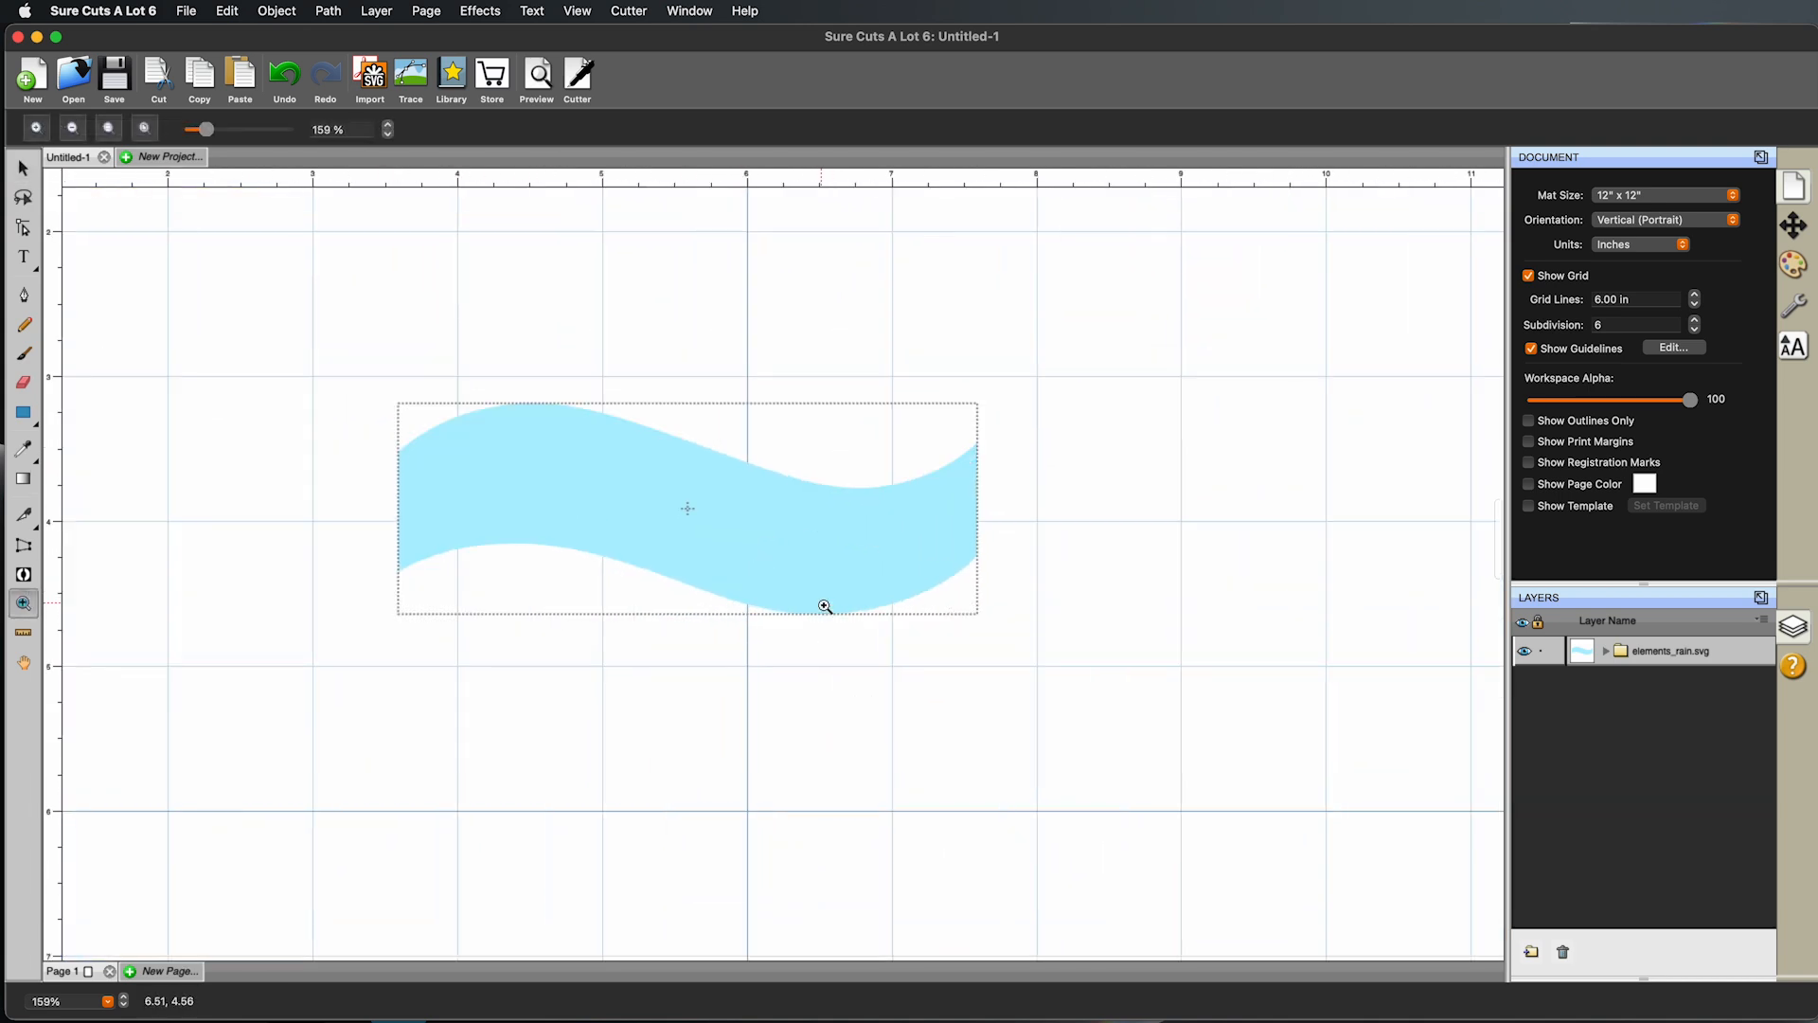
{"action": "left_click", "coordinate": [742, 550]}
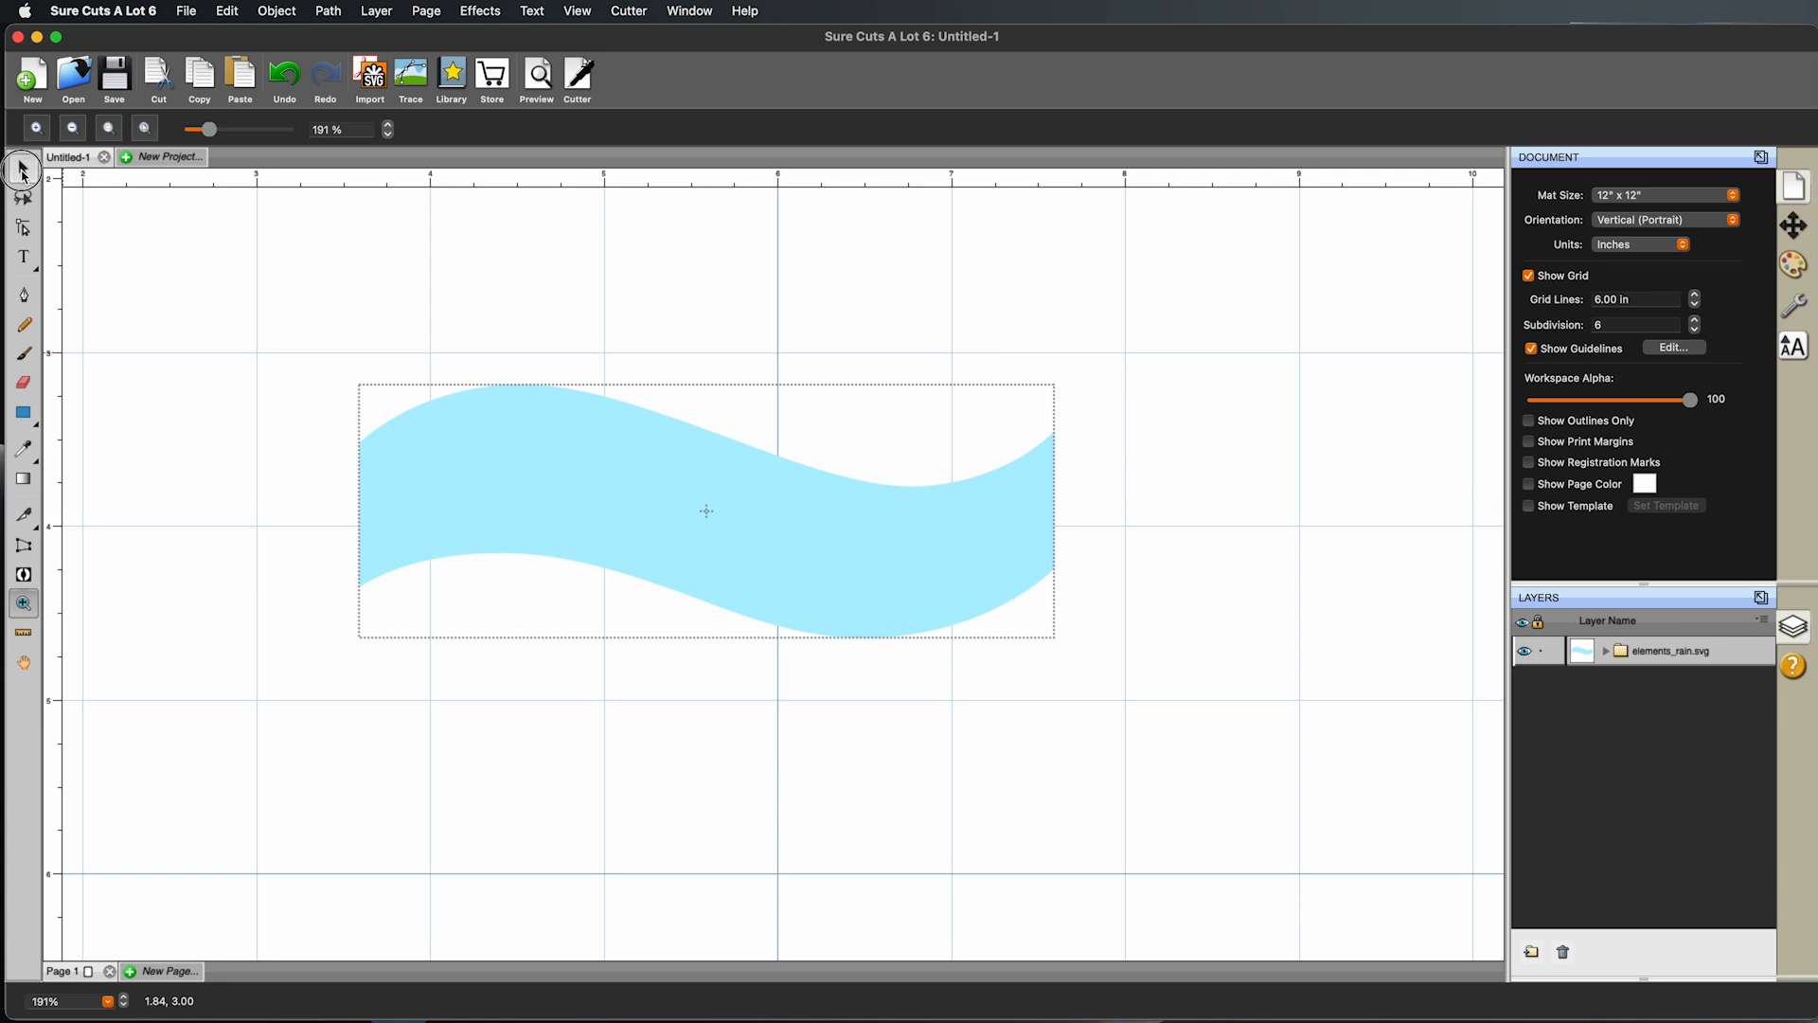
{"action": "left_click", "coordinate": [23, 167]}
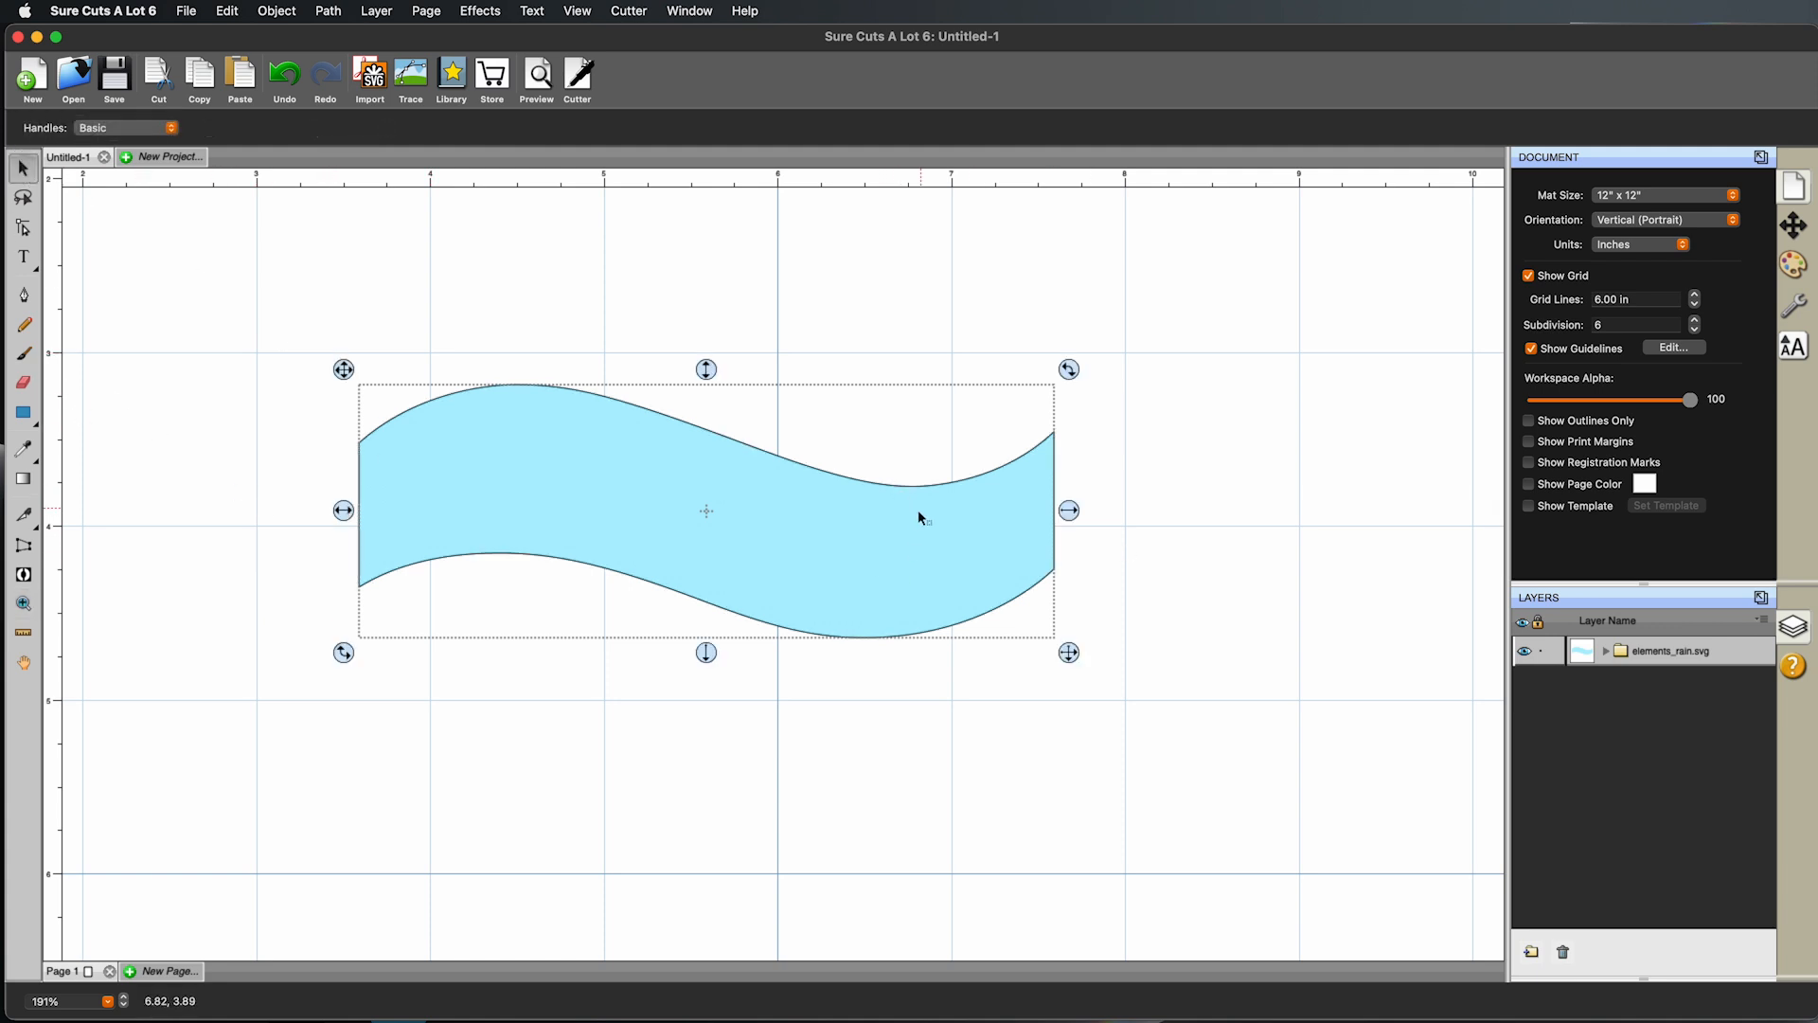
{"action": "left_click", "coordinate": [1541, 653]}
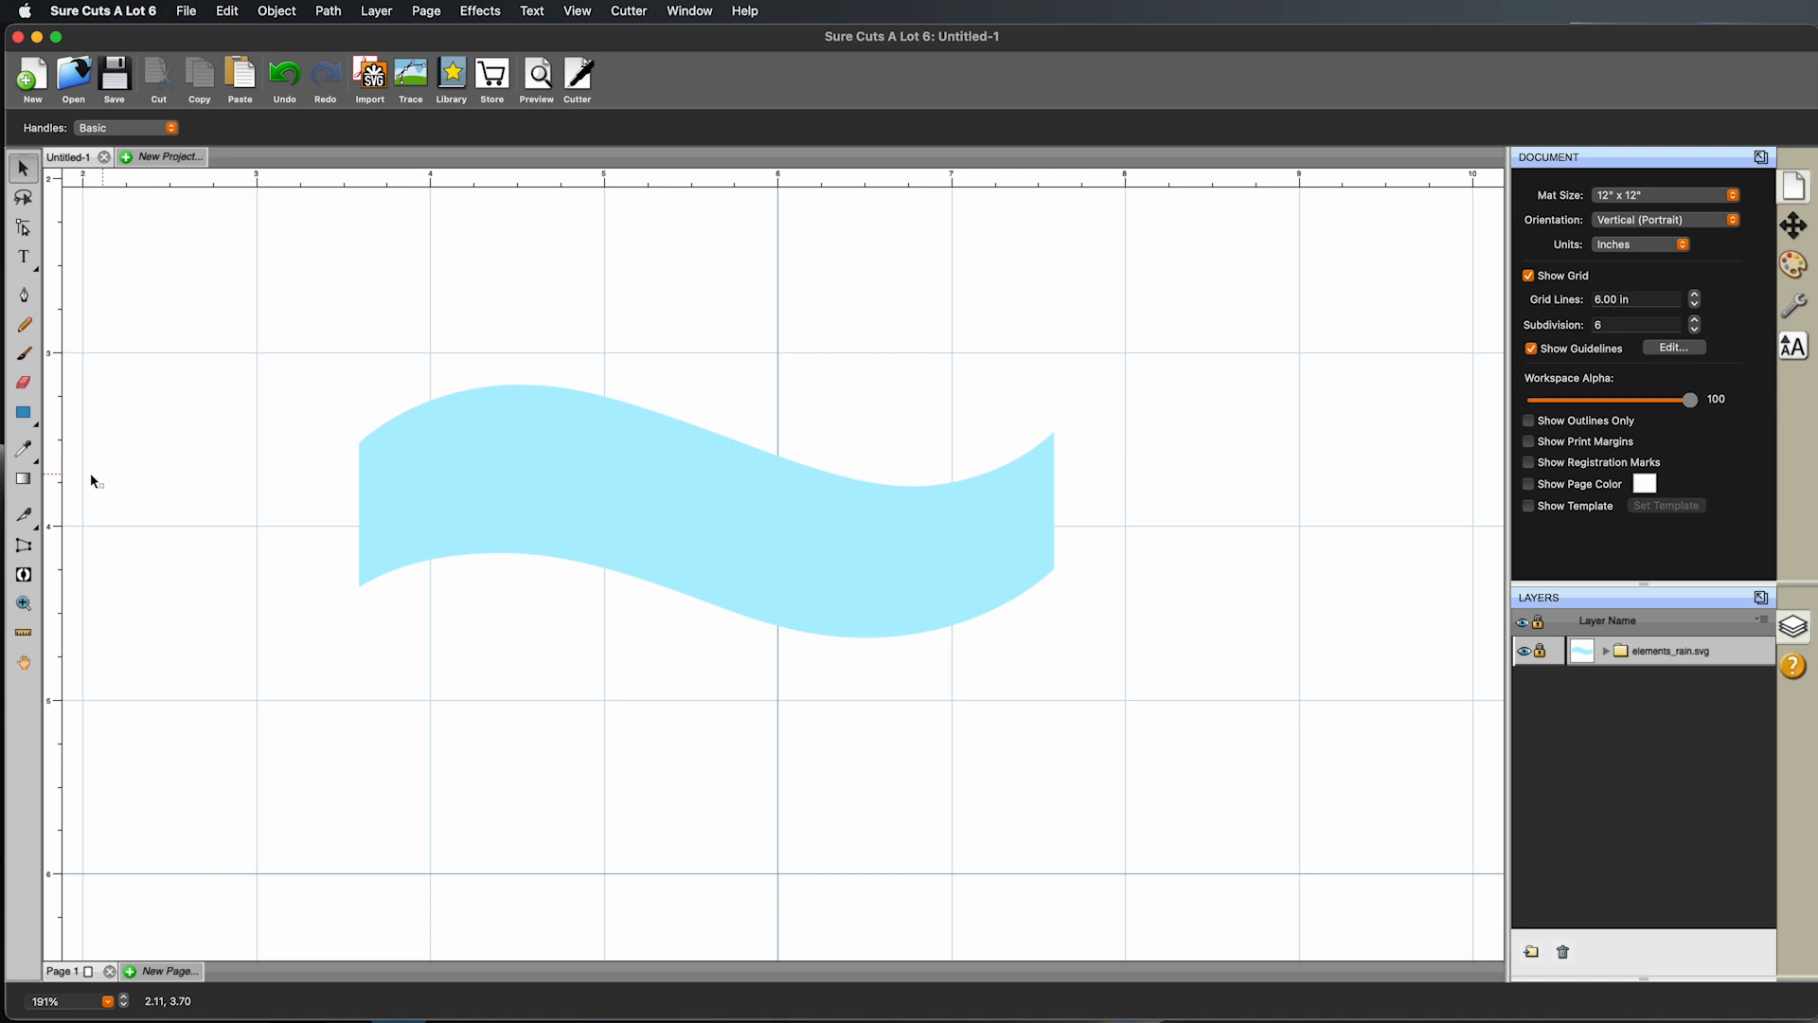
Step: Trace the wave's lower edge with the Draw tool as an open curved path running through its midpoint from corner to corner
{"action": "left_click", "coordinate": [27, 299]}
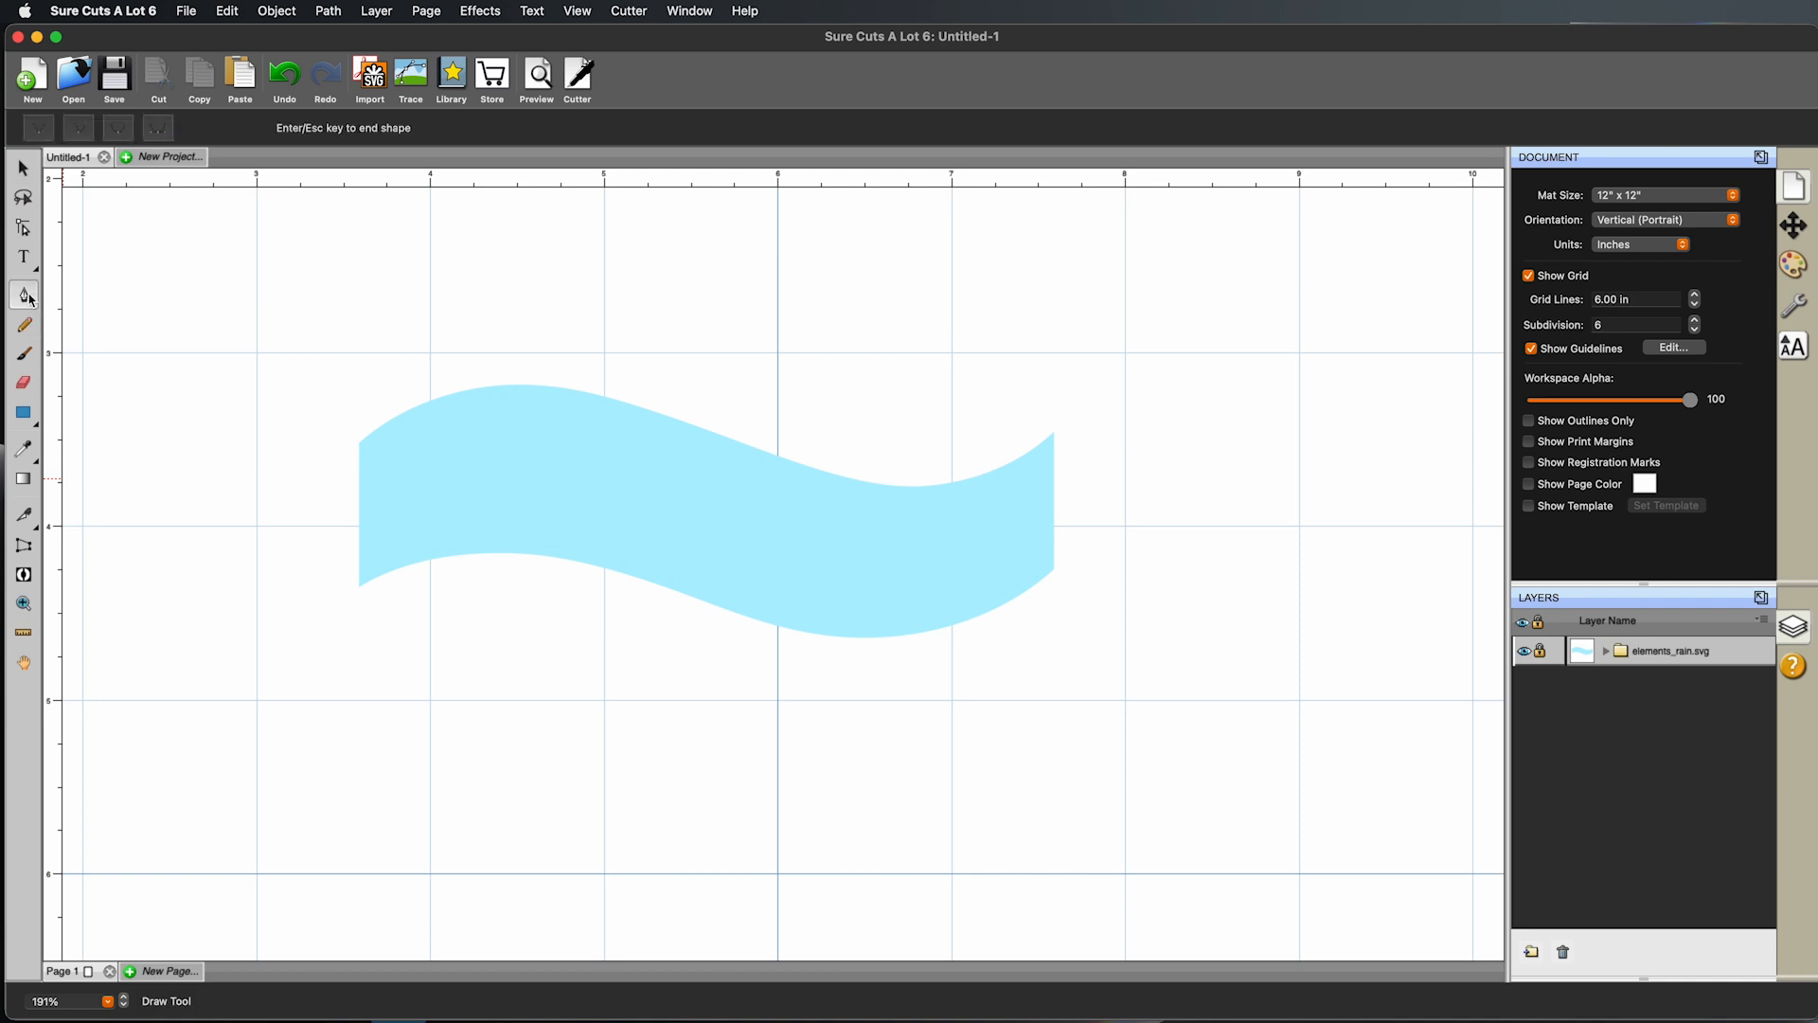
{"action": "left_click", "coordinate": [361, 586]}
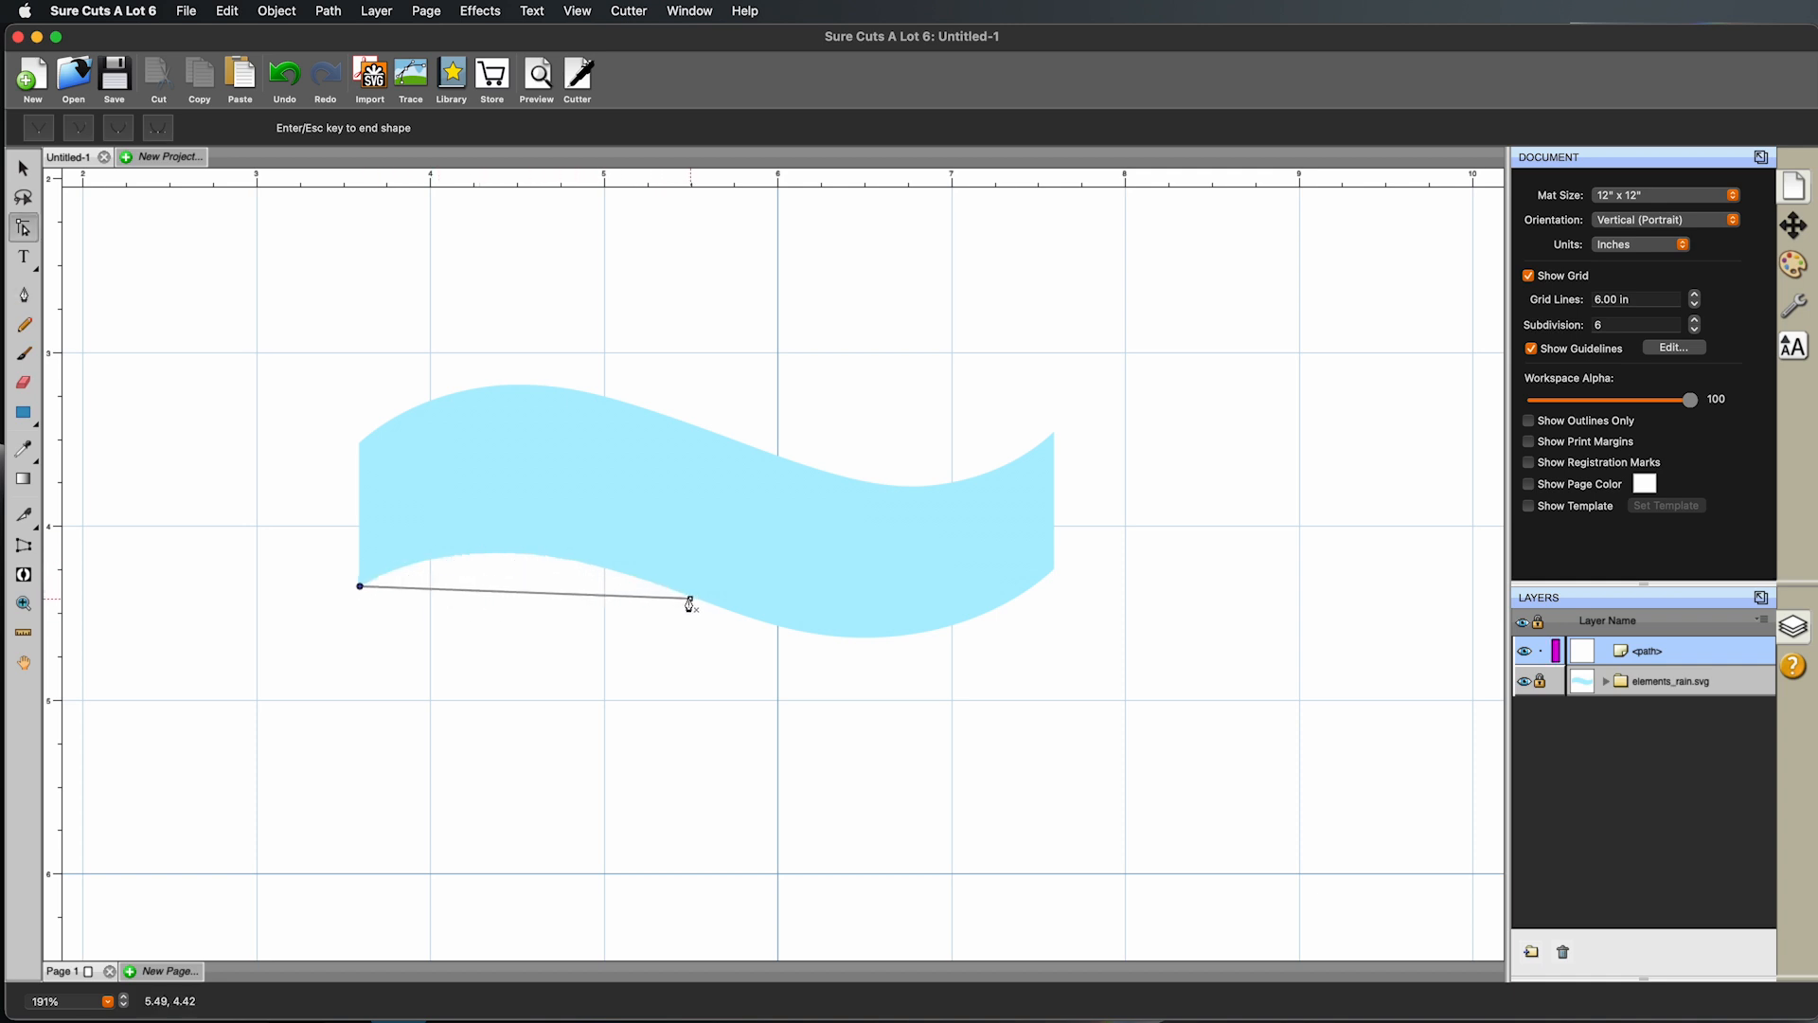
{"action": "mouse_move", "coordinate": [688, 596]}
{"action": "left_mouse_down"}
{"action": "mouse_move", "coordinate": [853, 649]}
{"action": "mouse_move", "coordinate": [712, 607]}
{"action": "left_mouse_up"}
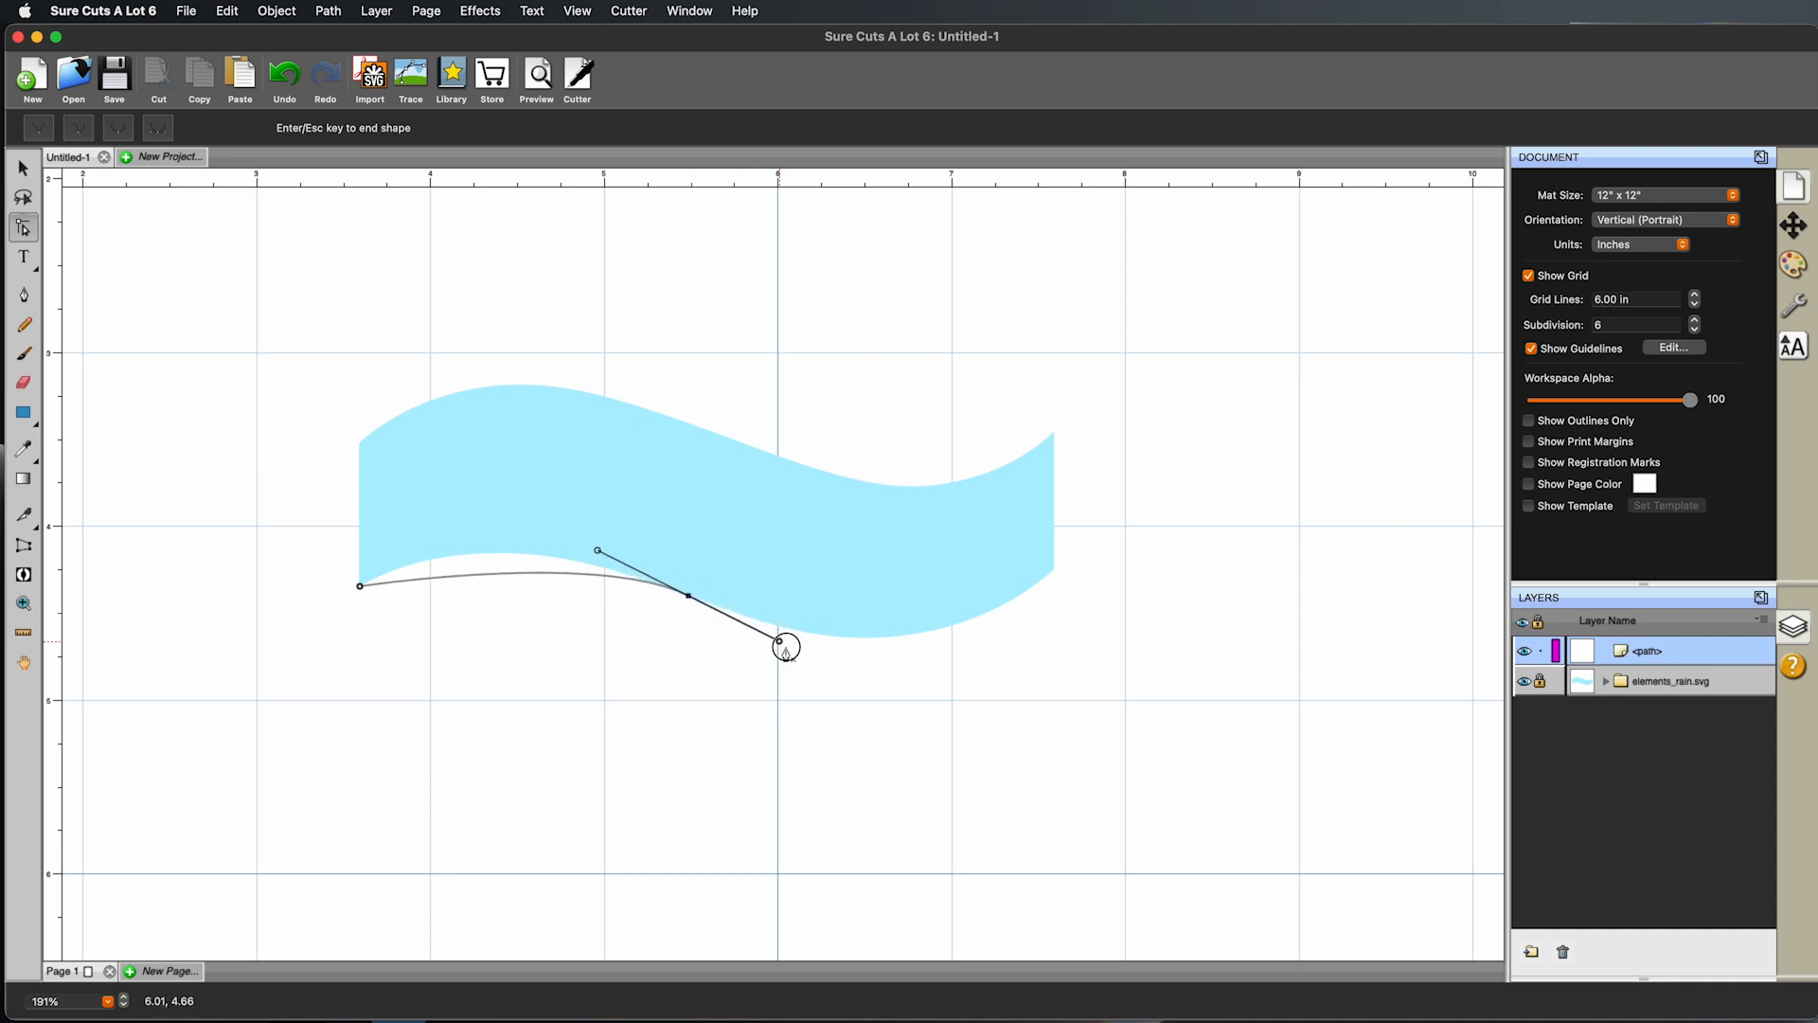
{"action": "left_click_drag", "start_coordinate": [789, 668], "coordinate": [898, 653]}
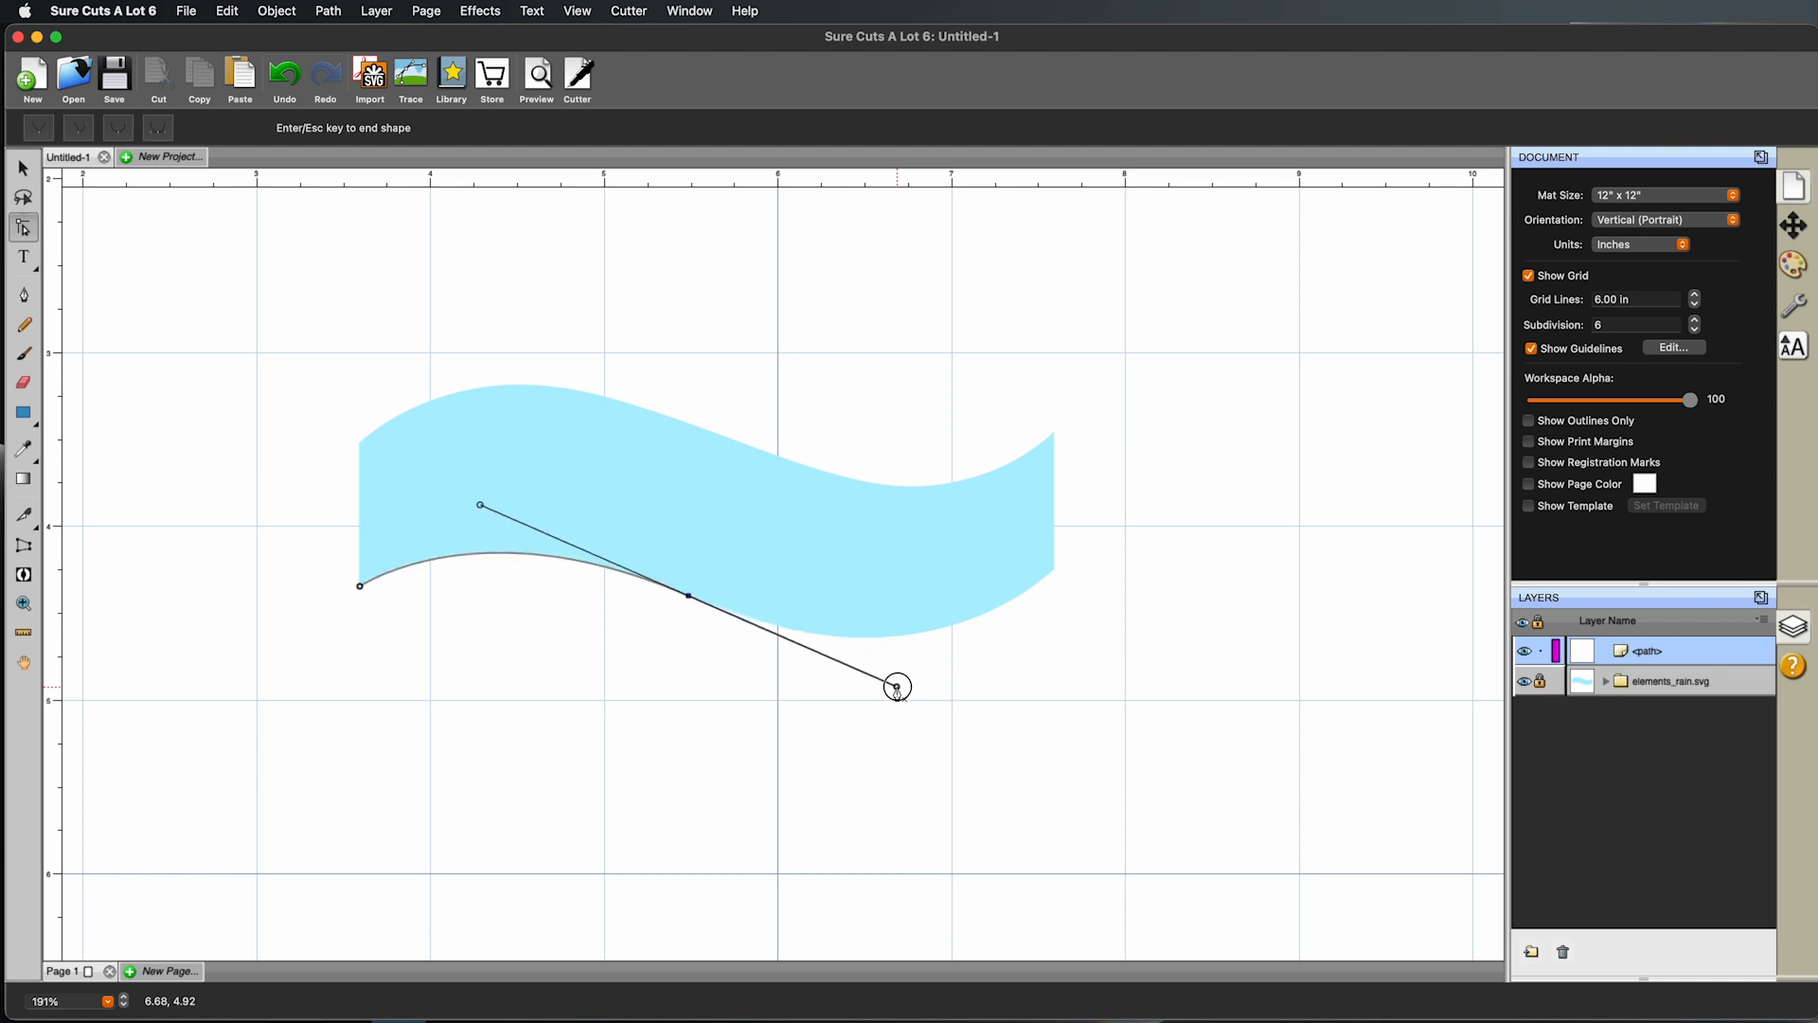
{"action": "mouse_move", "coordinate": [897, 687]}
{"action": "left_mouse_down"}
{"action": "mouse_move", "coordinate": [768, 638]}
{"action": "mouse_move", "coordinate": [751, 702]}
{"action": "mouse_move", "coordinate": [990, 718]}
{"action": "mouse_move", "coordinate": [991, 741]}
{"action": "mouse_move", "coordinate": [989, 713]}
{"action": "mouse_move", "coordinate": [864, 682]}
{"action": "mouse_move", "coordinate": [902, 689]}
{"action": "left_mouse_up"}
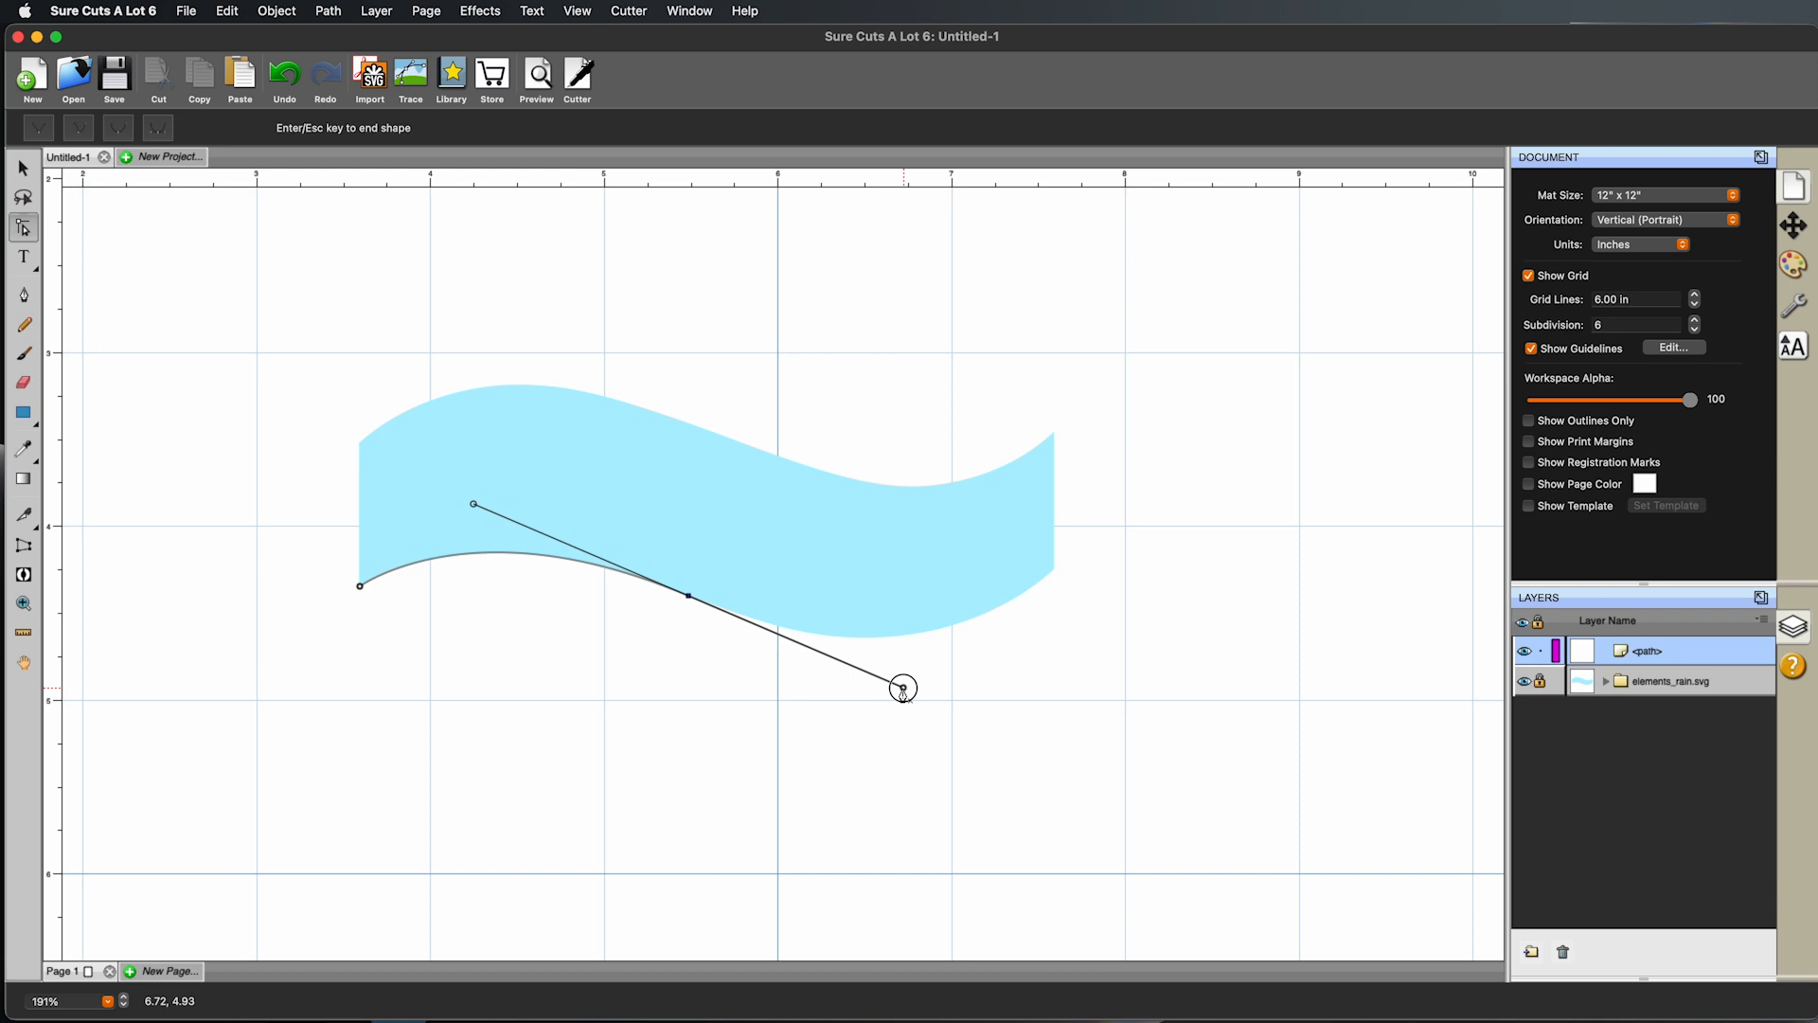
{"action": "left_click_drag", "start_coordinate": [902, 690], "coordinate": [903, 688]}
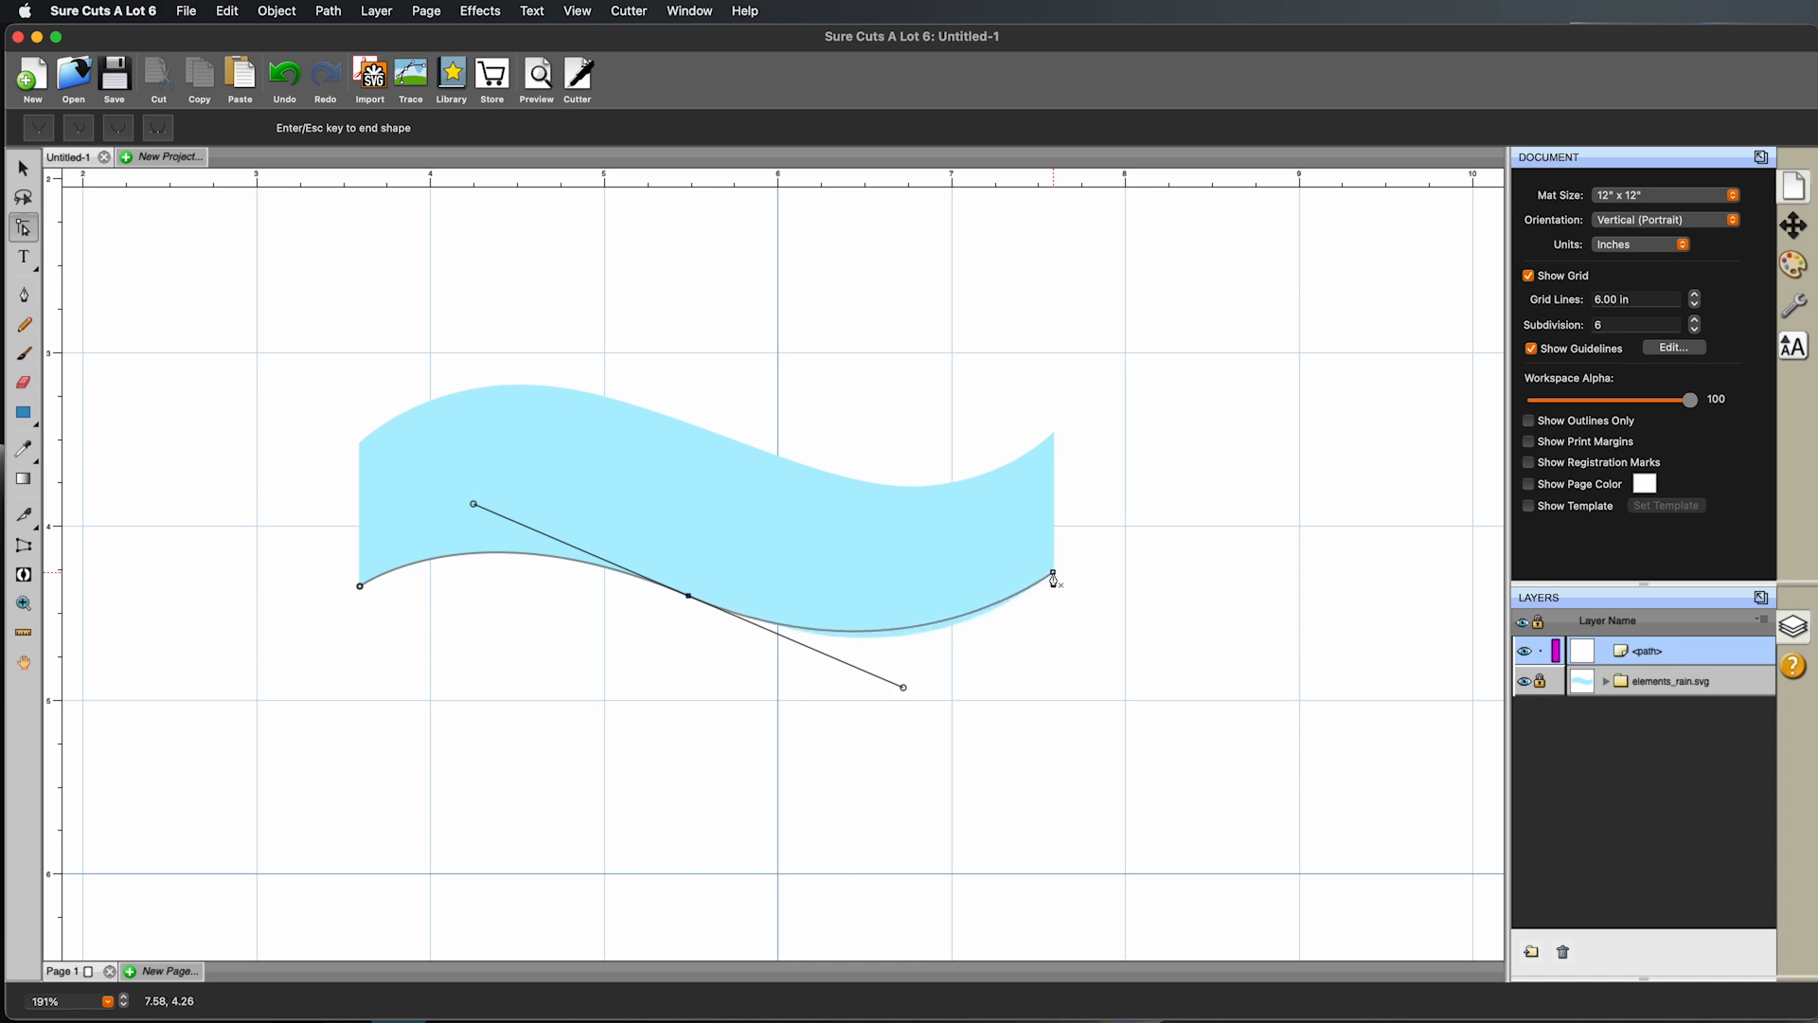
{"action": "left_click_drag", "start_coordinate": [1054, 573], "coordinate": [1101, 540]}
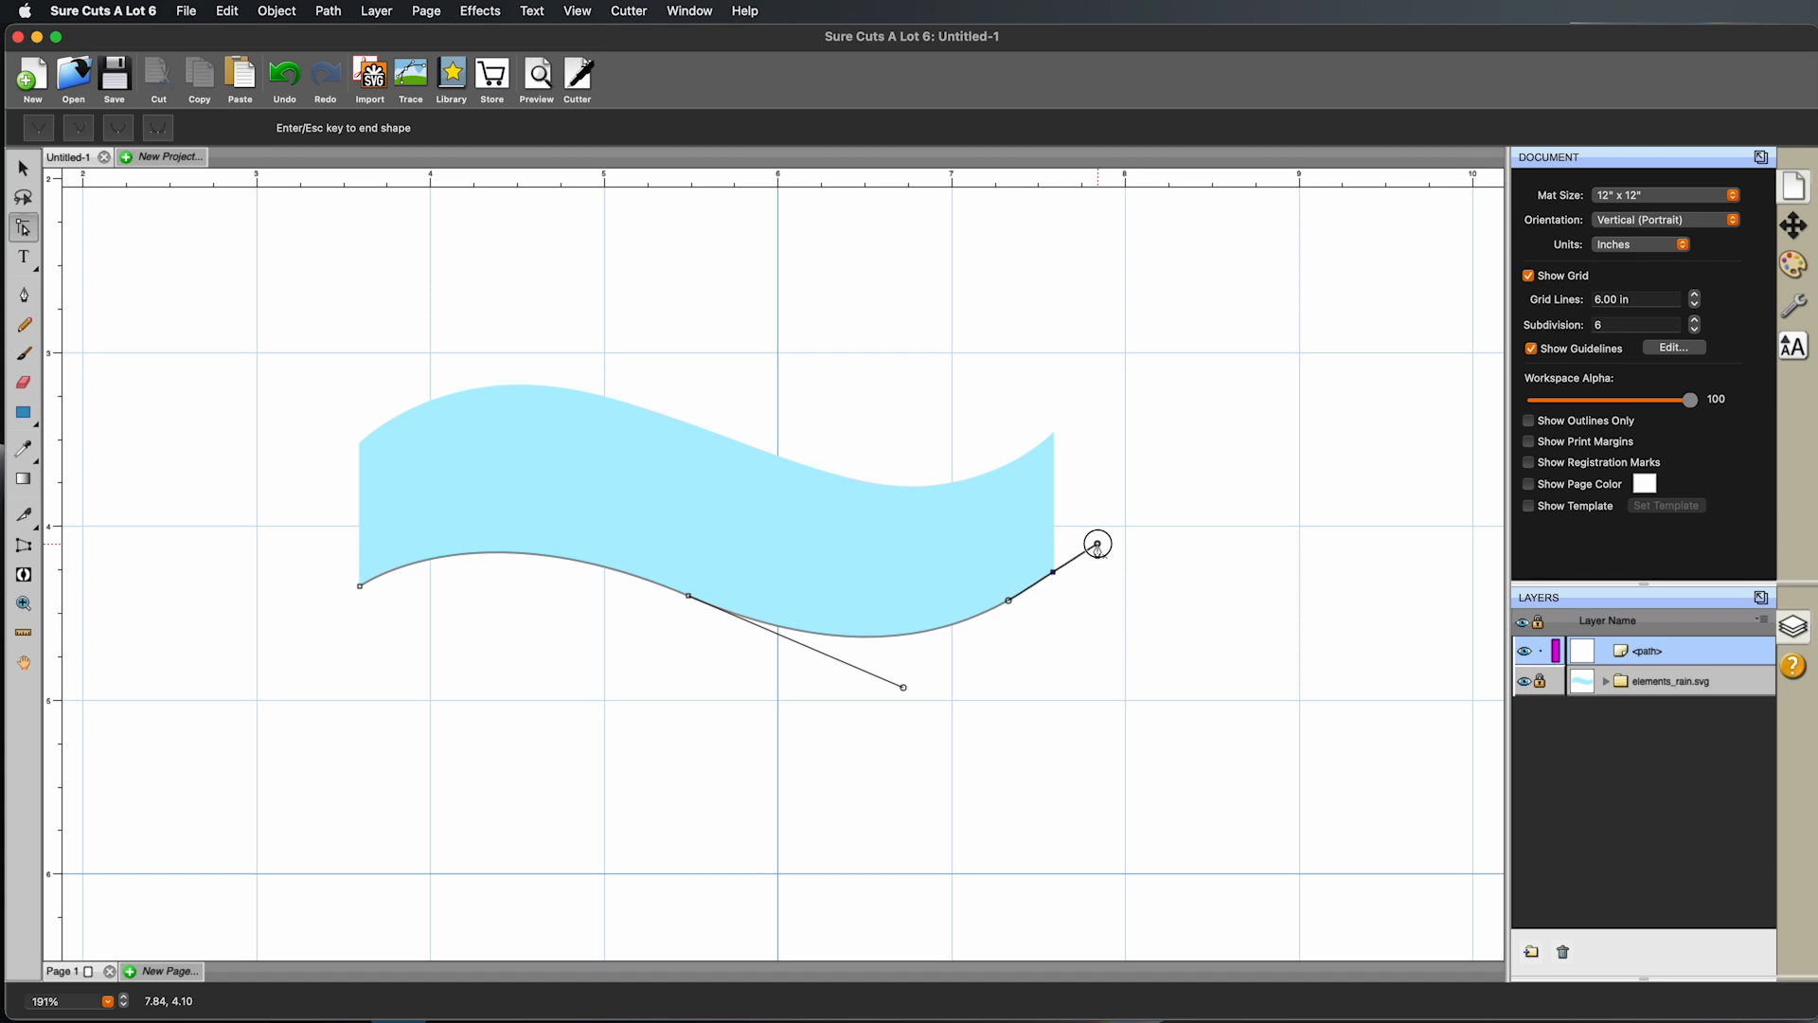
{"action": "mouse_move", "coordinate": [1093, 548]}
{"action": "left_mouse_down"}
{"action": "mouse_move", "coordinate": [1246, 438]}
{"action": "mouse_move", "coordinate": [1100, 537]}
{"action": "mouse_move", "coordinate": [1100, 593]}
{"action": "mouse_move", "coordinate": [1095, 499]}
{"action": "mouse_move", "coordinate": [1099, 550]}
{"action": "left_mouse_up"}
{"action": "left_click_drag", "start_coordinate": [1101, 539], "coordinate": [1094, 547]}
{"action": "key", "text": "Return"}
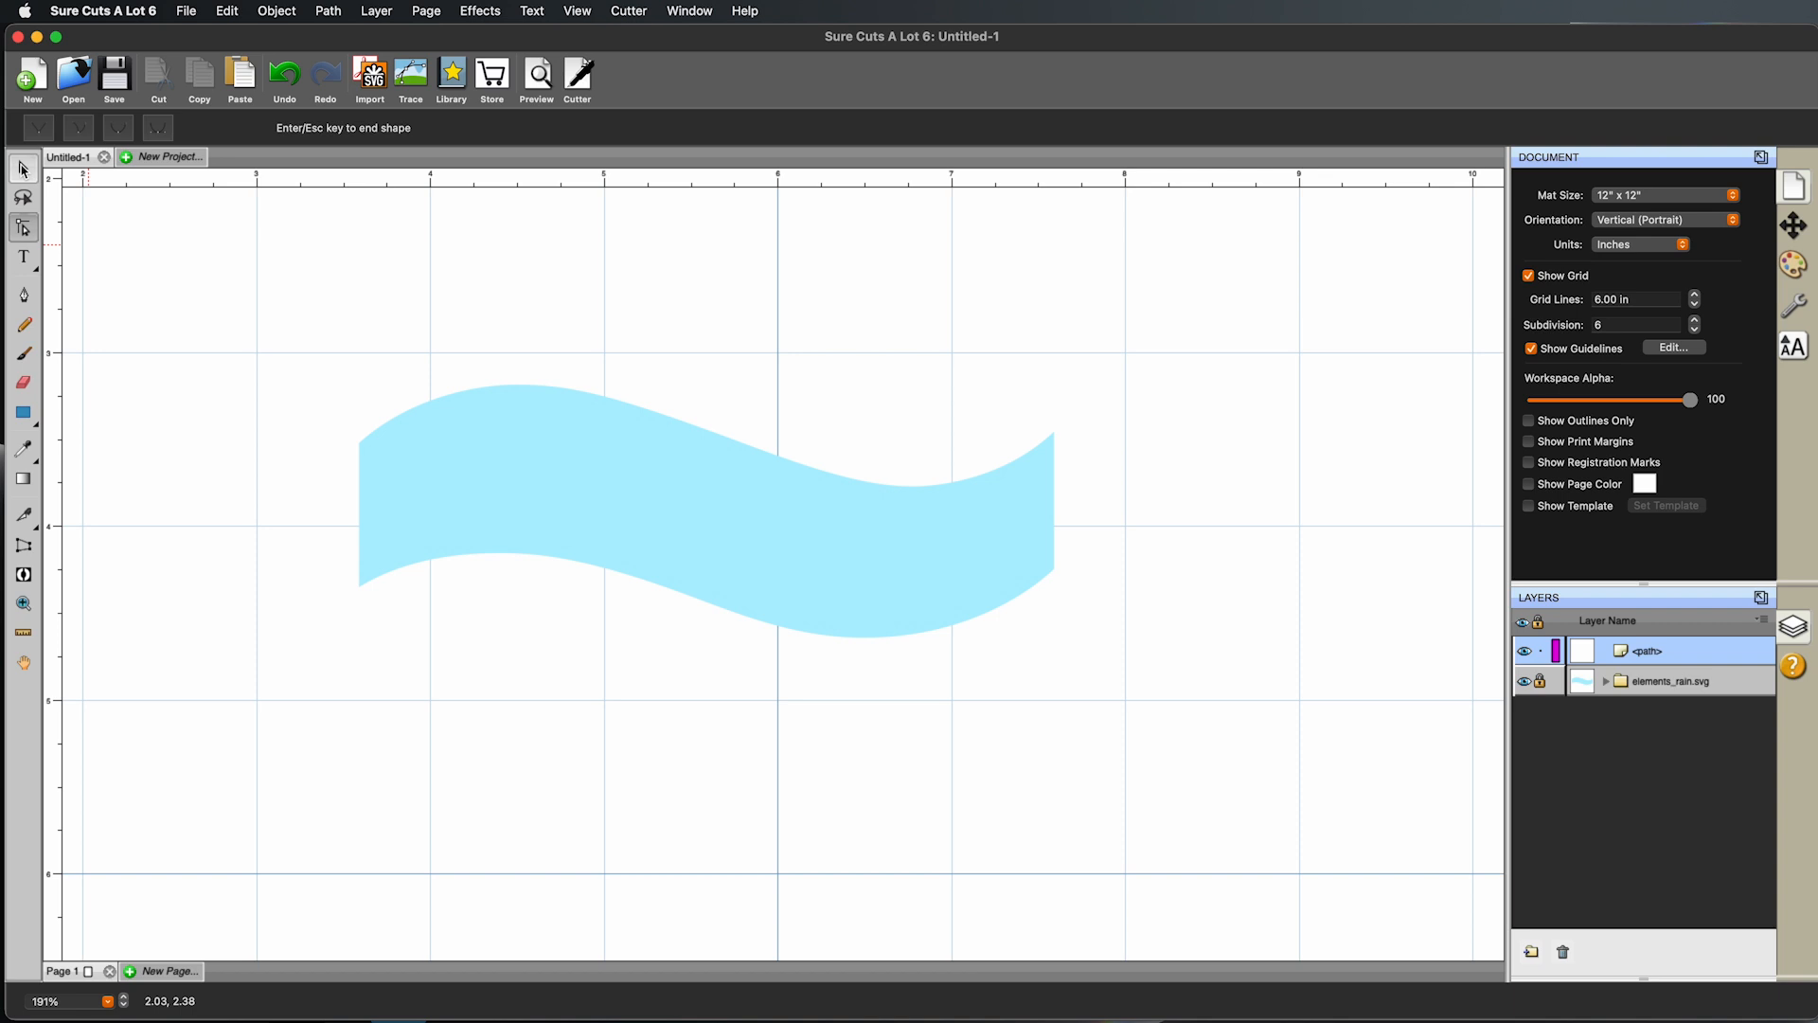
Step: Set the traced path's stroke to Color so it has a black outline
{"action": "left_click", "coordinate": [25, 172]}
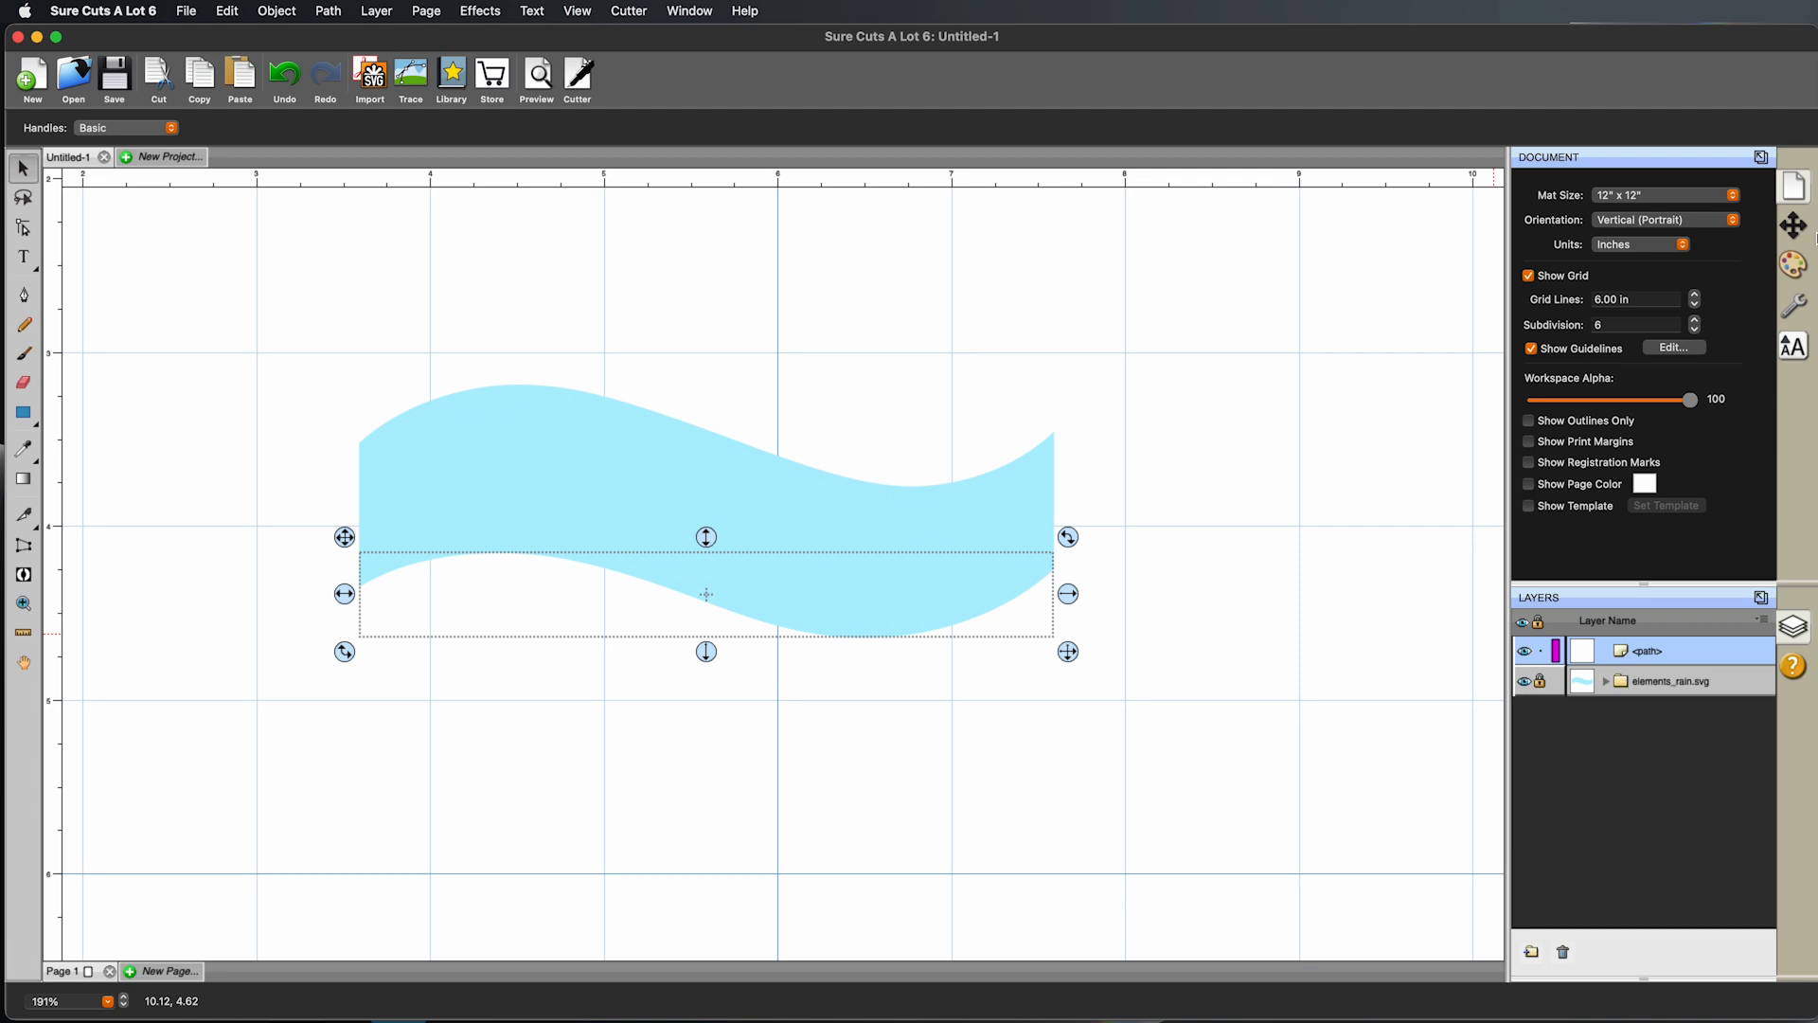
{"action": "left_click", "coordinate": [1795, 270]}
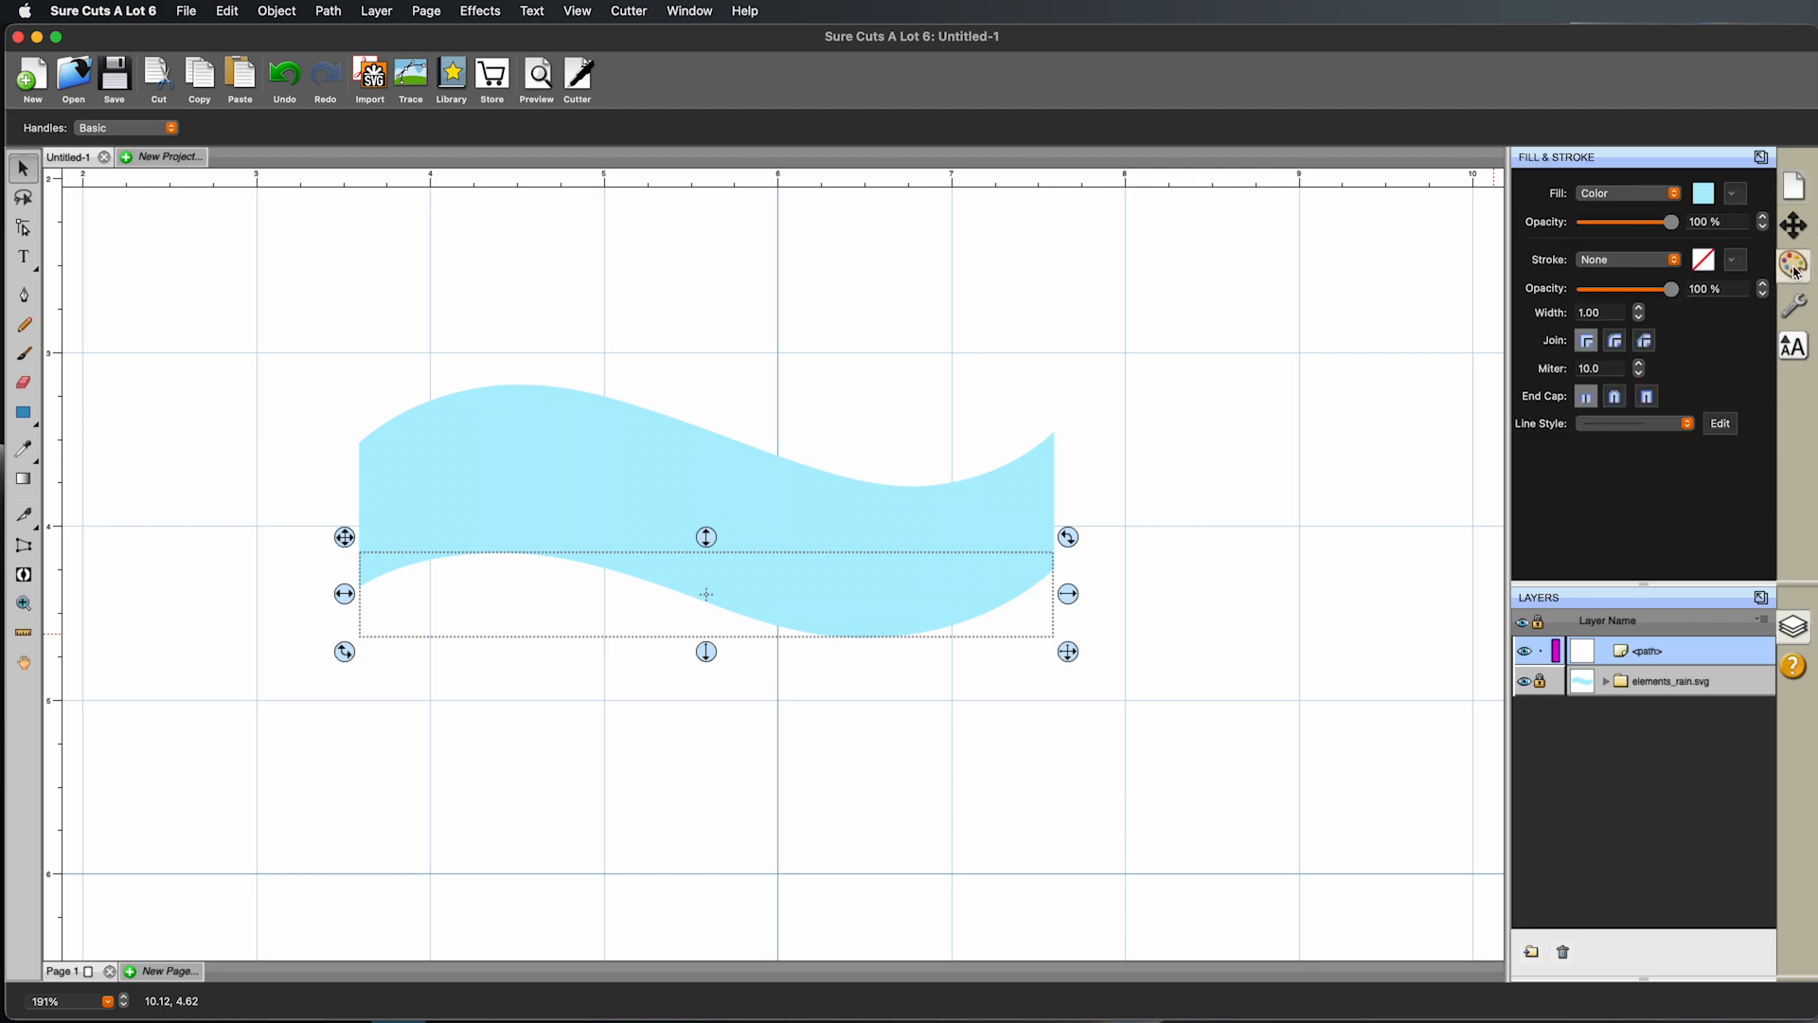
{"action": "left_click", "coordinate": [1626, 260]}
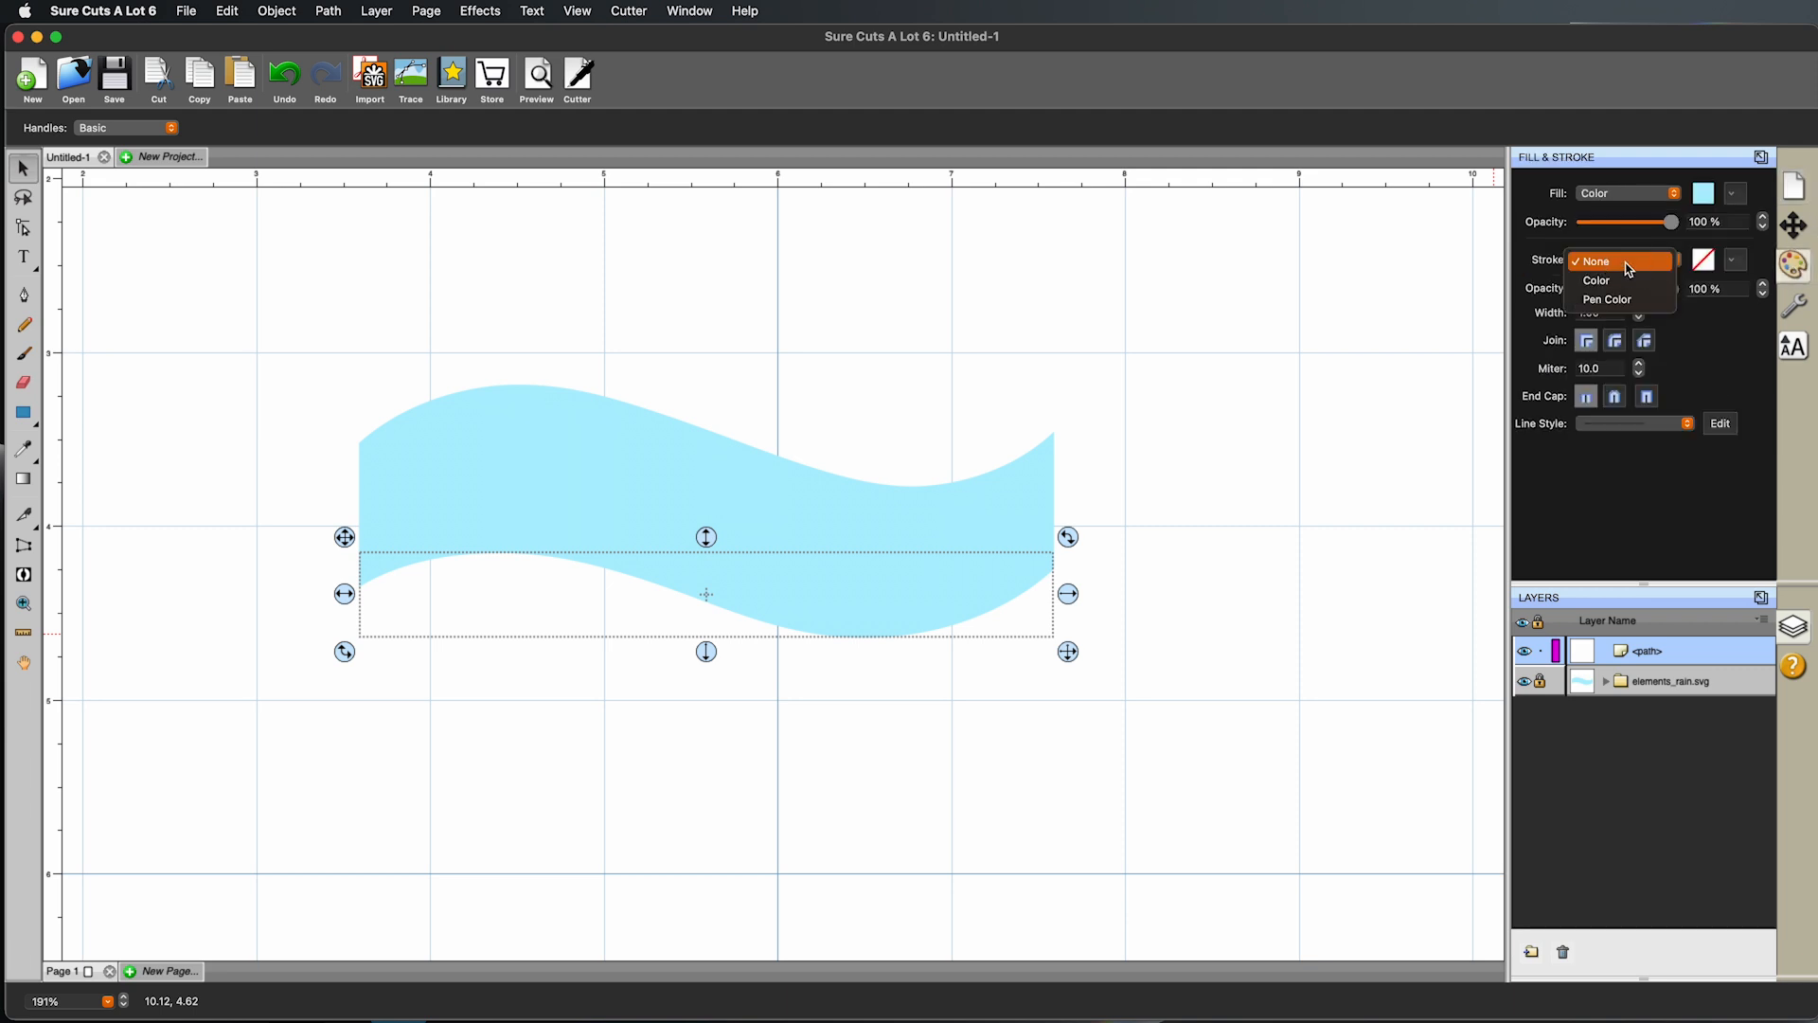
{"action": "left_click", "coordinate": [1610, 283]}
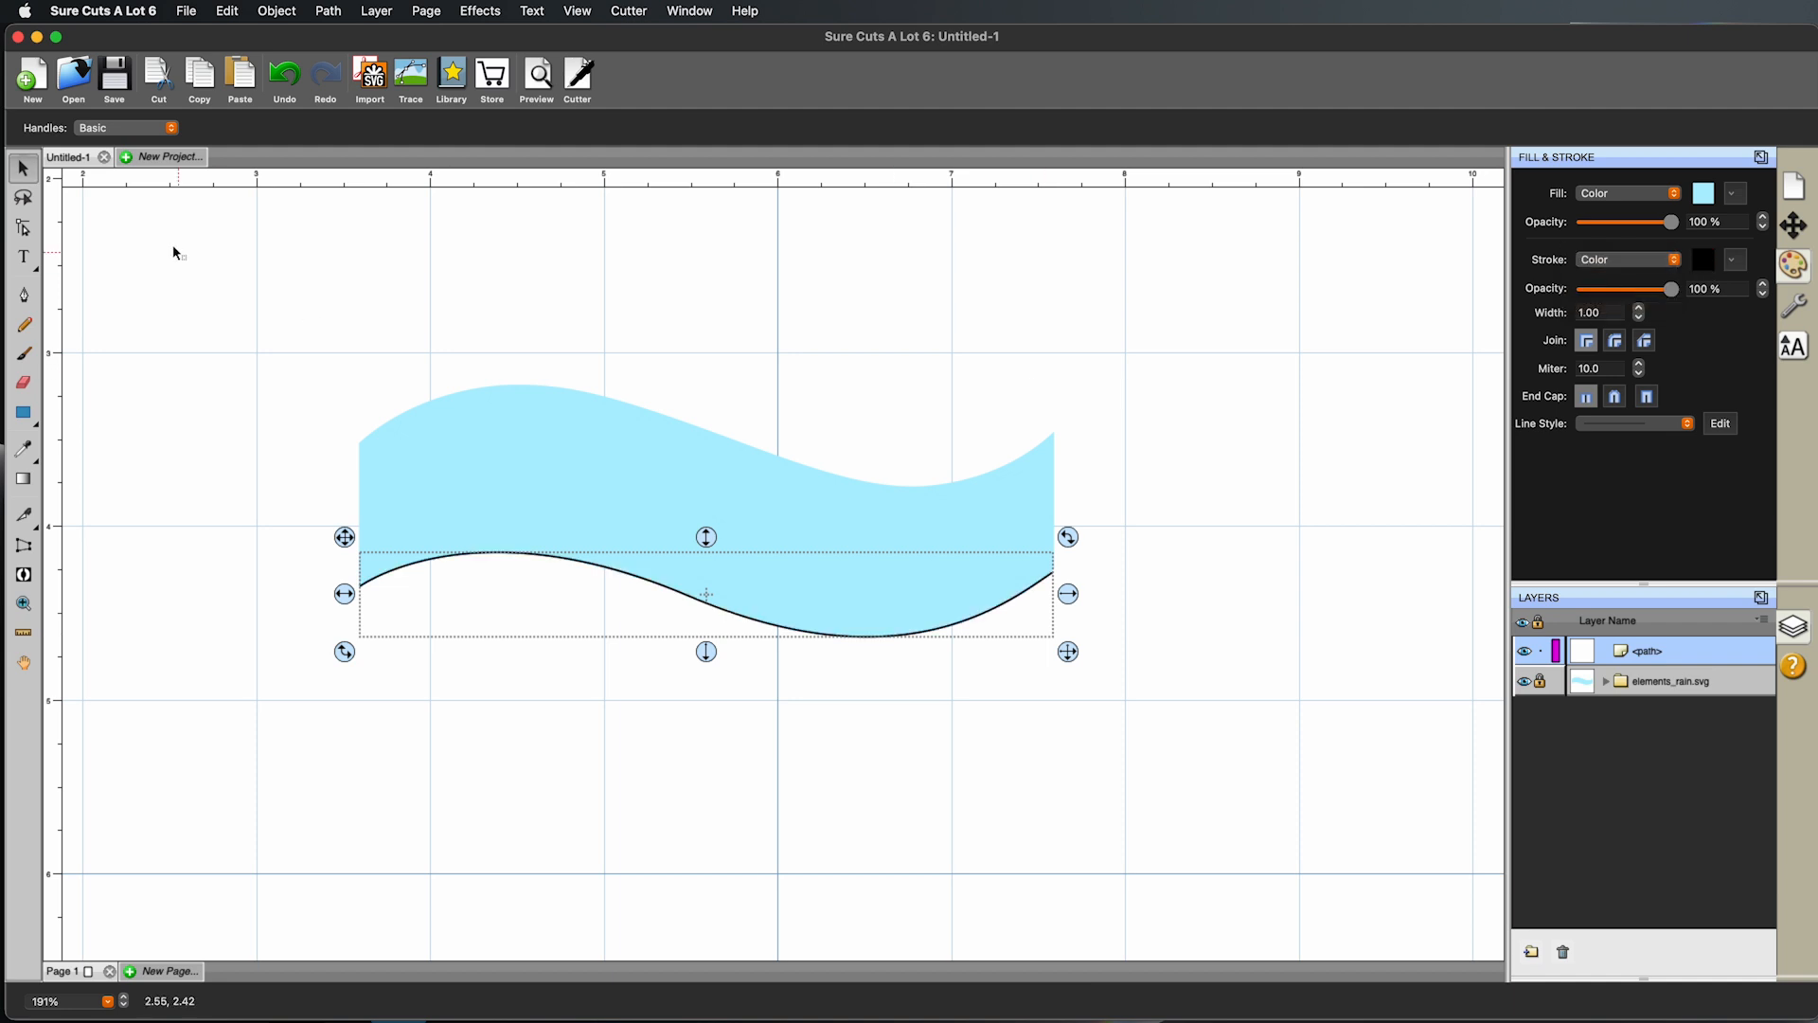
Step: Move the traced curve off the wave into the empty area below it
{"action": "left_click", "coordinate": [962, 461]}
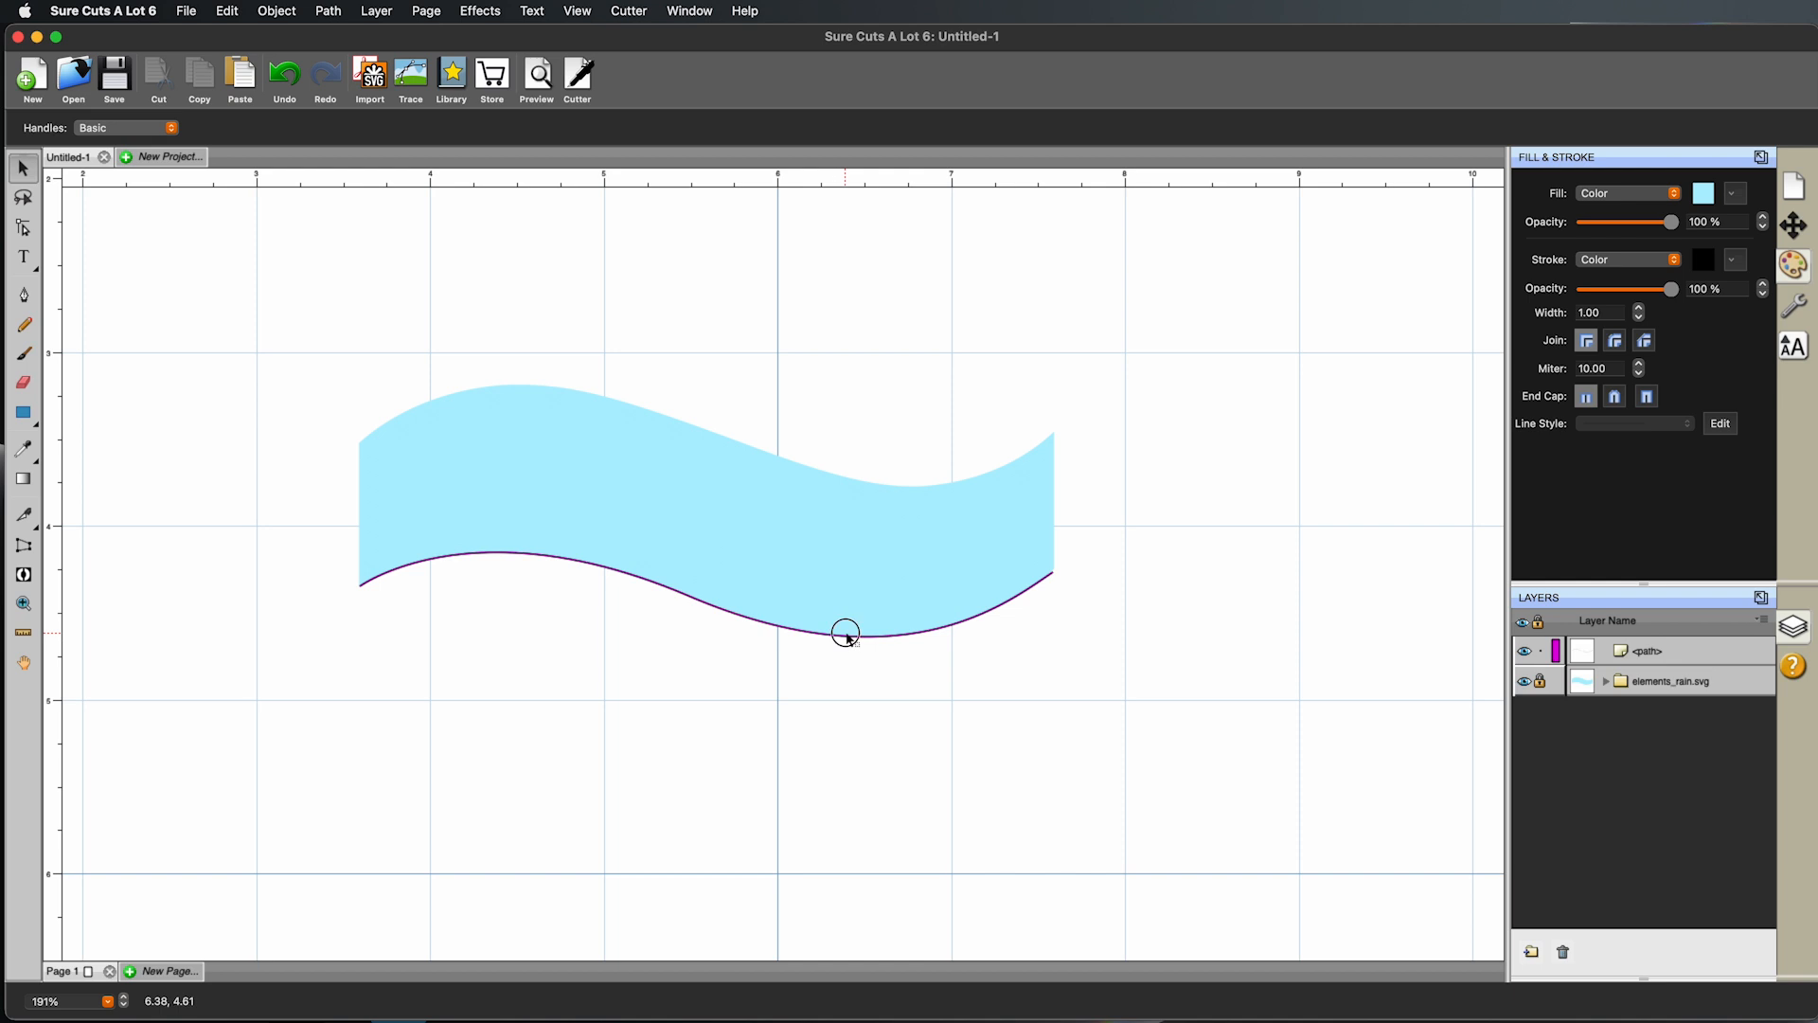
{"action": "left_click", "coordinate": [847, 637]}
{"action": "left_click_drag", "start_coordinate": [852, 637], "coordinate": [758, 584]}
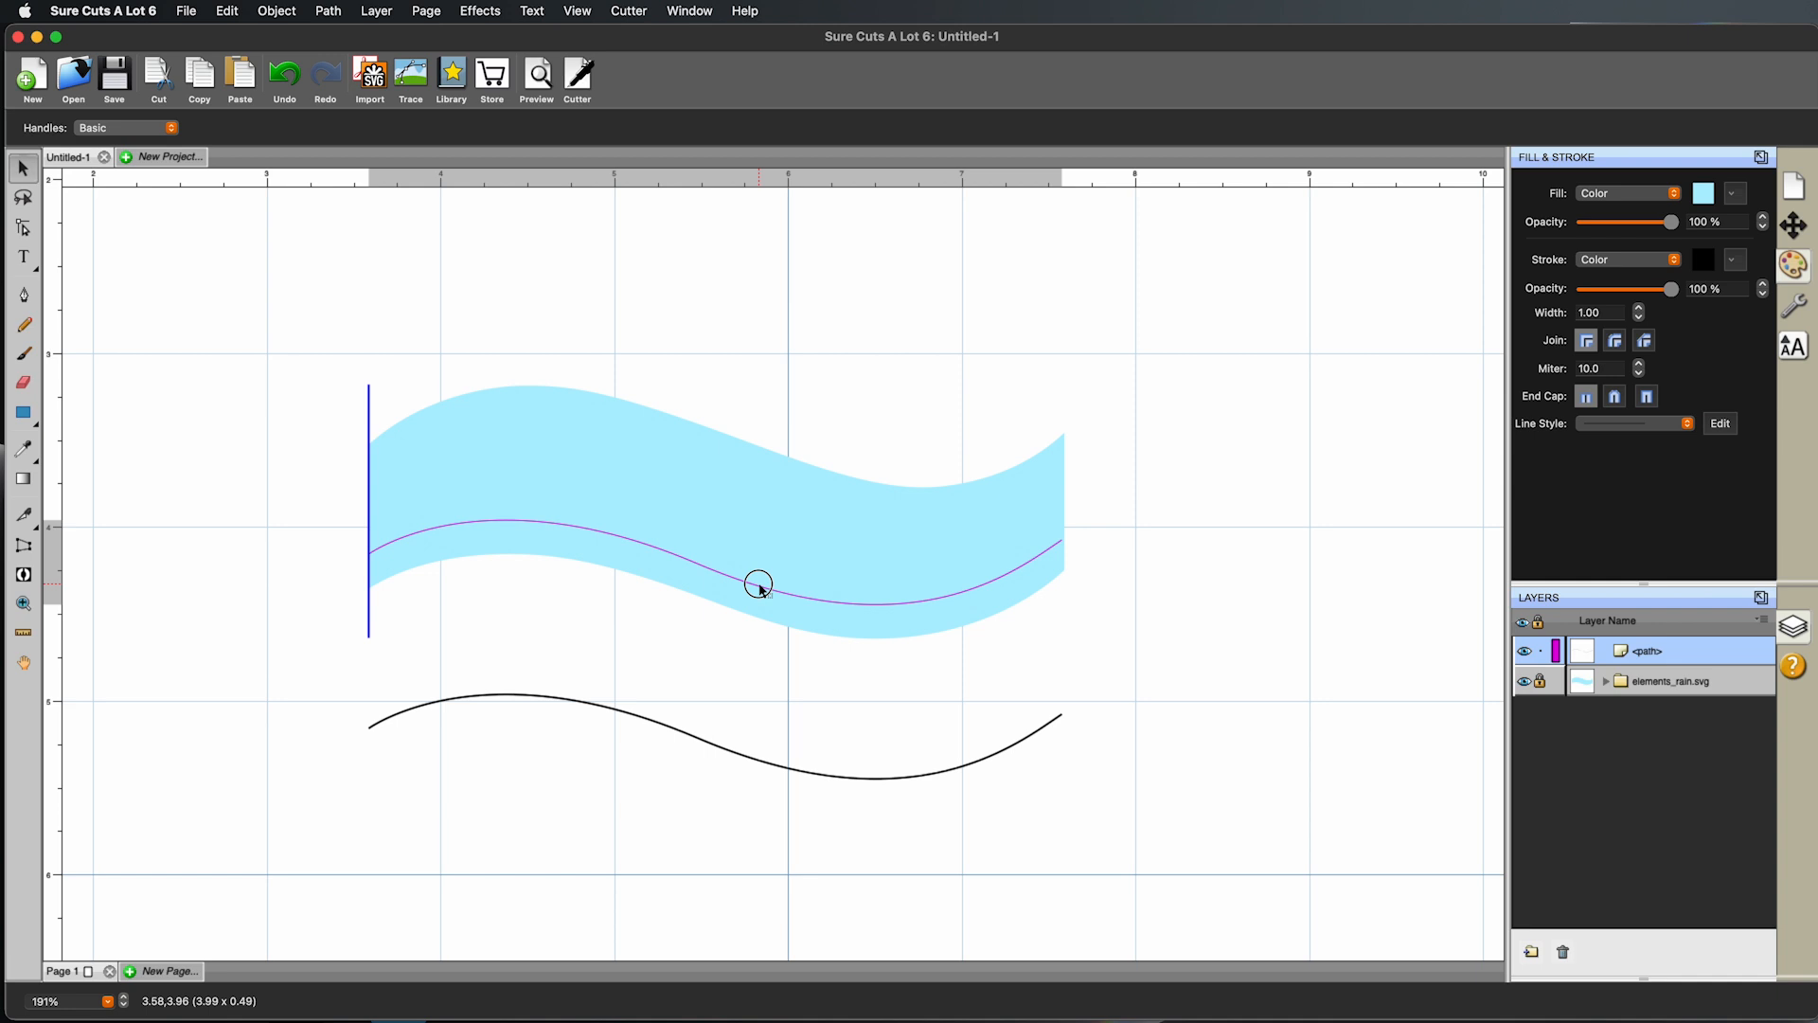
{"action": "left_click_drag", "start_coordinate": [758, 584], "coordinate": [759, 794]}
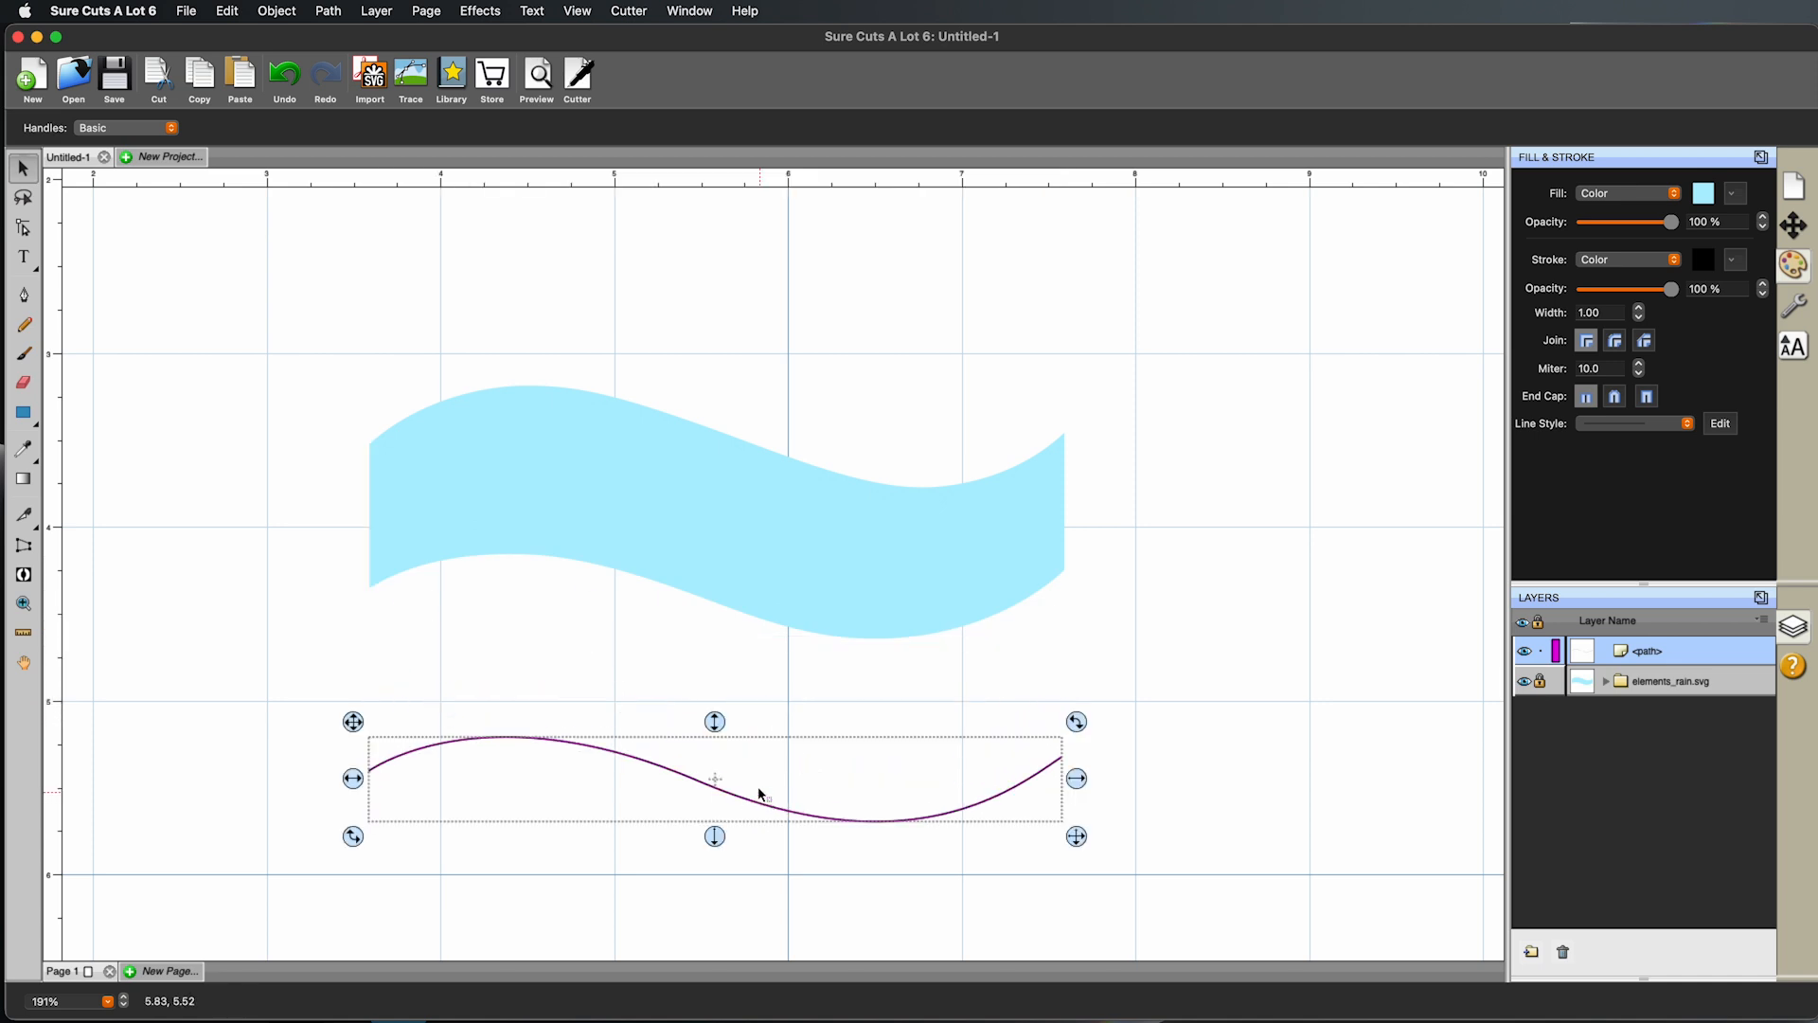
Step: Enter "all the best!" followed by a sign-off along the traced curve using the Type on Path tool
{"action": "left_click", "coordinate": [26, 257]}
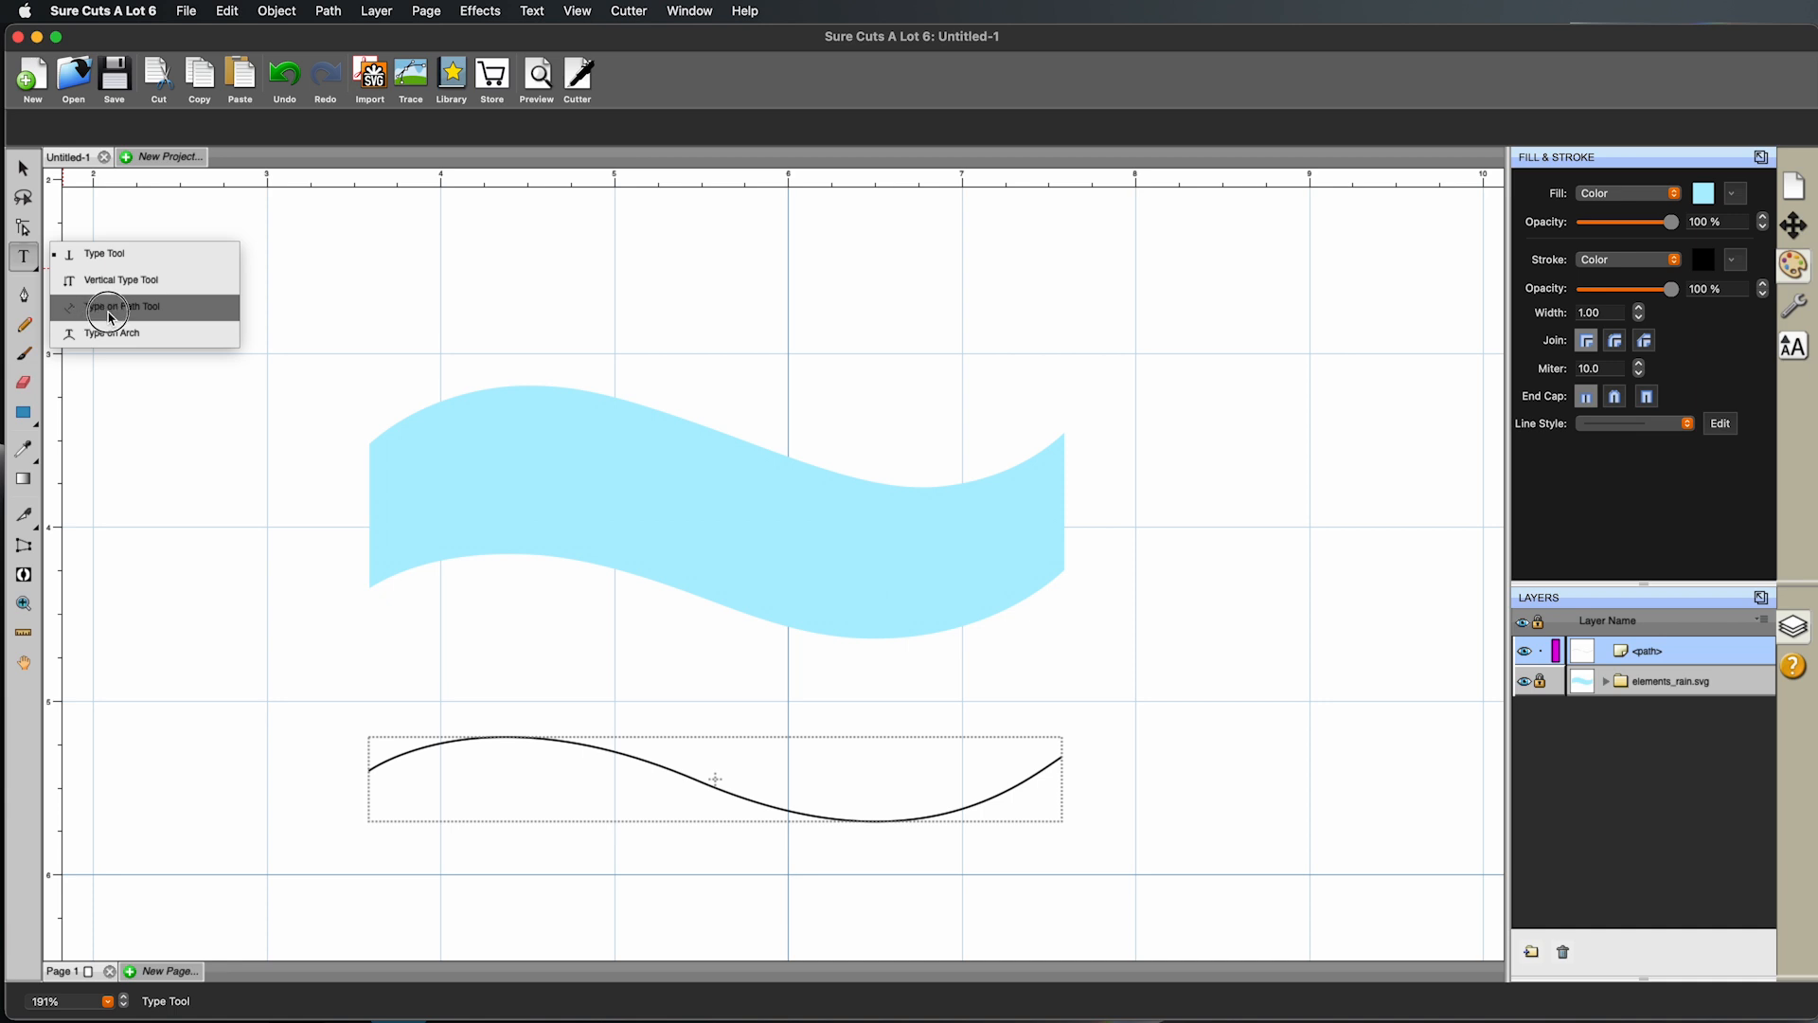
{"action": "left_click", "coordinate": [110, 317]}
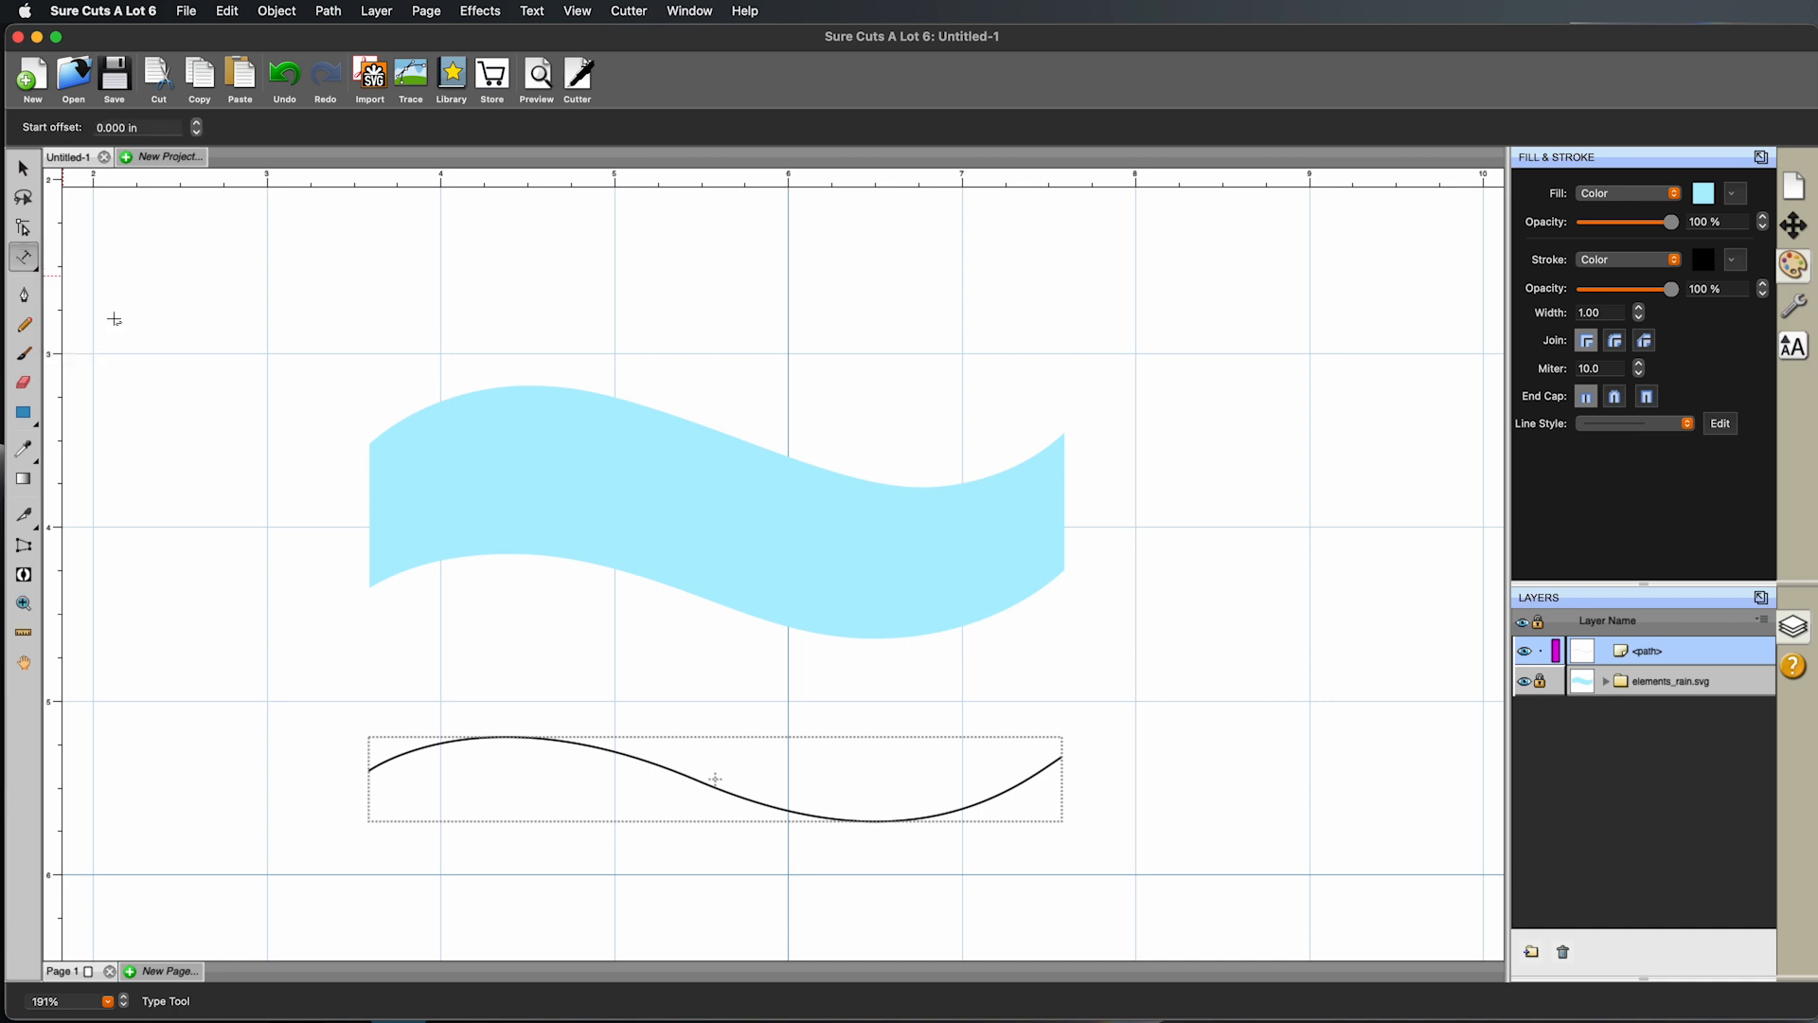
{"action": "left_click", "coordinate": [23, 257]}
{"action": "left_click", "coordinate": [140, 322]}
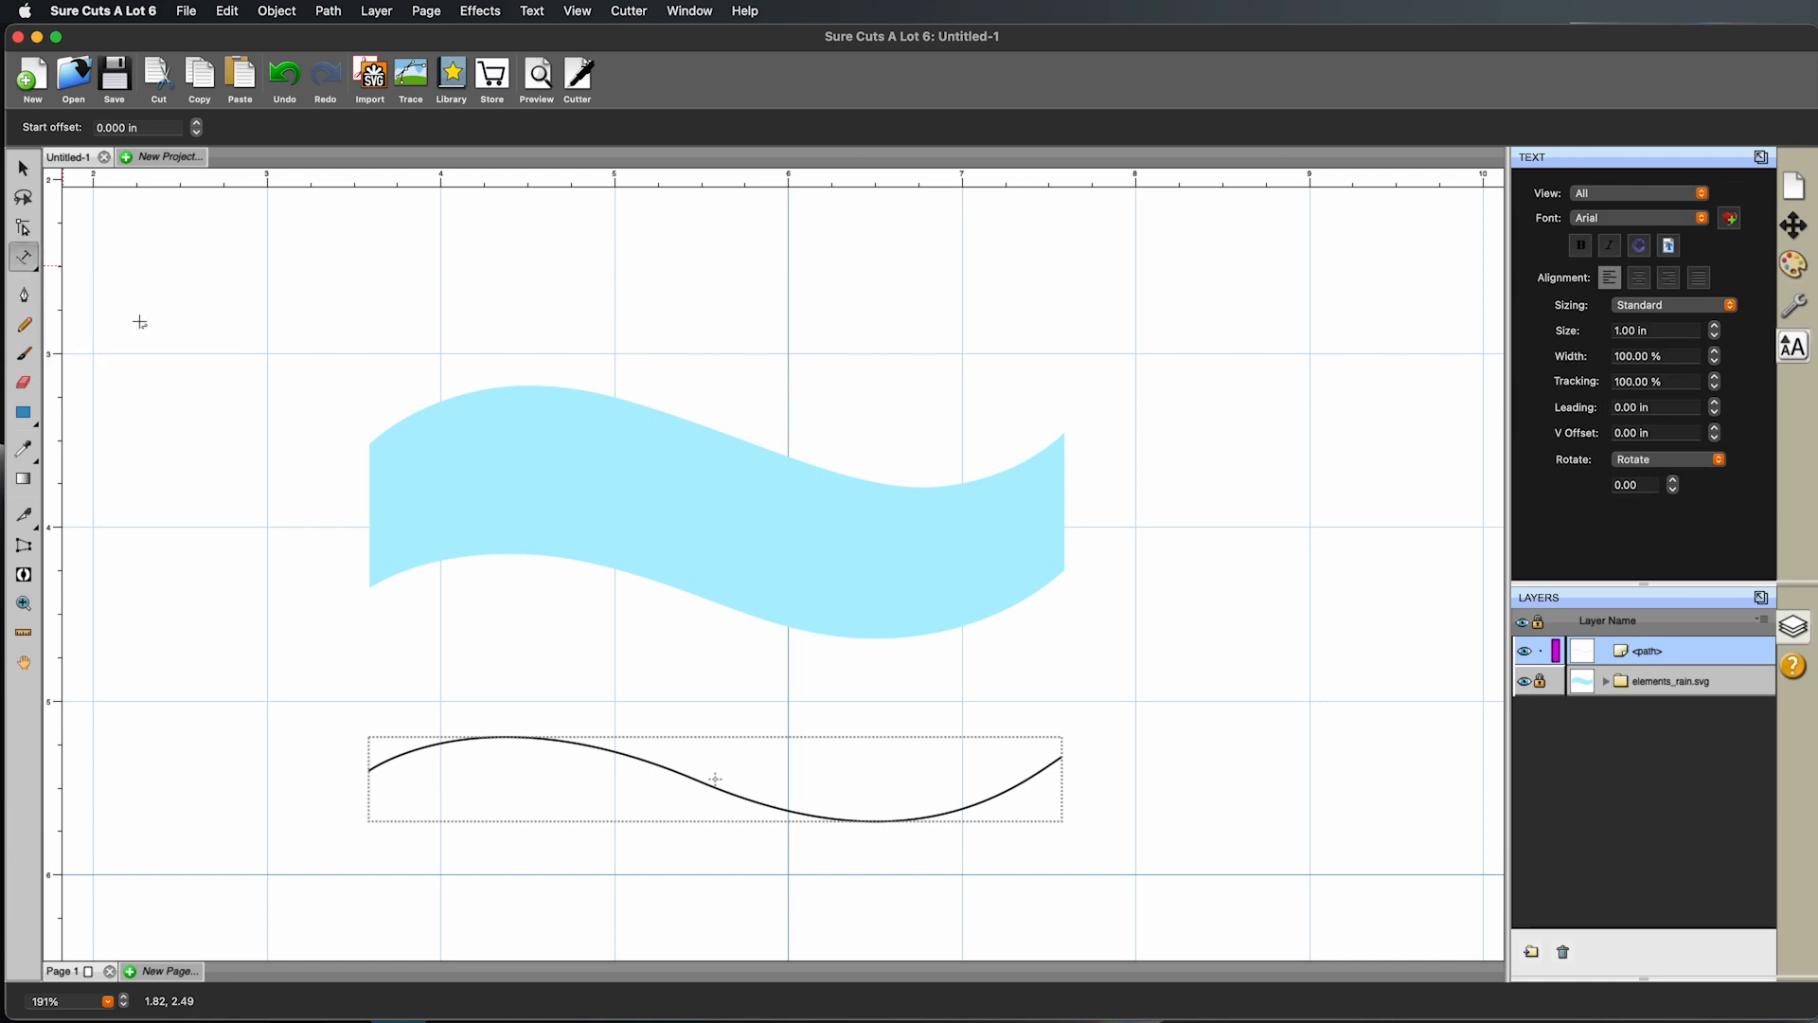
{"action": "left_click", "coordinate": [381, 765]}
{"action": "type", "text": "all the best"}
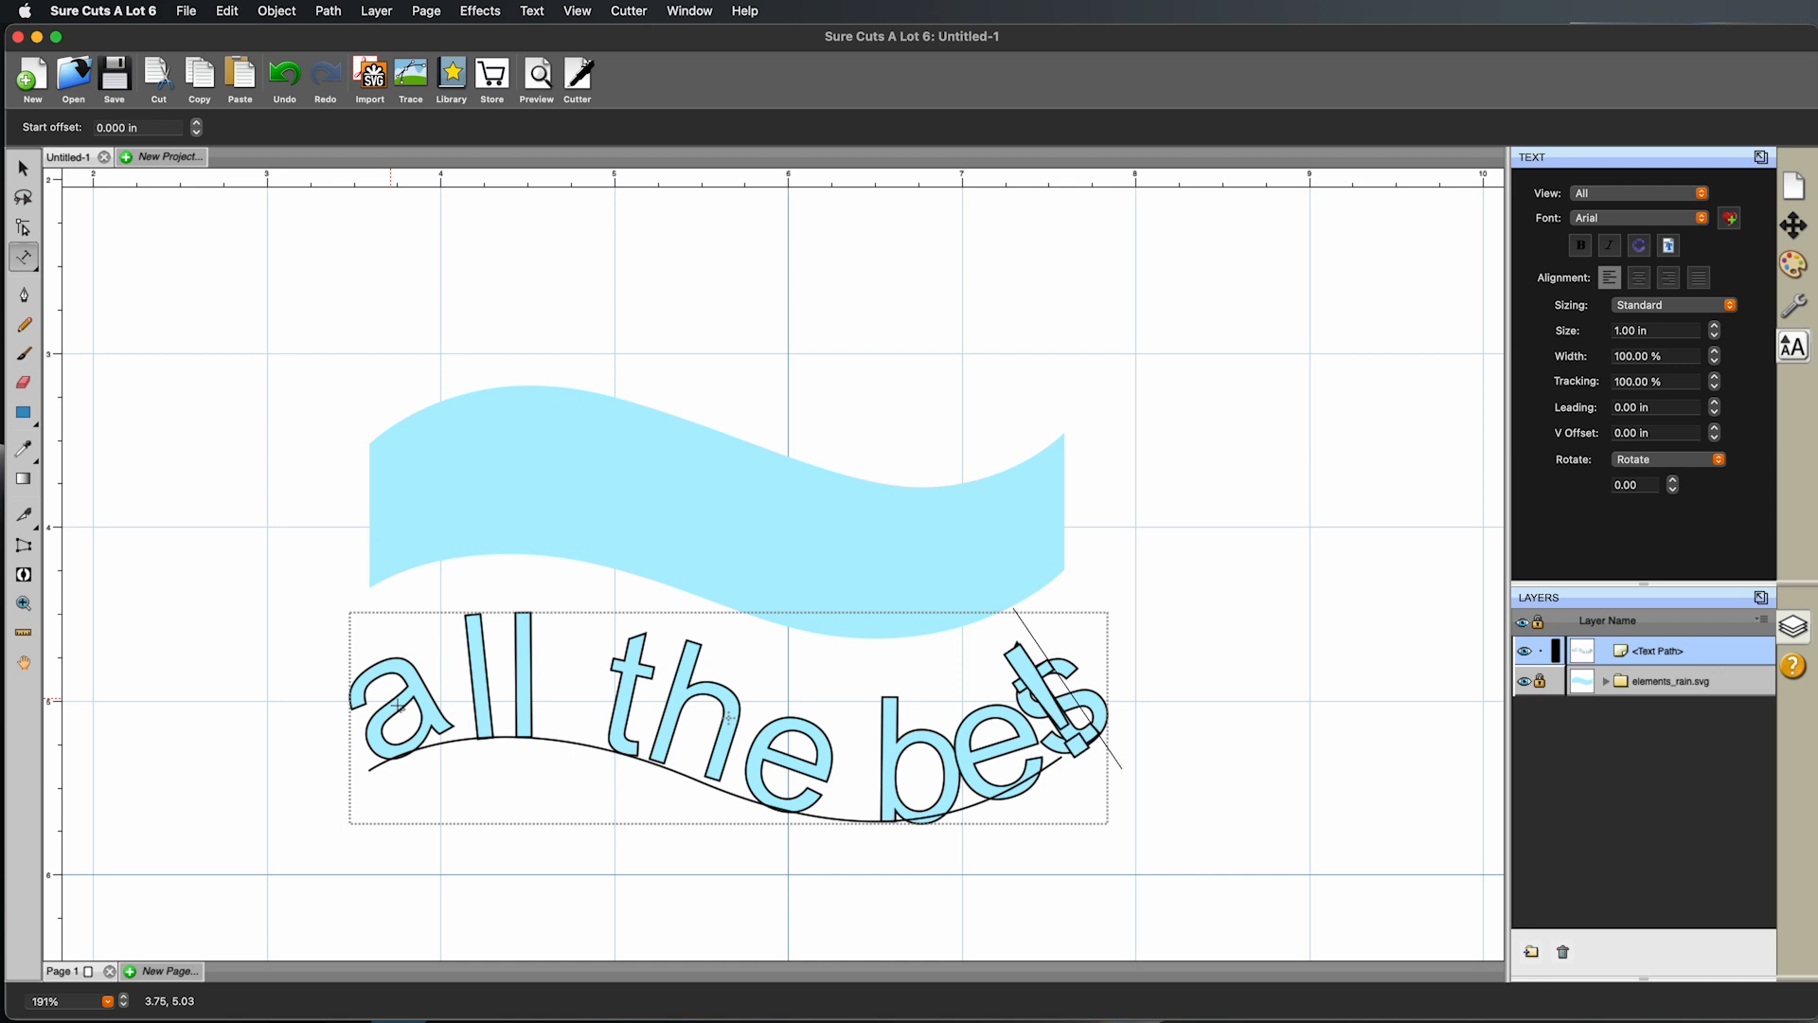
{"action": "type", "text": "Lo"}
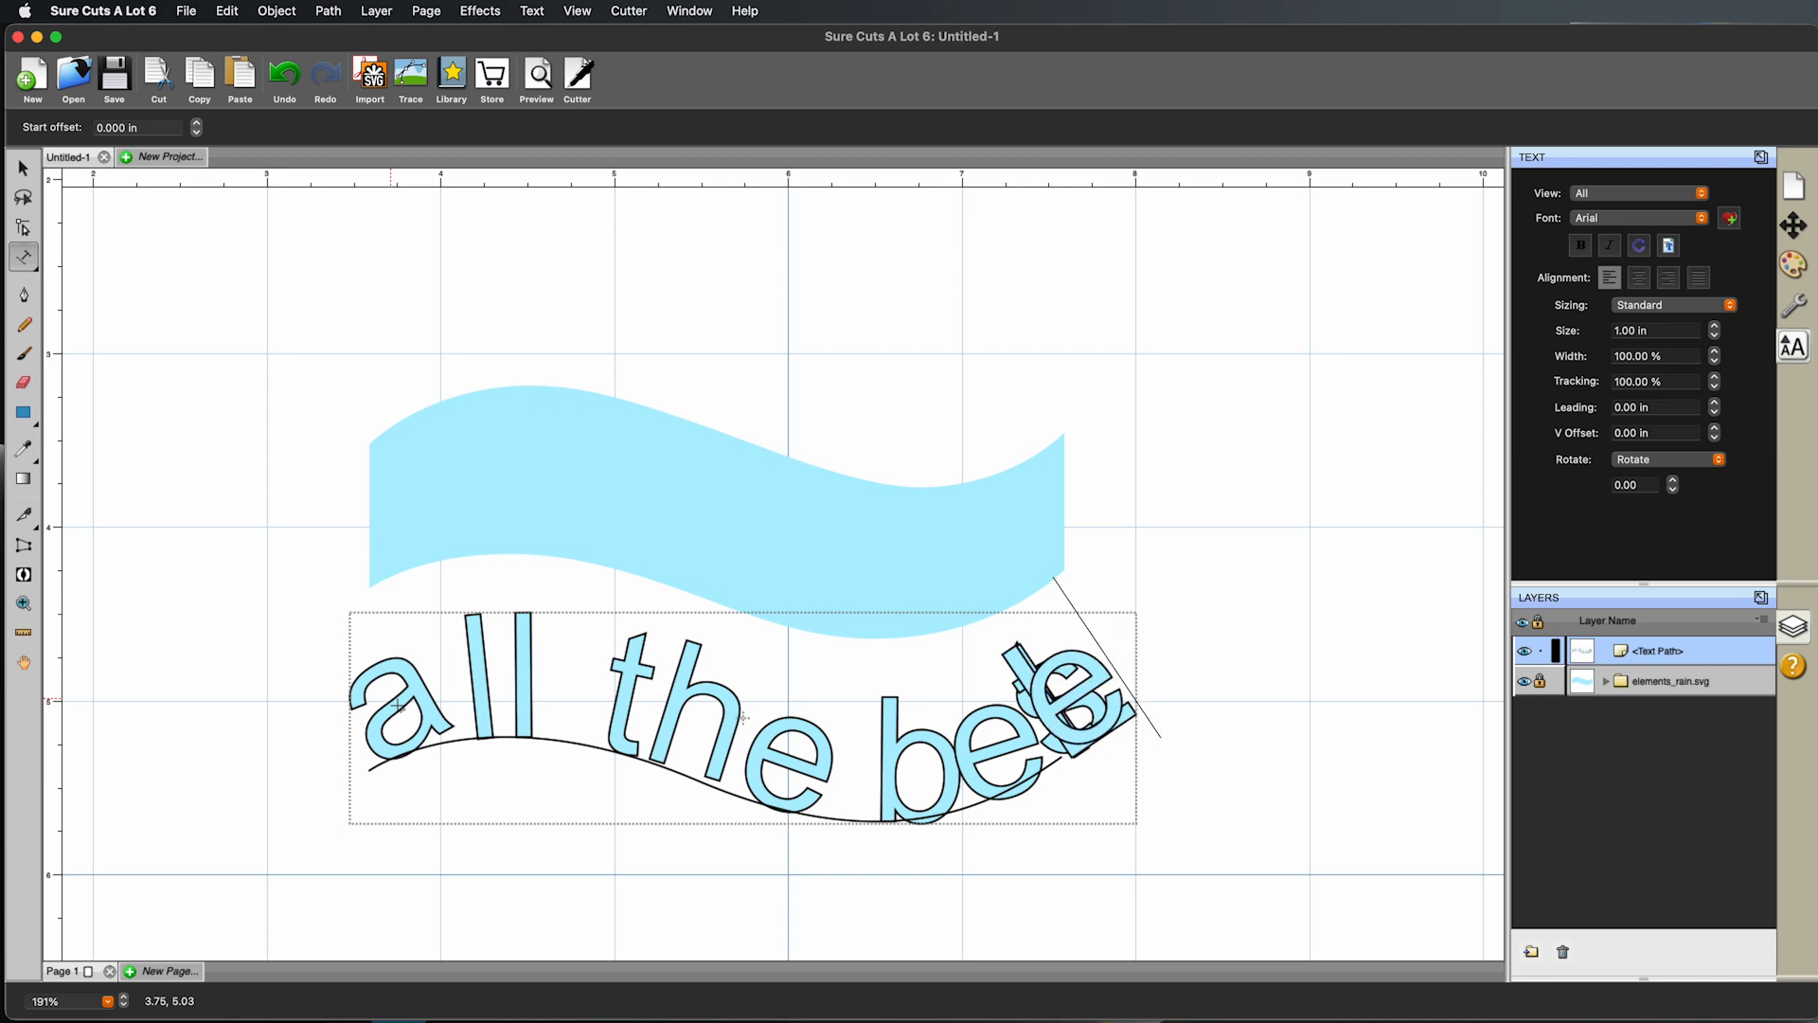
{"action": "type", "text": " & L"}
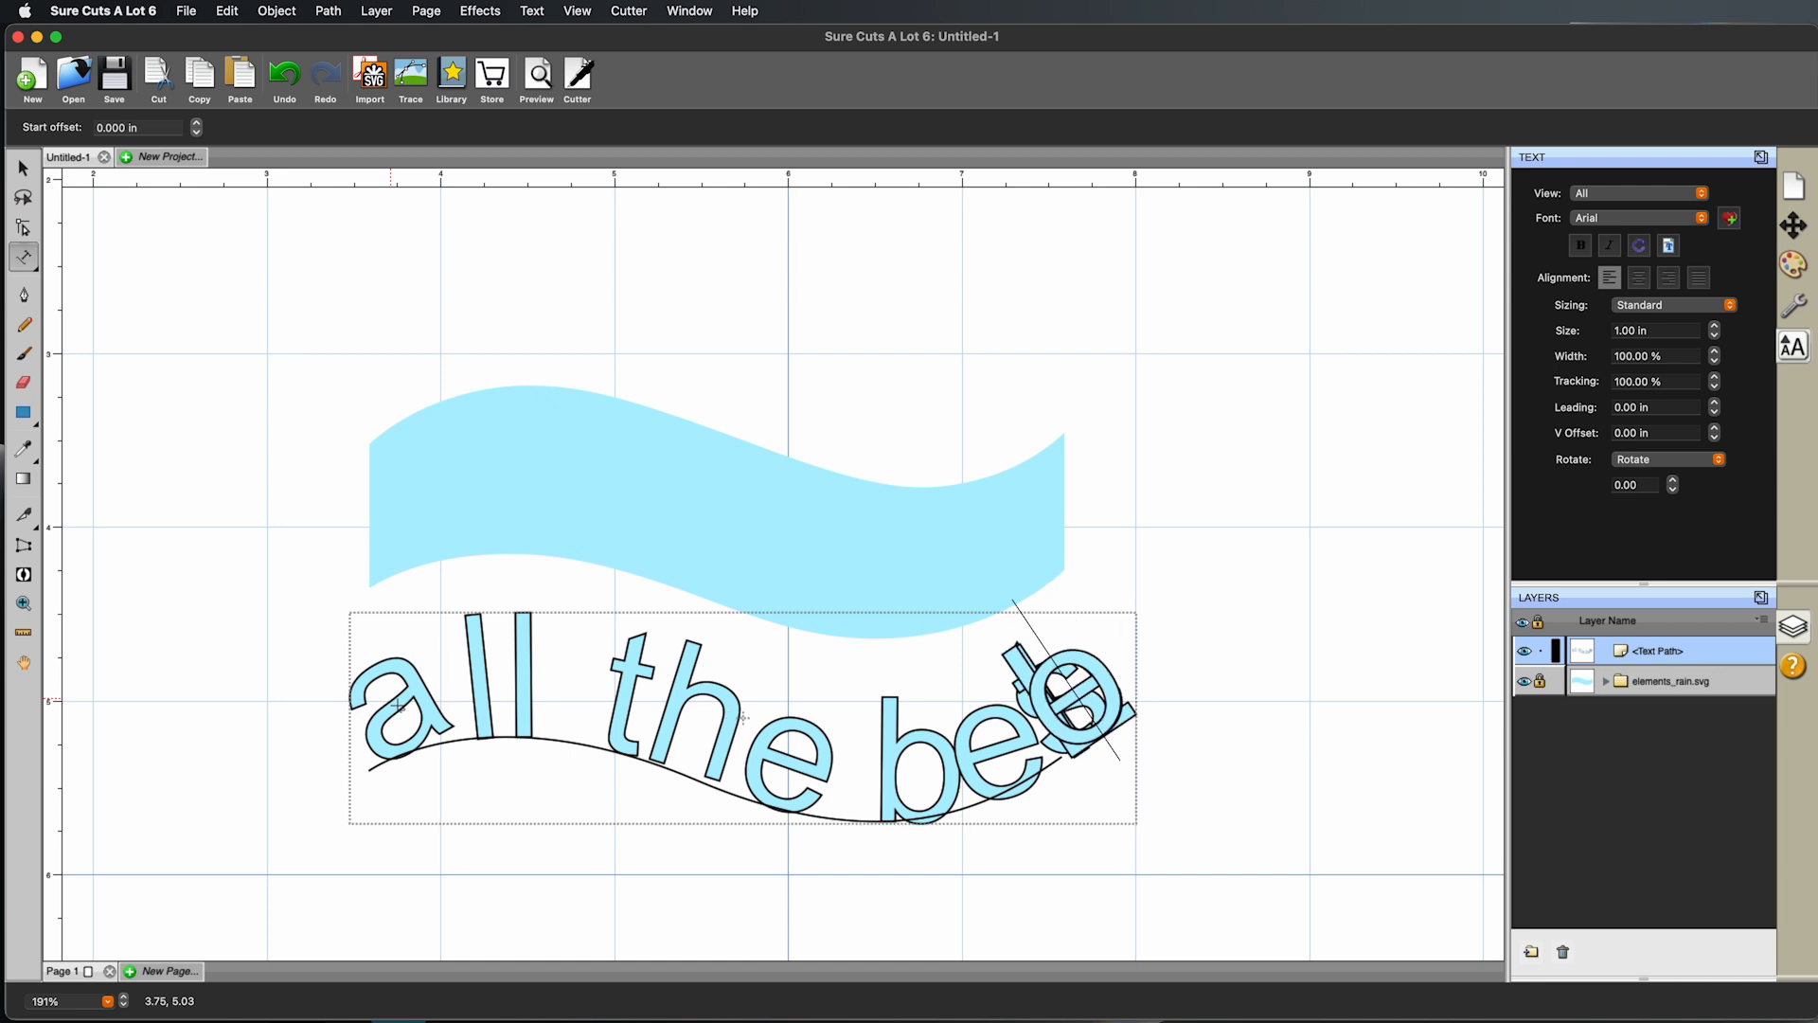
{"action": "type", "text": "esl"}
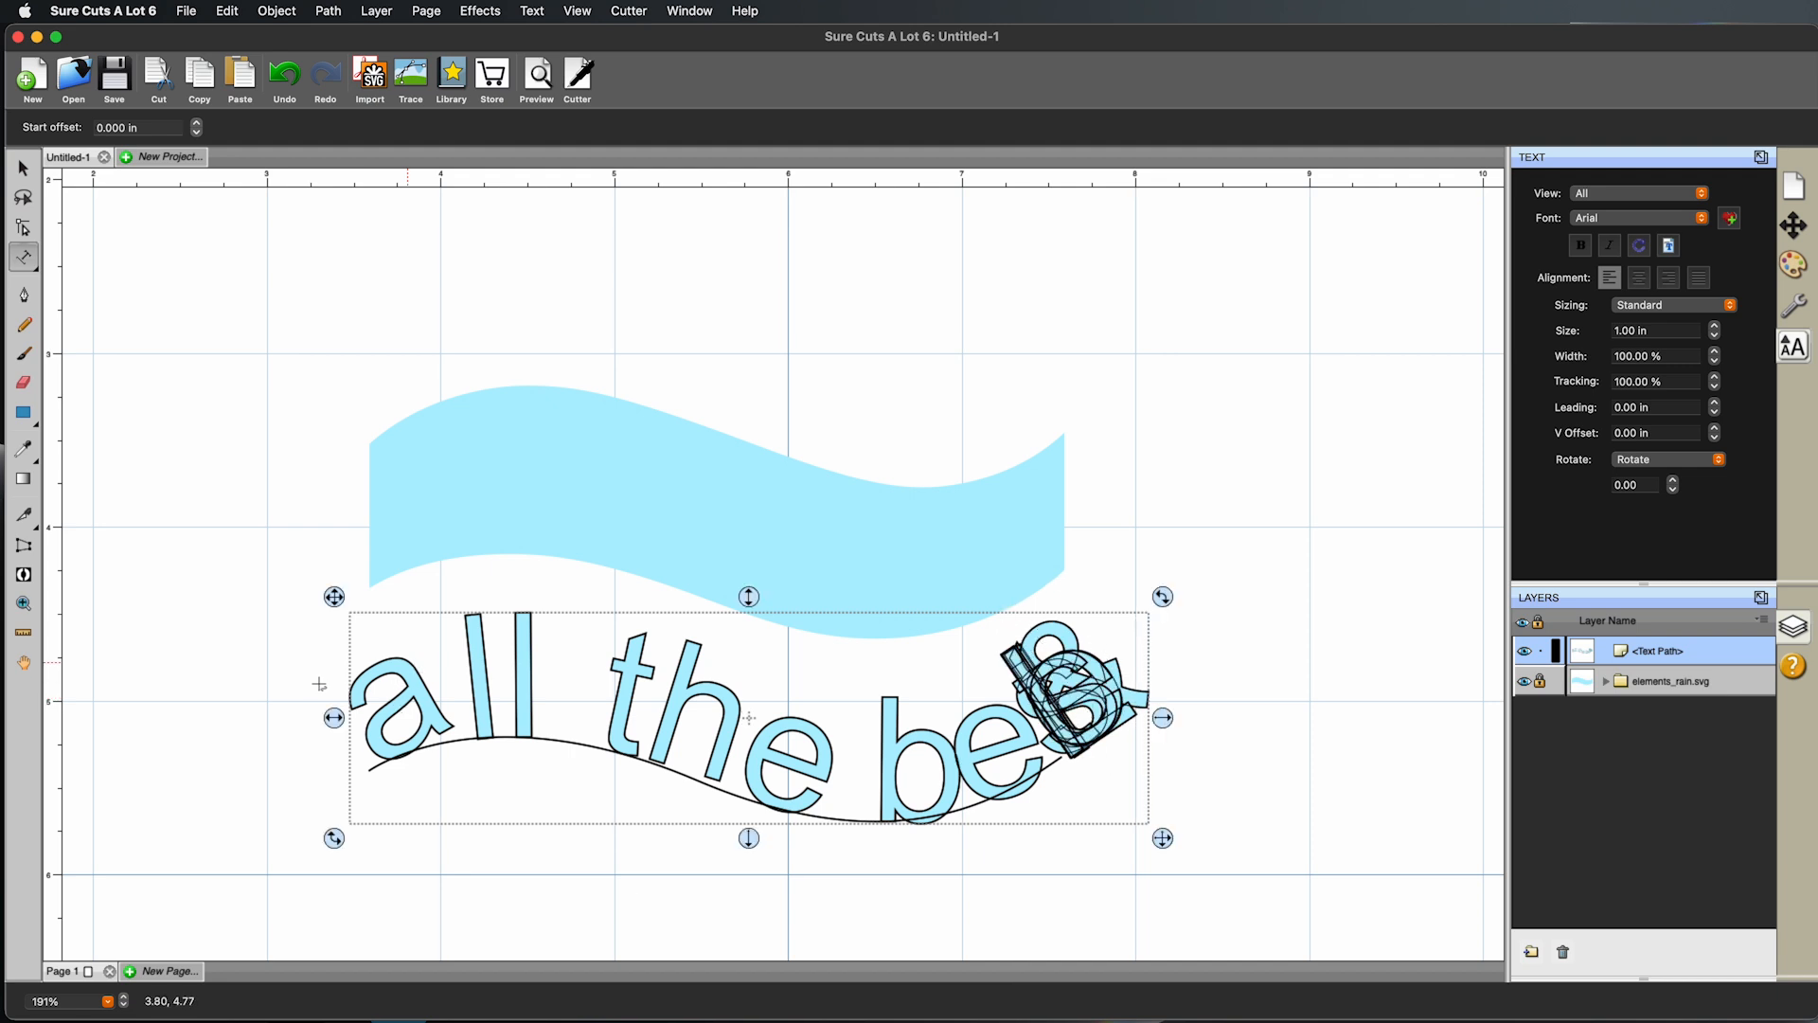
Step: Set the size of all the text on the path to 0.80 in
{"action": "key", "text": "super+a"}
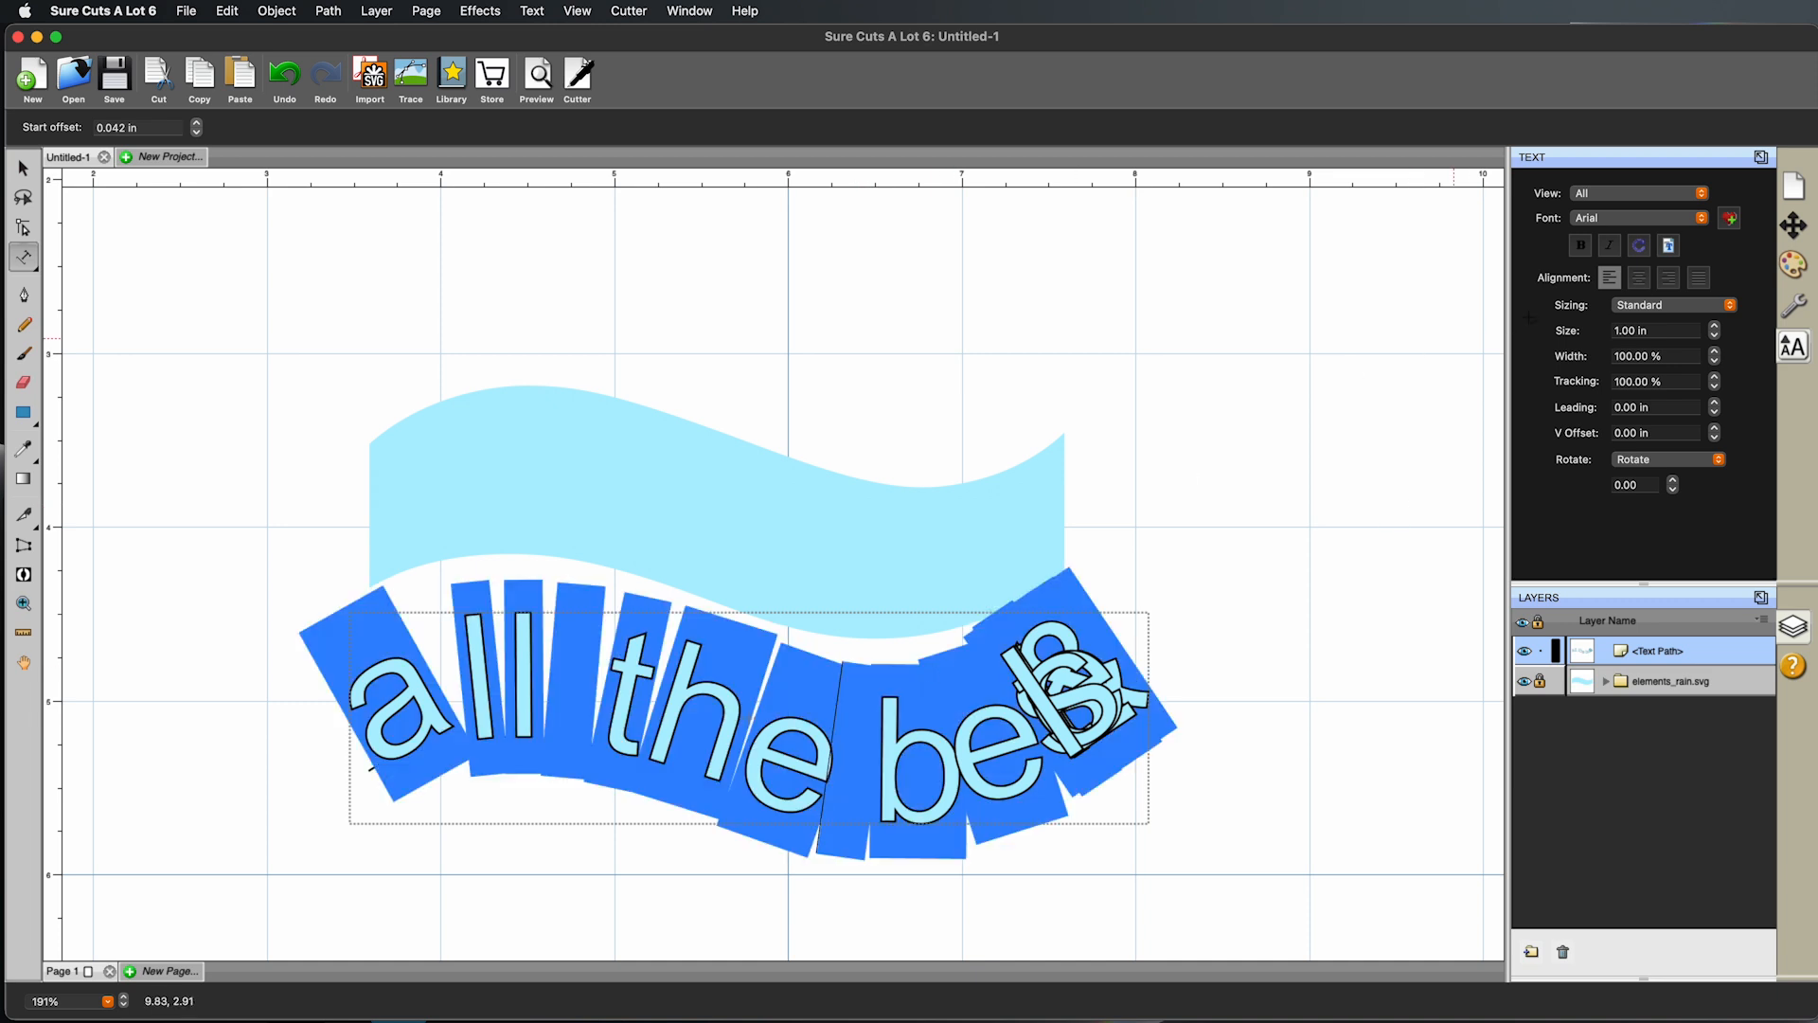
{"action": "left_click", "coordinate": [1714, 336]}
{"action": "left_click", "coordinate": [1714, 336]}
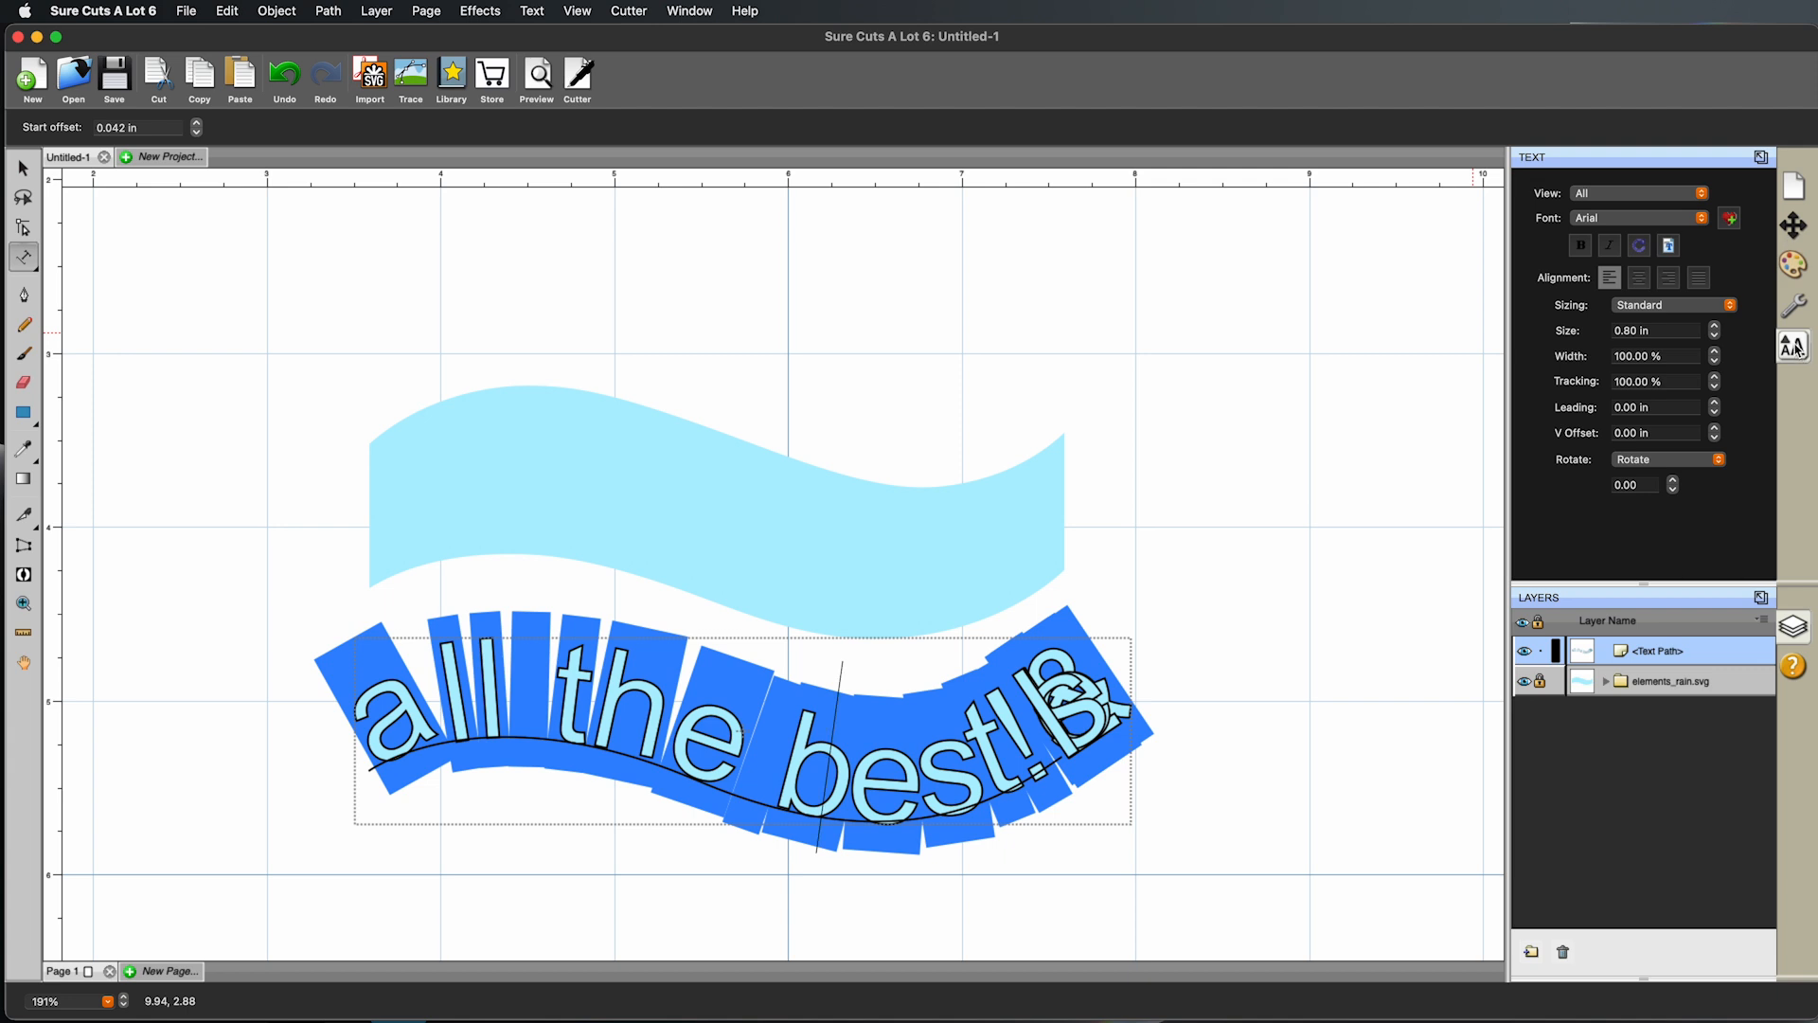
Step: Set the size of the selected text on the path to 0.40 in
{"action": "left_click", "coordinate": [1713, 336]}
{"action": "left_click", "coordinate": [1714, 336]}
{"action": "left_click", "coordinate": [1714, 336]}
{"action": "left_click", "coordinate": [1713, 336]}
{"action": "left_click", "coordinate": [1714, 336]}
{"action": "left_click", "coordinate": [1714, 327]}
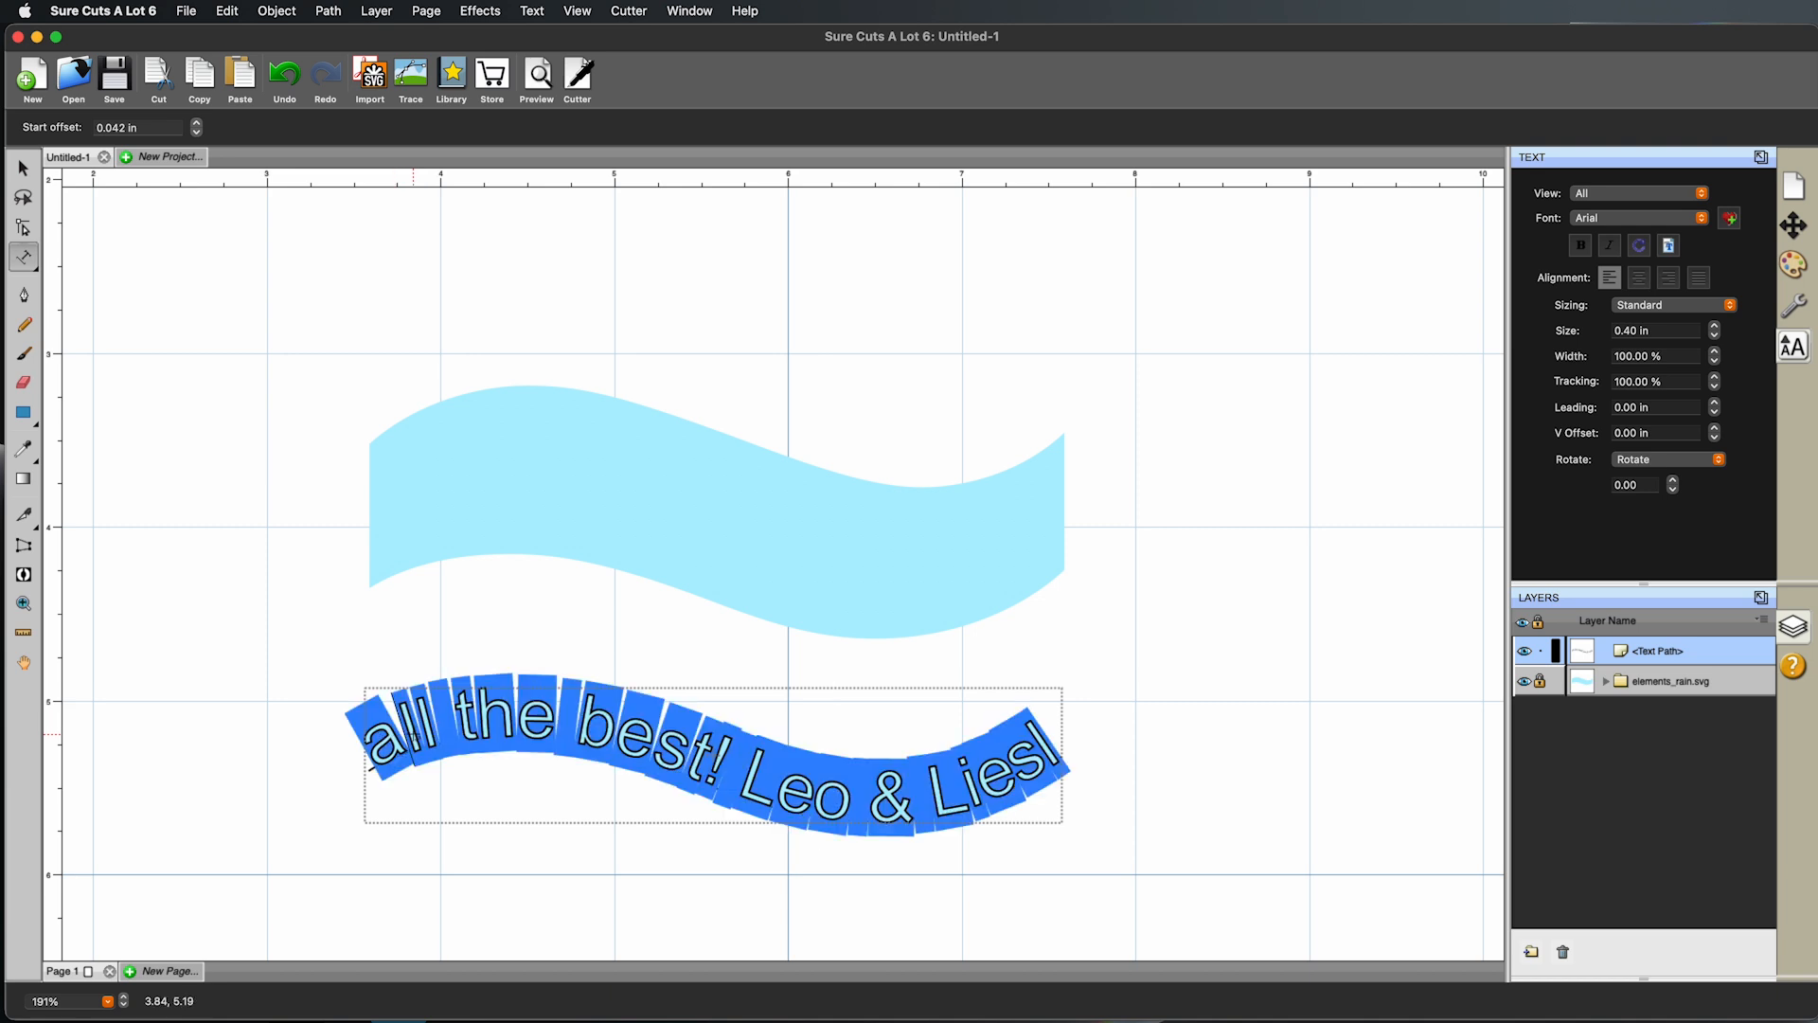
Step: Replace the path text with "All the best!" and the two-name sign-off, starting with a capital A, and select all of it
{"action": "key", "text": "BackSpace"}
{"action": "type", "text": "A"}
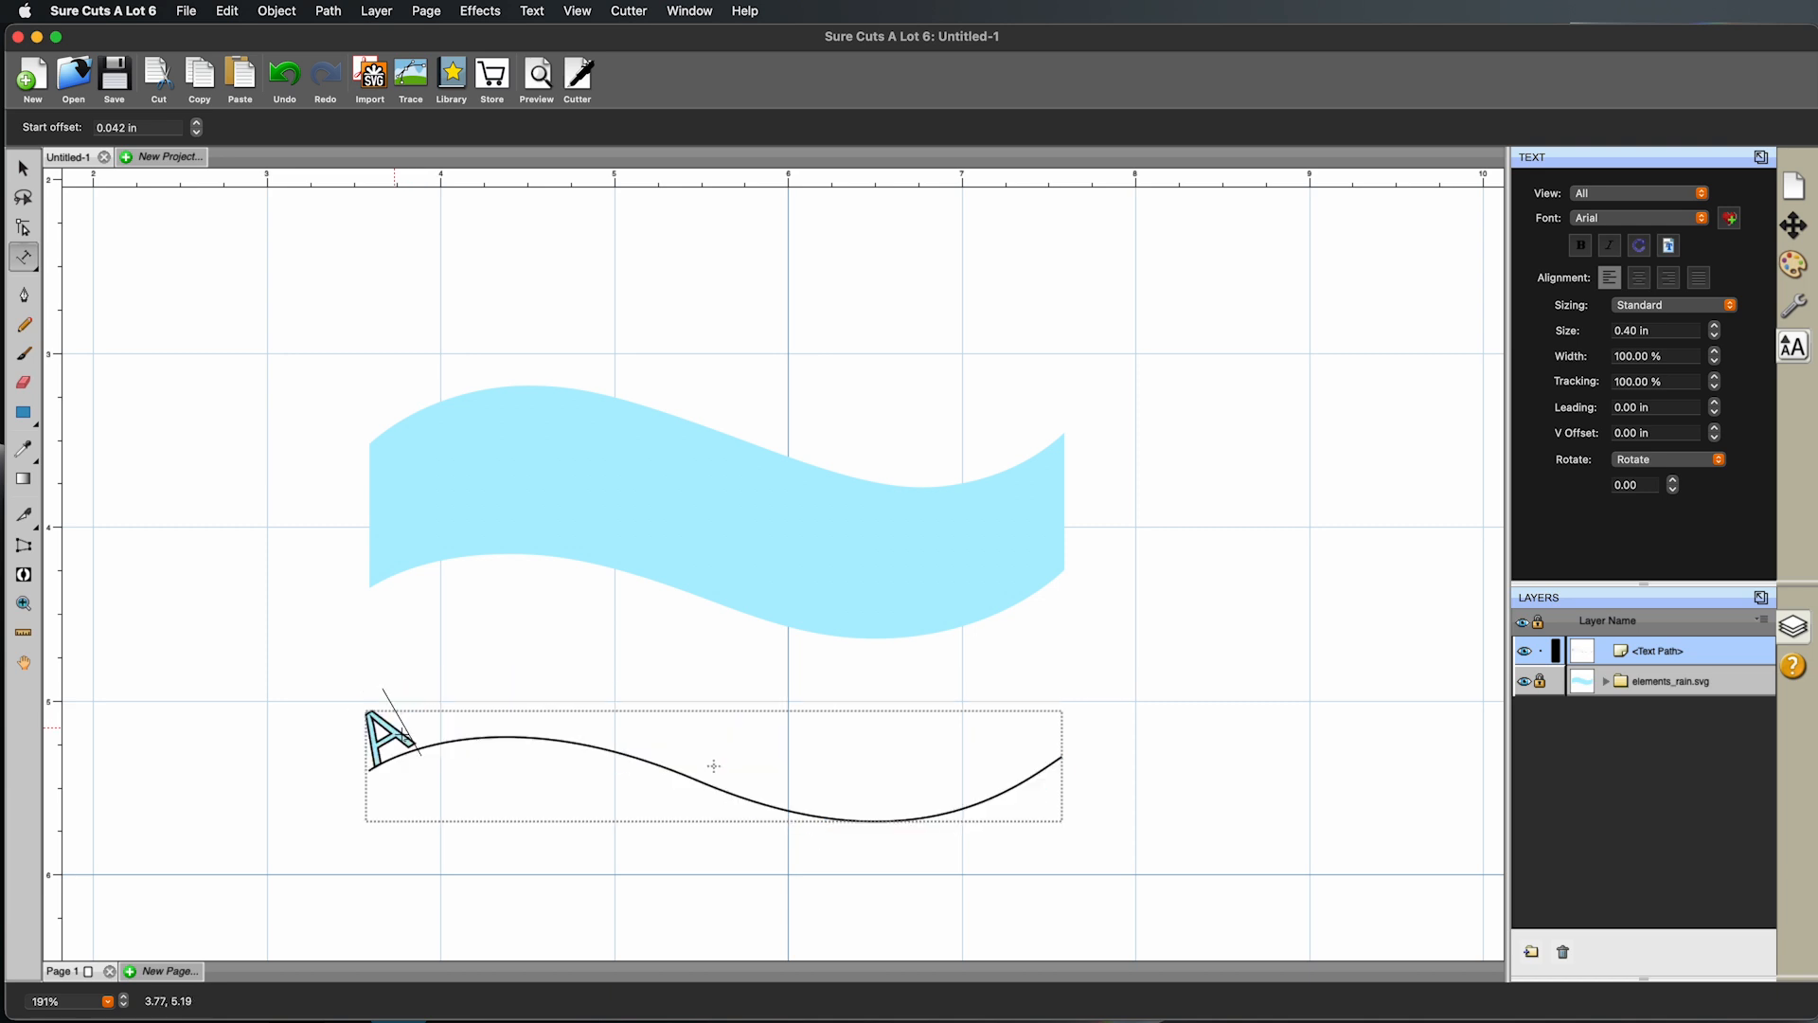
{"action": "type", "text": "ll the bes"}
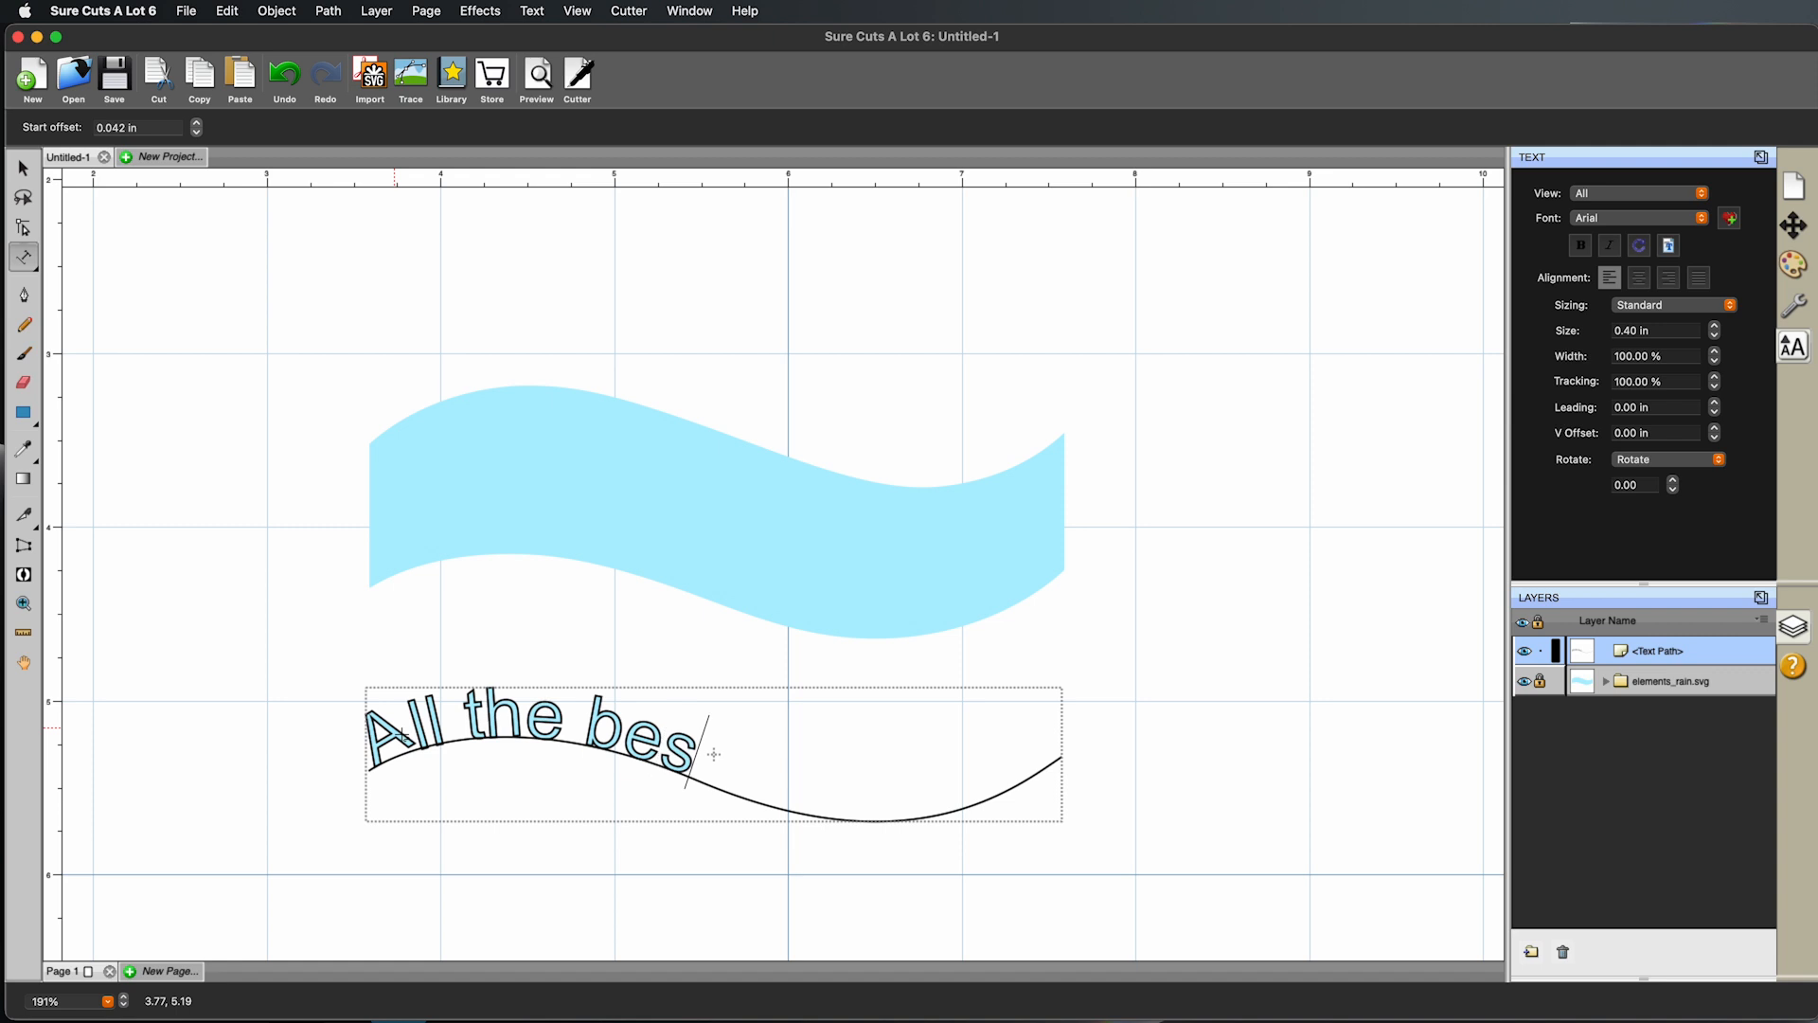
{"action": "type", "text": "t! Leo"}
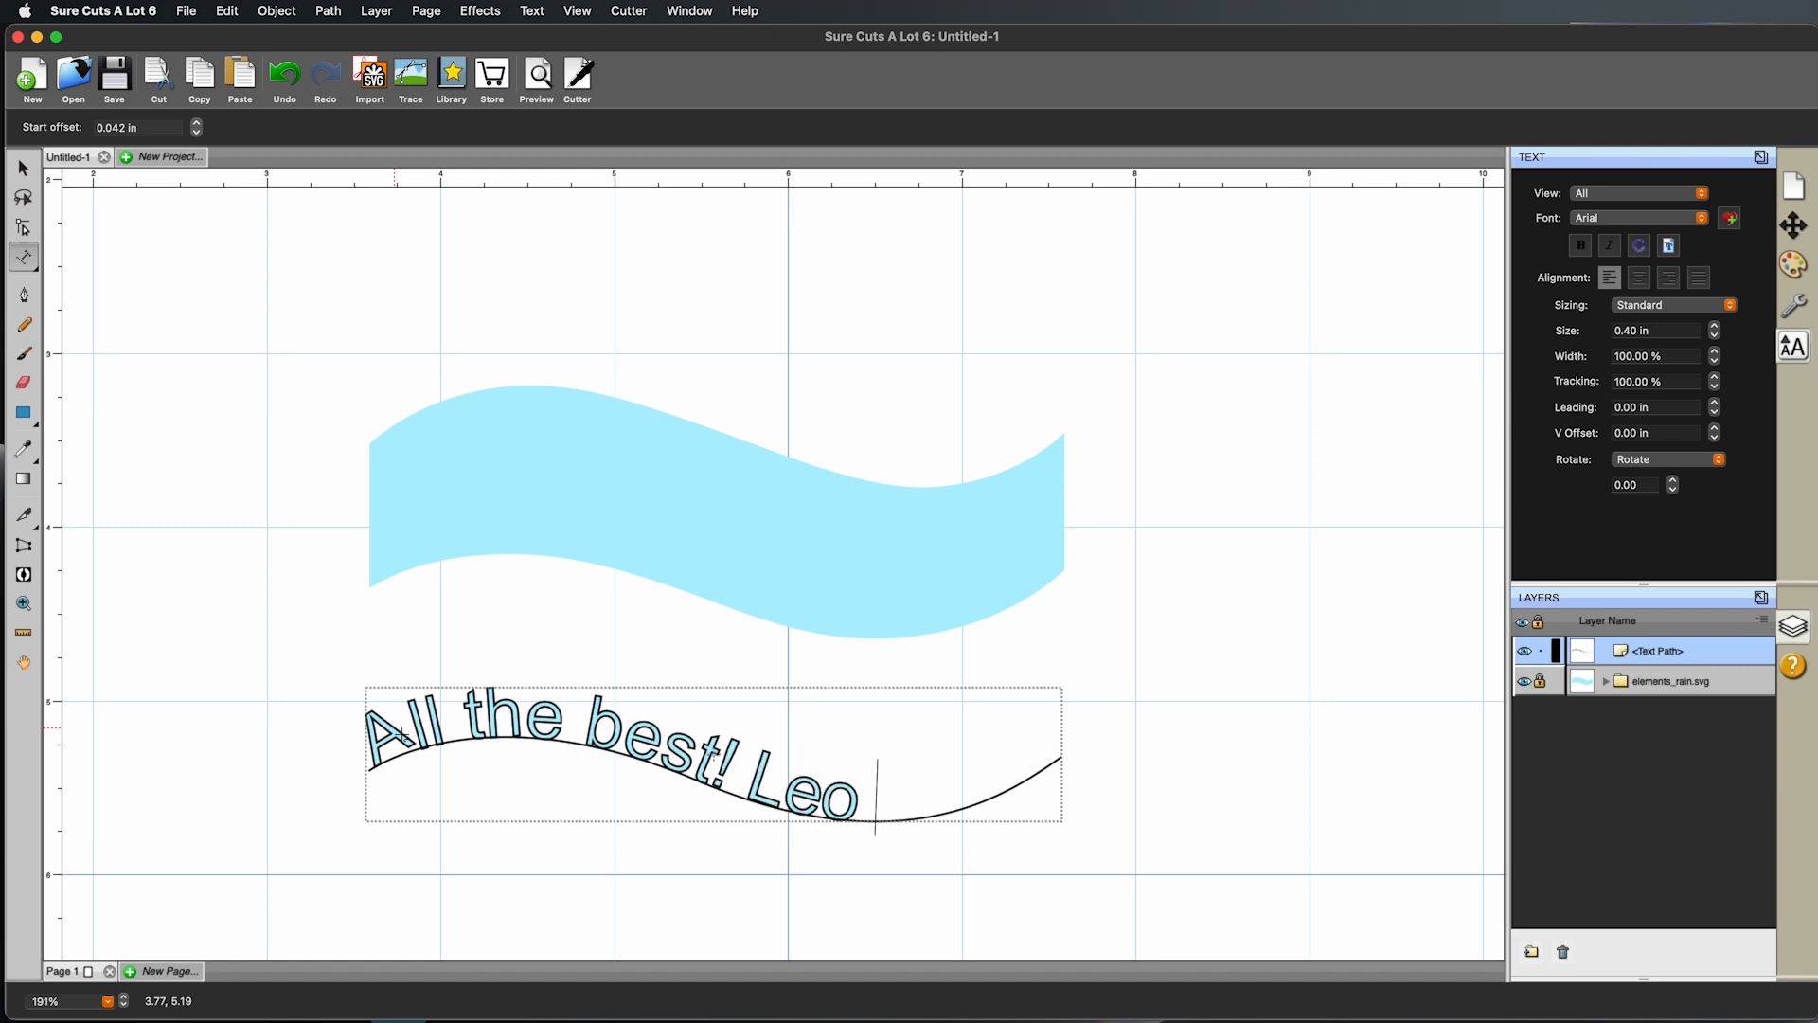
{"action": "type", "text": " & Liesl"}
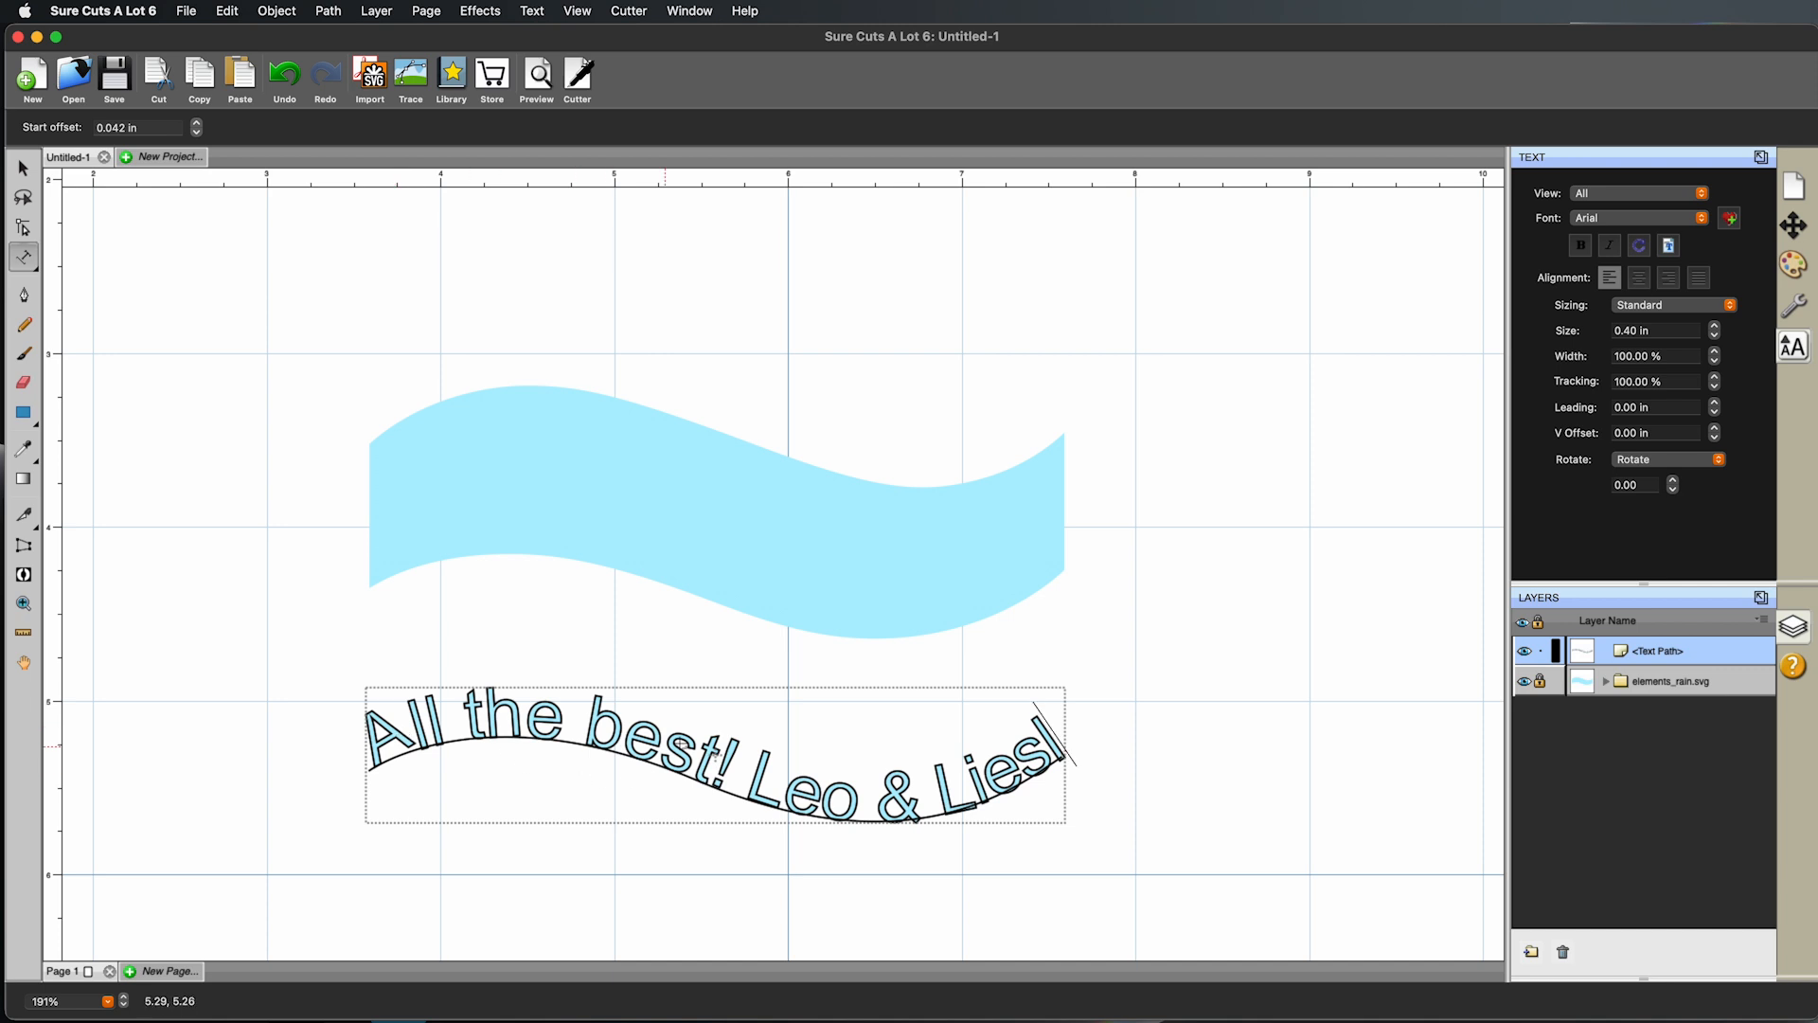
{"action": "triple_click", "coordinate": [681, 744]}
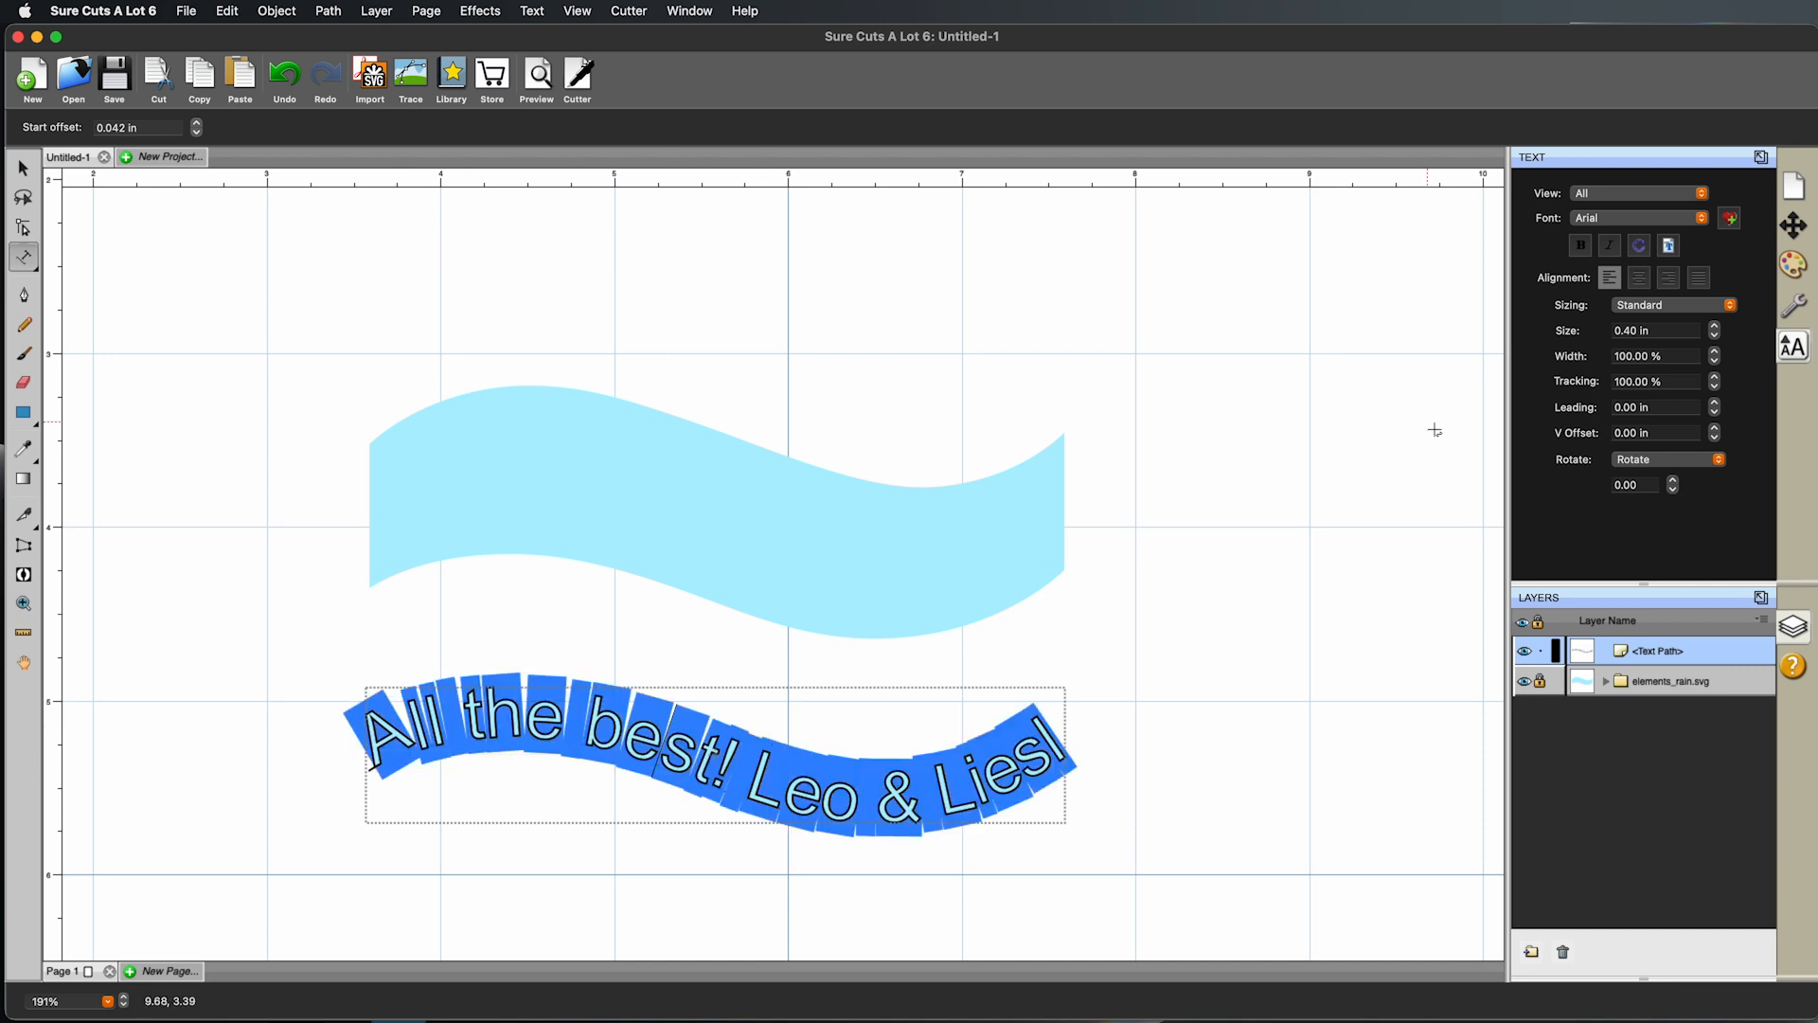
Step: Try the fonts Arial Hebrew Bold, Arial Rounded MT Bold and Arima Madurai Black on the selected path text
{"action": "left_click", "coordinate": [1702, 219]}
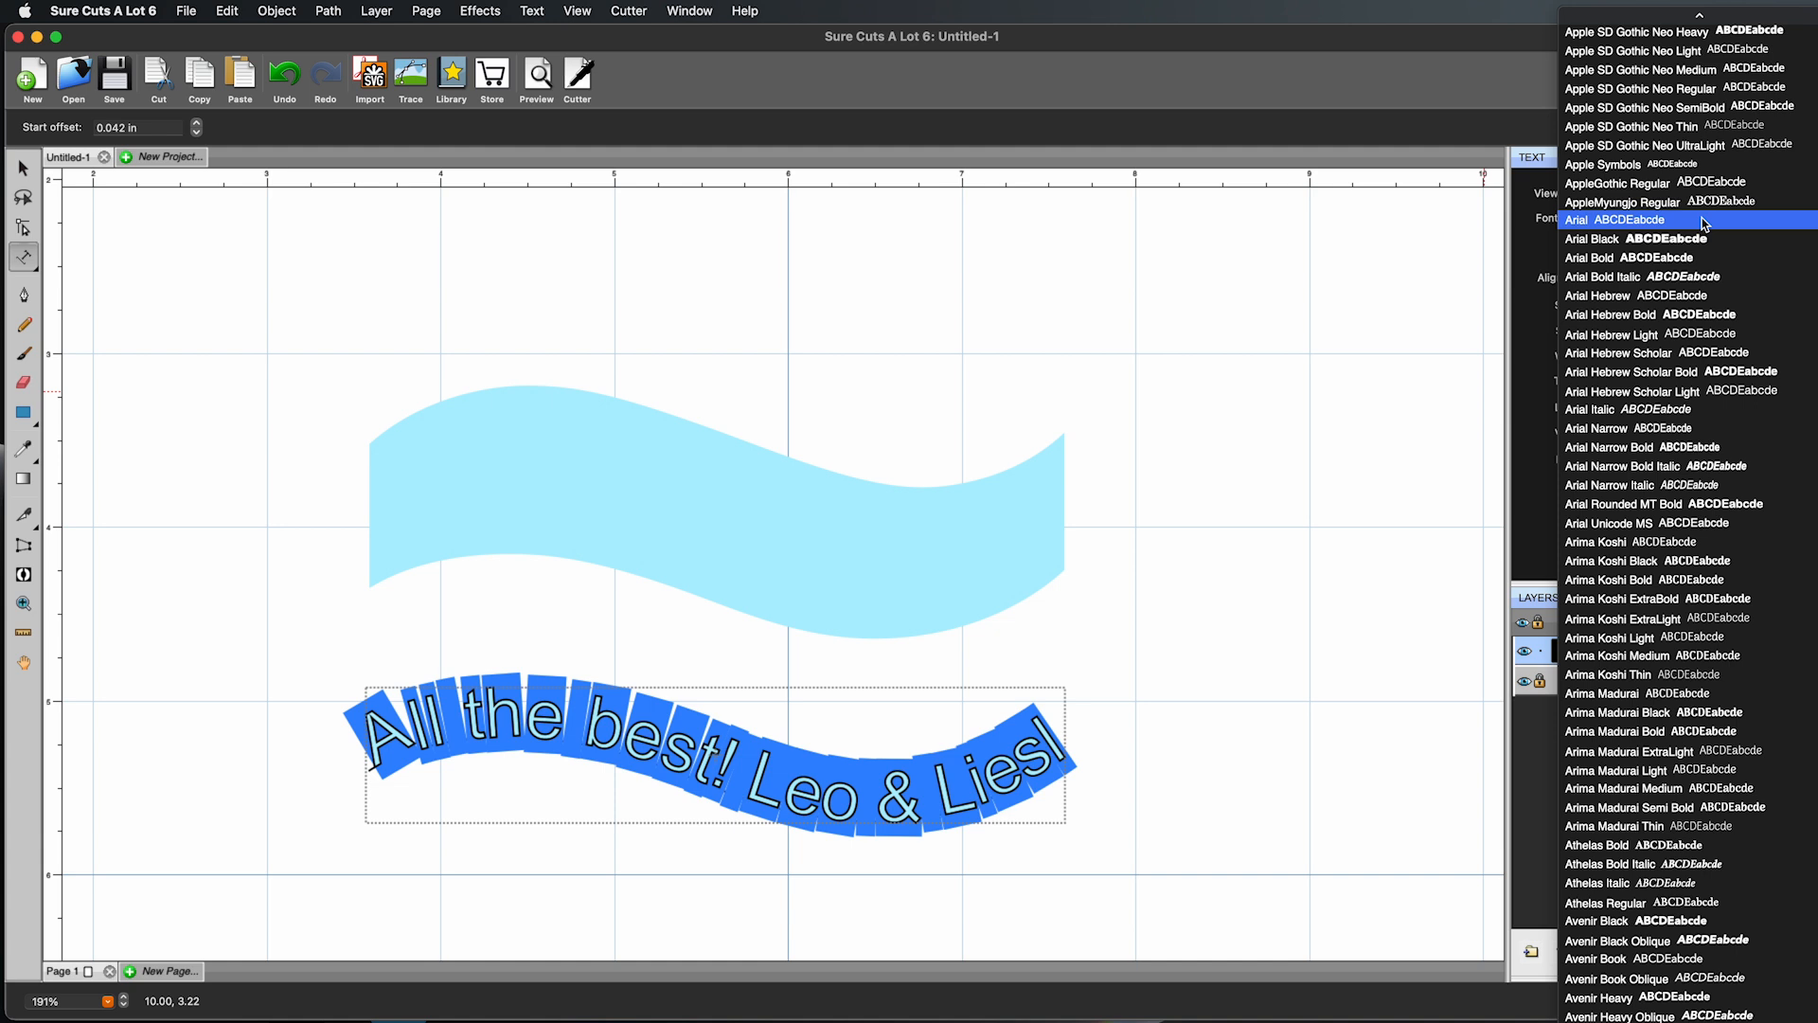
{"action": "left_click", "coordinate": [1705, 315]}
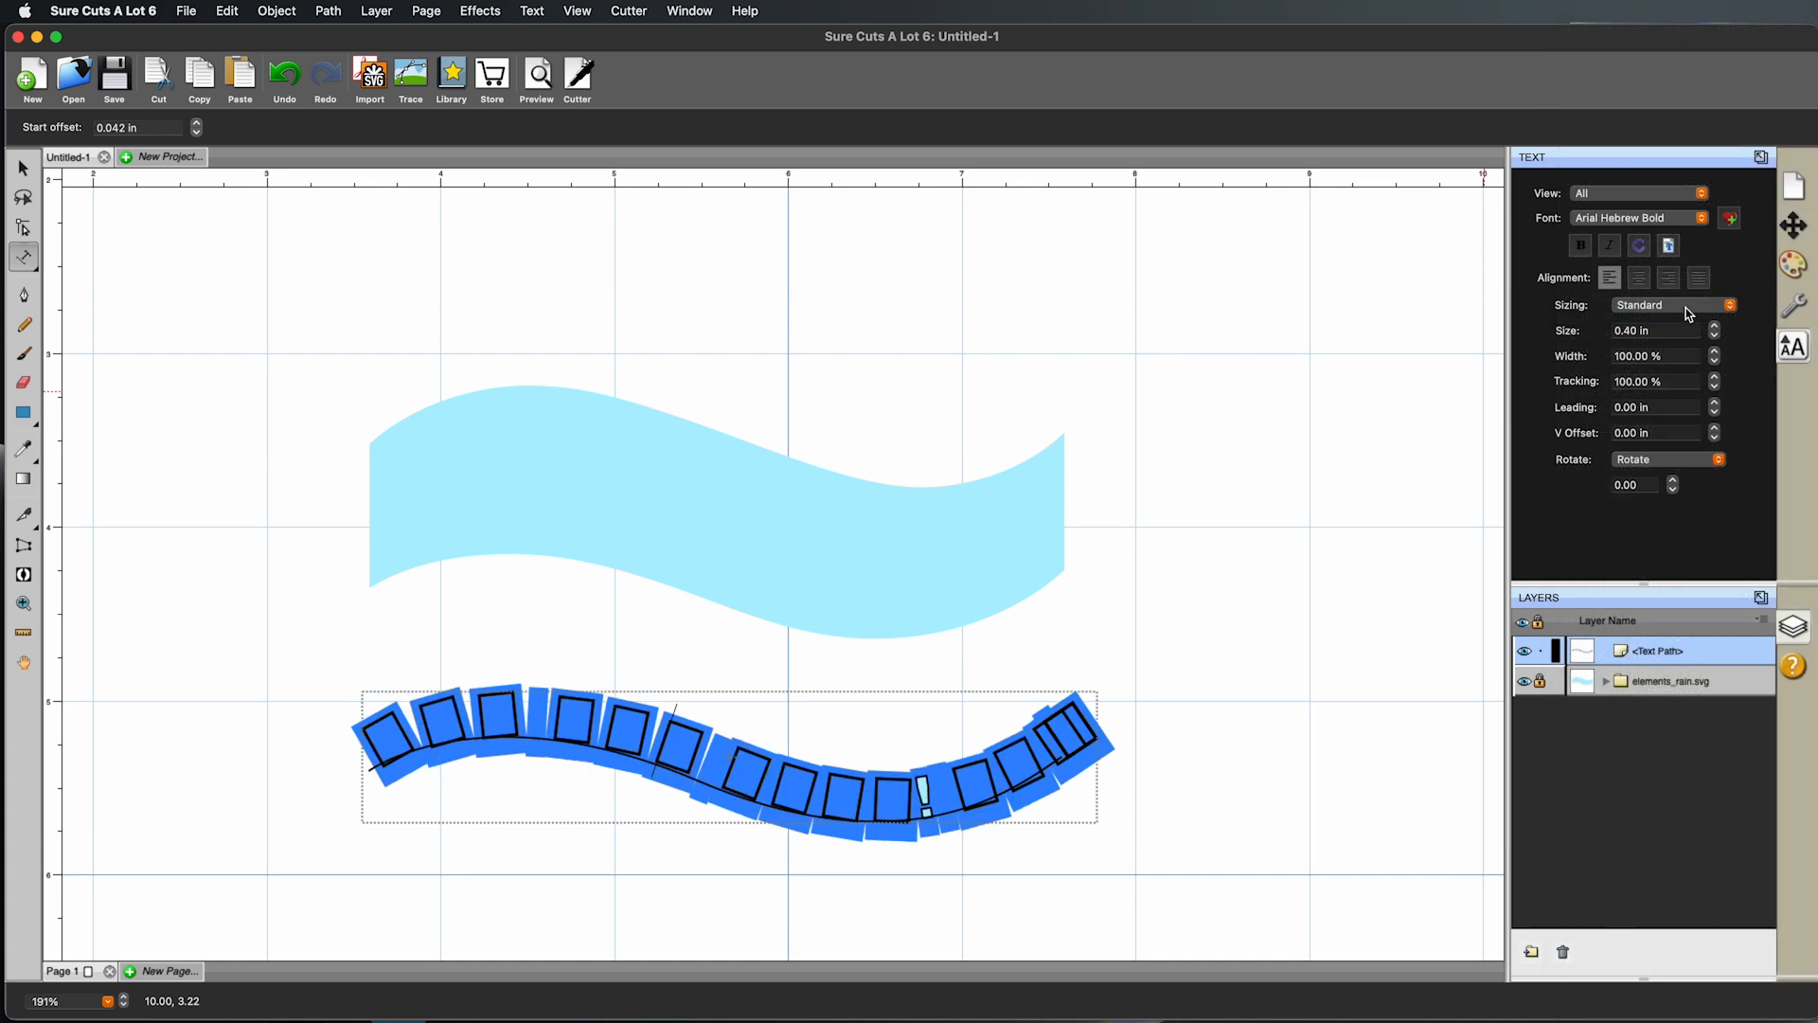
{"action": "left_click", "coordinate": [1702, 220]}
{"action": "left_click", "coordinate": [1664, 408]}
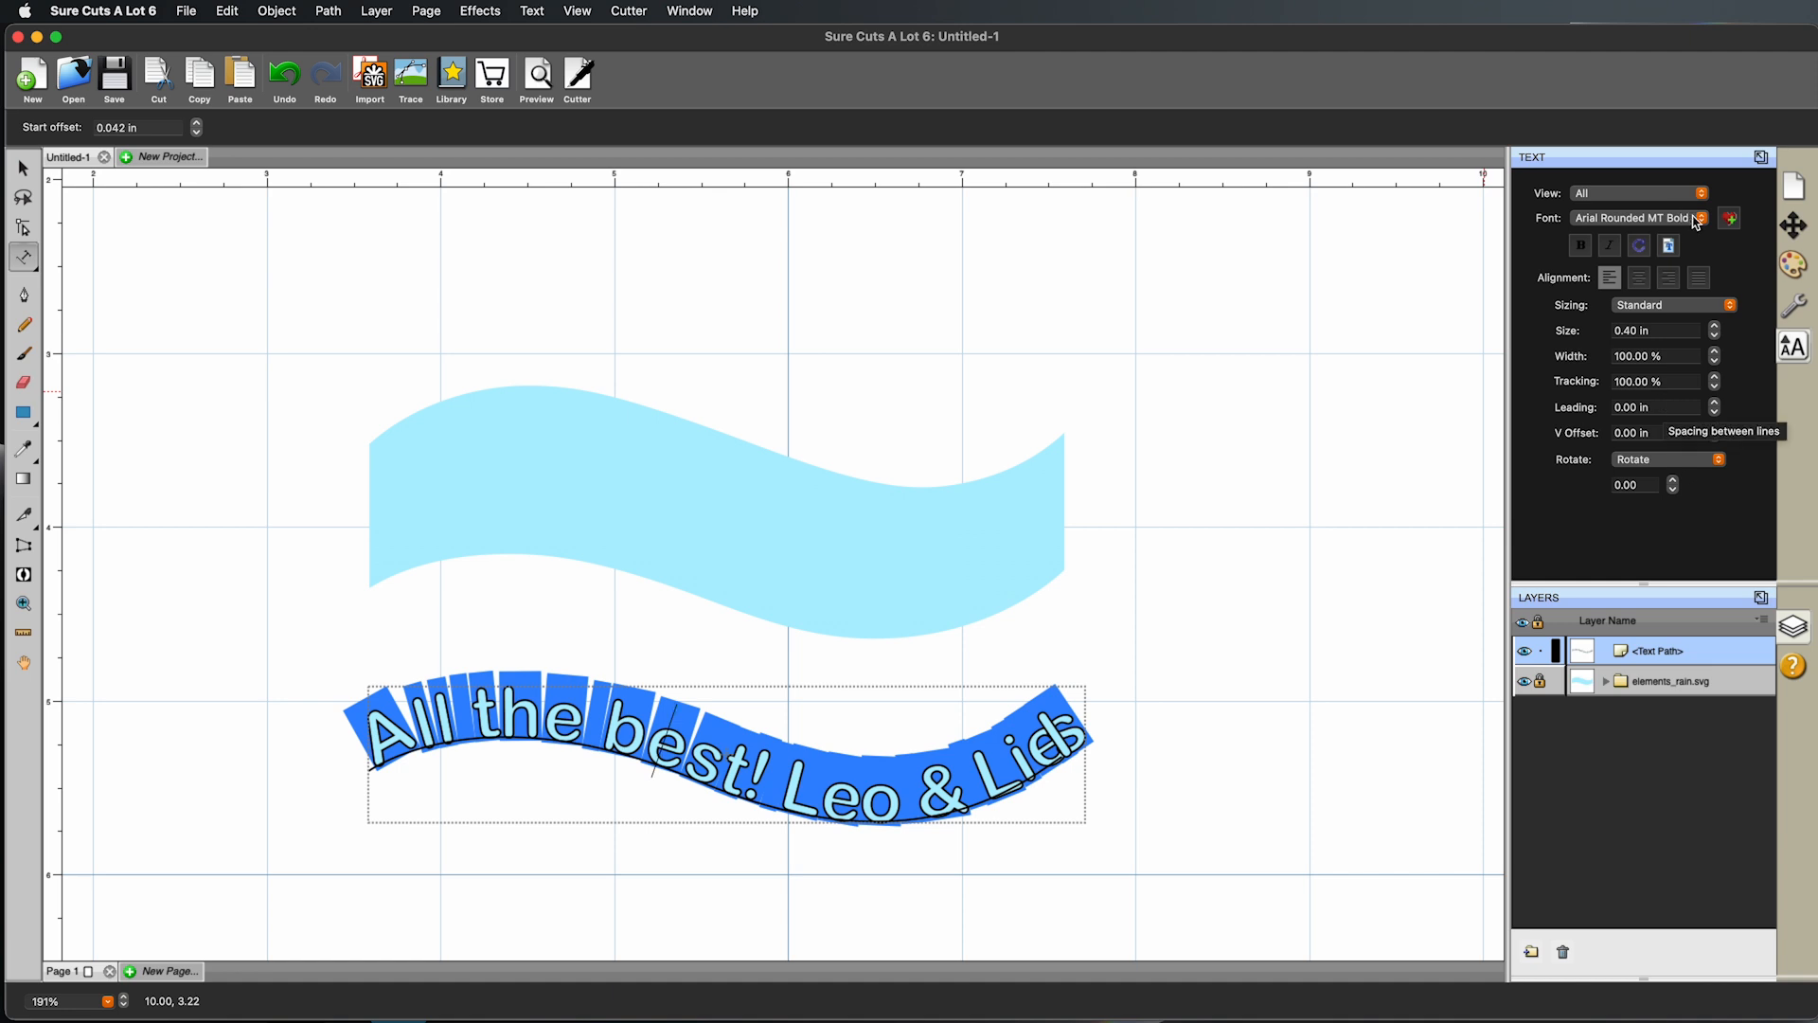
{"action": "left_click", "coordinate": [1695, 219]}
{"action": "left_click", "coordinate": [1667, 428]}
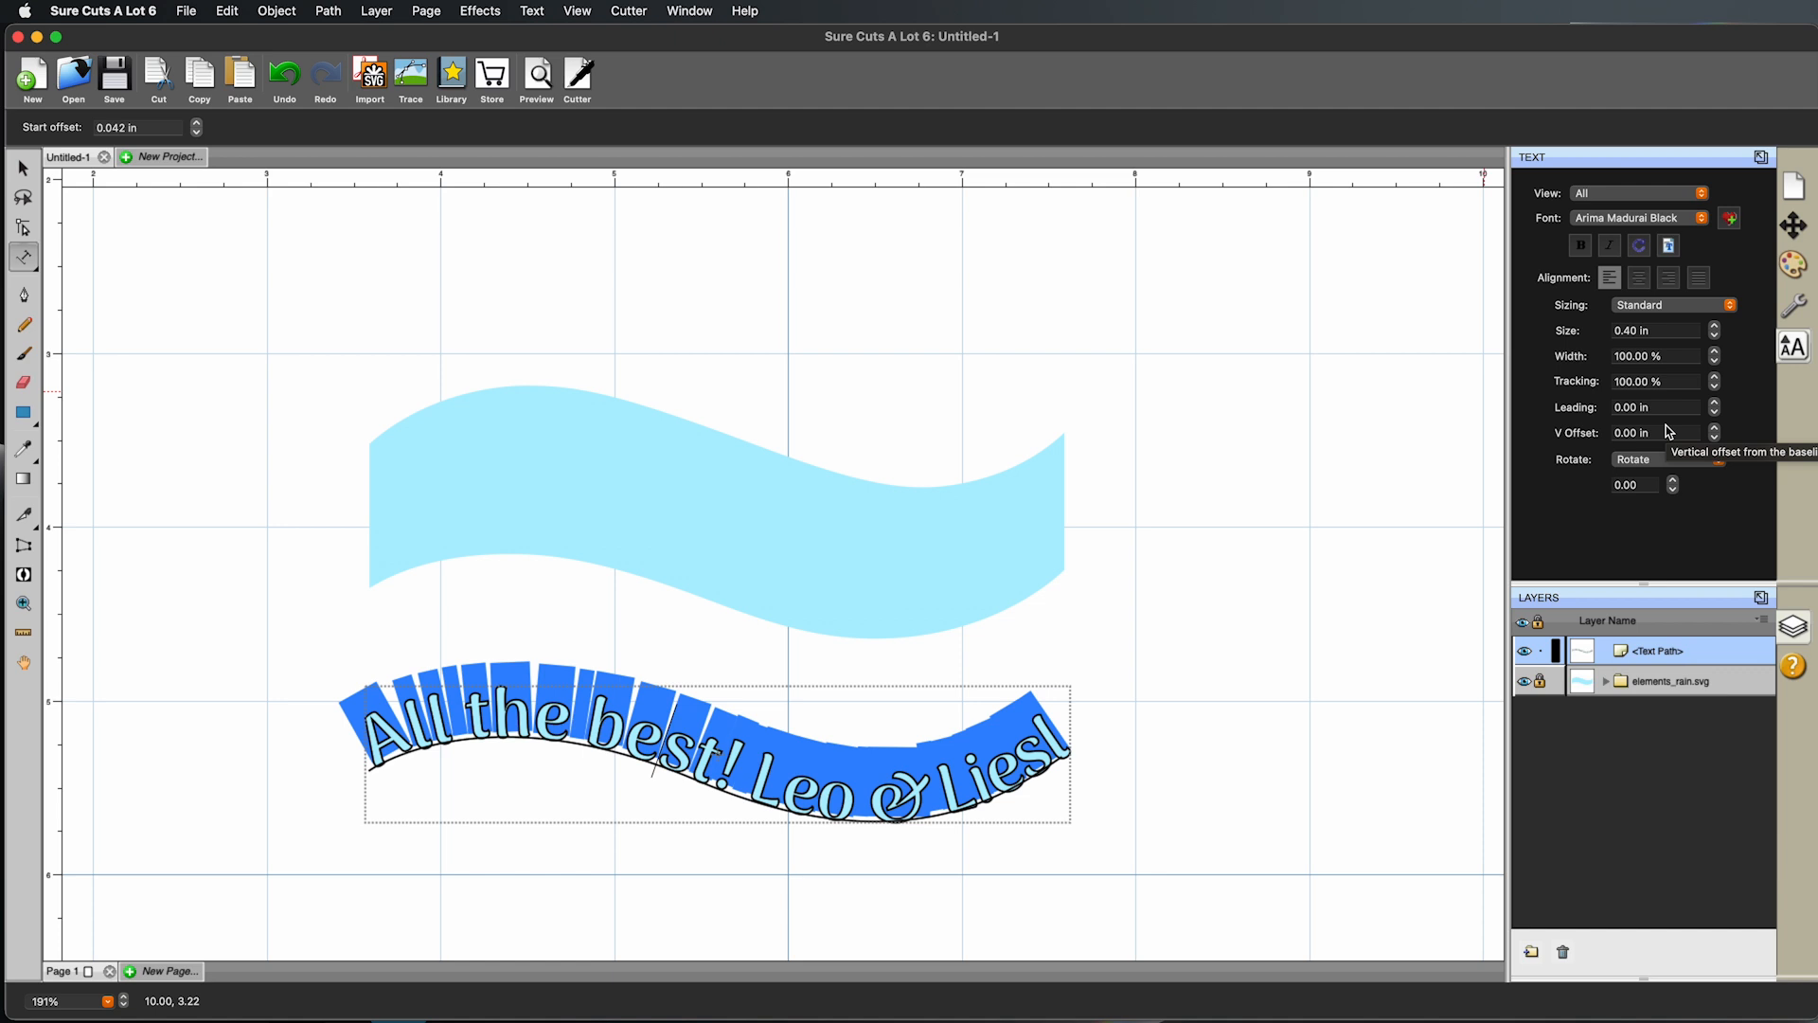
Step: Try Arima Madurai Semi Bold, Avenir Heavy, Avenir Next Heavy and Bai Jamjuree SemiBold on the selected path text
{"action": "left_click", "coordinate": [1700, 219]}
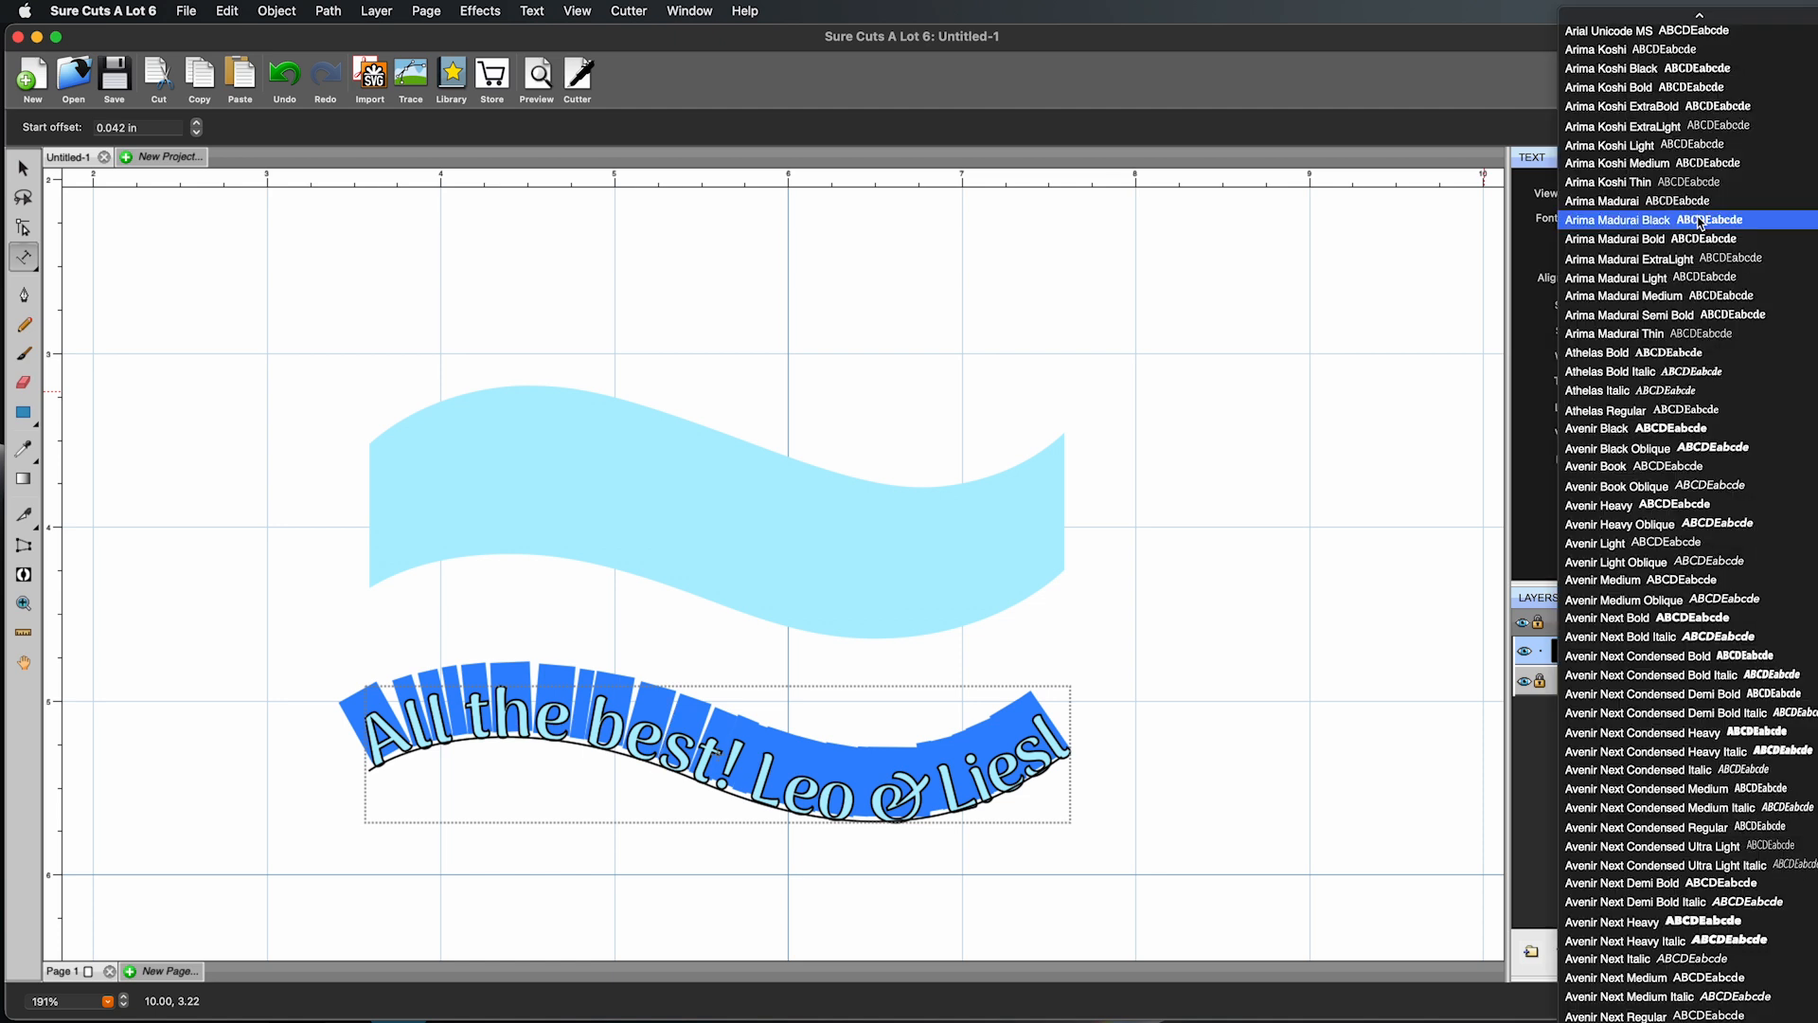
{"action": "left_click", "coordinate": [1675, 315]}
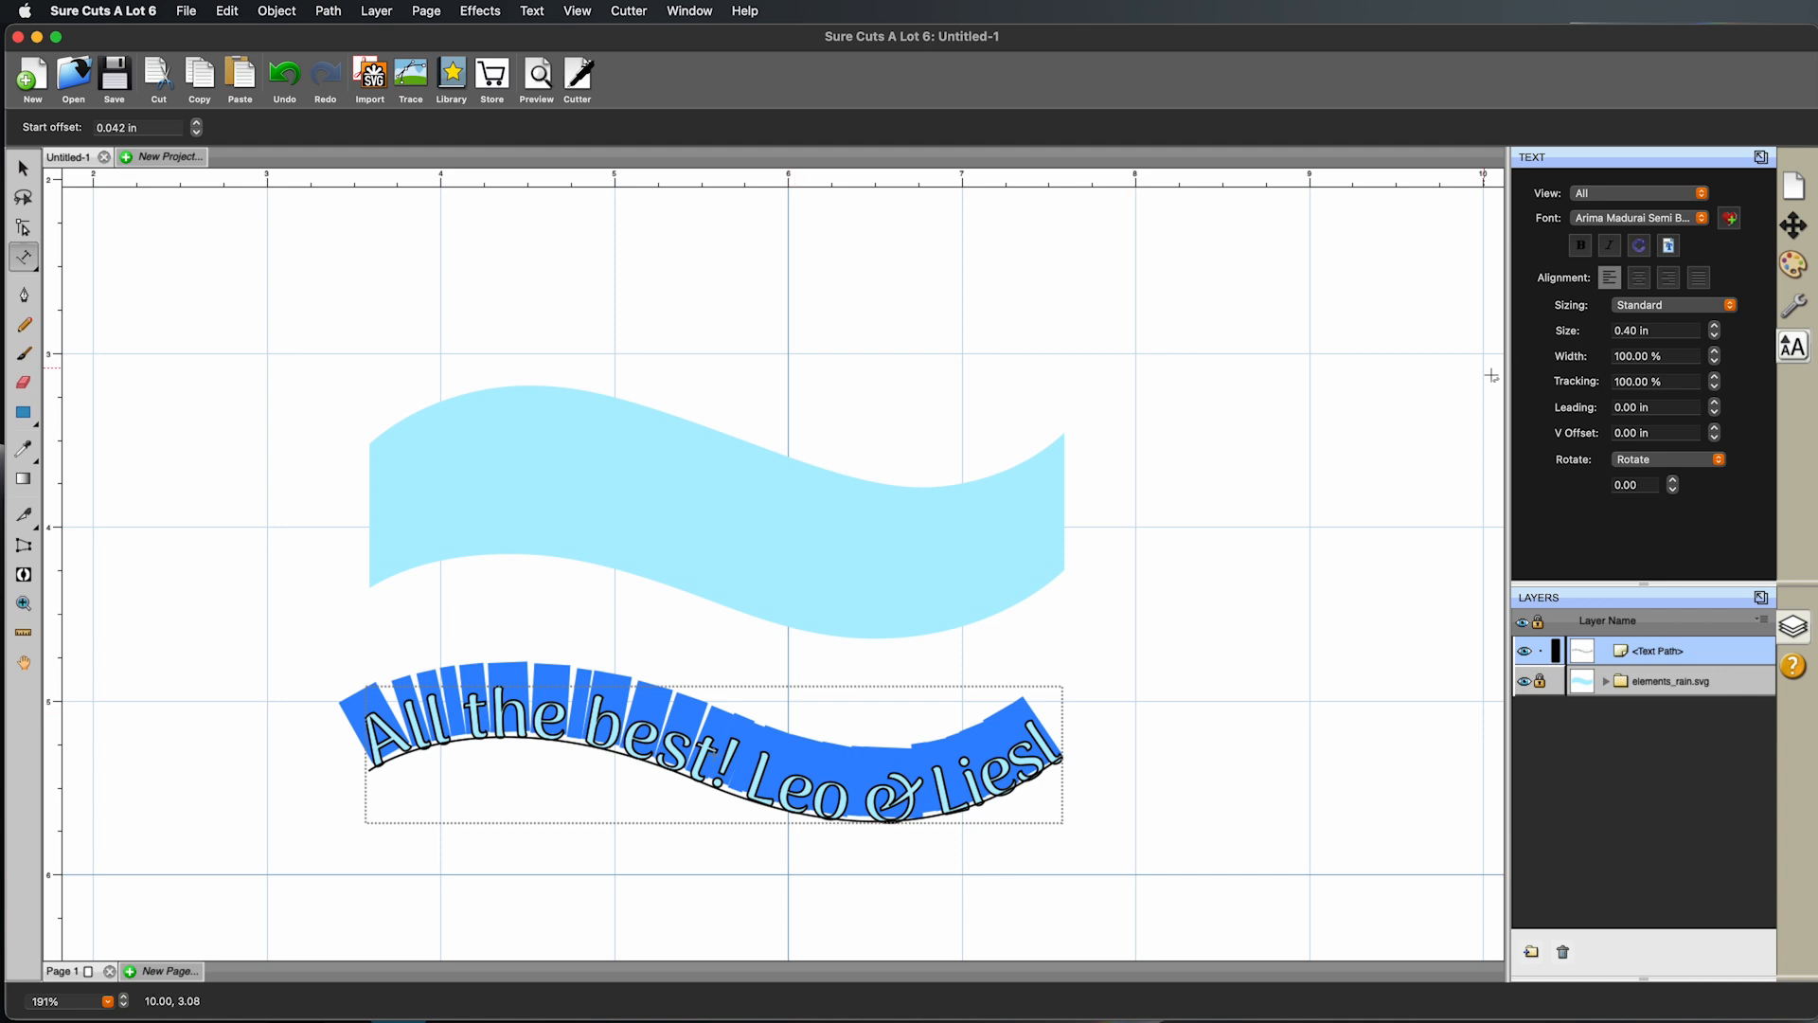
{"action": "left_click", "coordinate": [1702, 219]}
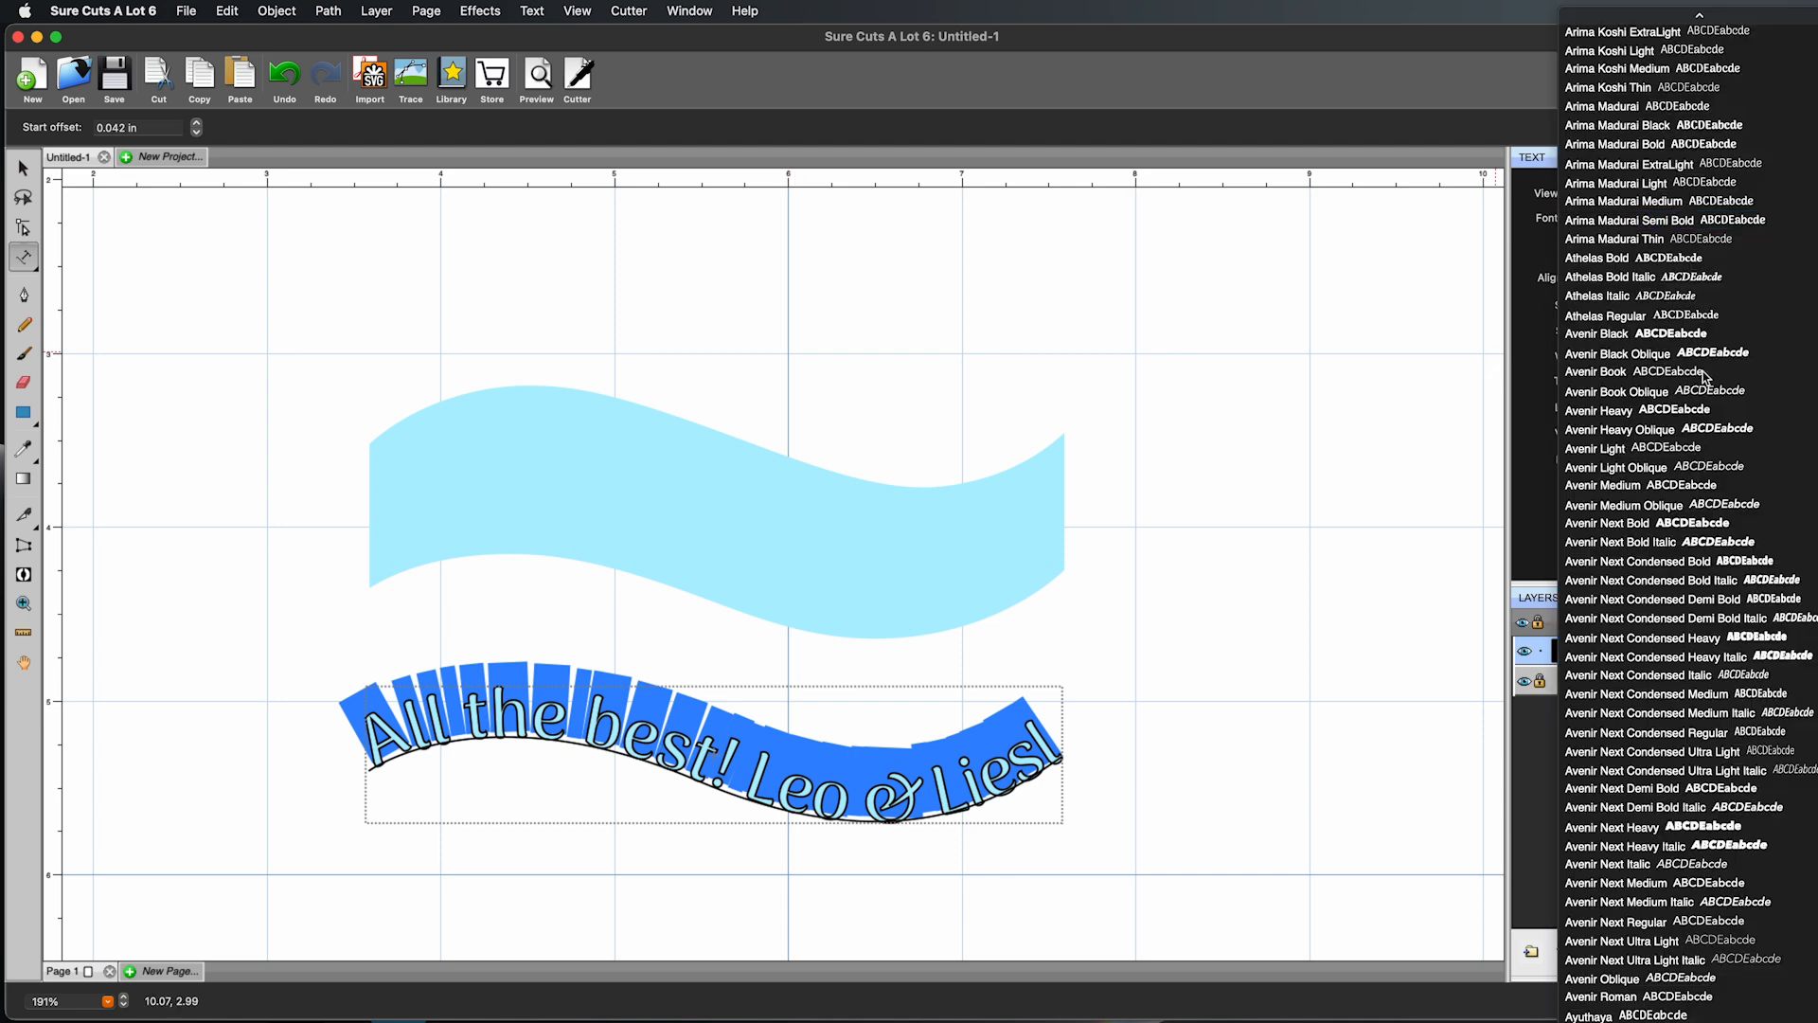
{"action": "left_click", "coordinate": [1677, 409]}
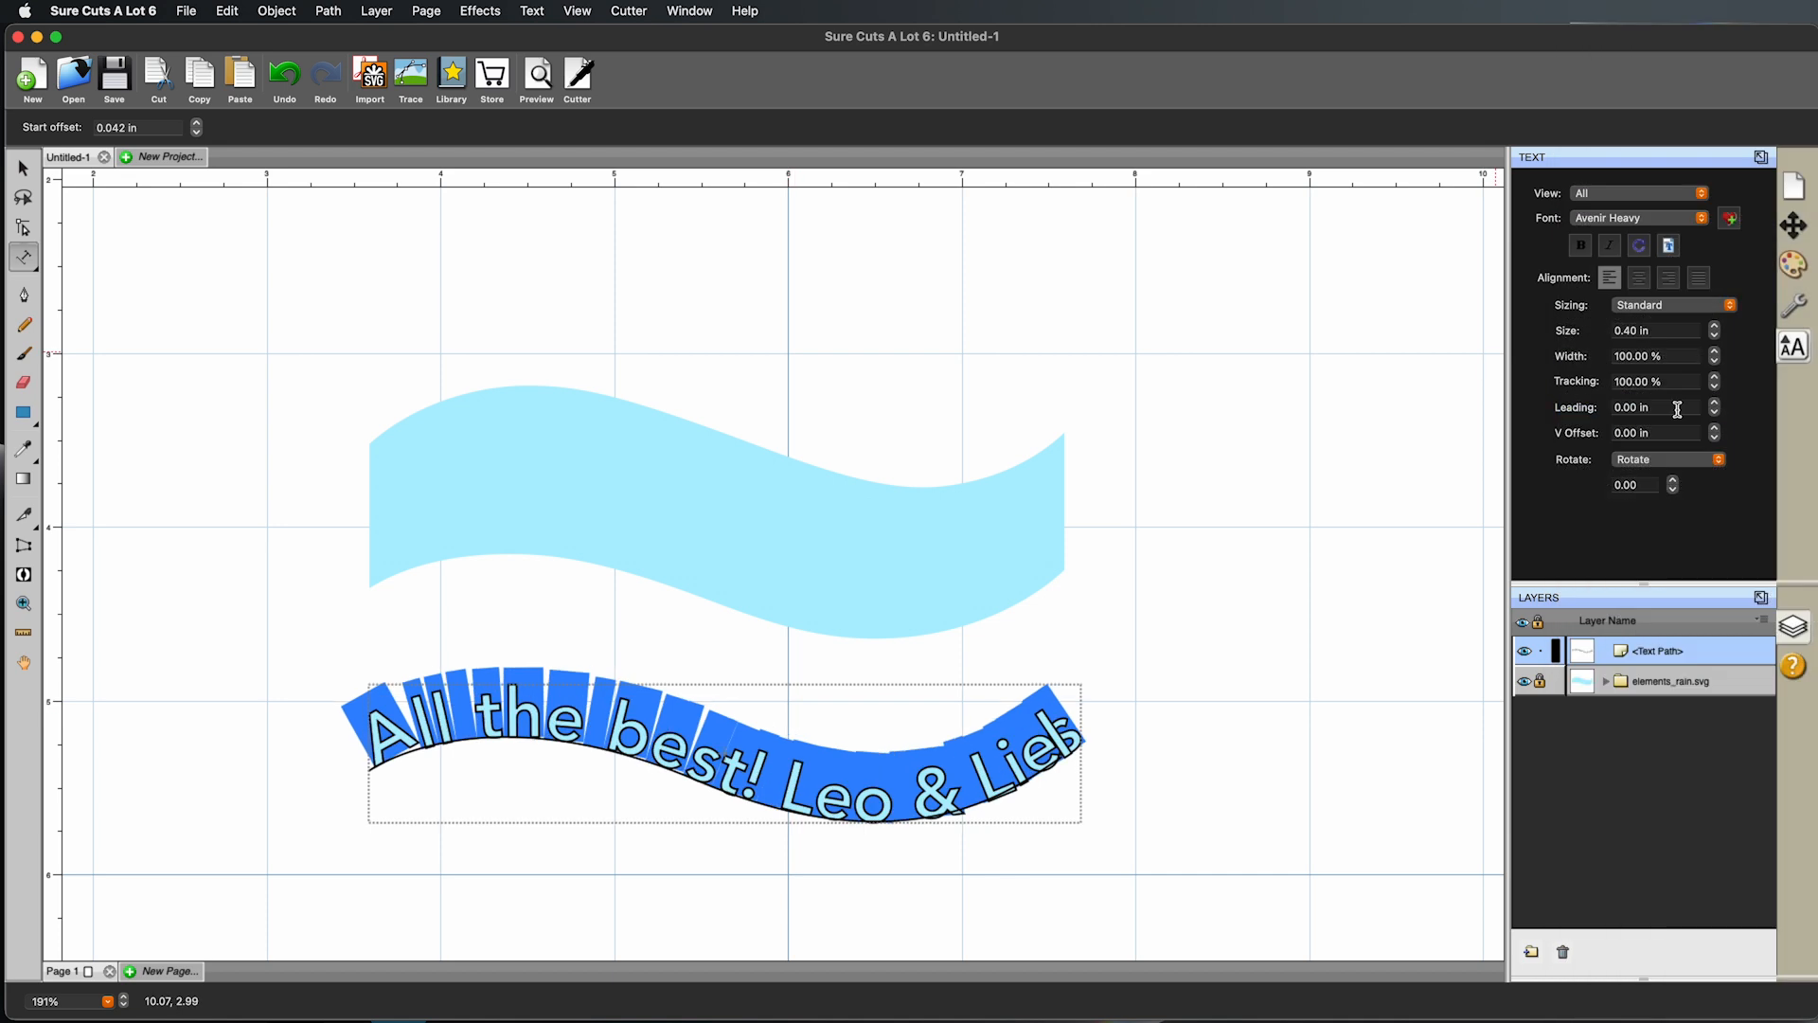
{"action": "left_click", "coordinate": [1702, 220]}
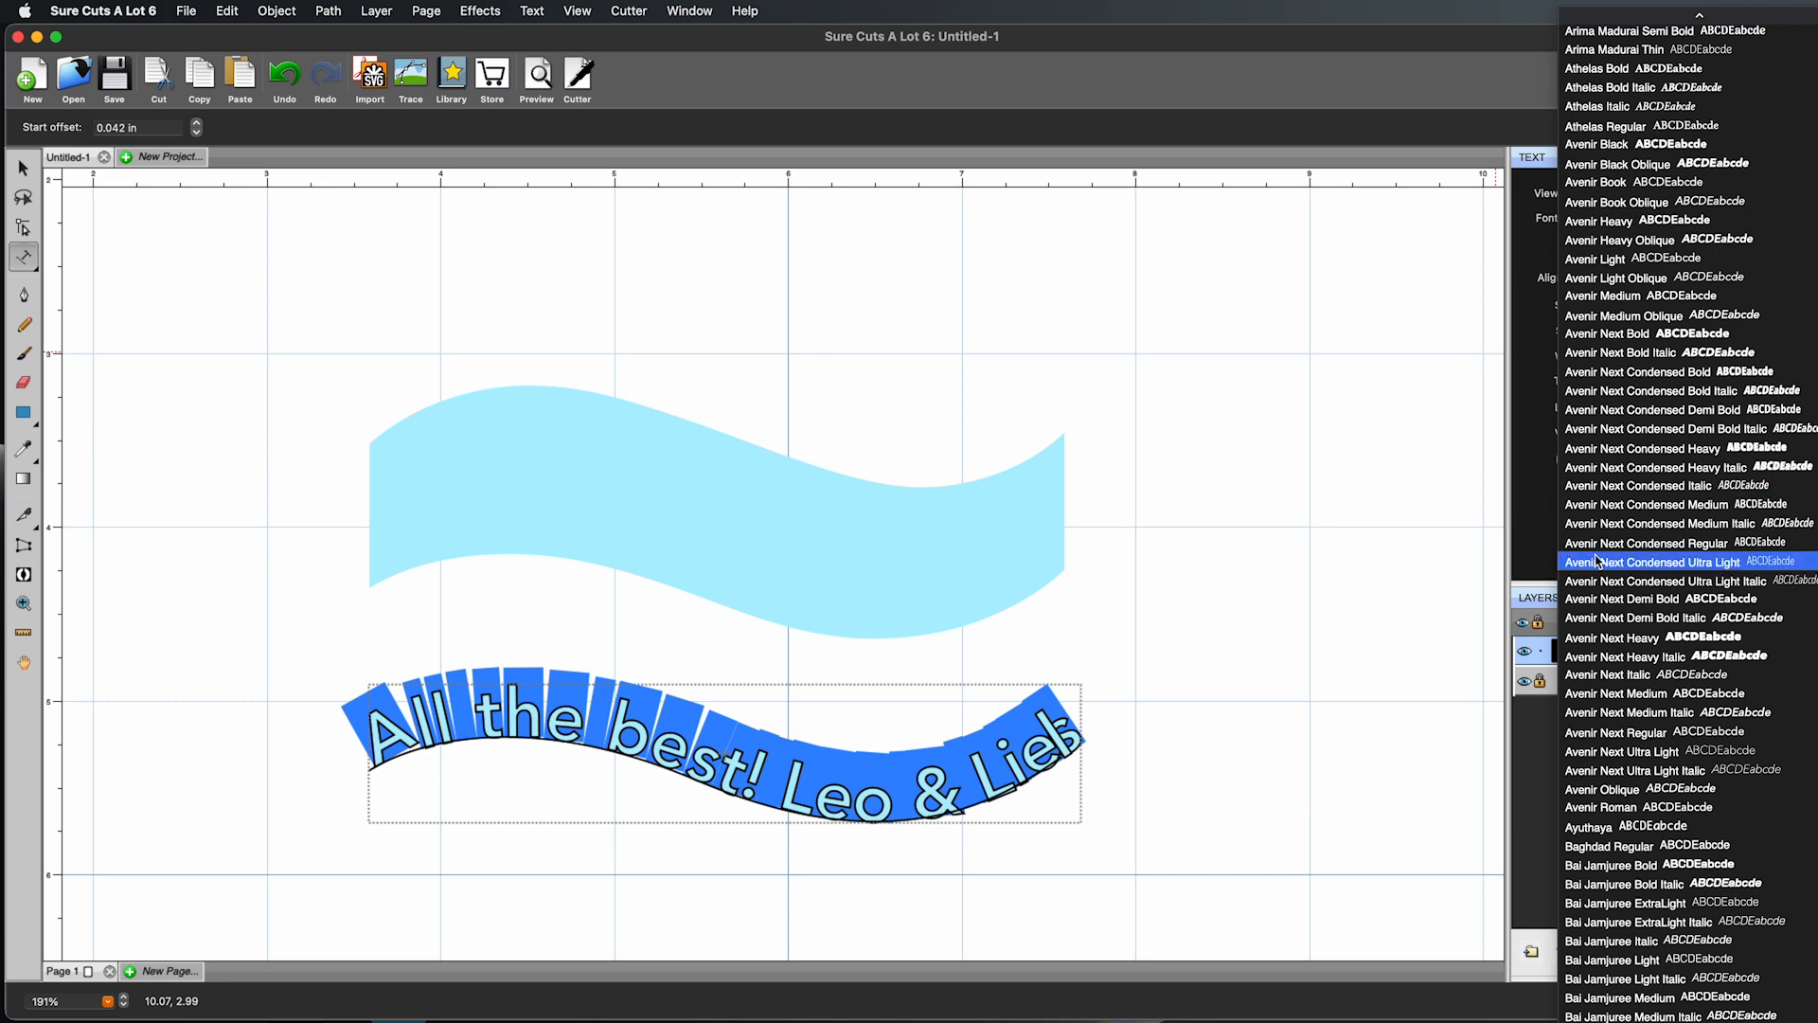
{"action": "left_click", "coordinate": [1602, 637]}
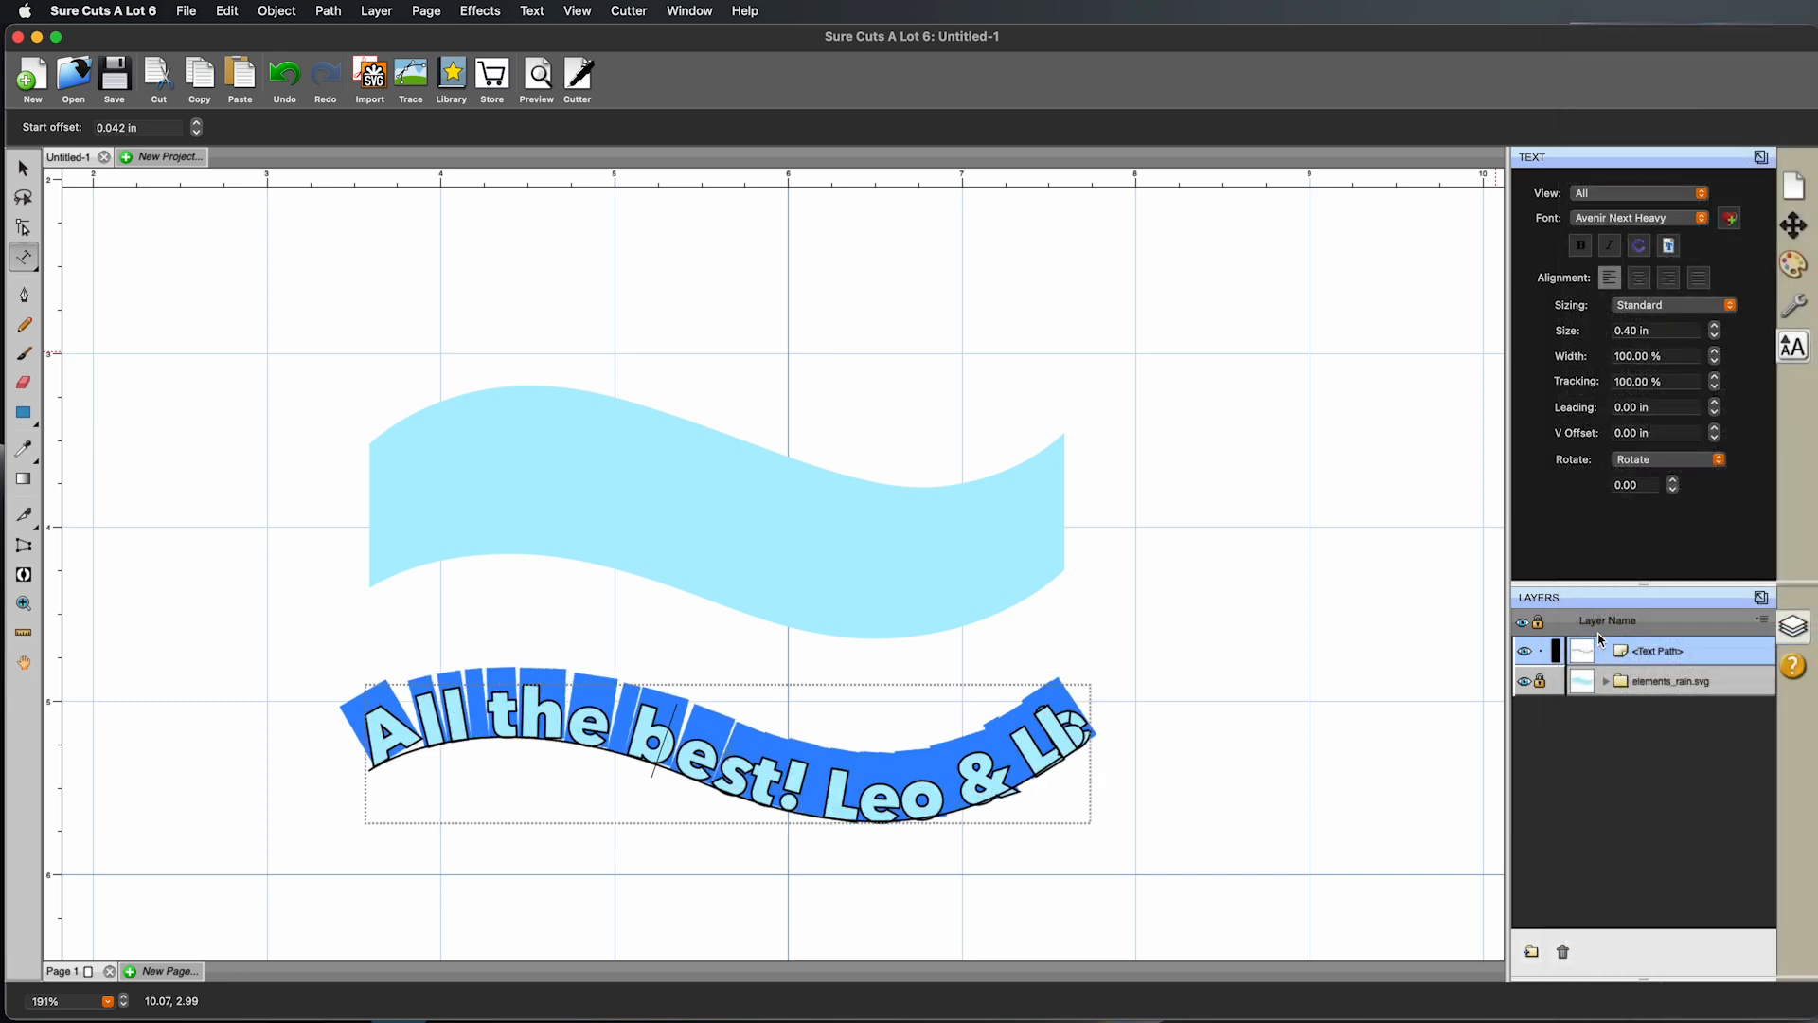
{"action": "left_click", "coordinate": [1655, 219]}
{"action": "left_click", "coordinate": [1667, 638]}
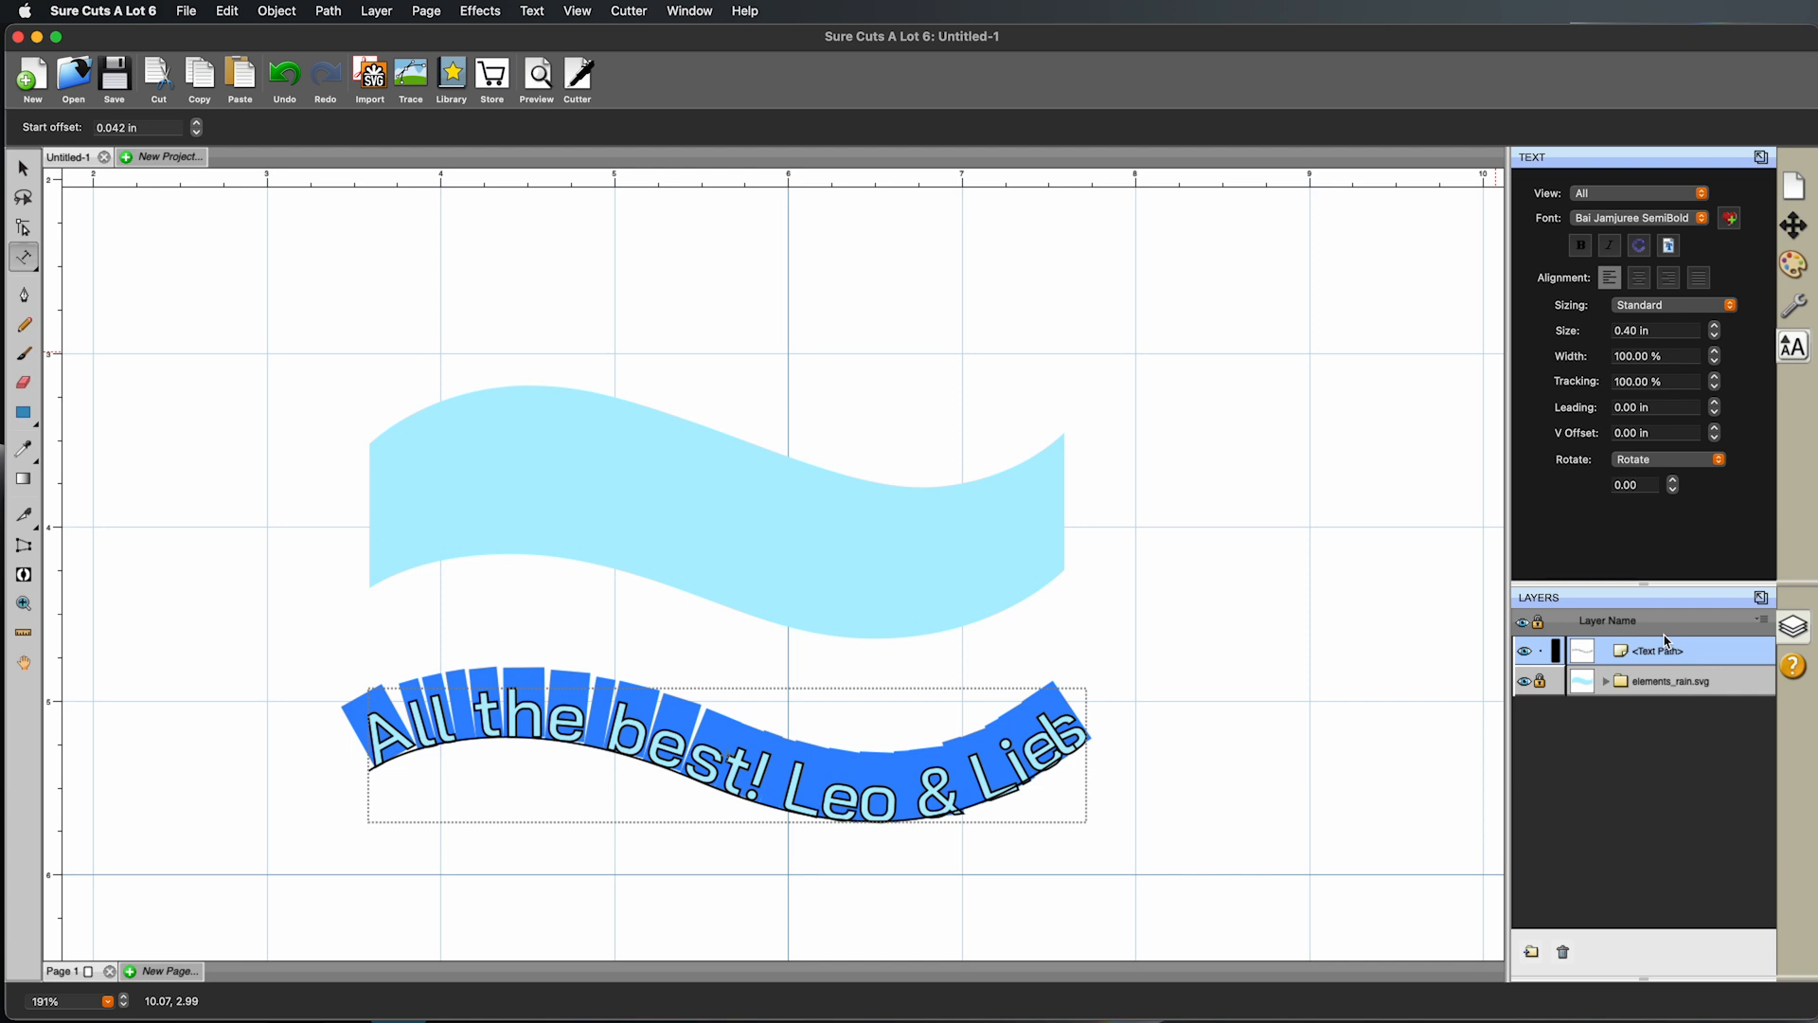
Step: Set the path text's font to Arima Madurai Medium, try a 0.50 in size and return it to 0.40 in
{"action": "left_click", "coordinate": [1685, 219]}
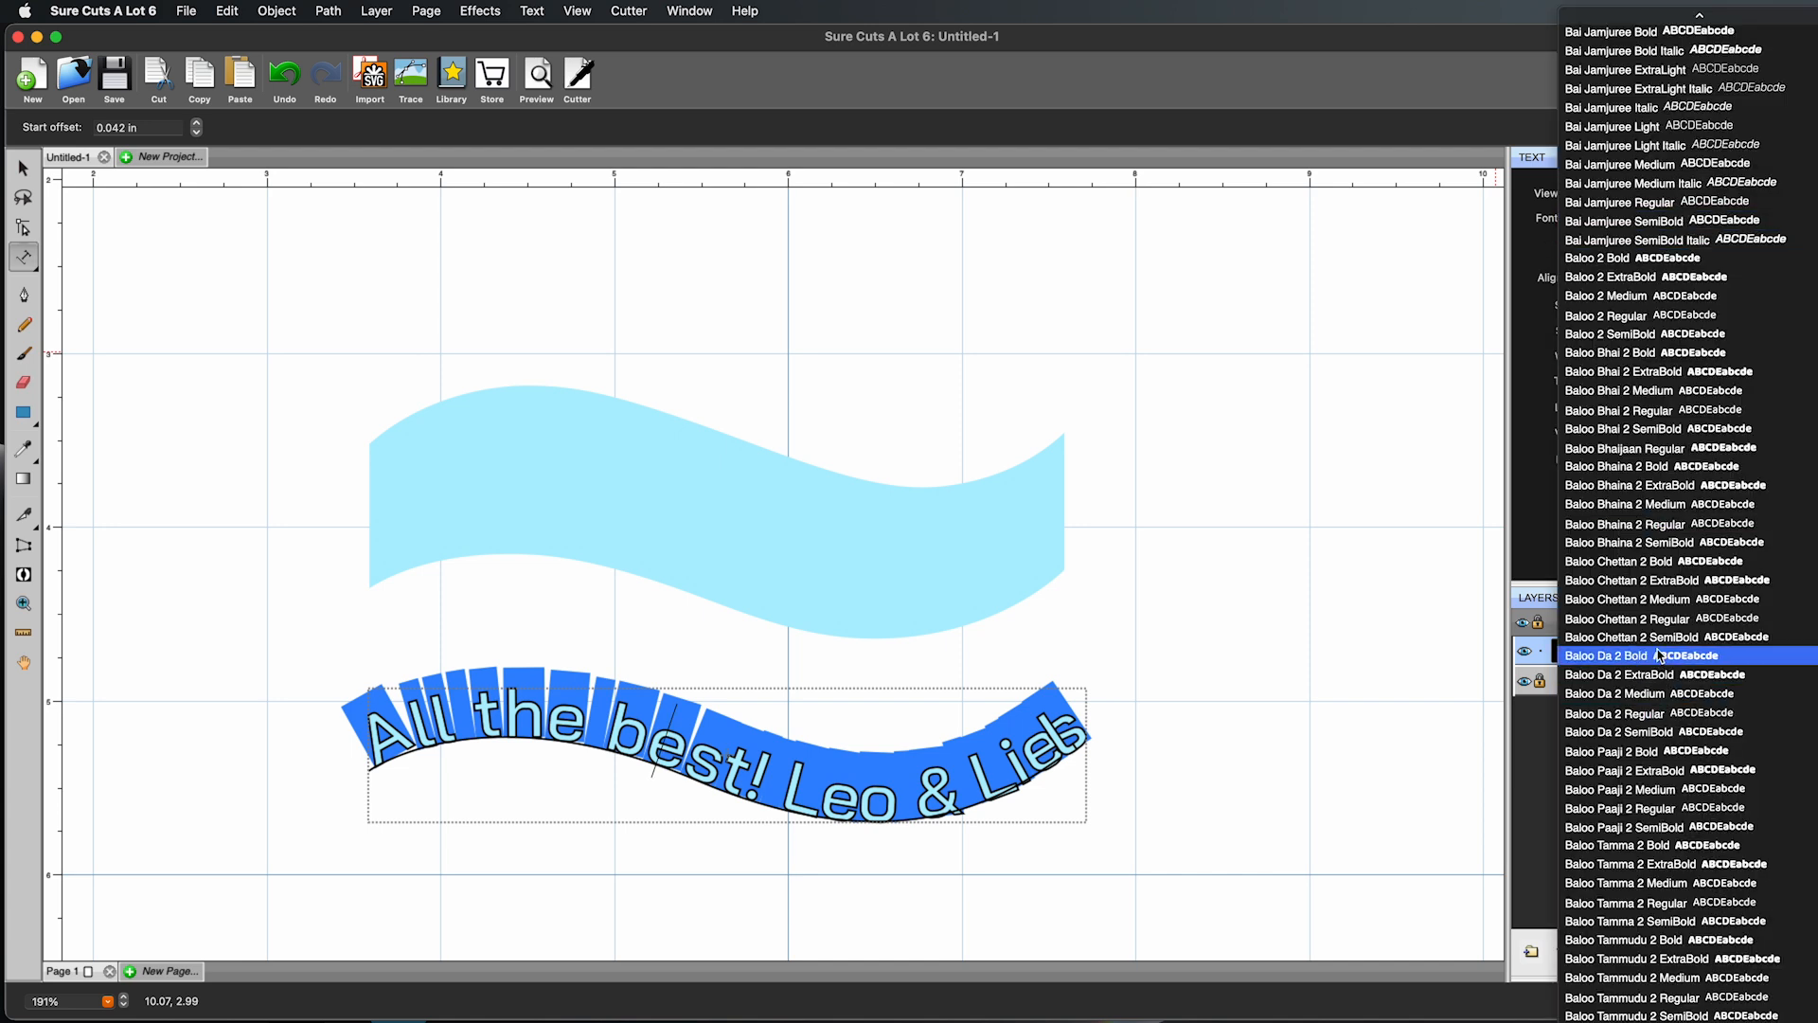
{"action": "left_click", "coordinate": [1658, 323]}
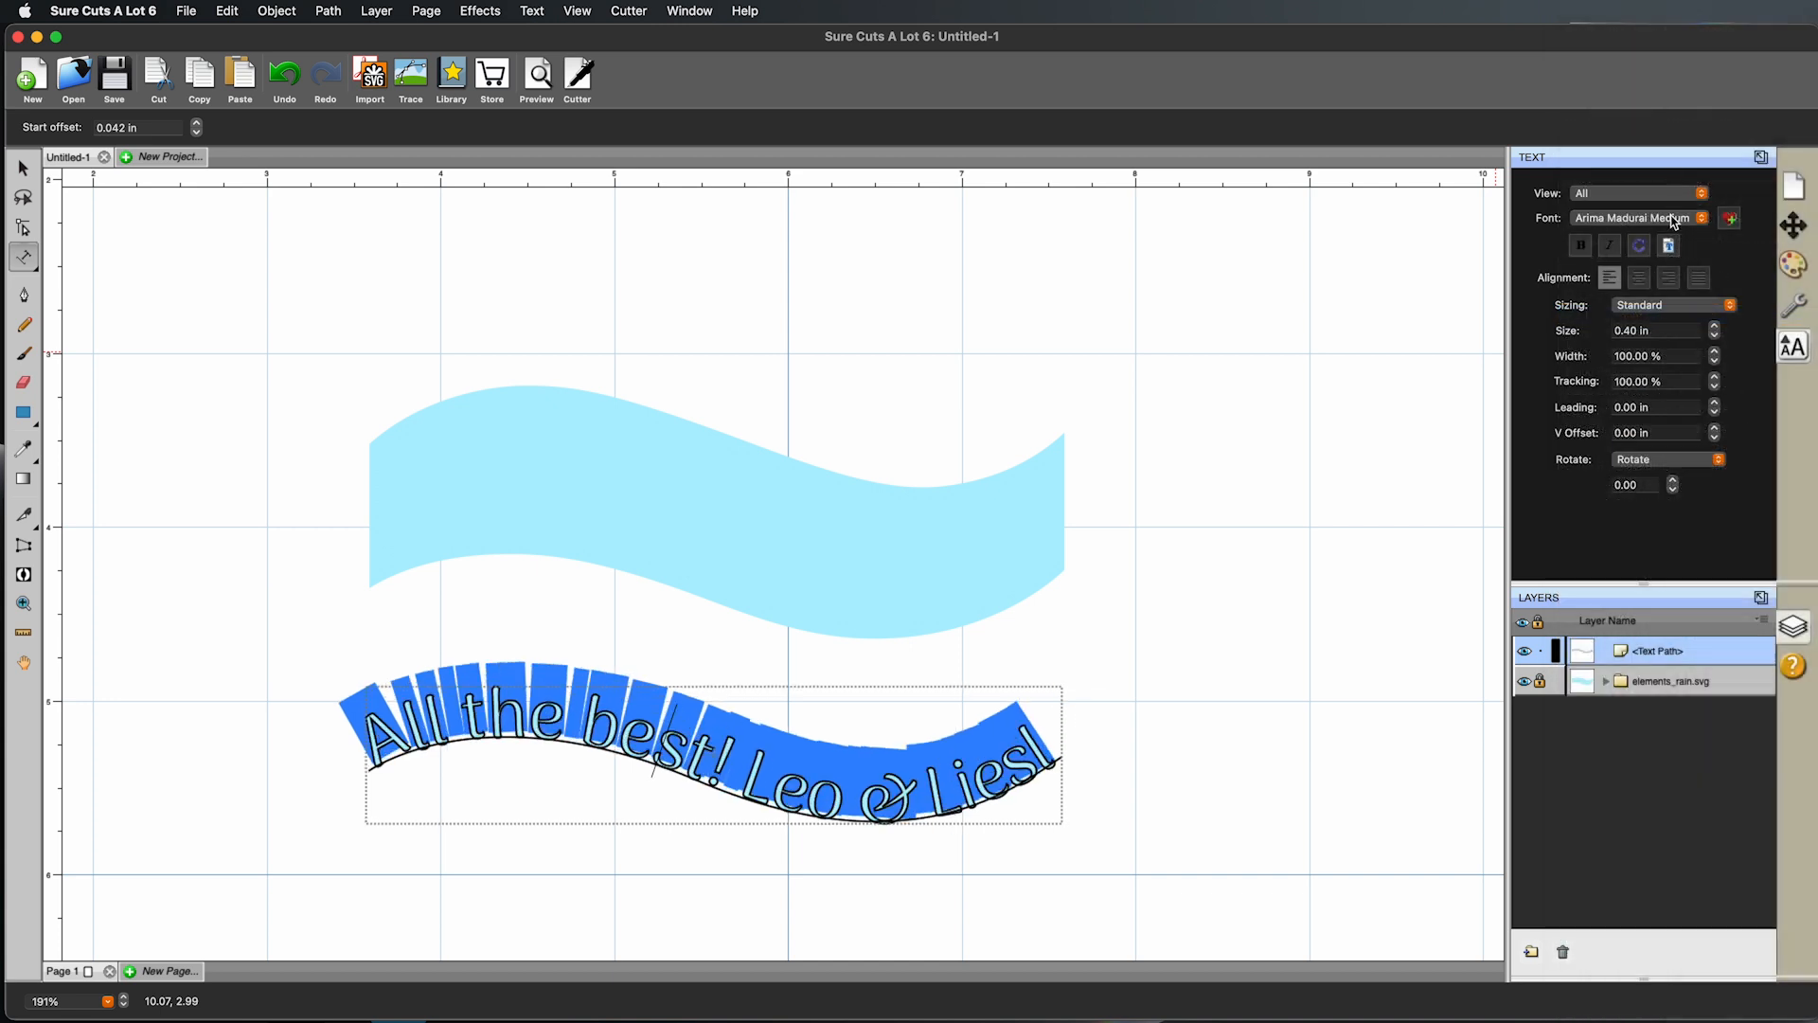
{"action": "left_click", "coordinate": [1714, 337]}
{"action": "left_click", "coordinate": [1715, 327]}
{"action": "left_click", "coordinate": [1715, 328]}
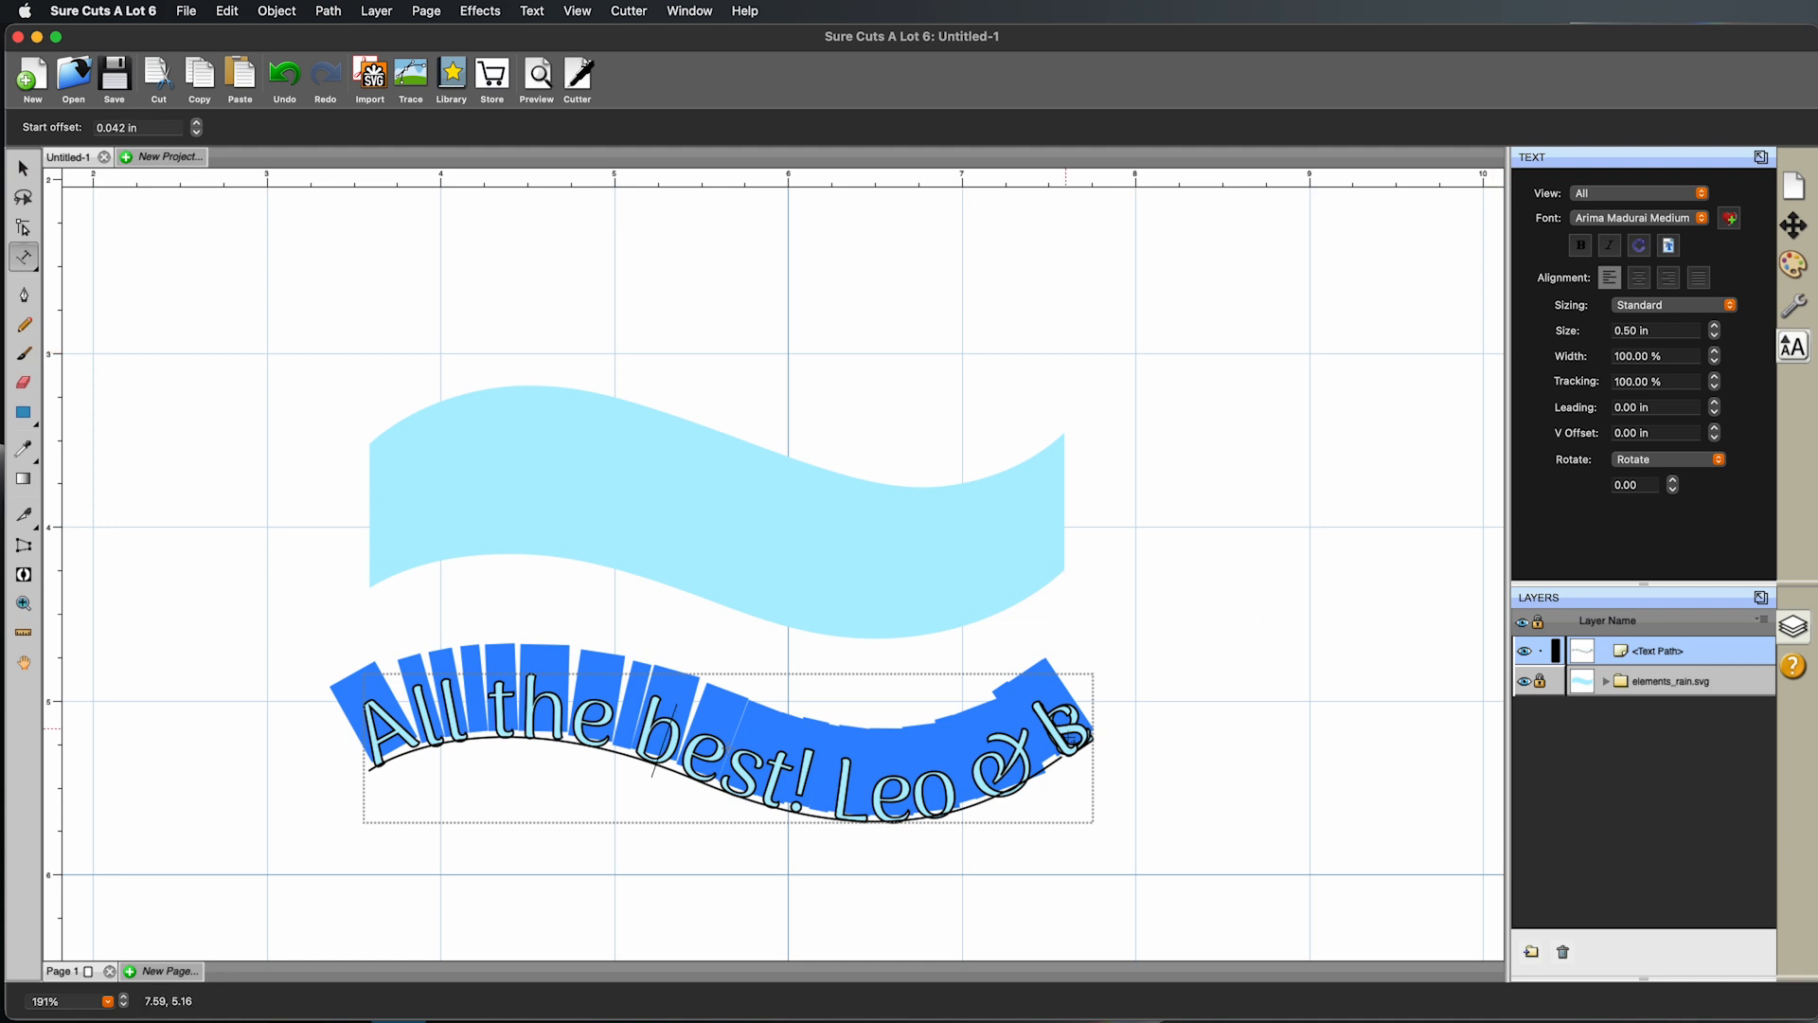
{"action": "left_click", "coordinate": [1714, 336]}
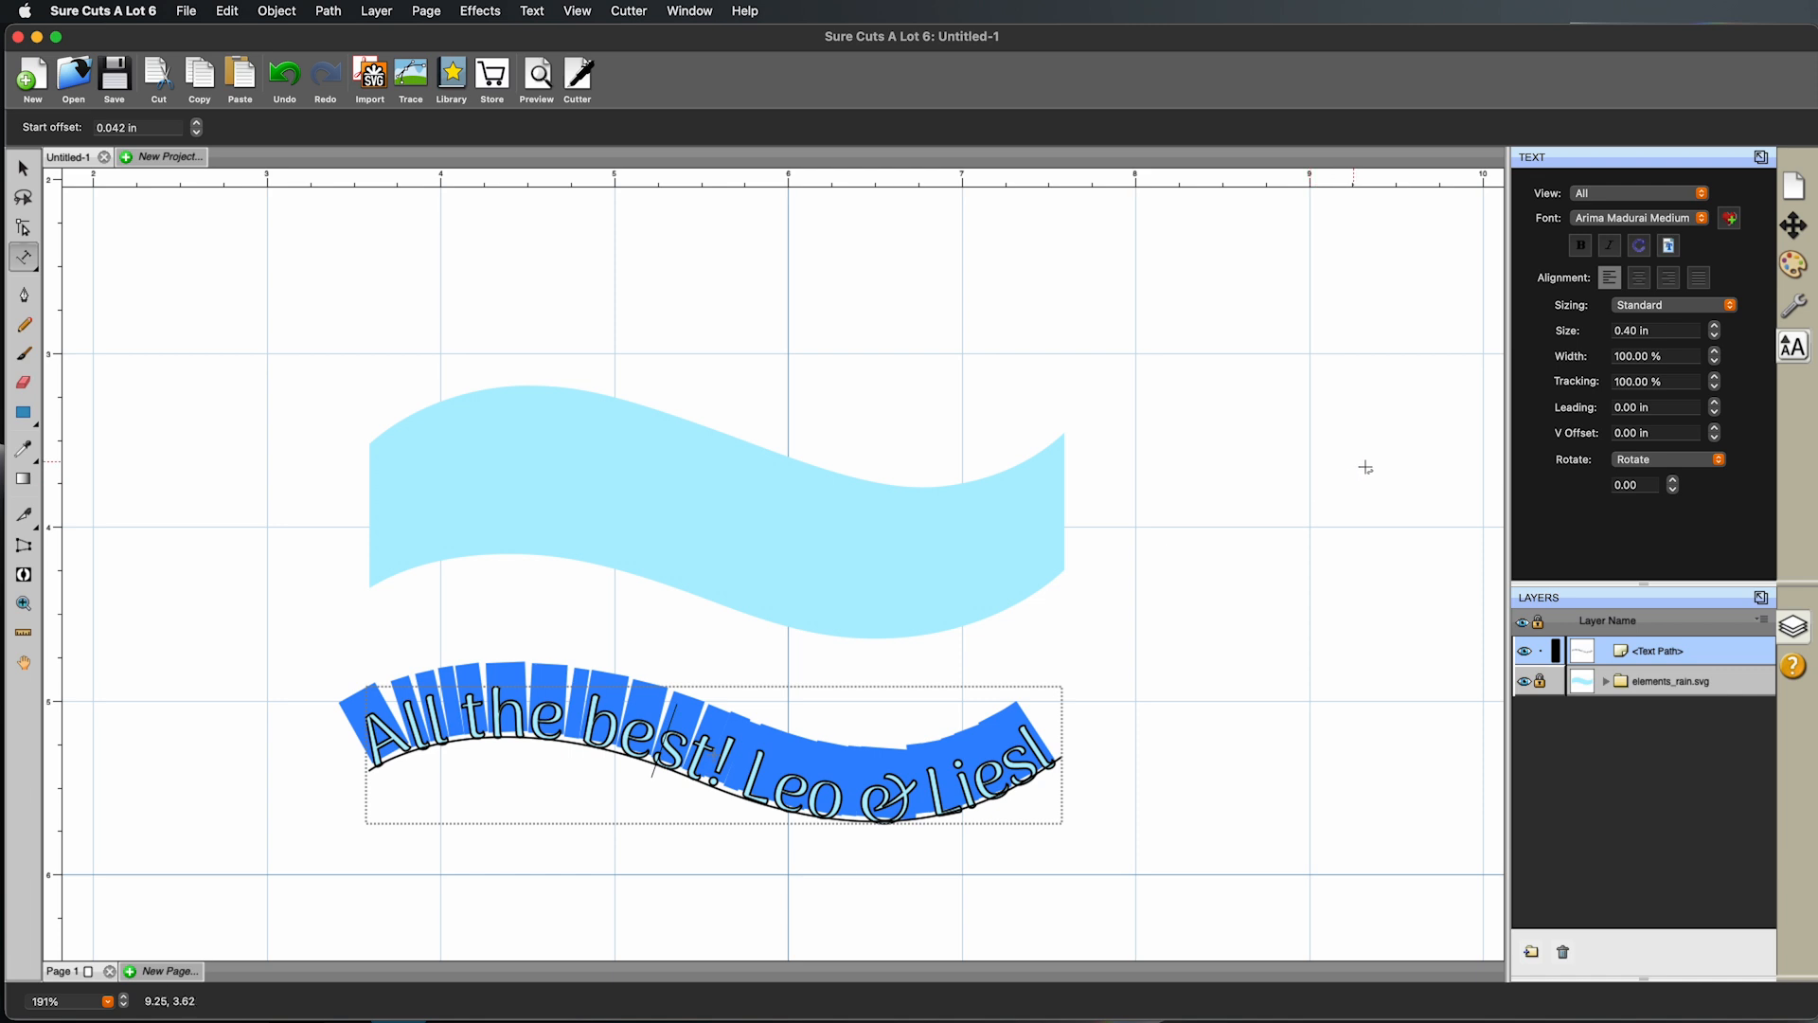
Step: Set the character width of the path text to 105%
{"action": "left_click", "coordinate": [1716, 361]}
{"action": "left_click", "coordinate": [1716, 362]}
{"action": "left_click", "coordinate": [1715, 362]}
{"action": "left_click", "coordinate": [1714, 352]}
{"action": "left_click", "coordinate": [1715, 352]}
{"action": "left_click", "coordinate": [1714, 352]}
{"action": "left_click", "coordinate": [1715, 352]}
Step: Try a tracking of 110% on the path text and restore it to 100%
{"action": "left_click", "coordinate": [1714, 377]}
{"action": "left_click", "coordinate": [1716, 377]}
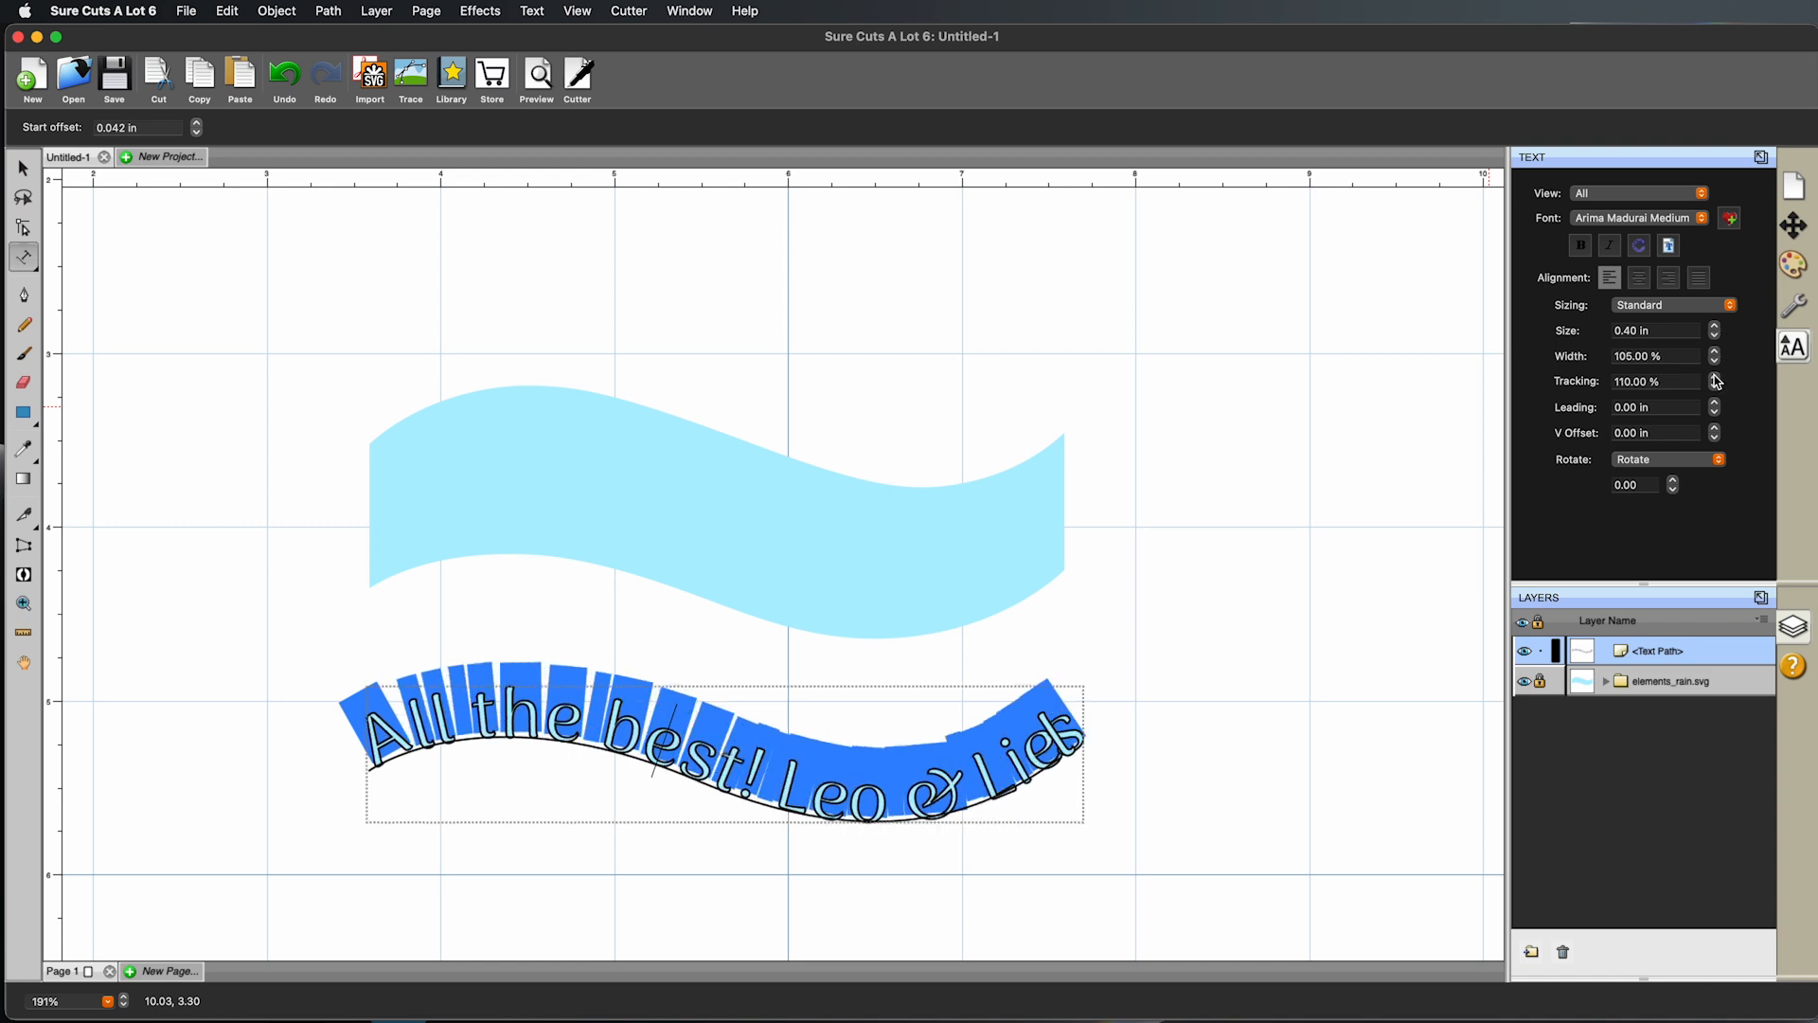
{"action": "left_click", "coordinate": [1715, 387]}
{"action": "left_click", "coordinate": [1714, 387]}
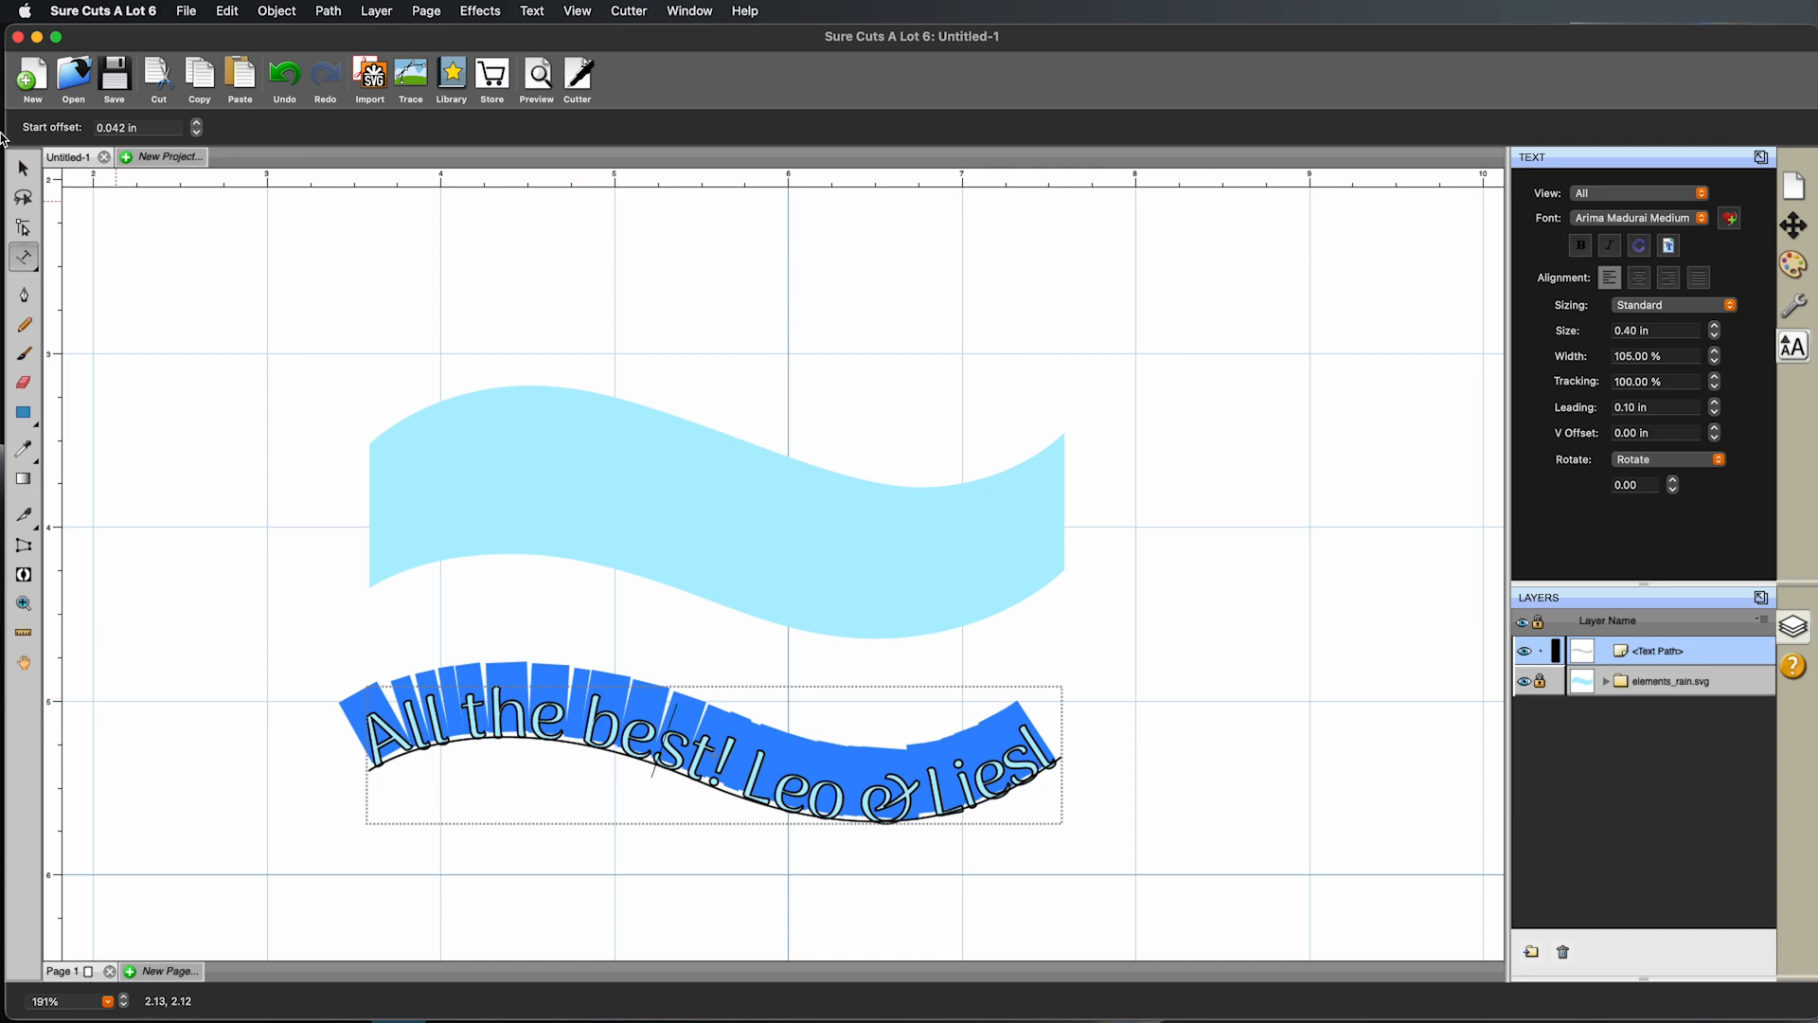
Step: Move the text together with its curve up onto the light blue wave and deselect it
{"action": "left_click", "coordinate": [24, 170]}
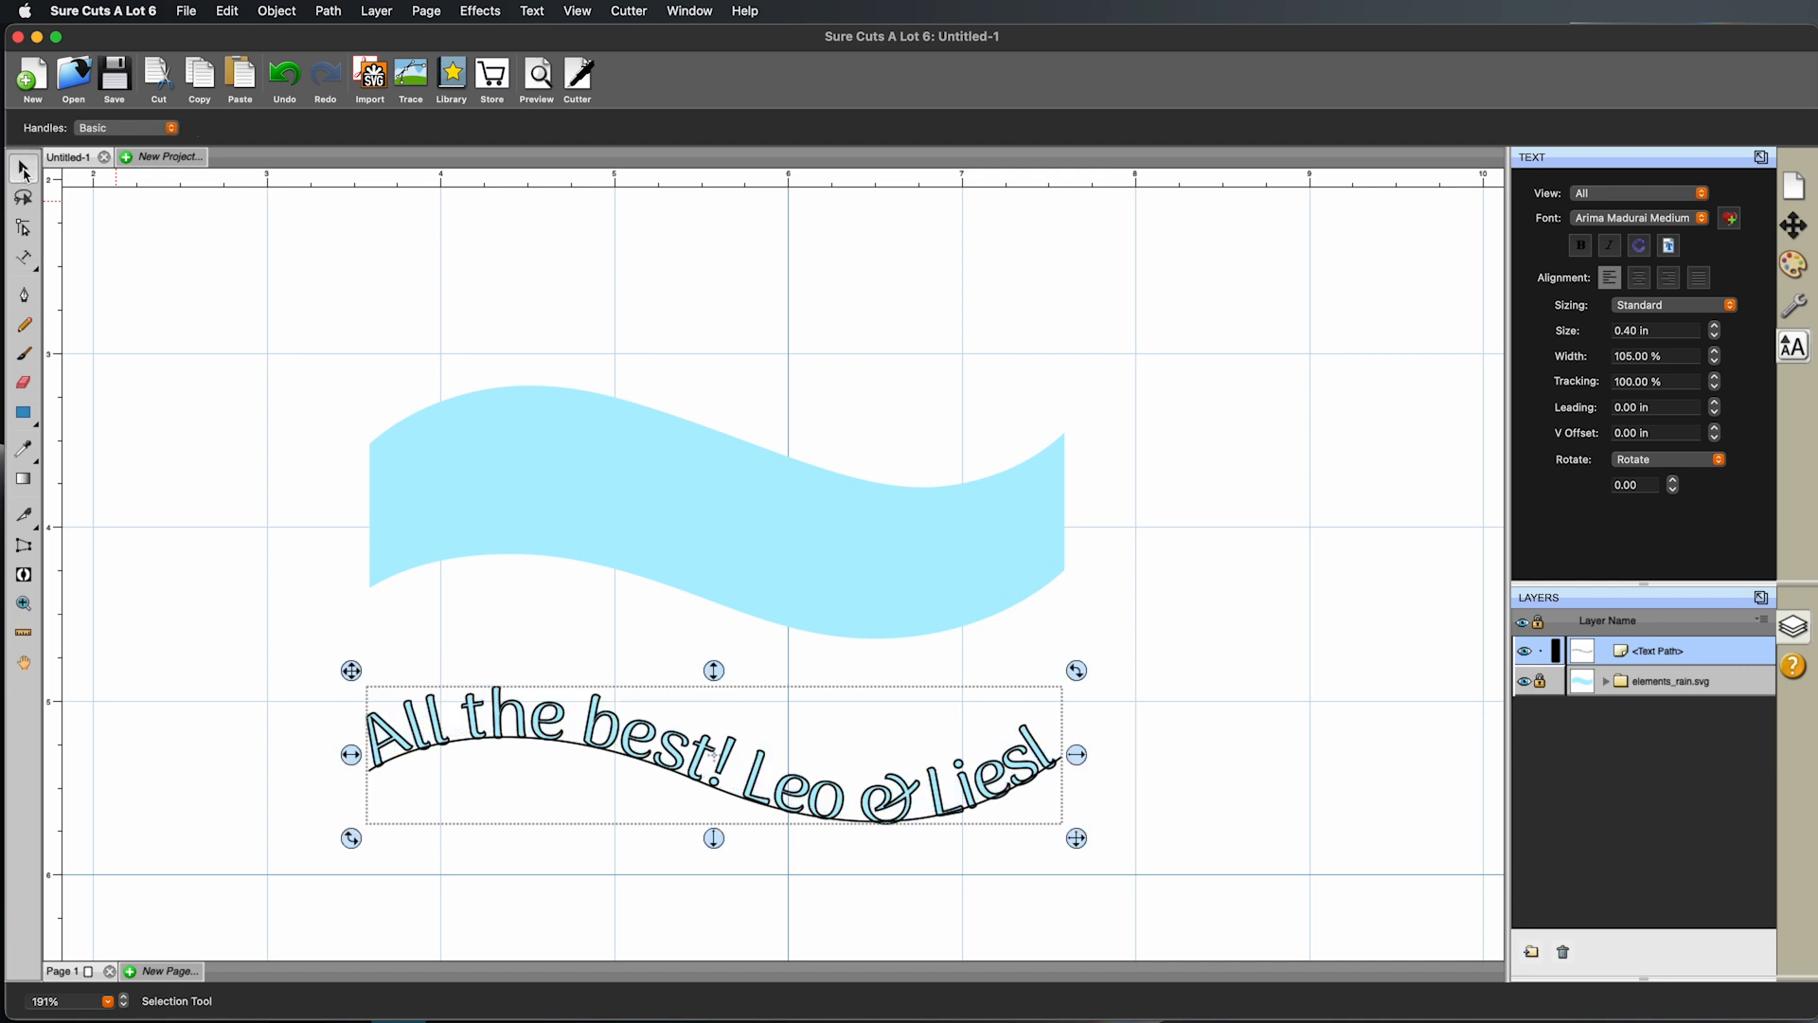
{"action": "left_click_drag", "start_coordinate": [917, 805], "coordinate": [923, 548]}
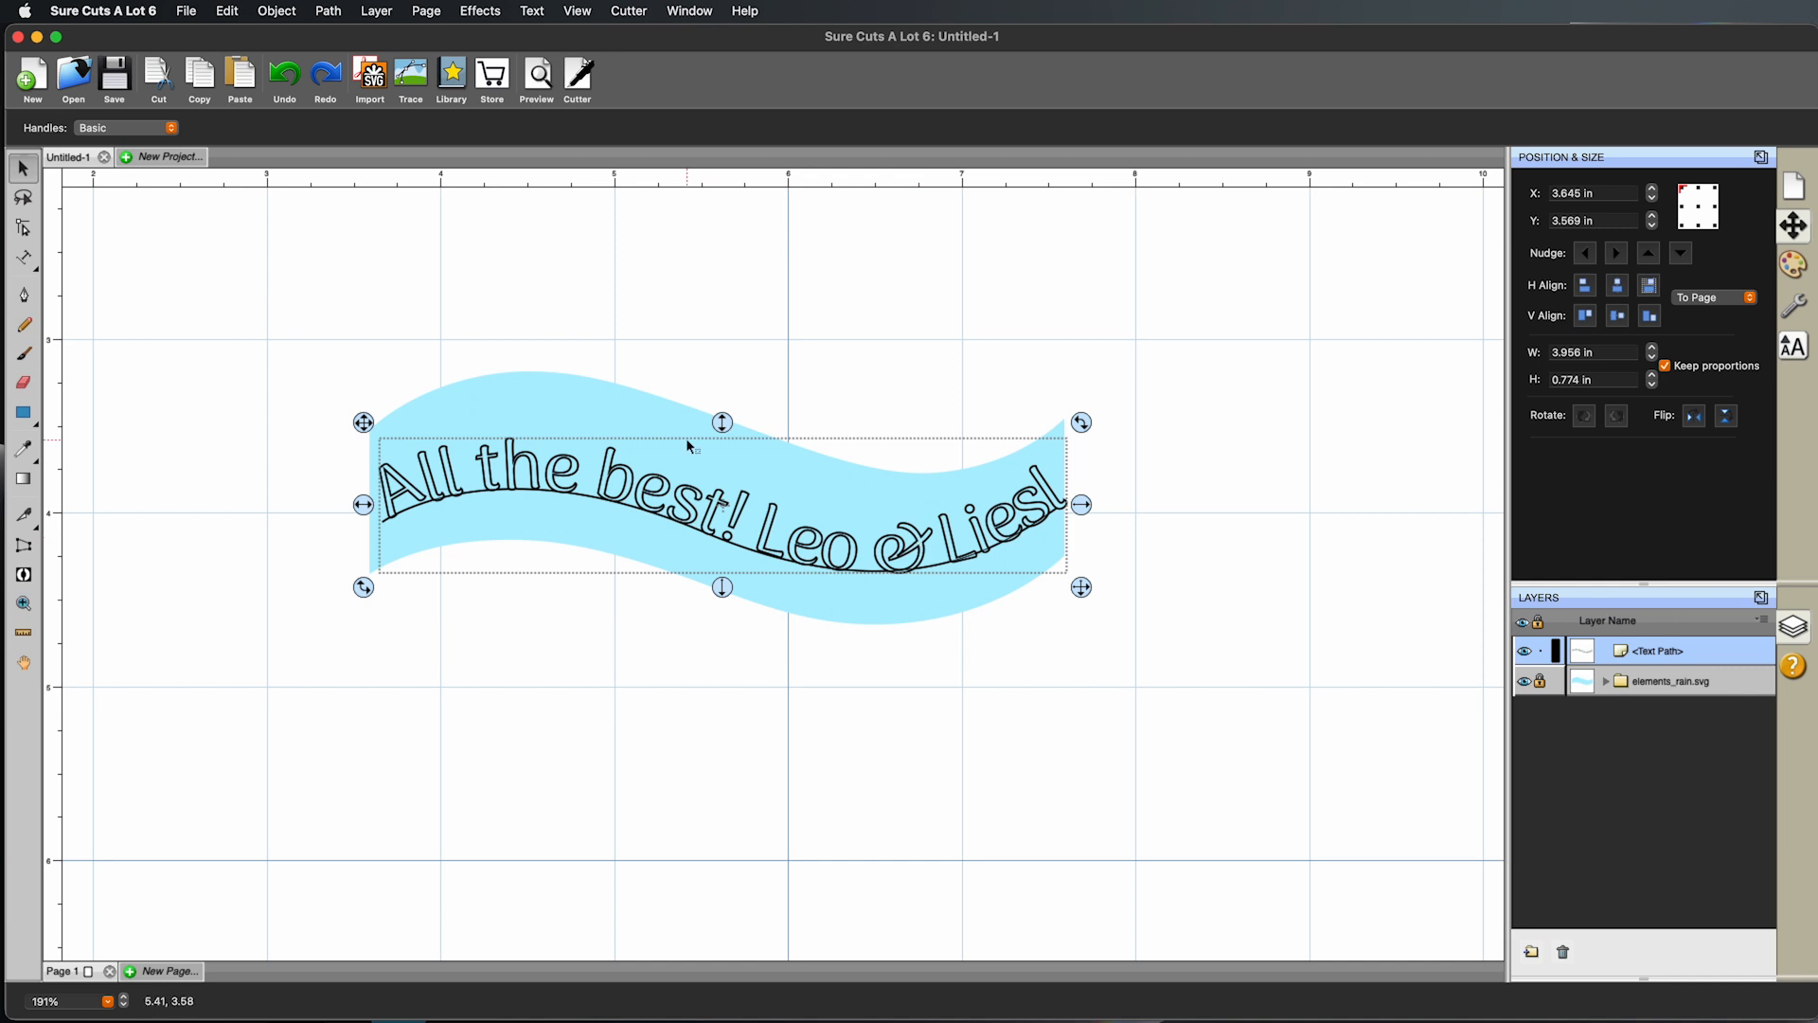
{"action": "left_click", "coordinate": [556, 395]}
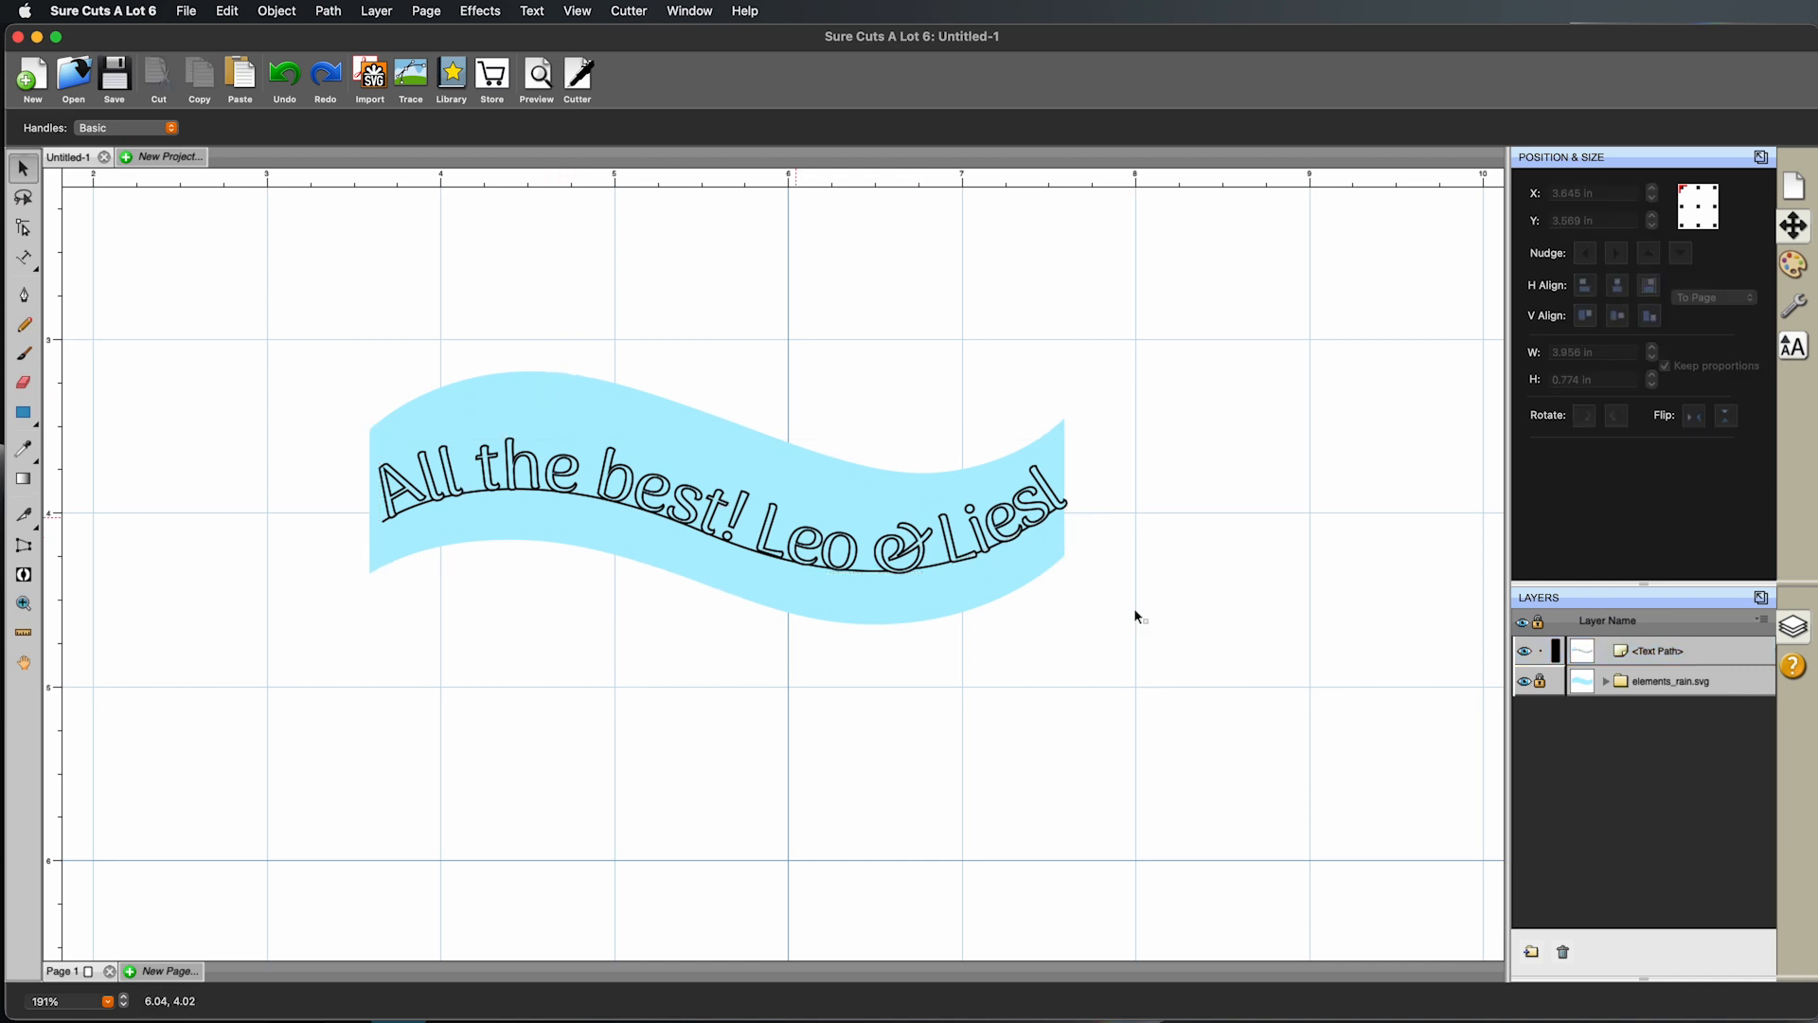
Step: Unlock the elements_rain.svg layer and change the wave's fill to light grey F3F3F3
{"action": "left_click", "coordinate": [1523, 681]}
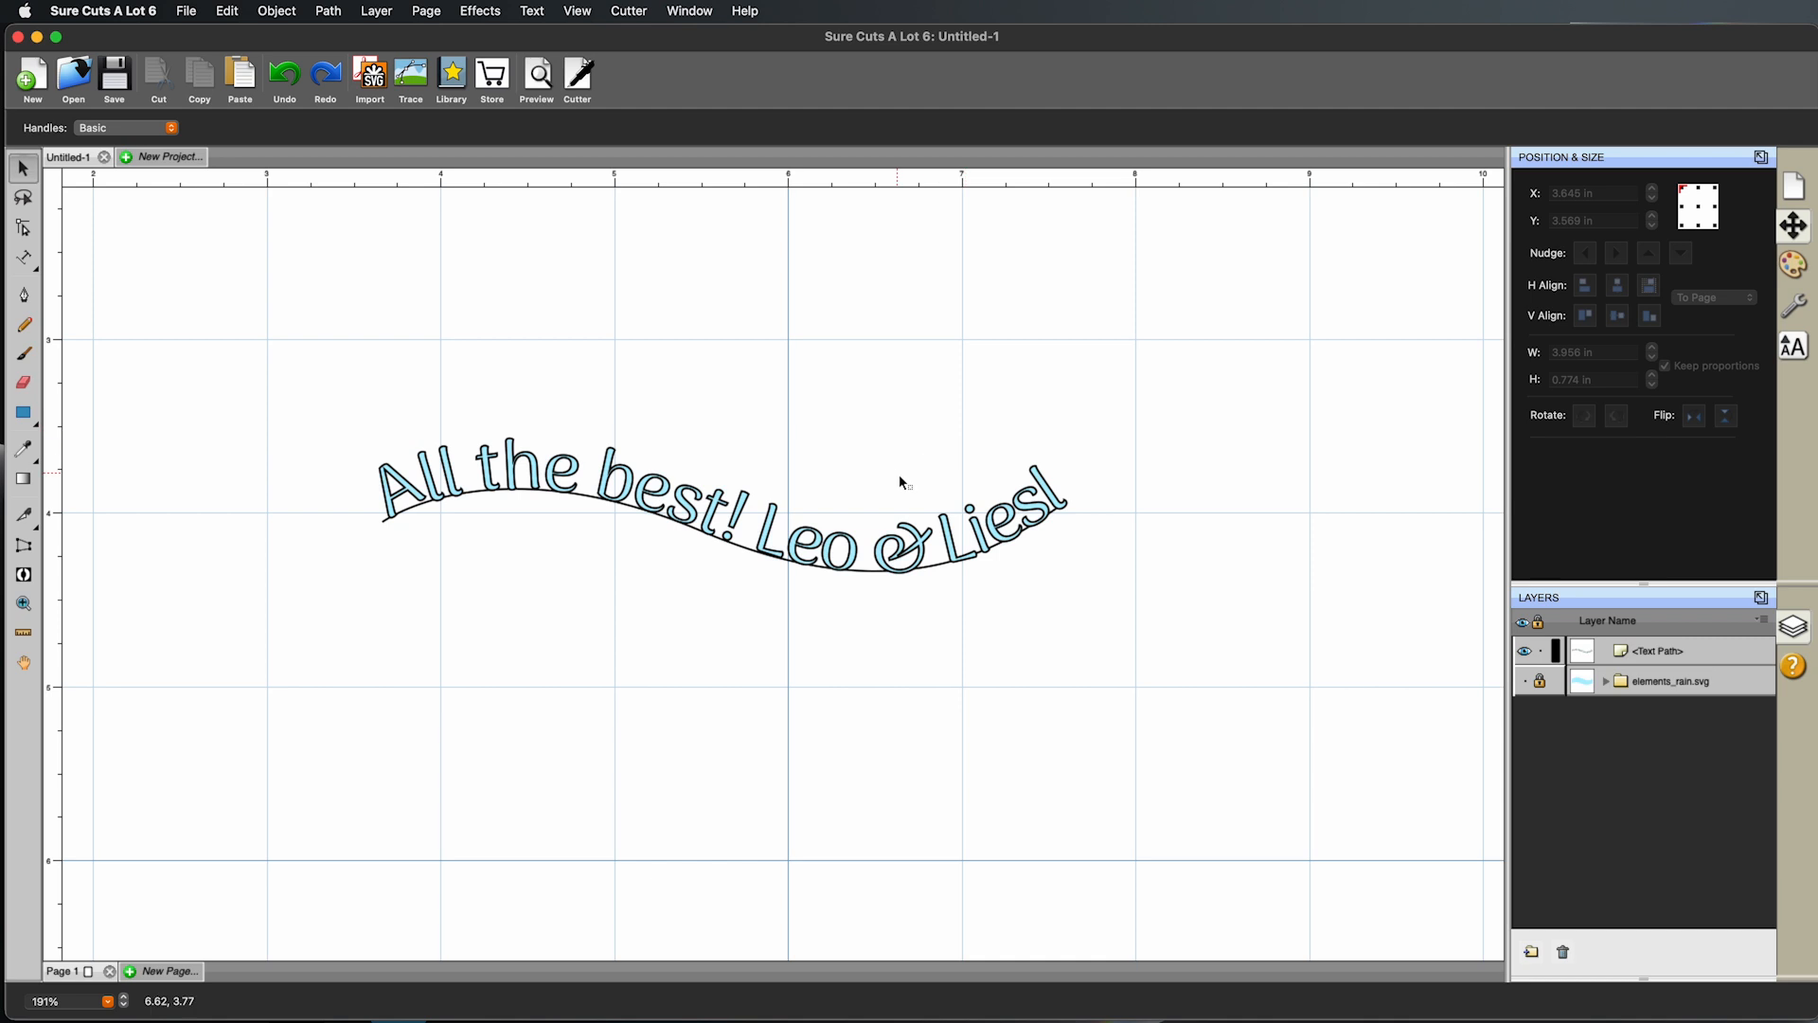
{"action": "left_click", "coordinate": [1524, 681]}
{"action": "left_click", "coordinate": [851, 485]}
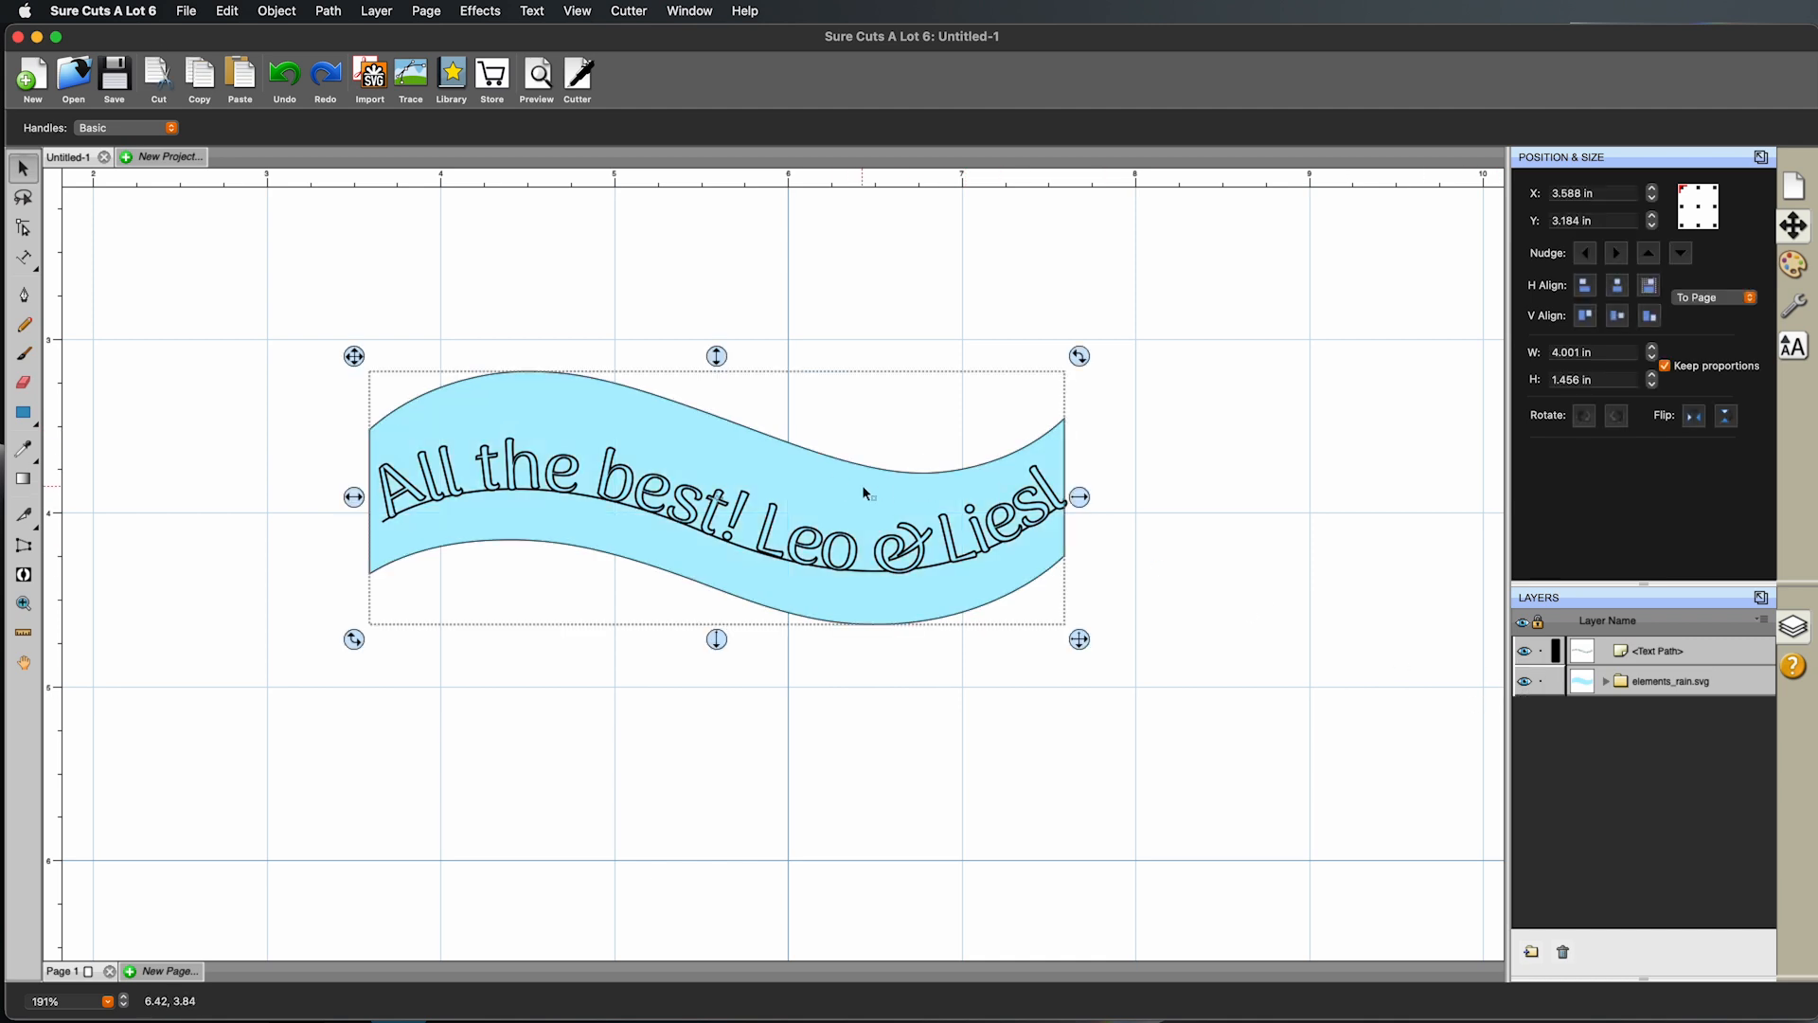
{"action": "left_click", "coordinate": [1793, 267]}
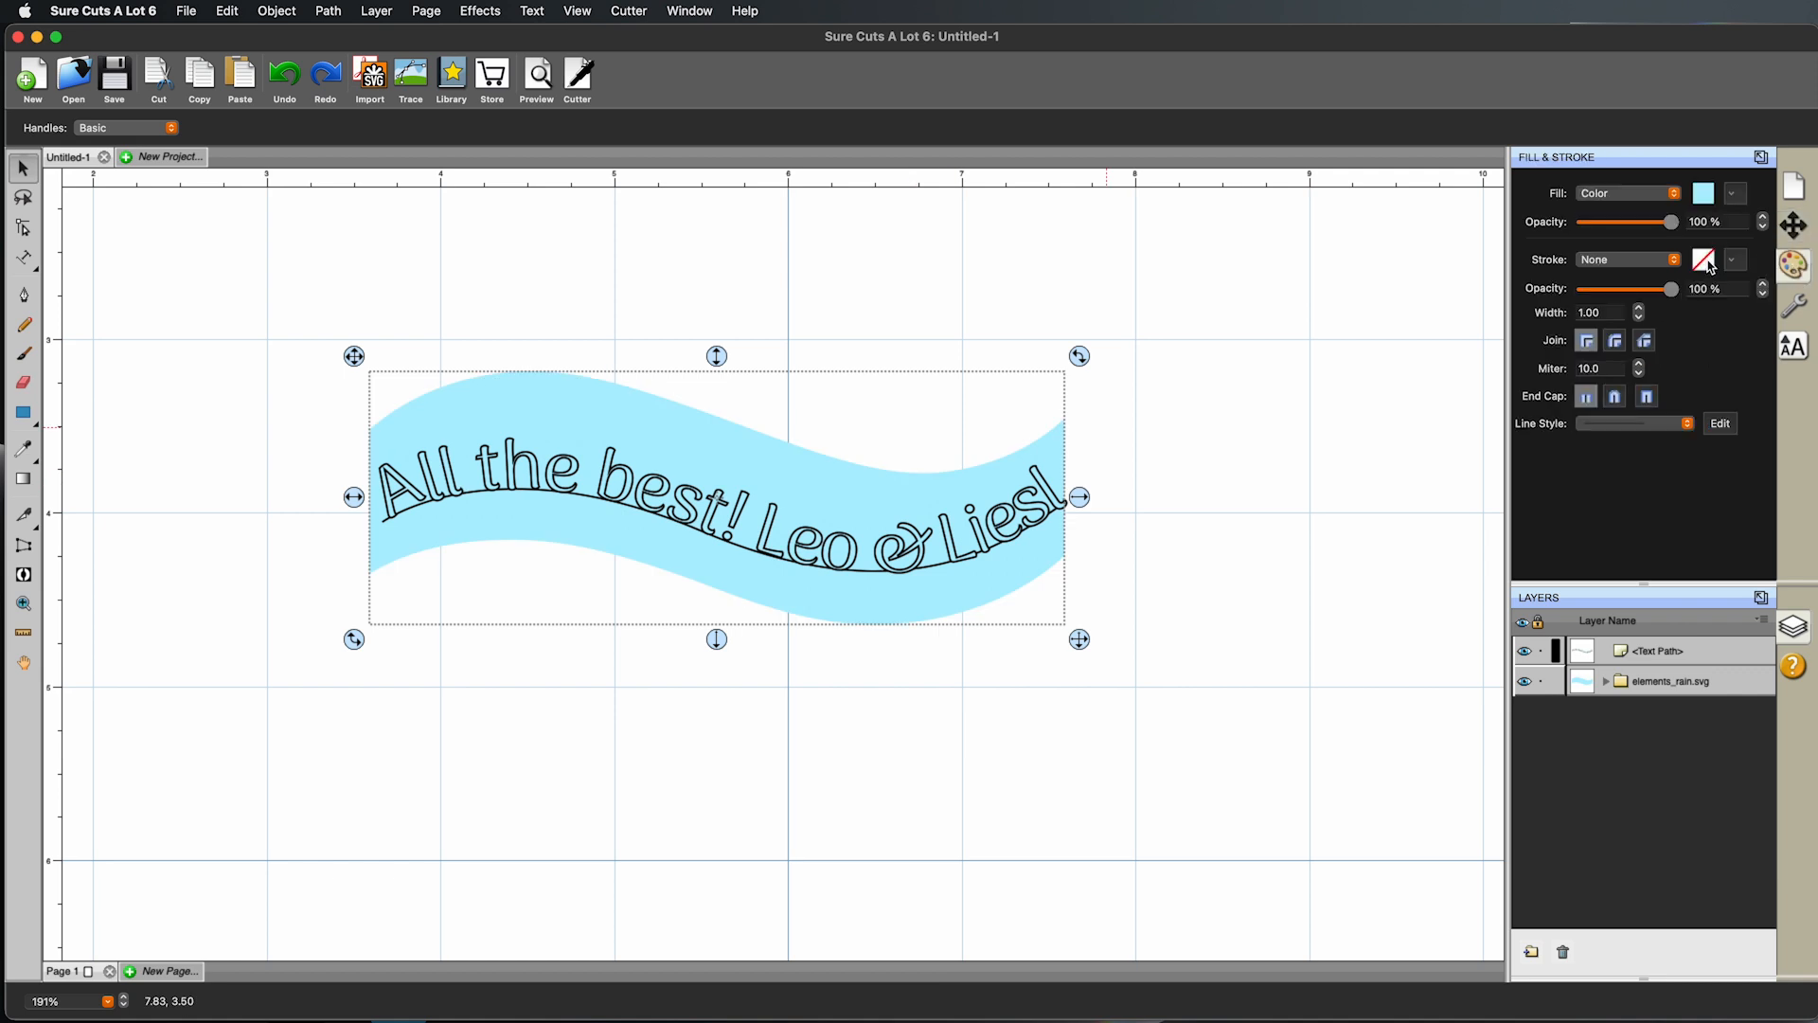
{"action": "left_click", "coordinate": [1703, 196]}
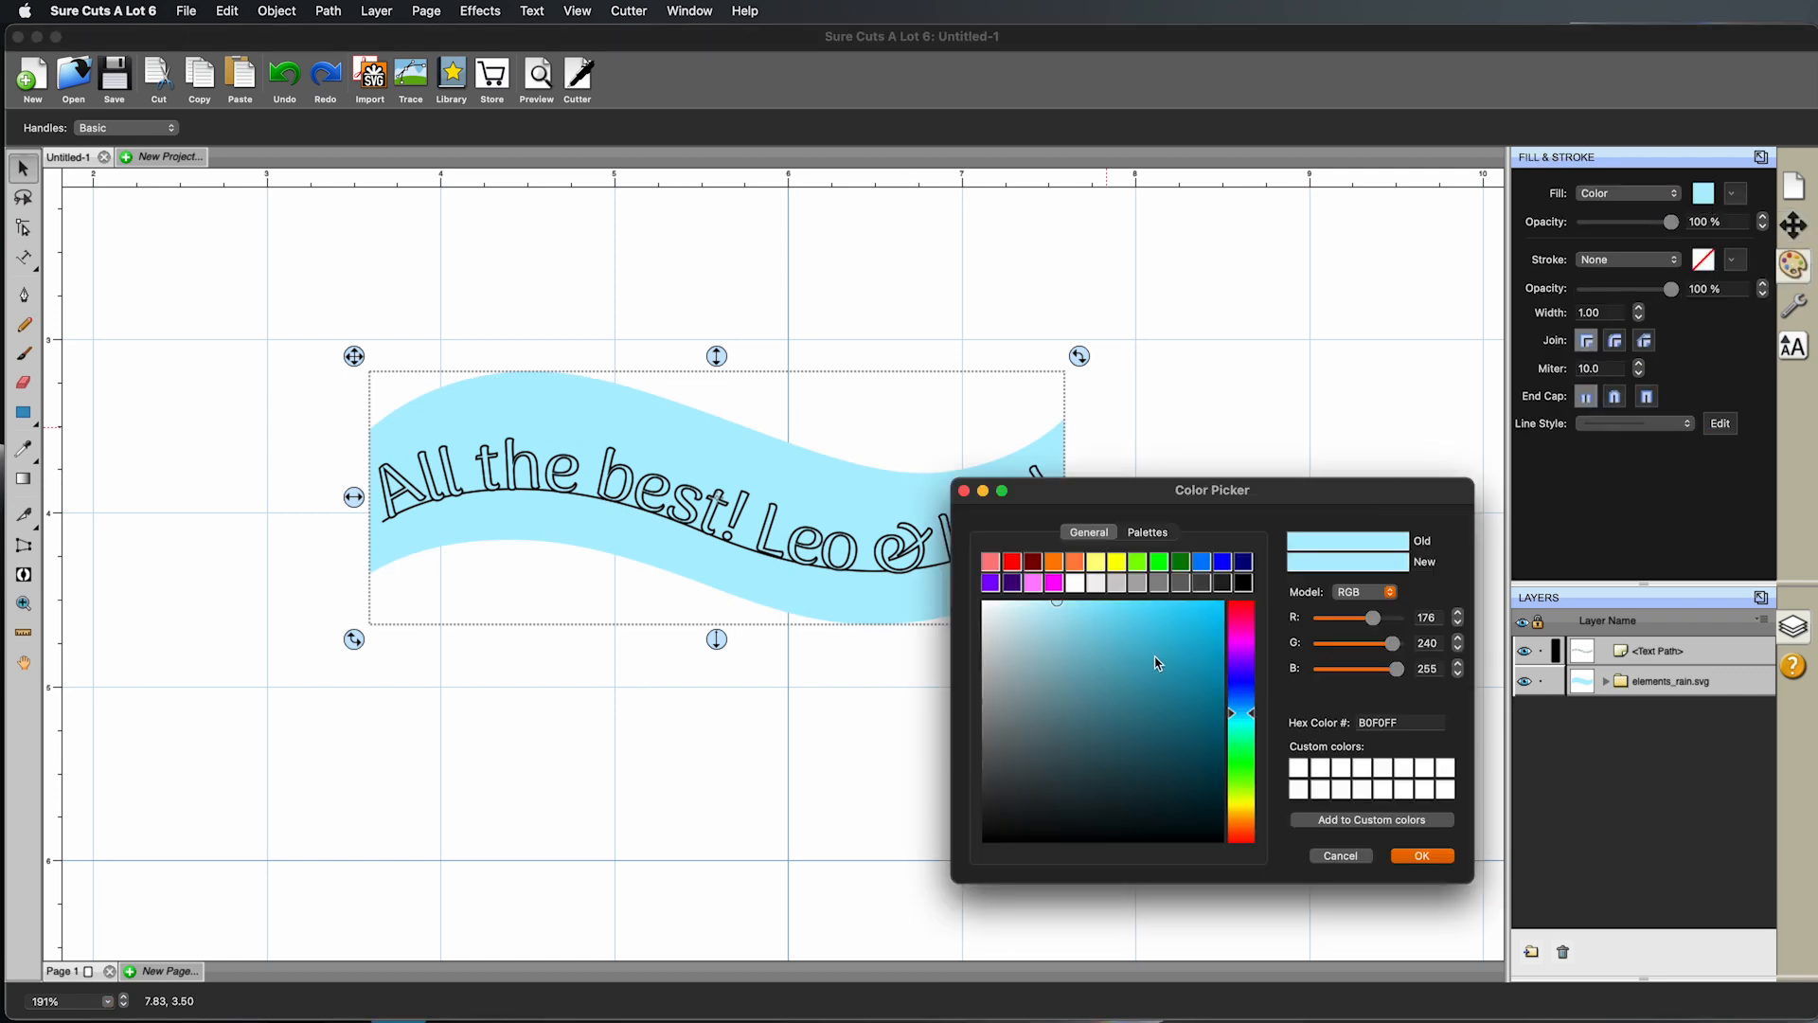
{"action": "left_click_drag", "start_coordinate": [1018, 623], "coordinate": [983, 616]}
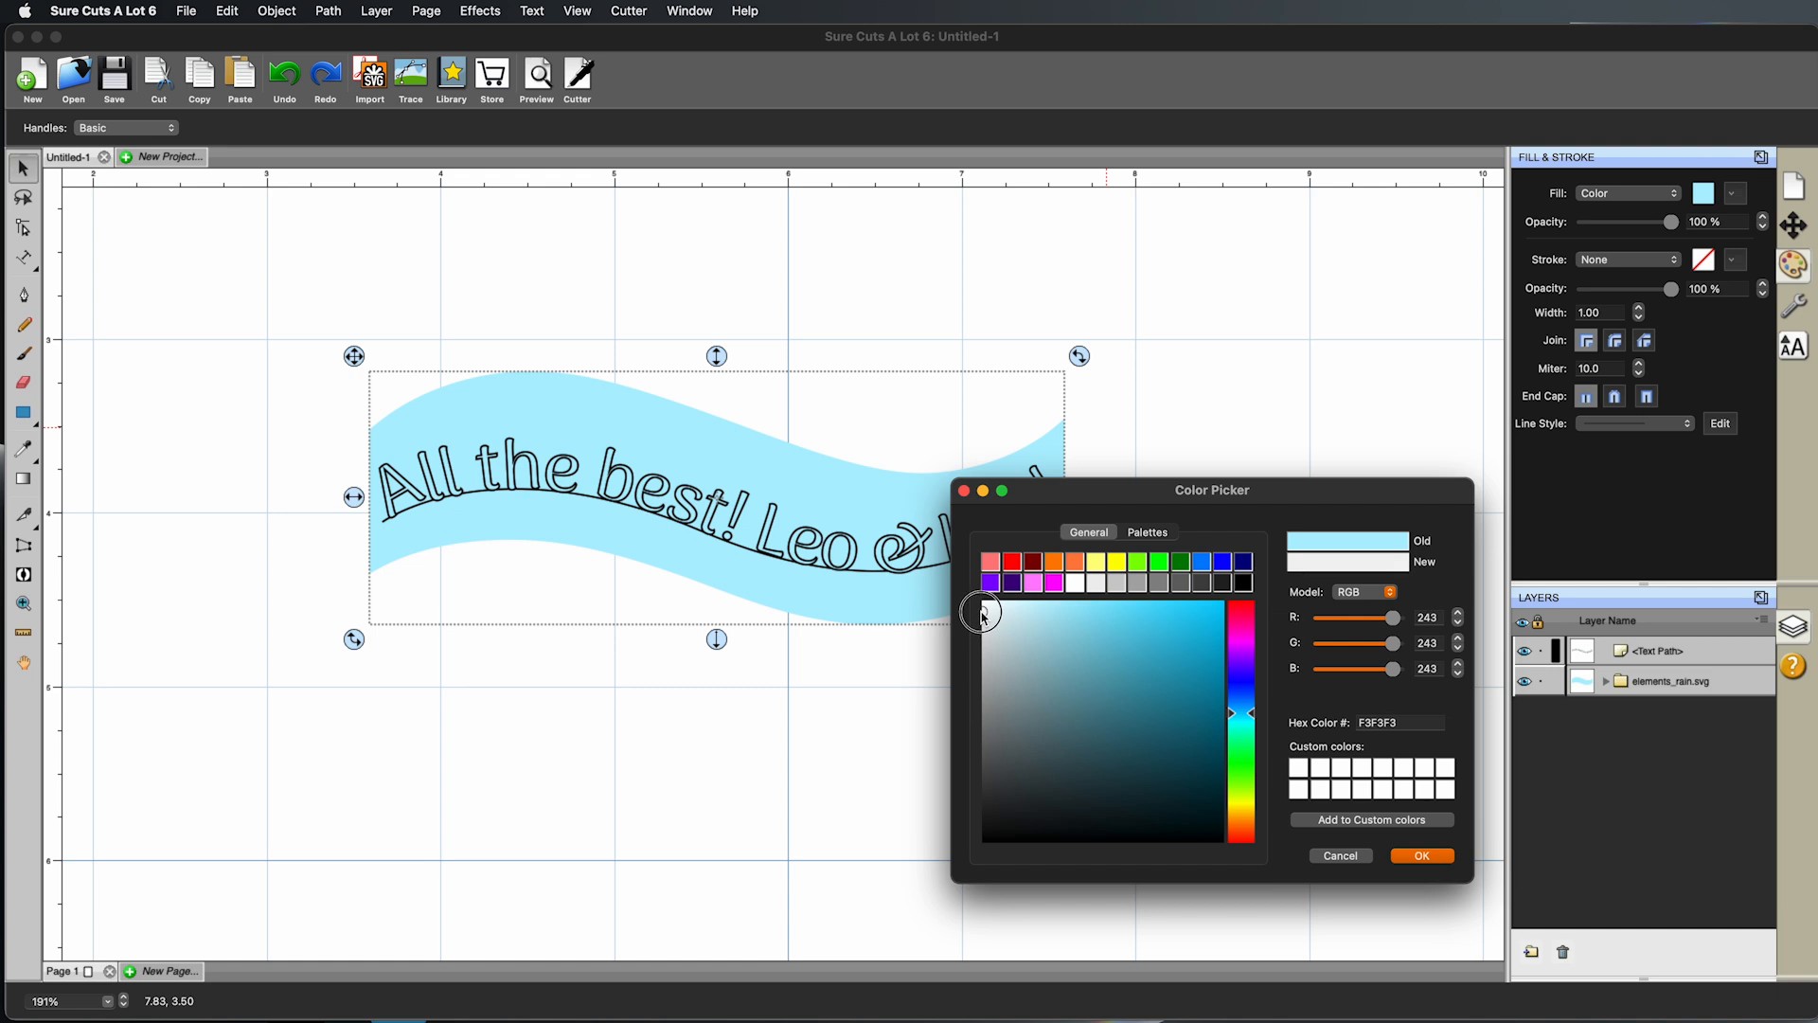
{"action": "left_click", "coordinate": [1404, 858]}
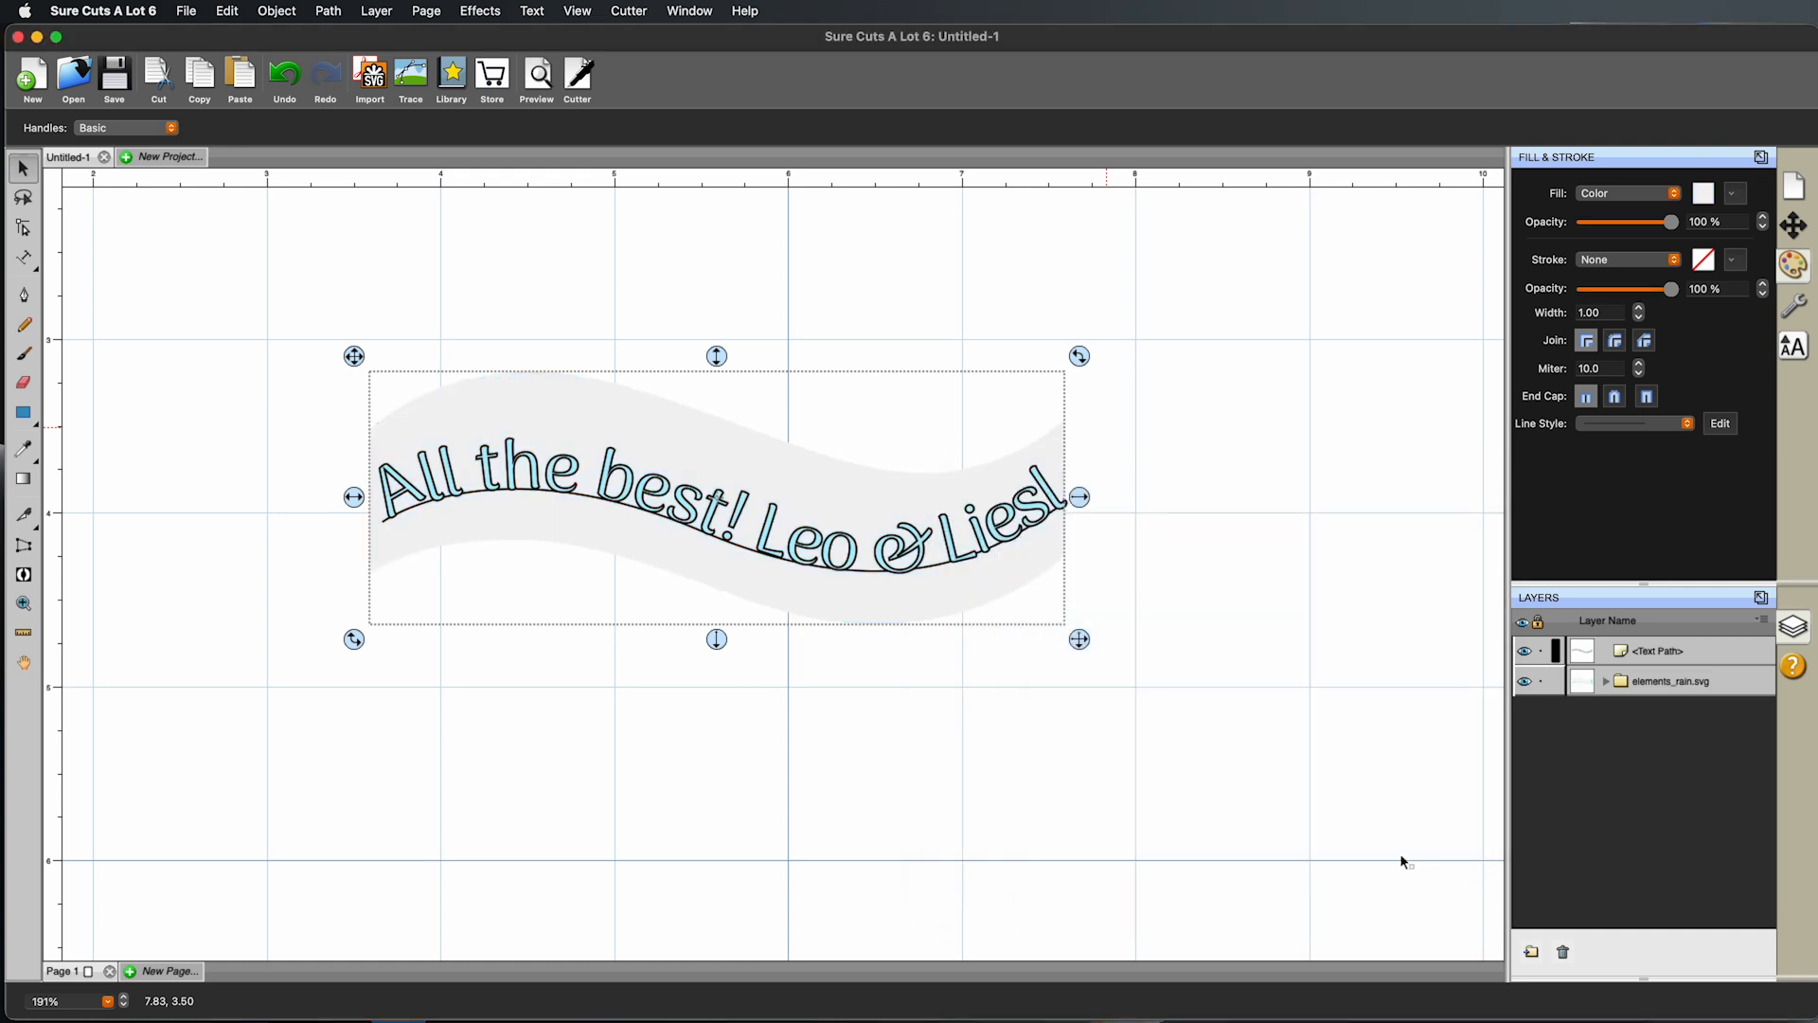
{"action": "left_click", "coordinate": [1091, 380]}
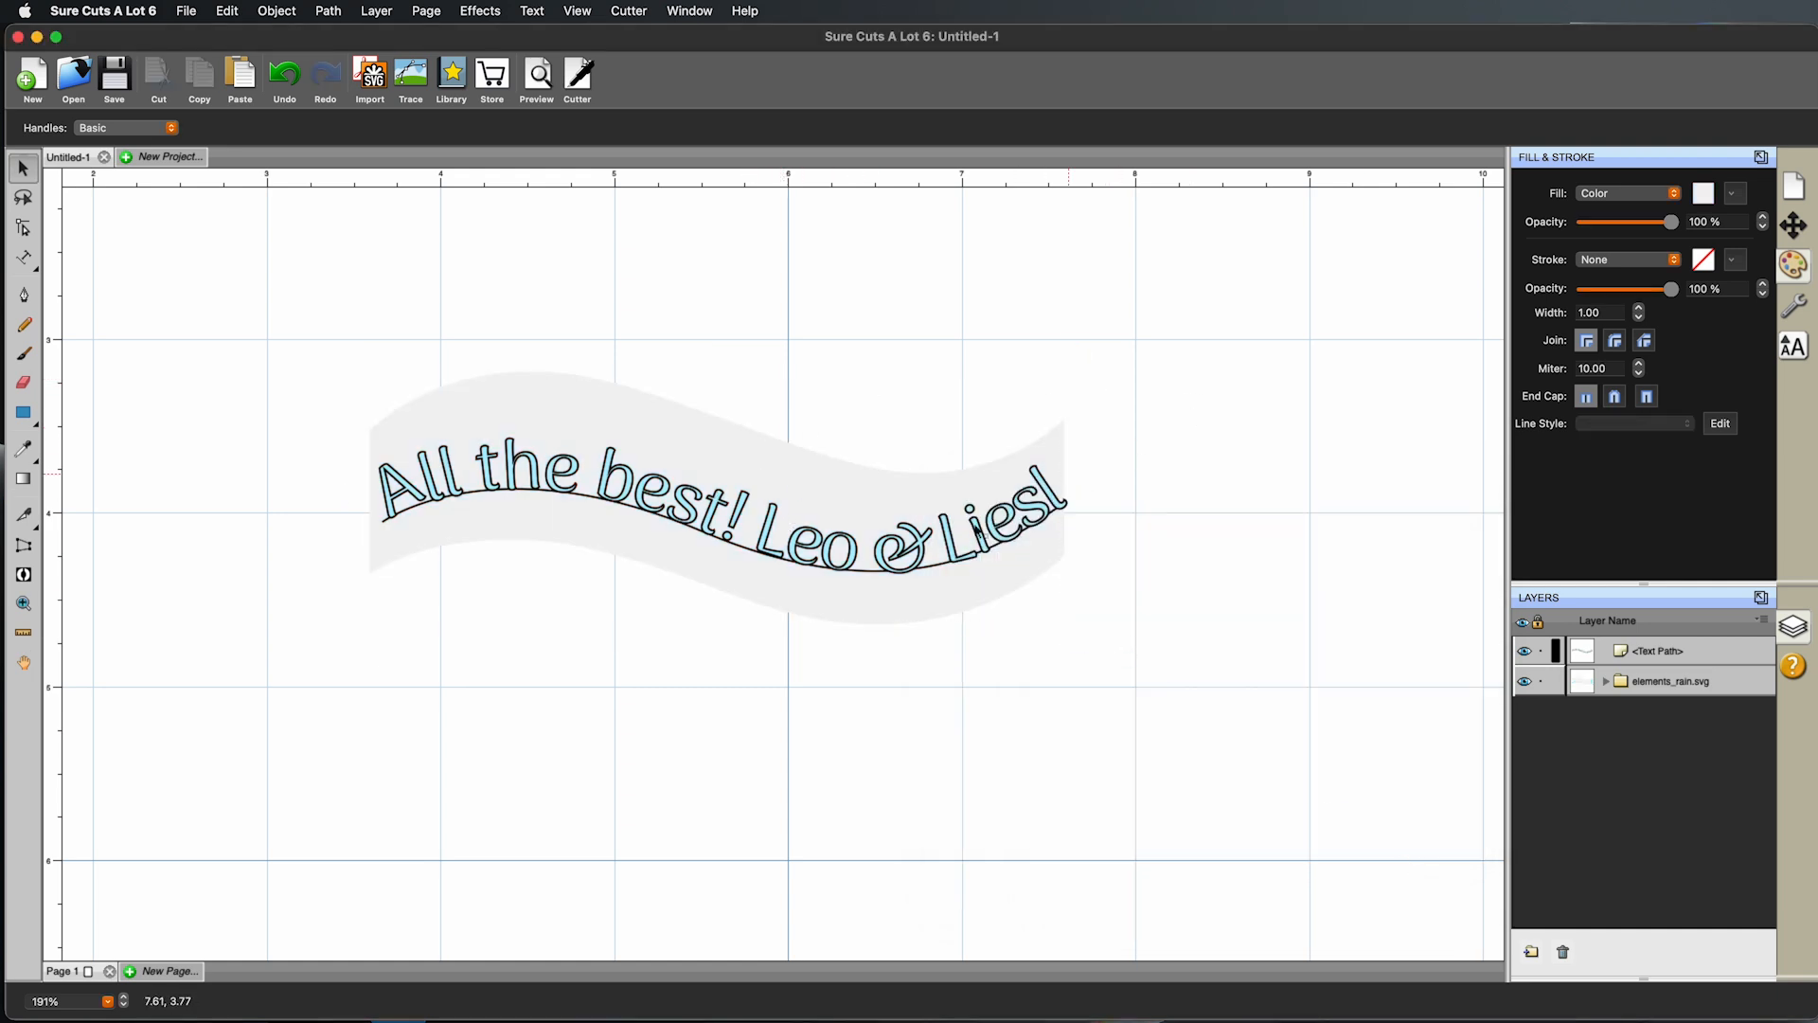
Step: Change the fill of the greeting text on the path to blue 0080FF and deselect it
{"action": "left_click", "coordinate": [978, 530]}
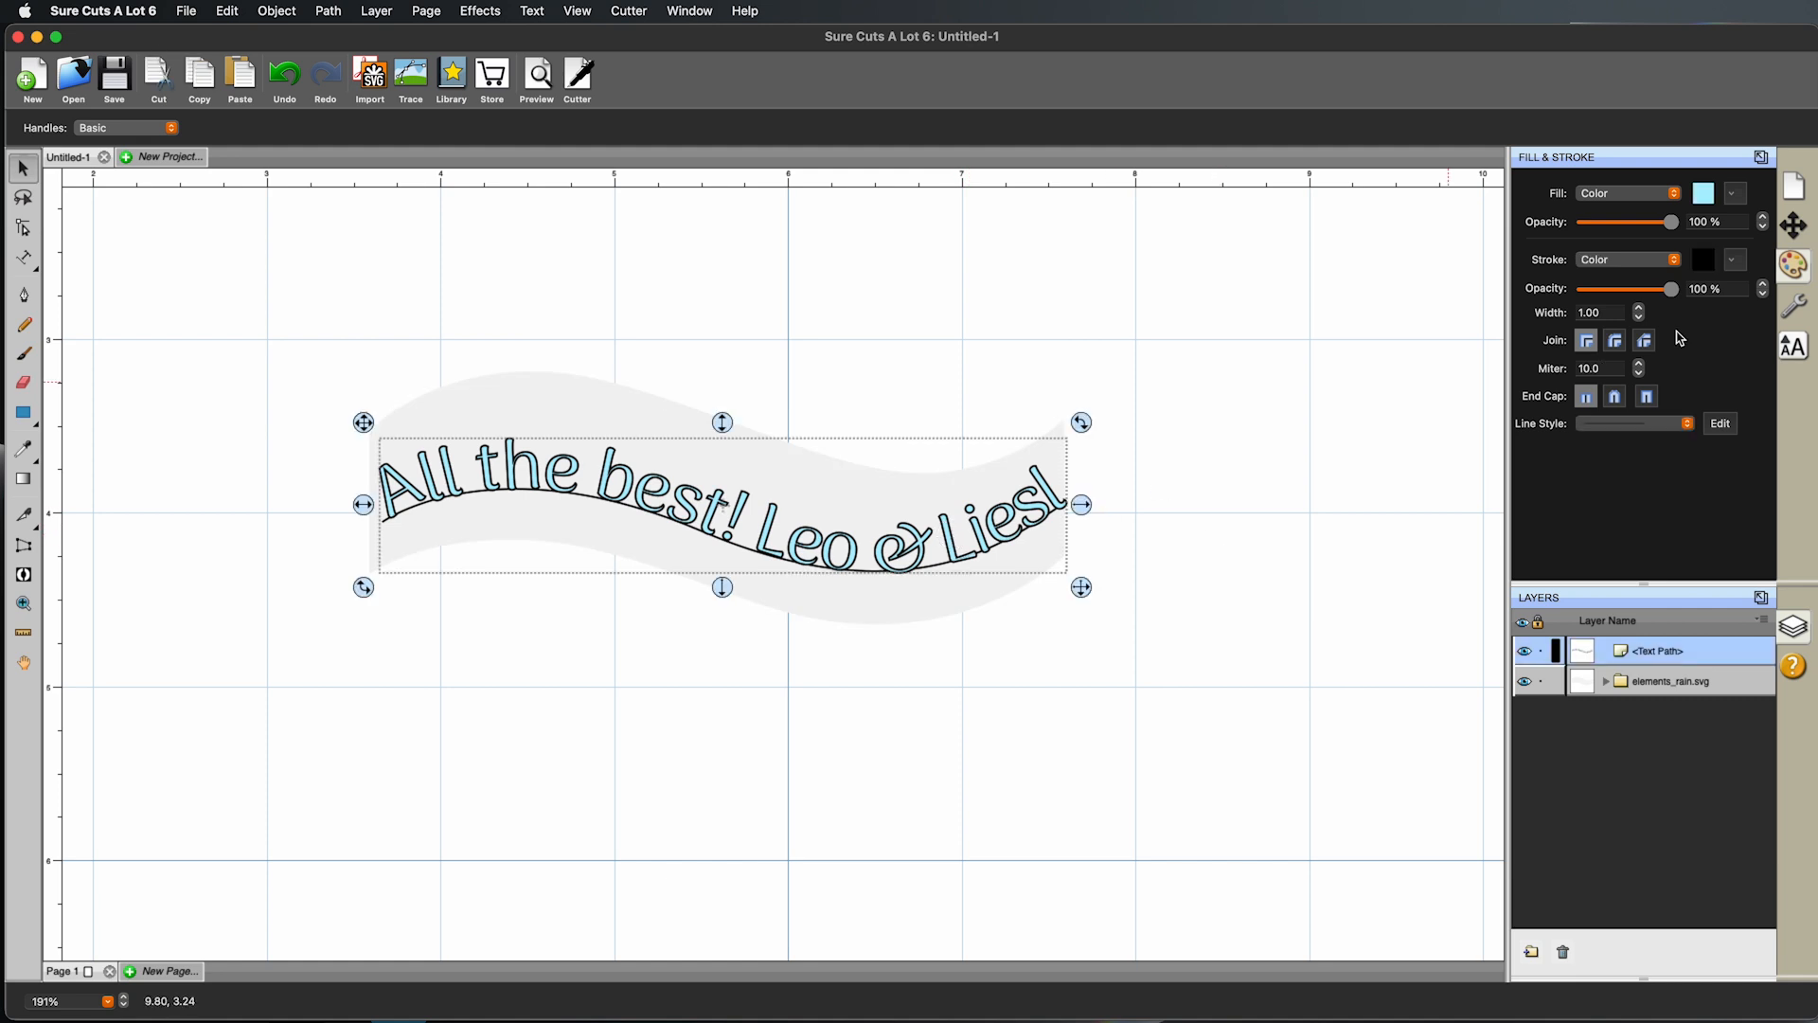
{"action": "left_click", "coordinate": [1703, 195]}
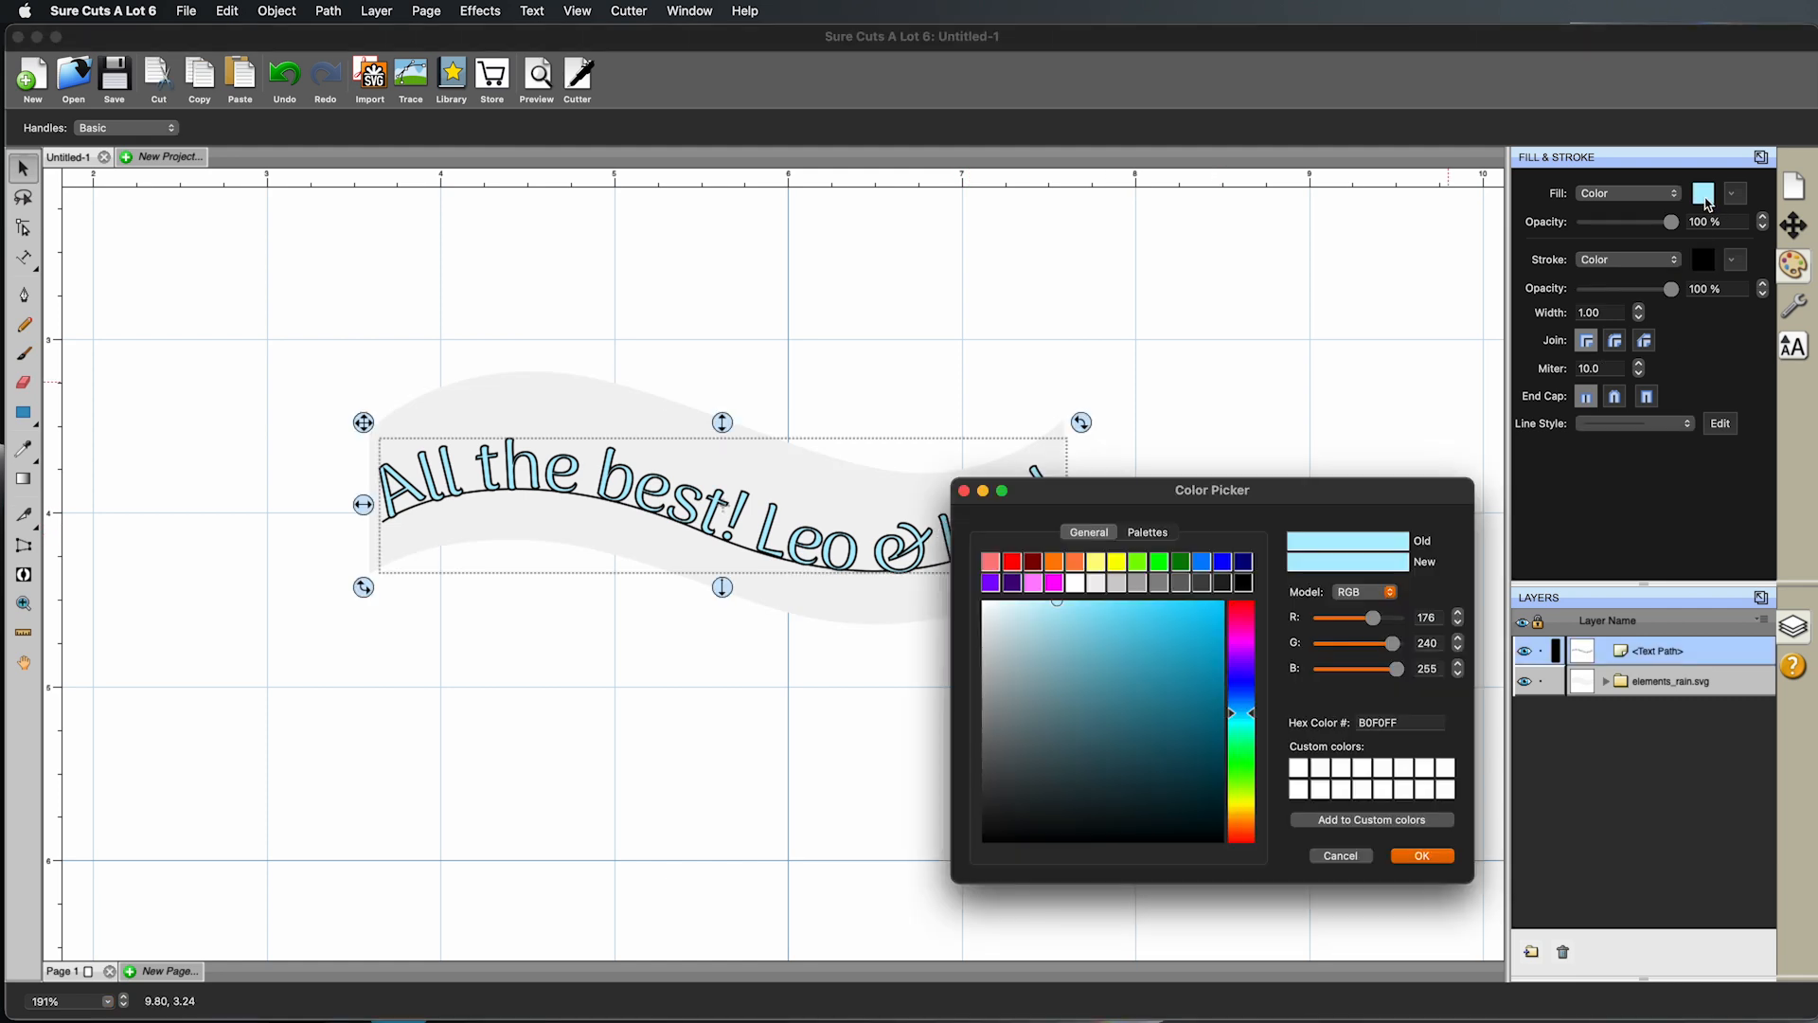
{"action": "left_click", "coordinate": [1364, 855]}
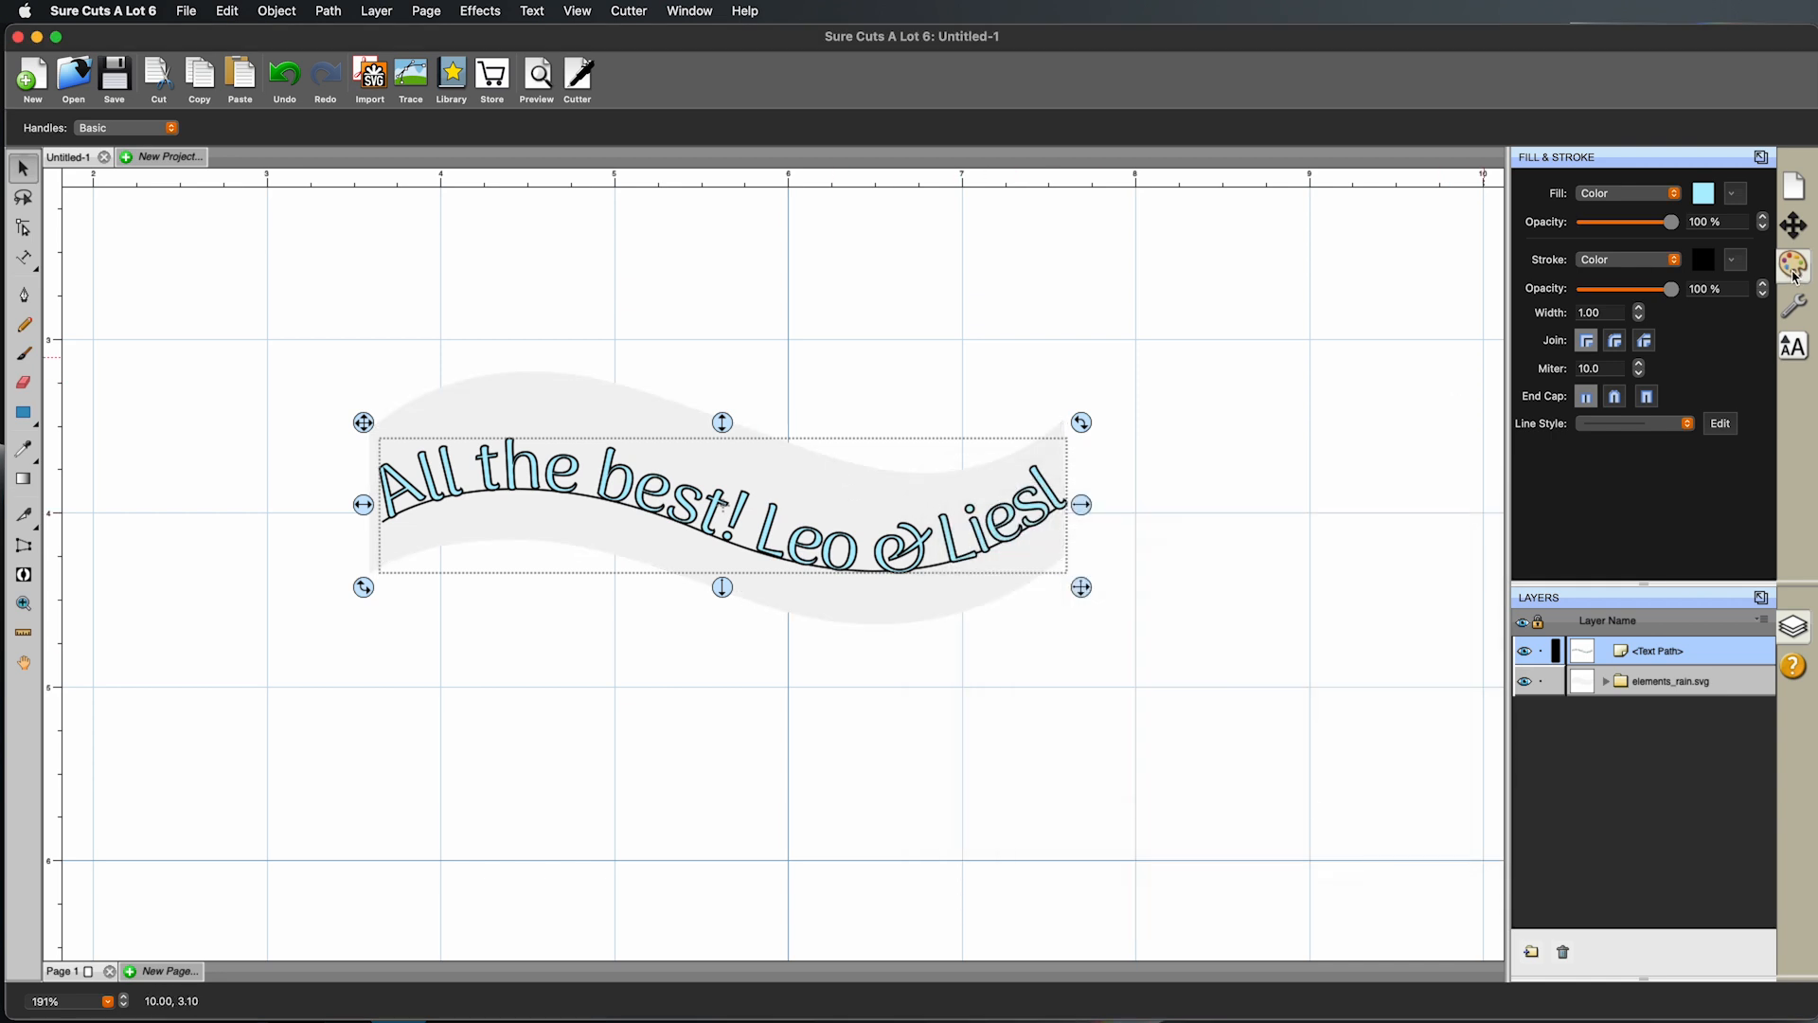
{"action": "left_click", "coordinate": [1654, 194]}
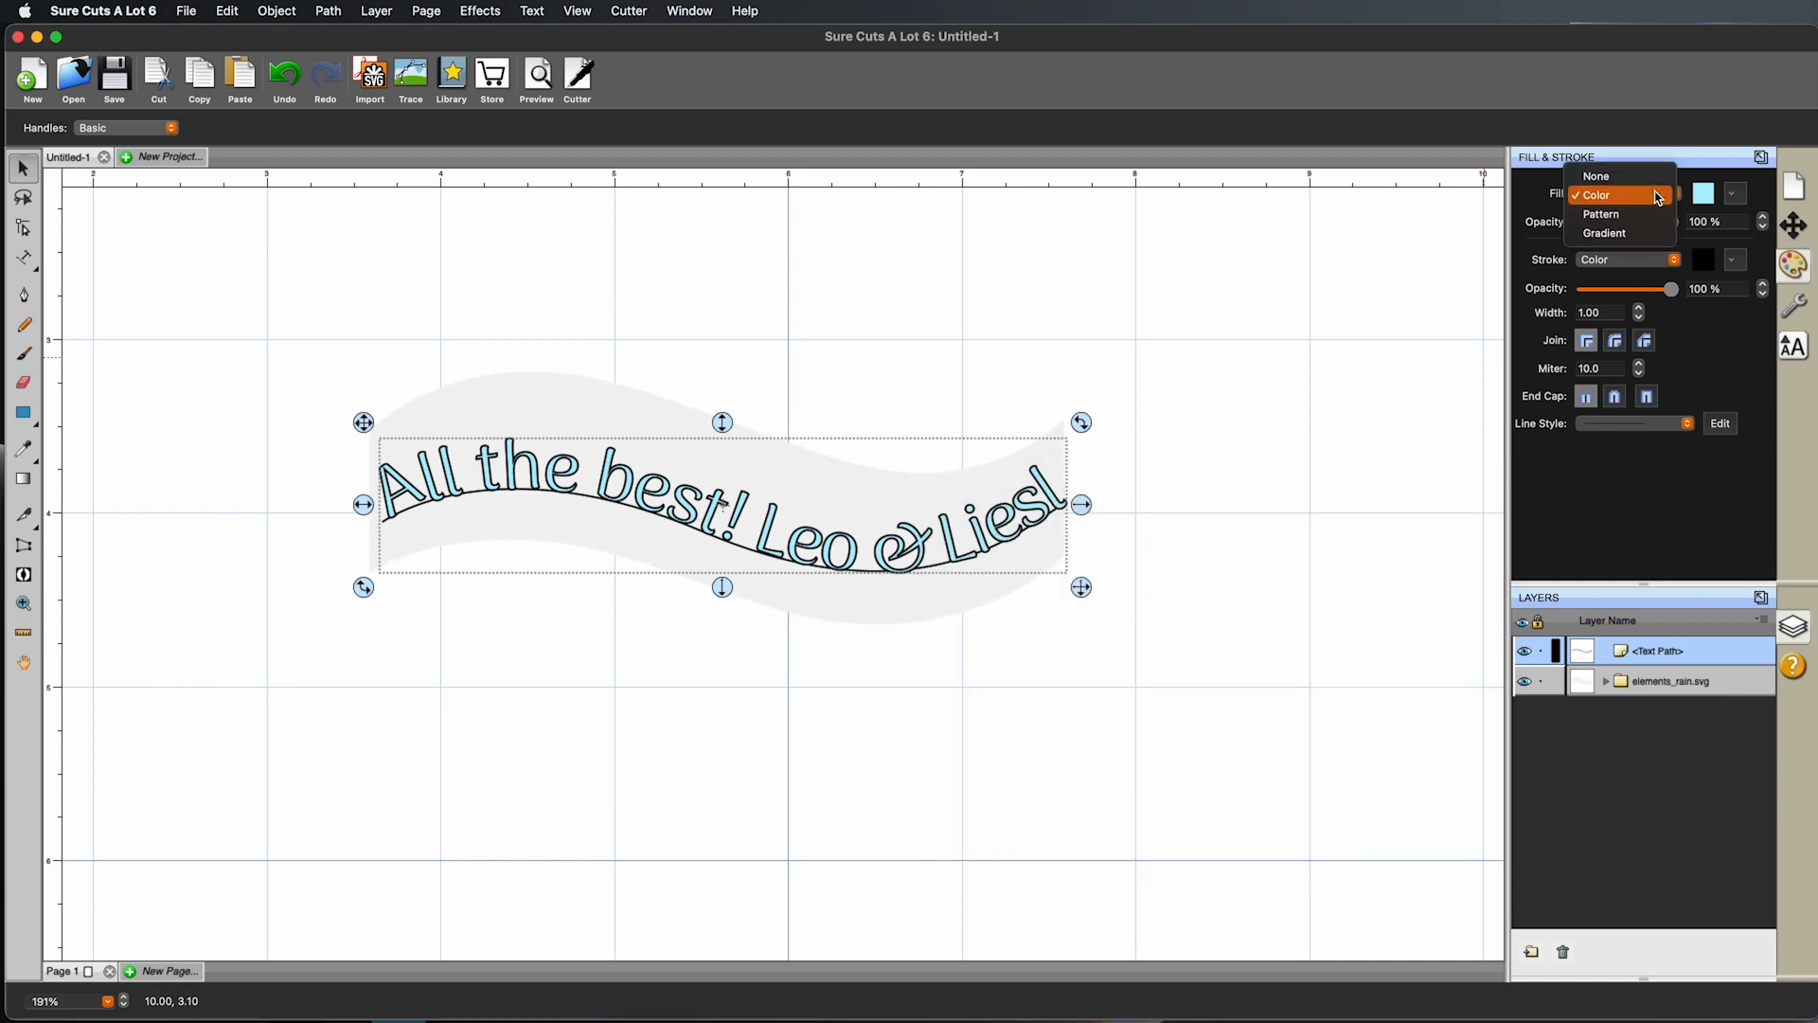
{"action": "left_click", "coordinate": [1706, 196]}
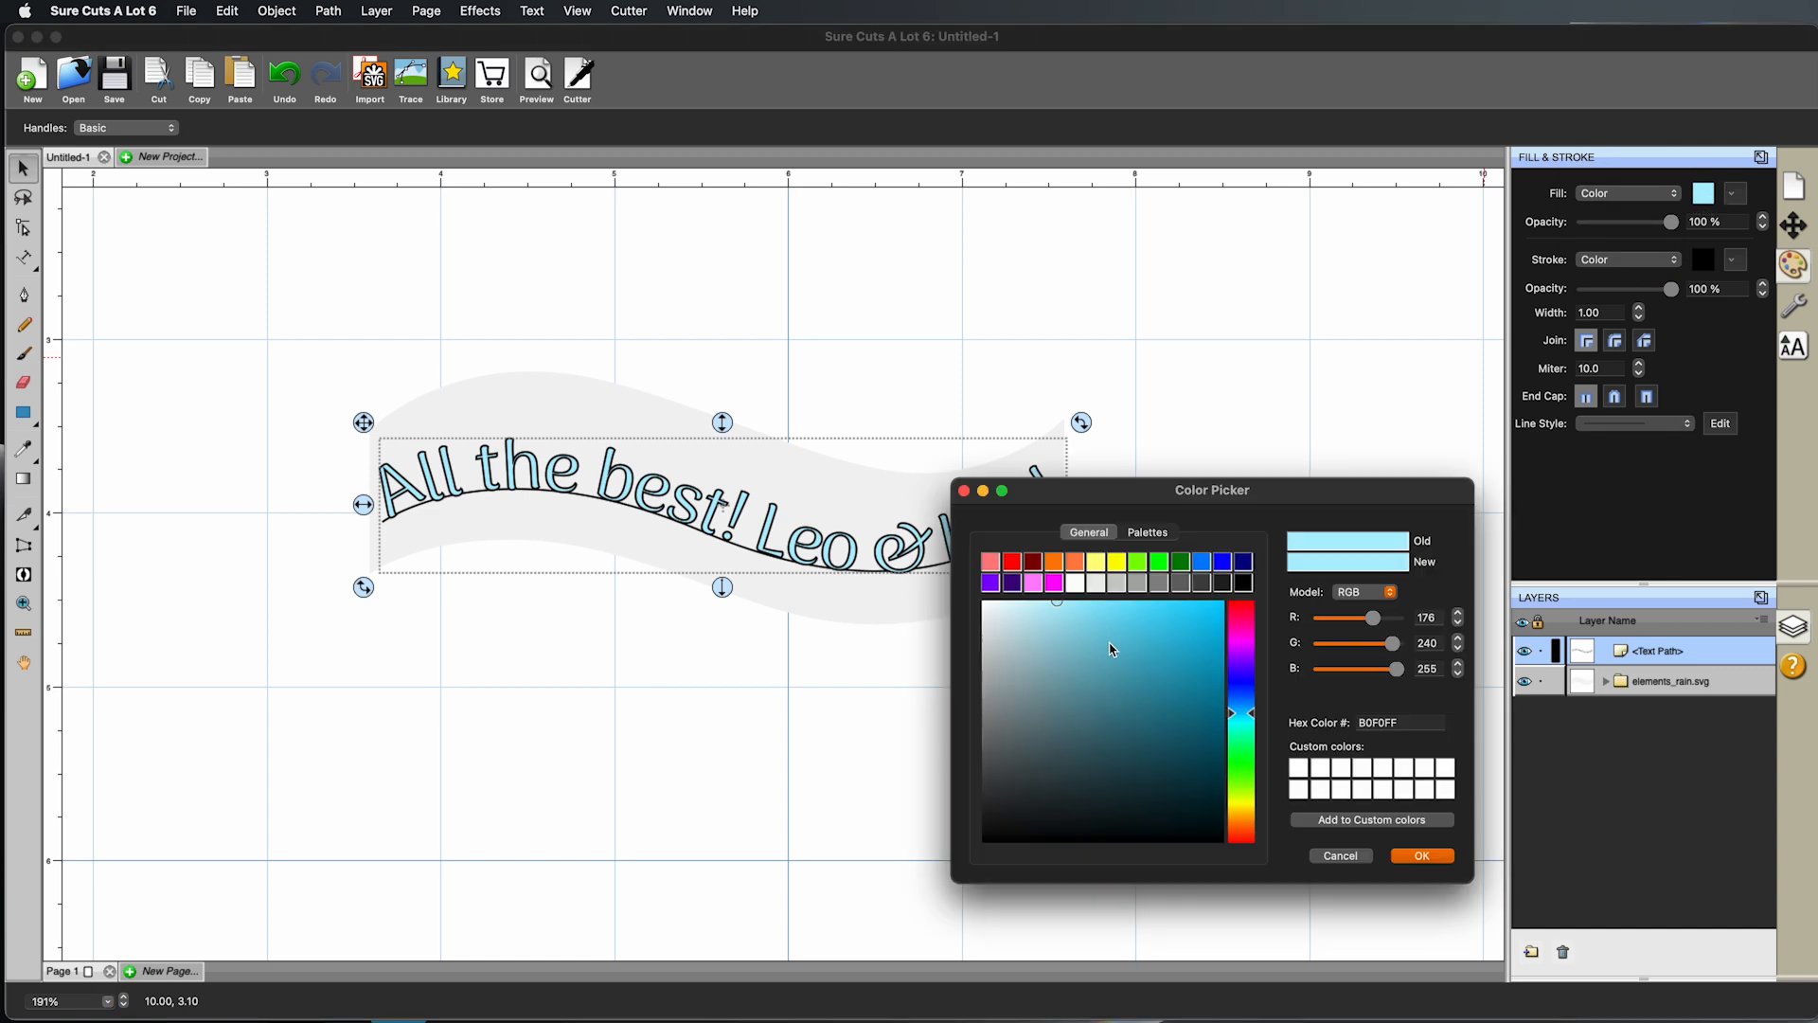
{"action": "mouse_move", "coordinate": [1157, 688]}
{"action": "left_mouse_down"}
{"action": "mouse_move", "coordinate": [1096, 706]}
{"action": "mouse_move", "coordinate": [1166, 744]}
{"action": "mouse_move", "coordinate": [1141, 712]}
{"action": "left_mouse_up"}
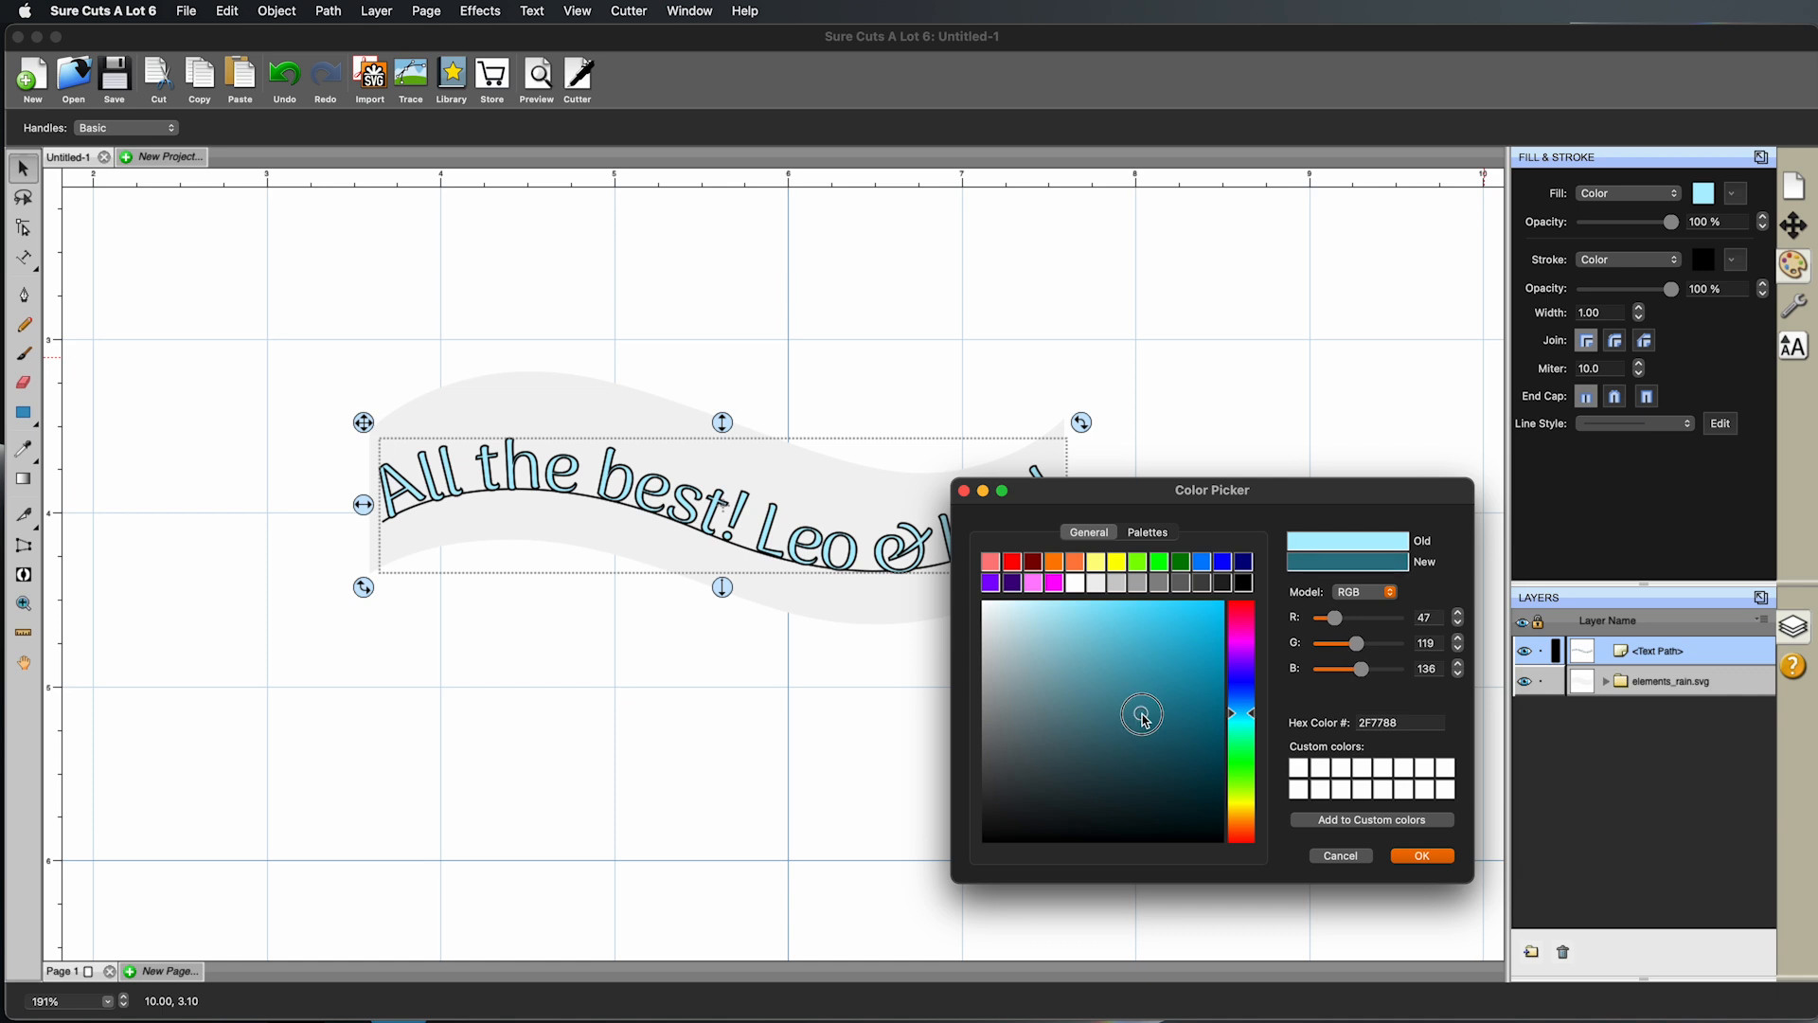
{"action": "left_click", "coordinate": [1201, 564]}
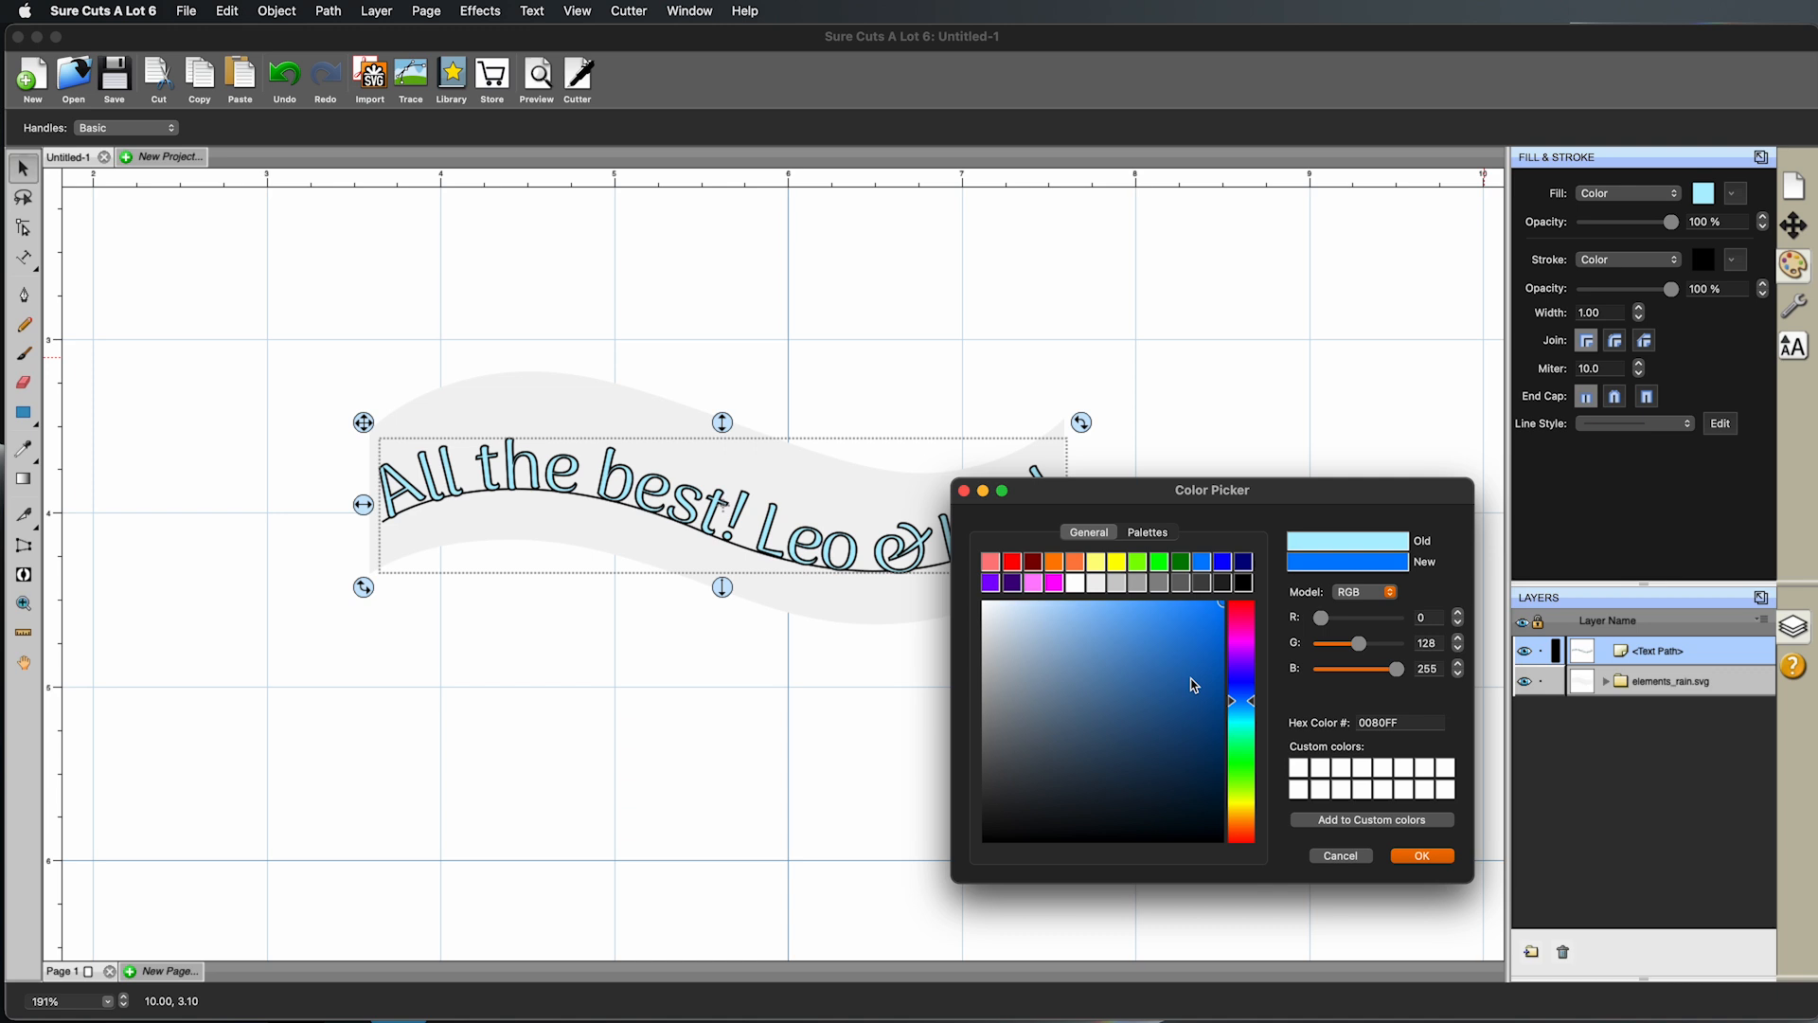
{"action": "left_click", "coordinate": [1416, 862]}
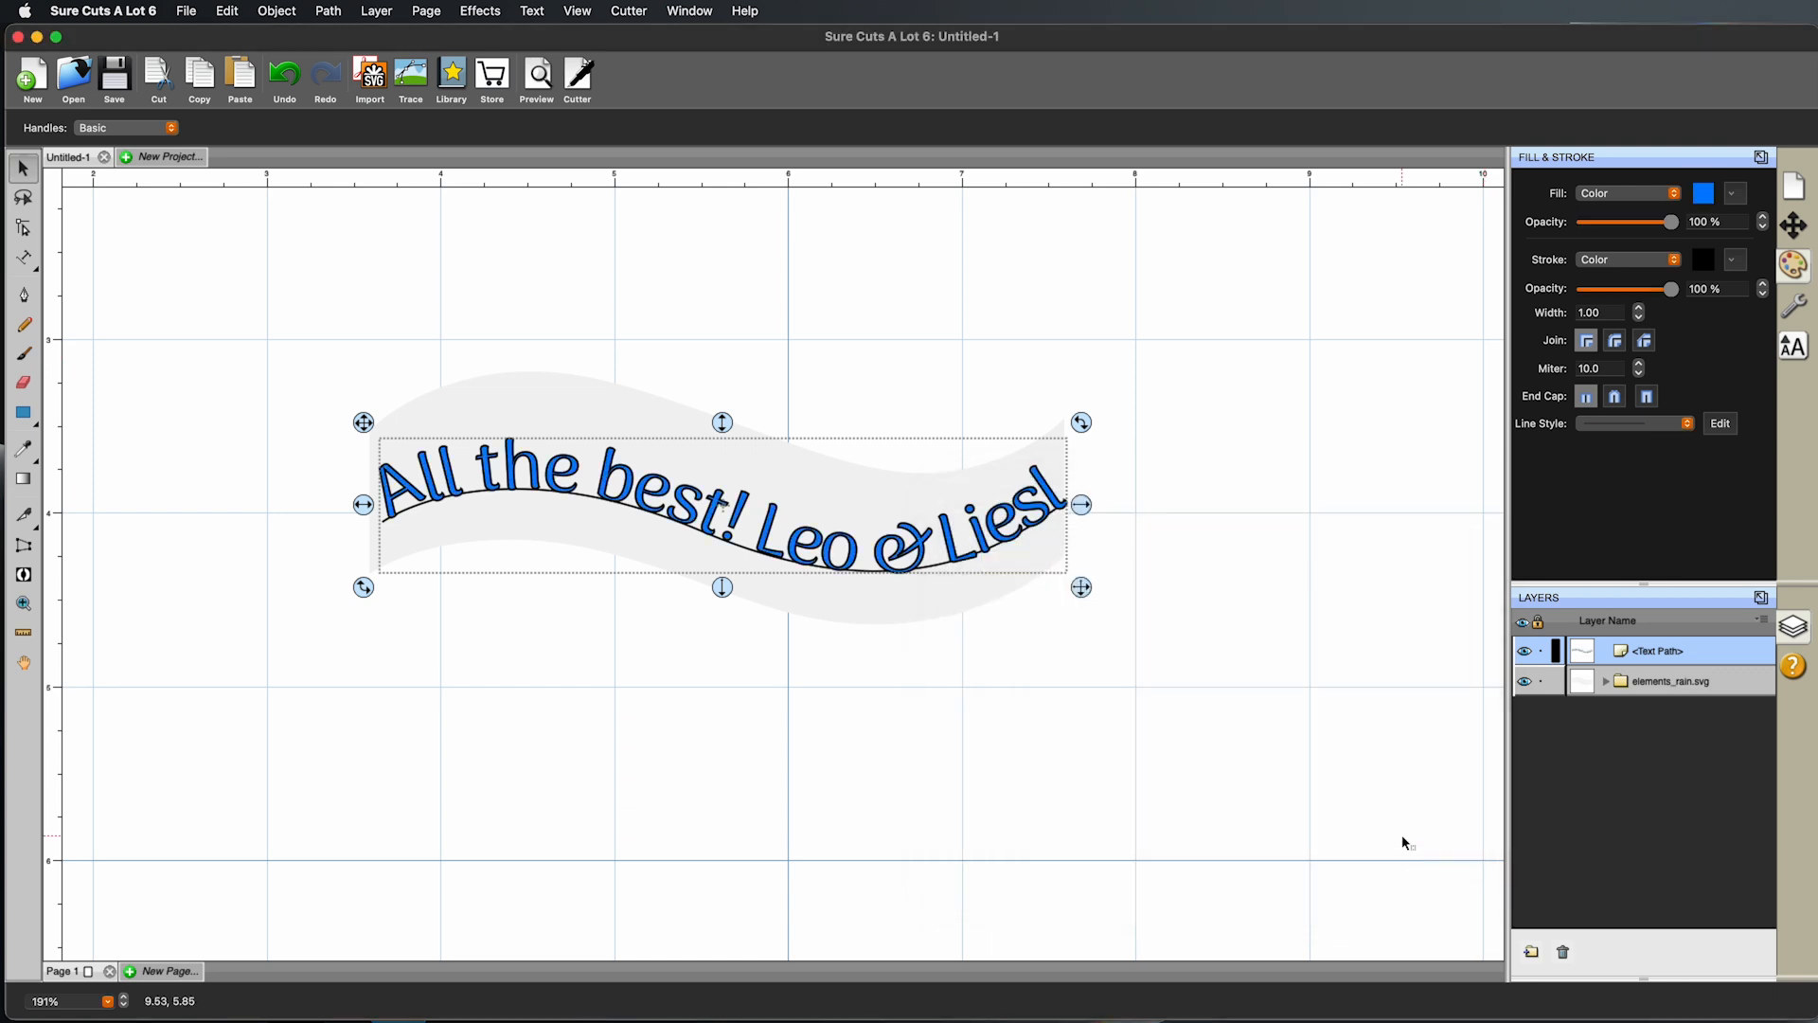
{"action": "left_click", "coordinate": [1140, 714]}
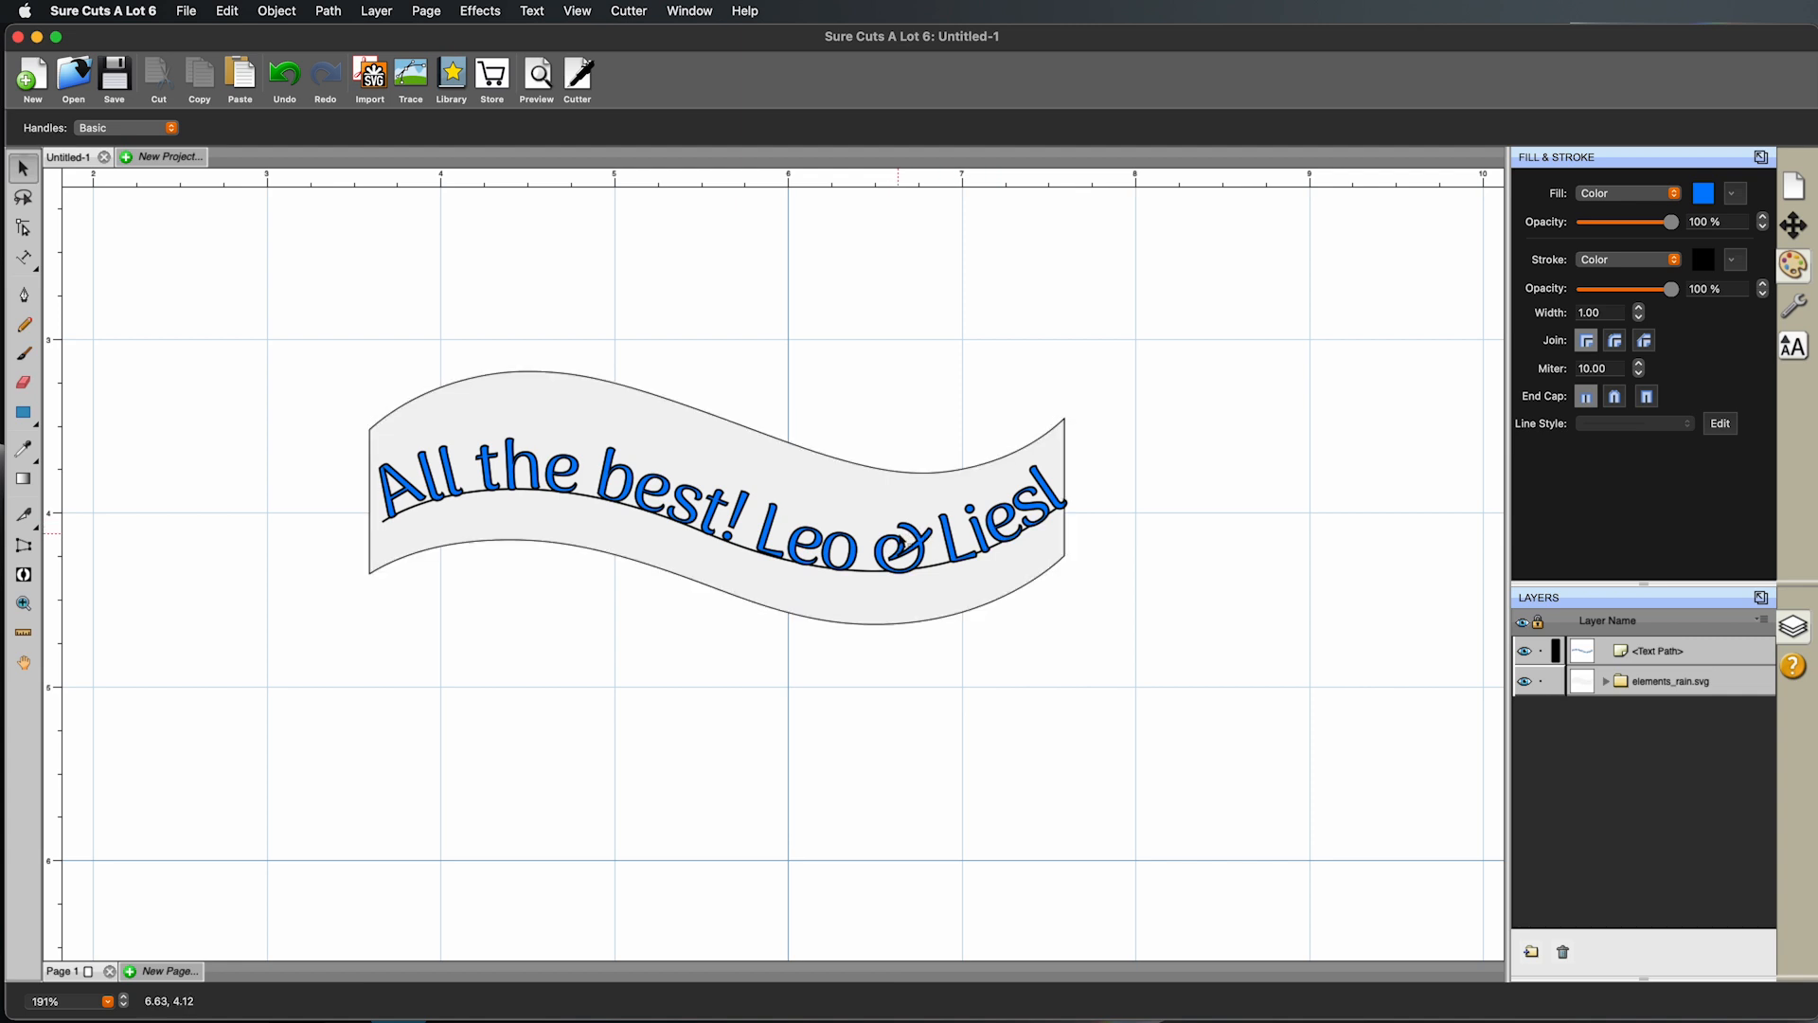
Step: Select the text path layer and scale it down proportionally to about 3.83 in wide so it fits inside the wave
{"action": "left_click", "coordinate": [906, 546]}
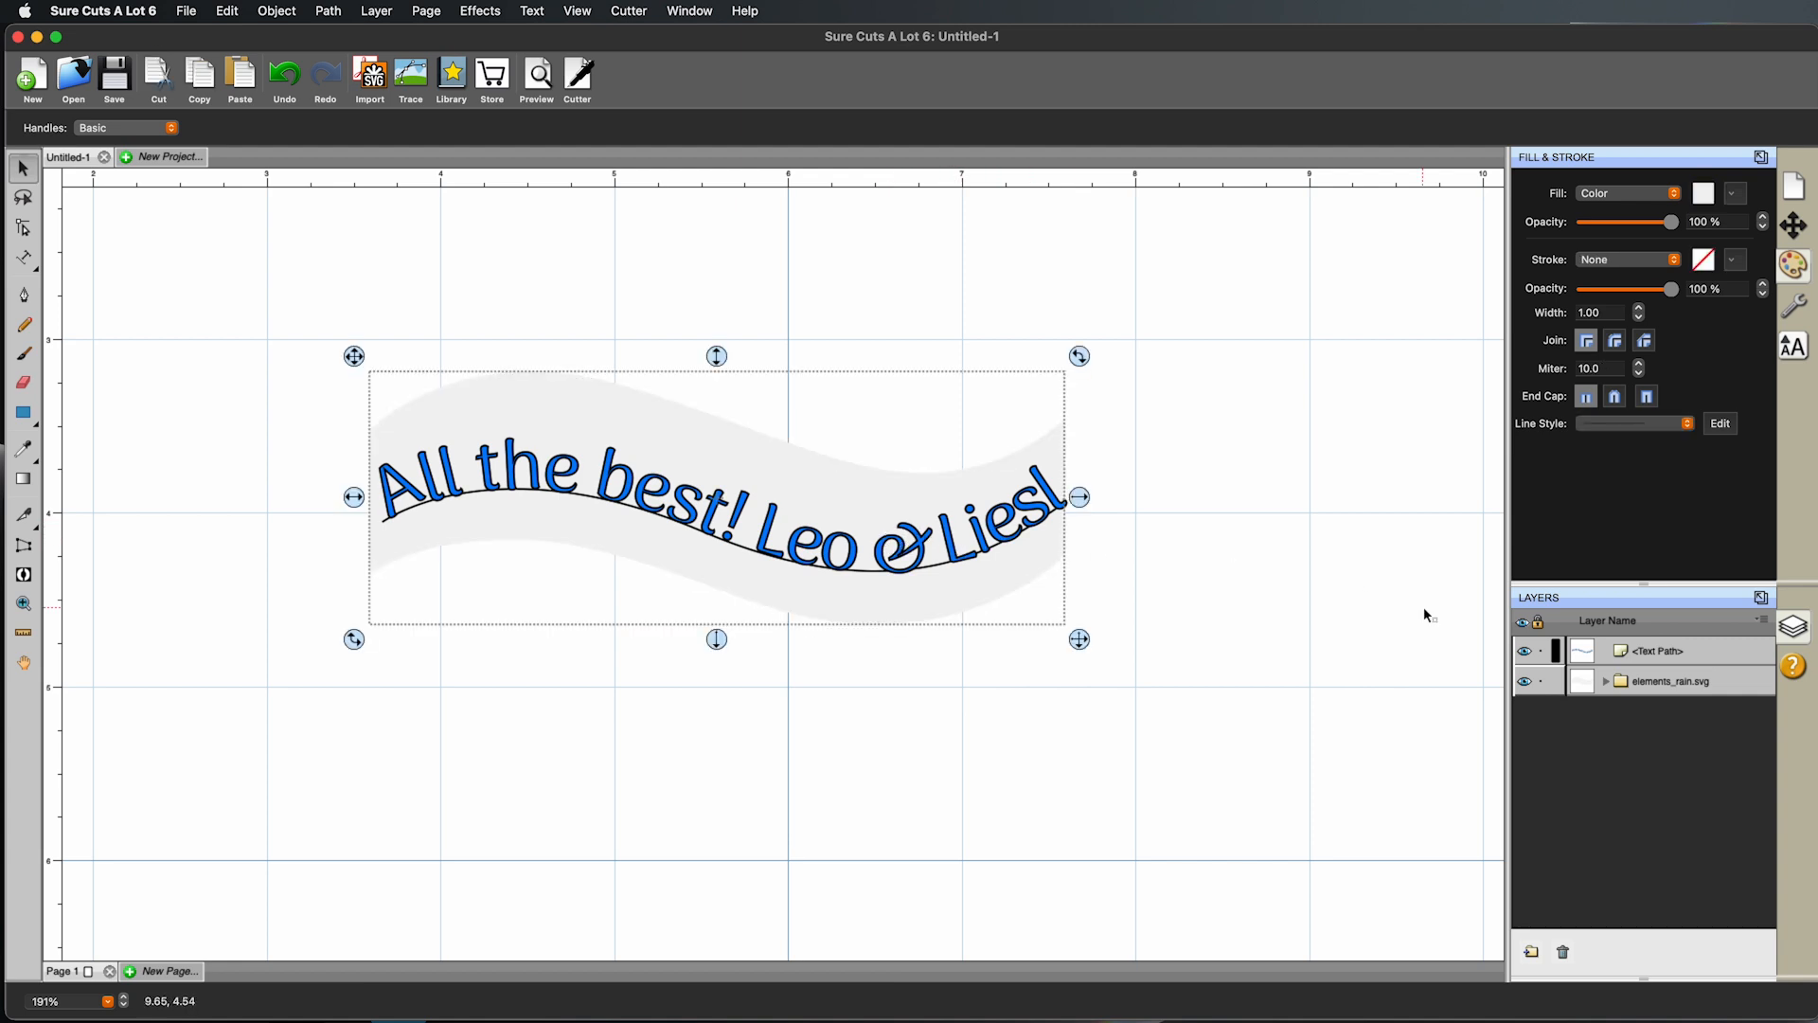
{"action": "left_click", "coordinate": [1674, 653]}
{"action": "left_click_drag", "start_coordinate": [1081, 587], "coordinate": [1059, 584]}
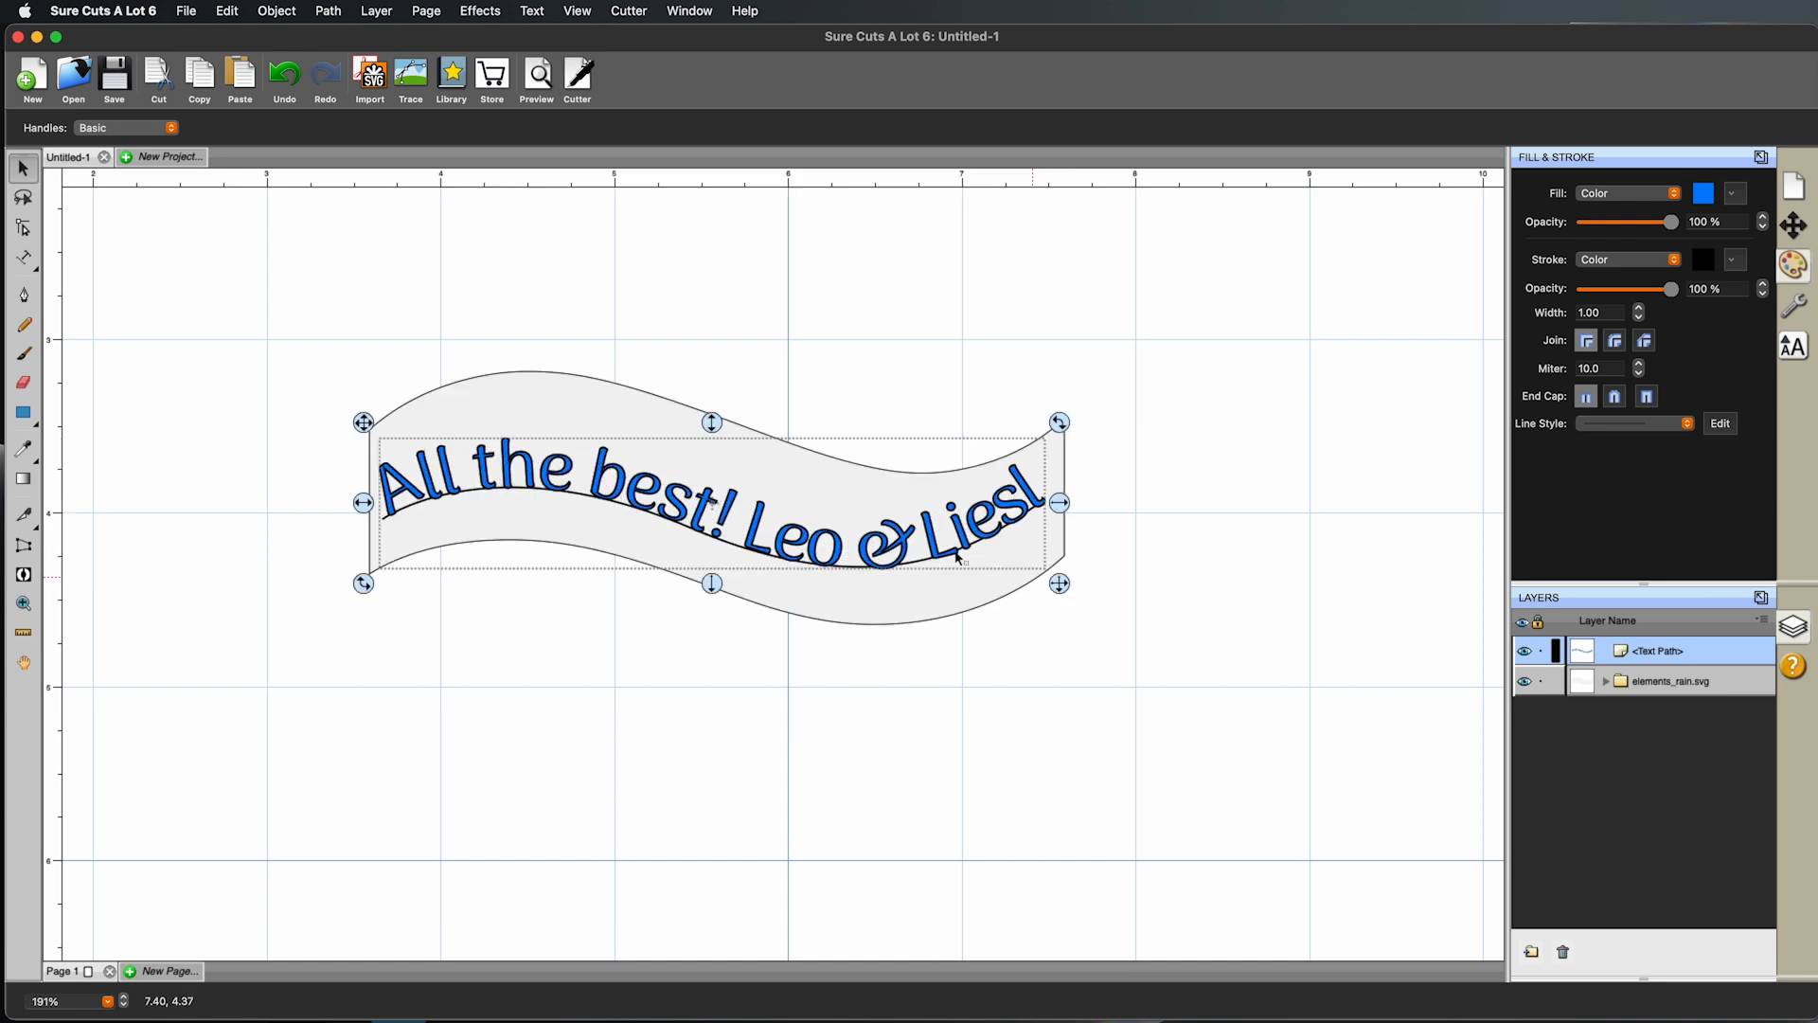
Step: Nudge the path text right and down to X 3.685 in, Y 3.589 in, and rotate it clockwise by about 0.66°
{"action": "left_click", "coordinate": [1793, 225]}
{"action": "left_click", "coordinate": [1619, 254]}
{"action": "left_click", "coordinate": [1619, 255]}
{"action": "left_click", "coordinate": [1619, 255]}
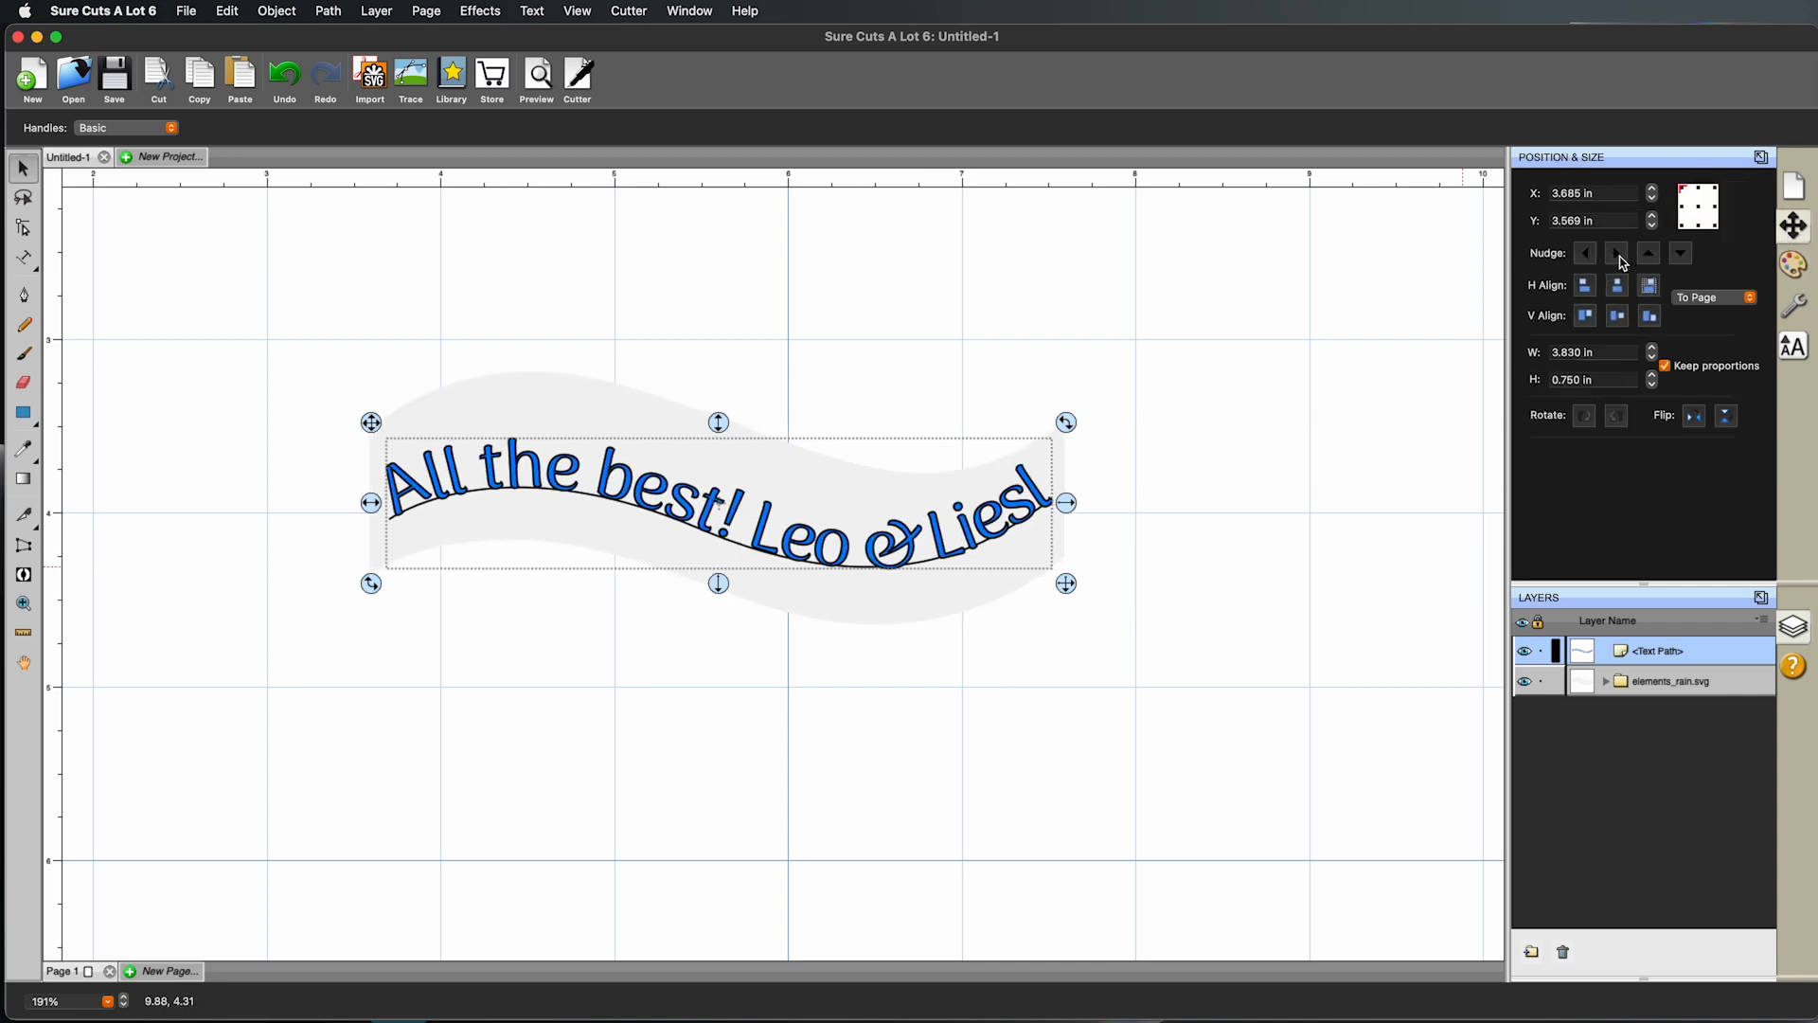
{"action": "left_click", "coordinate": [1677, 255]}
{"action": "left_click", "coordinate": [1678, 256]}
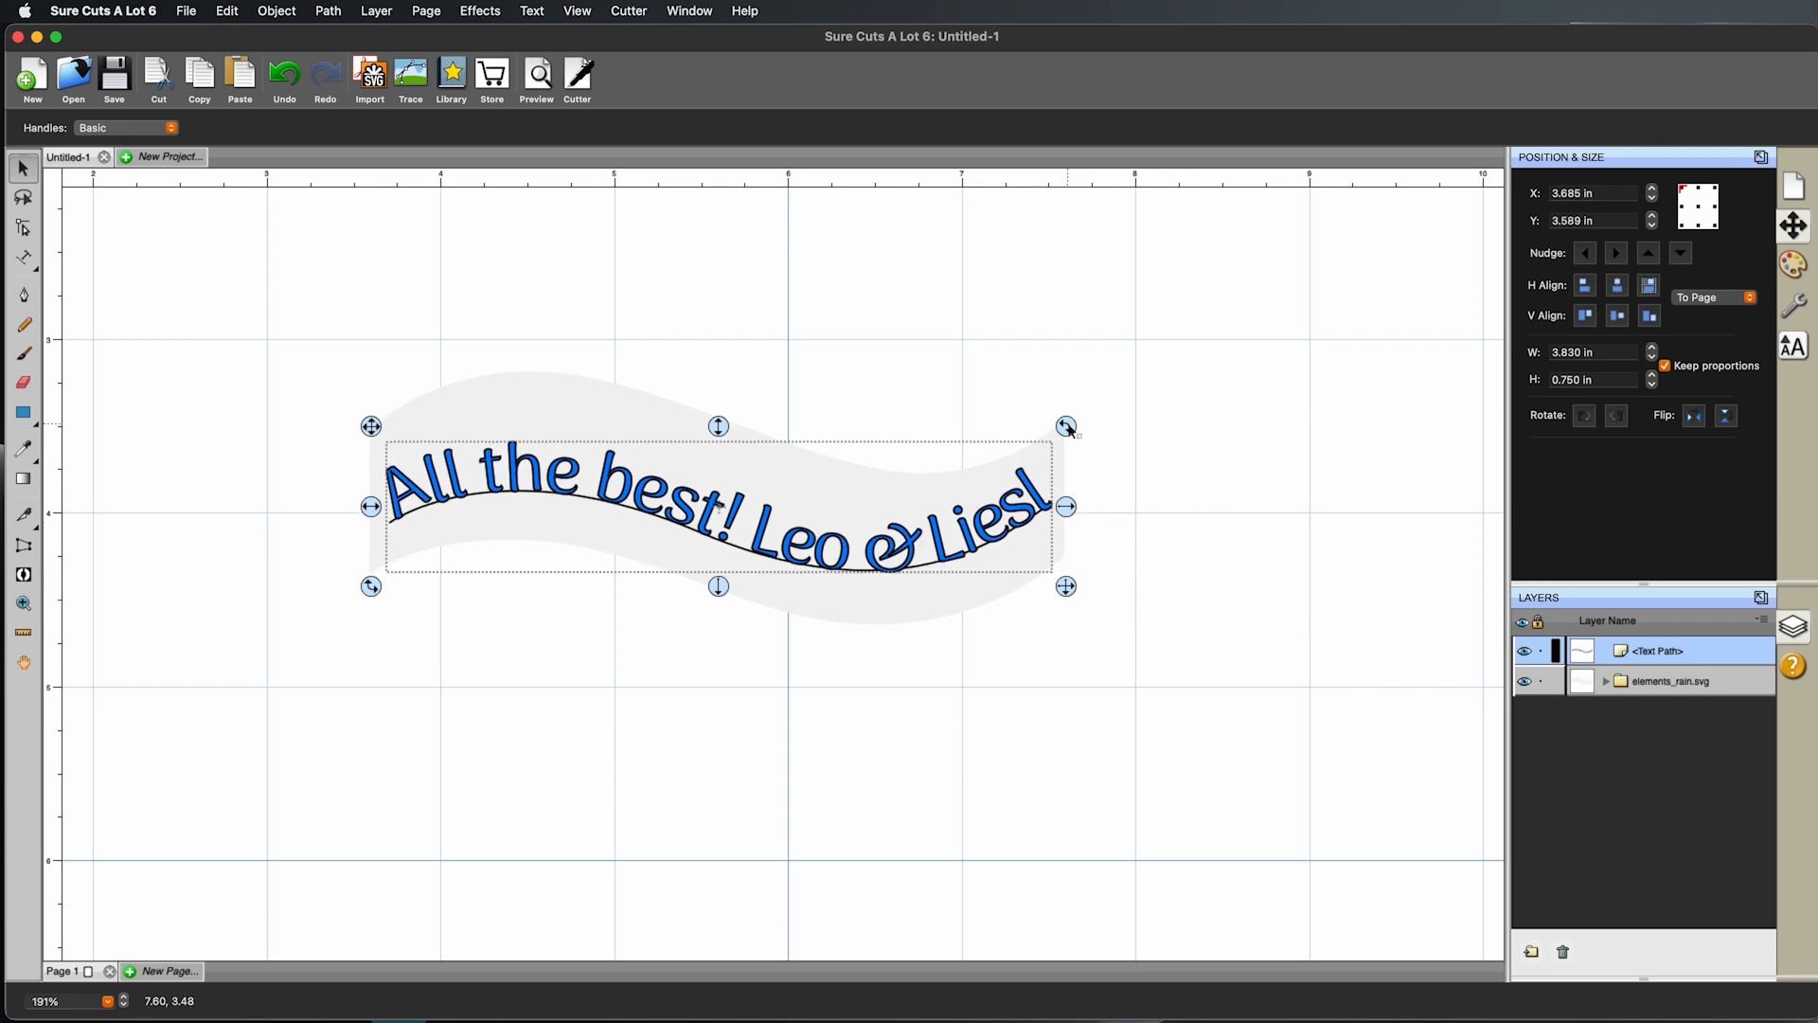
{"action": "left_click_drag", "start_coordinate": [1066, 426], "coordinate": [1069, 427]}
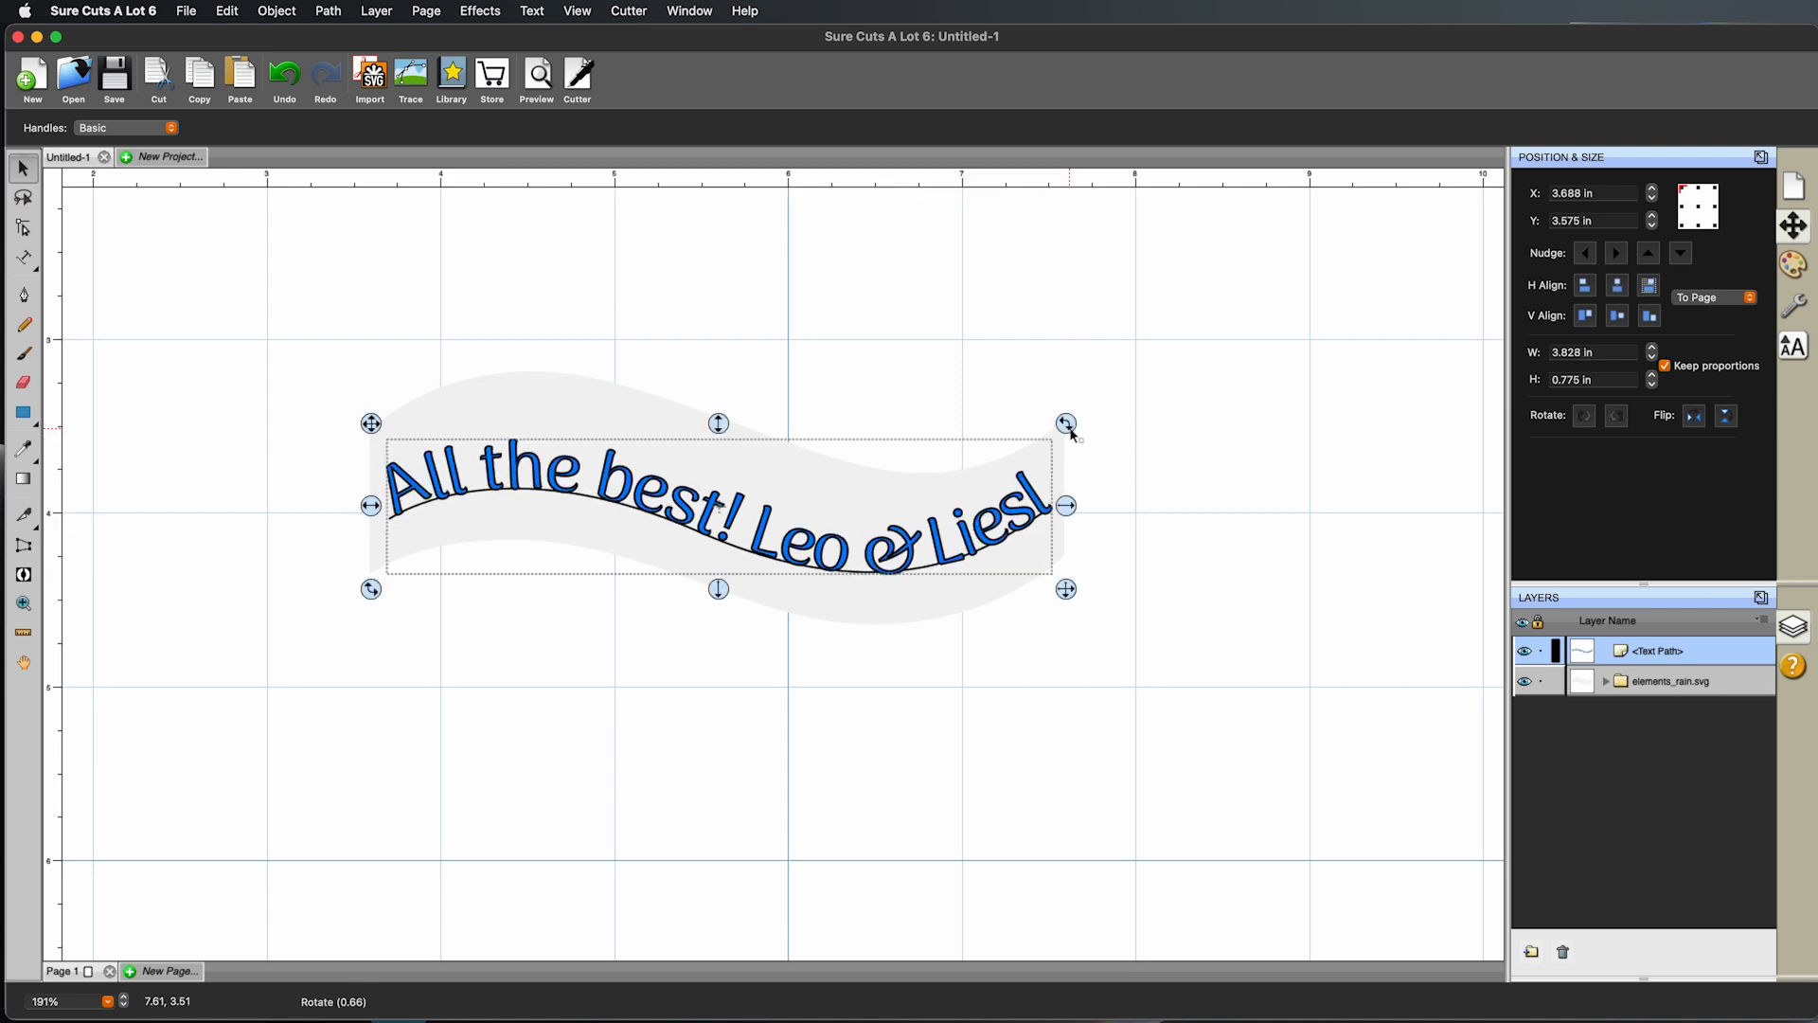
{"action": "left_click", "coordinate": [1245, 517]}
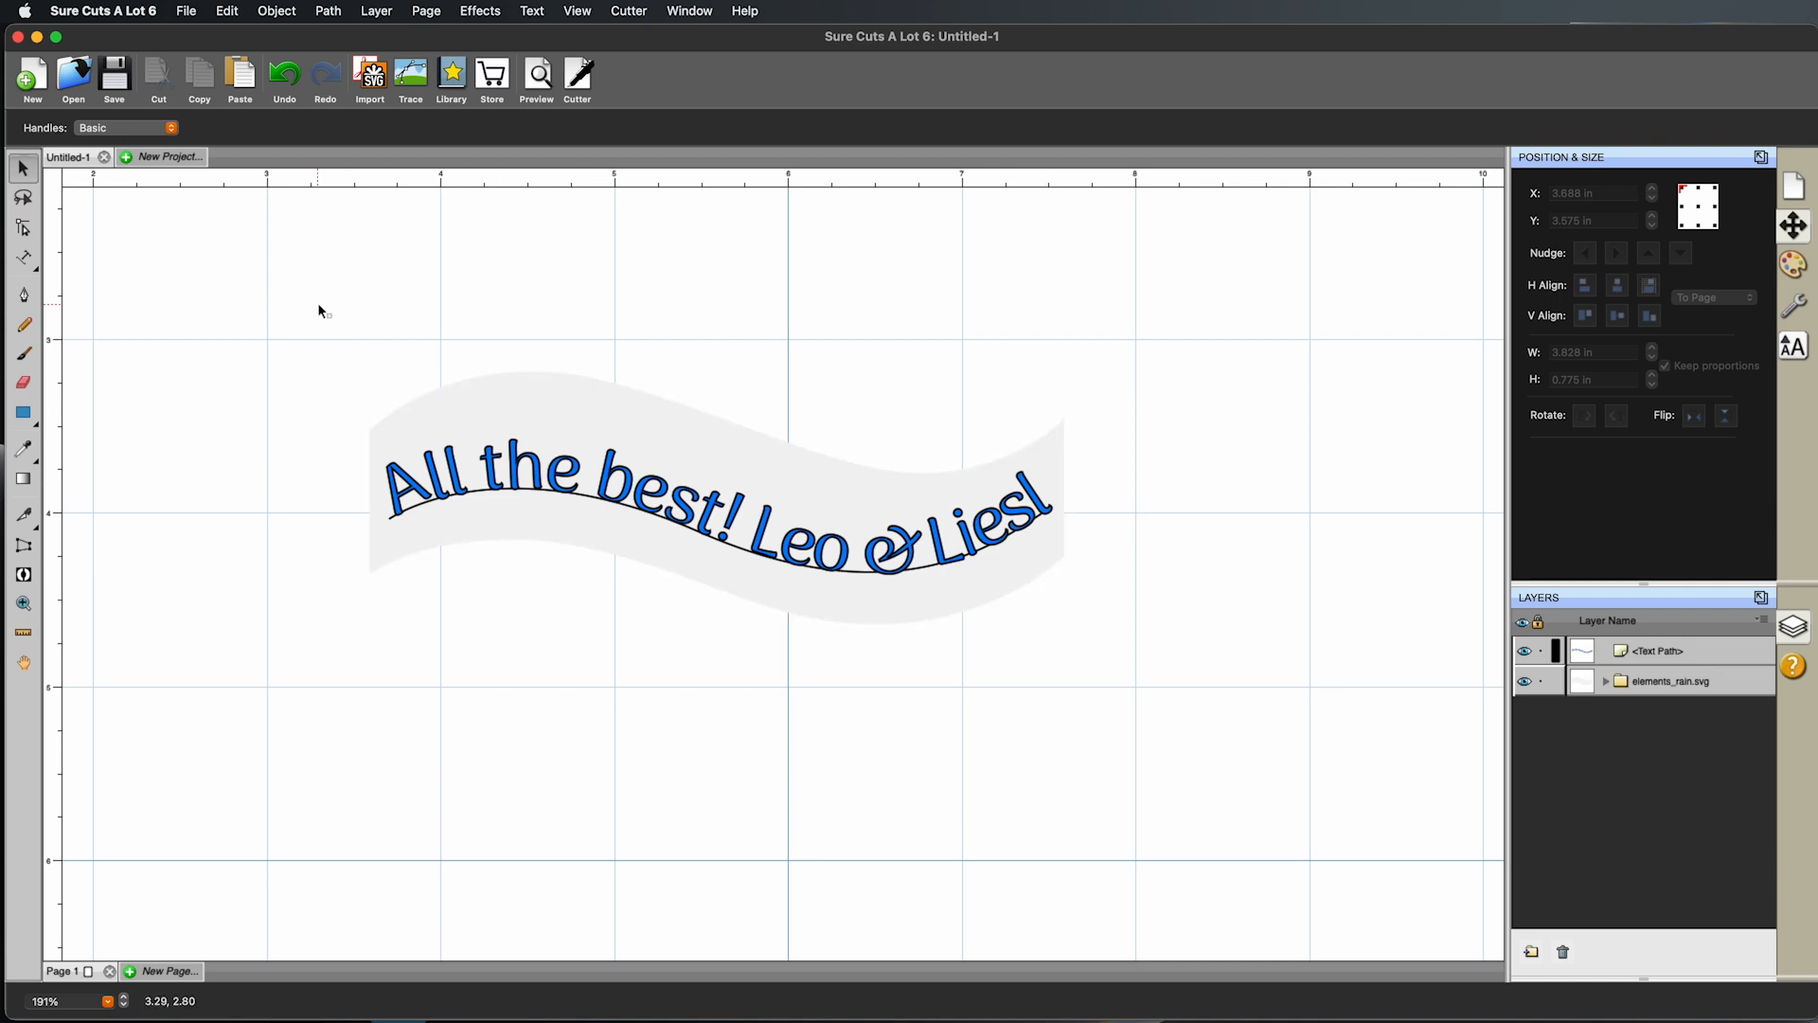
Step: Export the design to the Desktop as the SVG file all-the-best-pnc with the Design Space compatible option enabled
{"action": "left_click", "coordinate": [175, 10]}
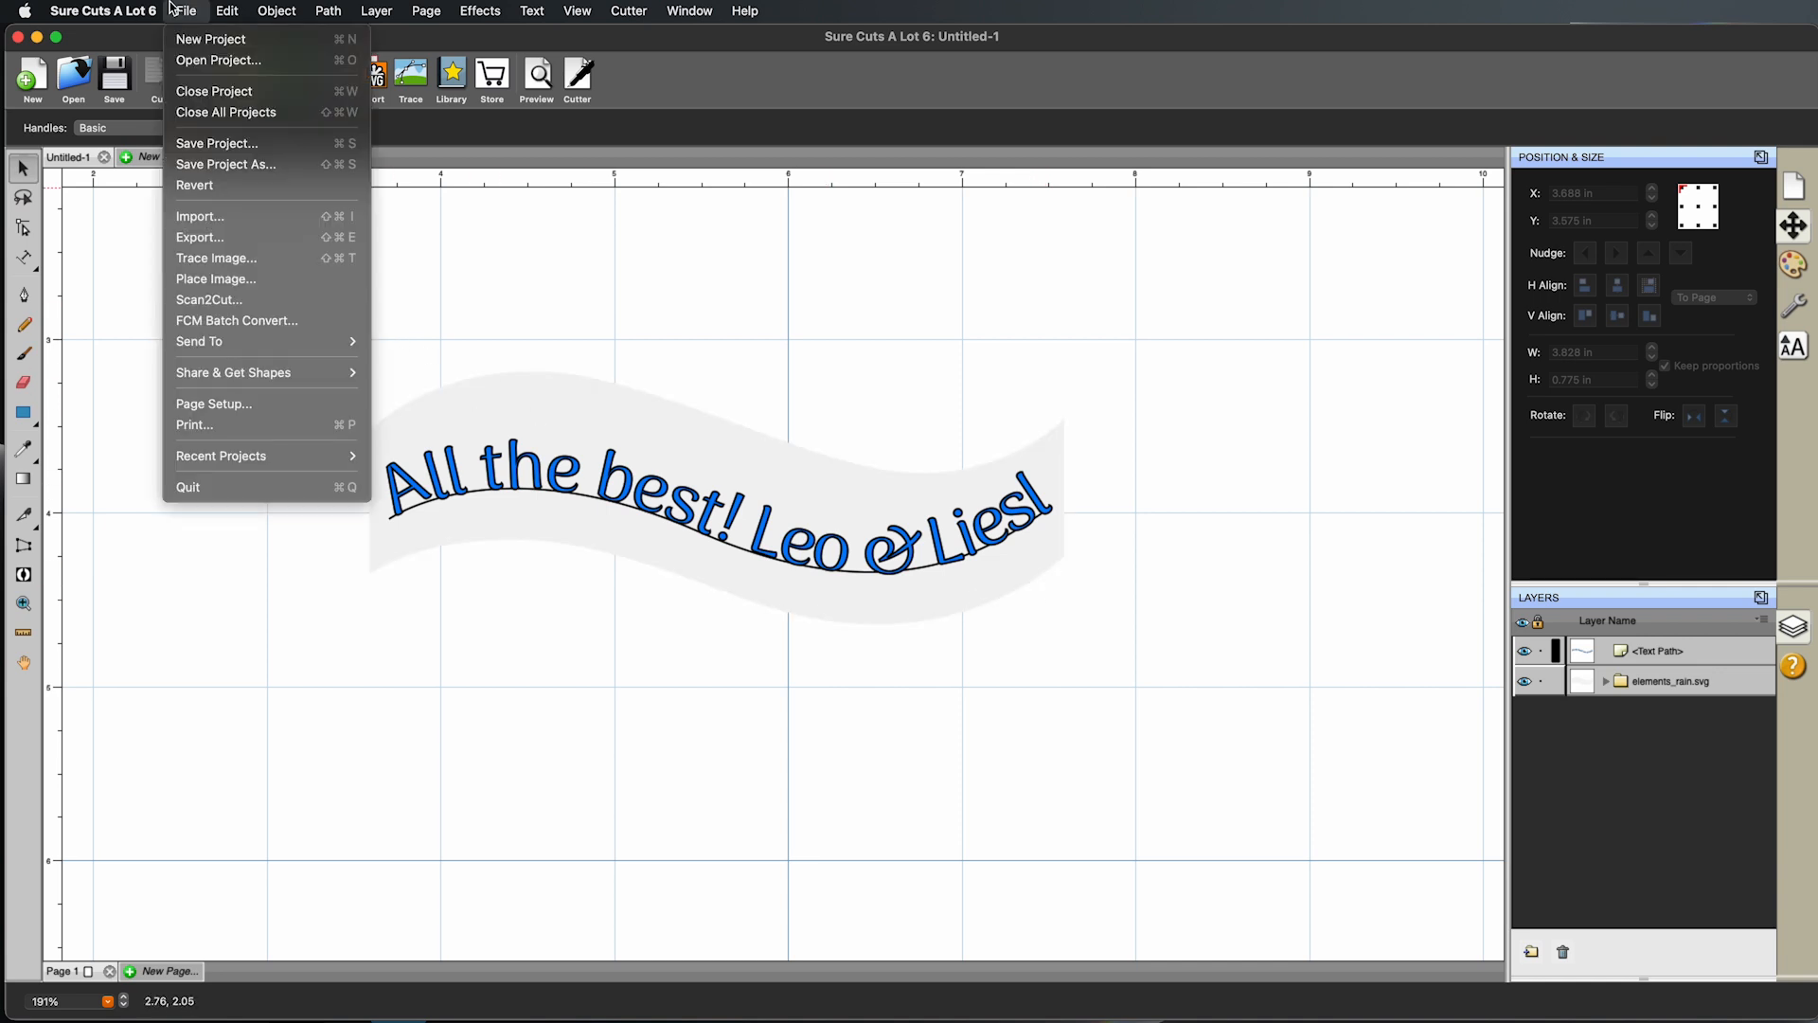
{"action": "left_click", "coordinate": [211, 237]}
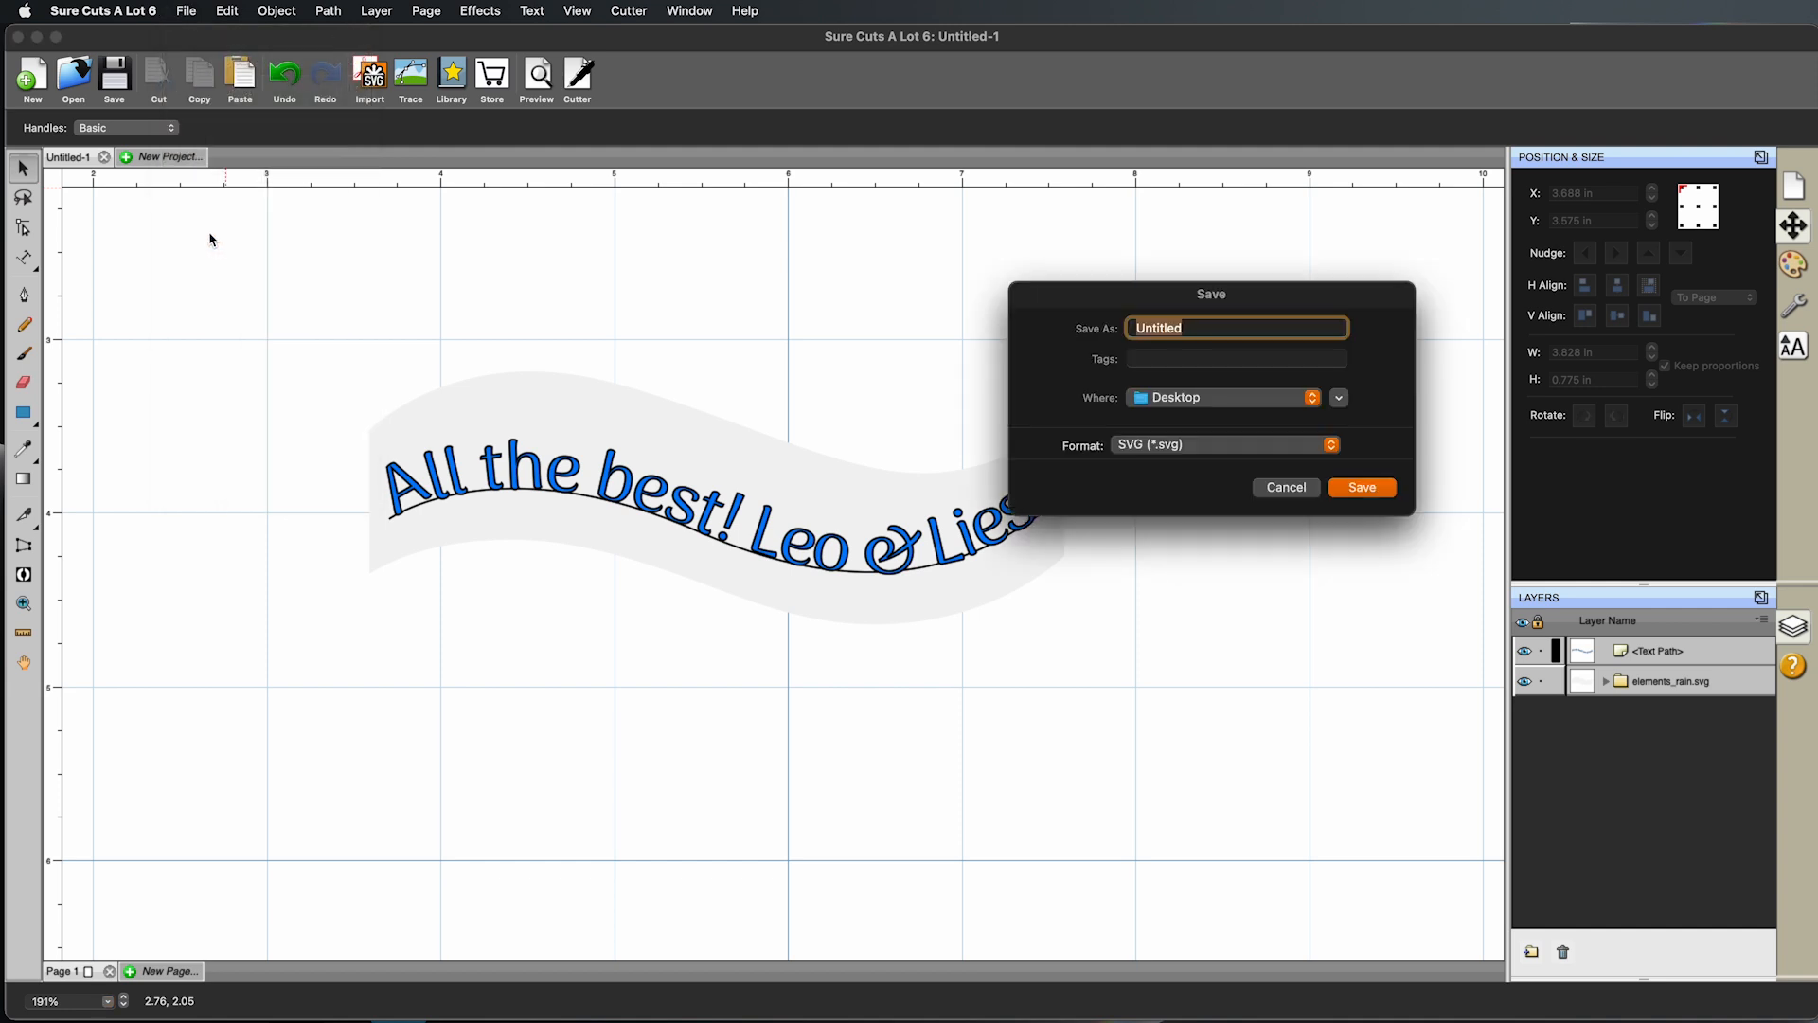
{"action": "type", "text": "all-the-best-png"}
{"action": "left_click", "coordinate": [1363, 486]}
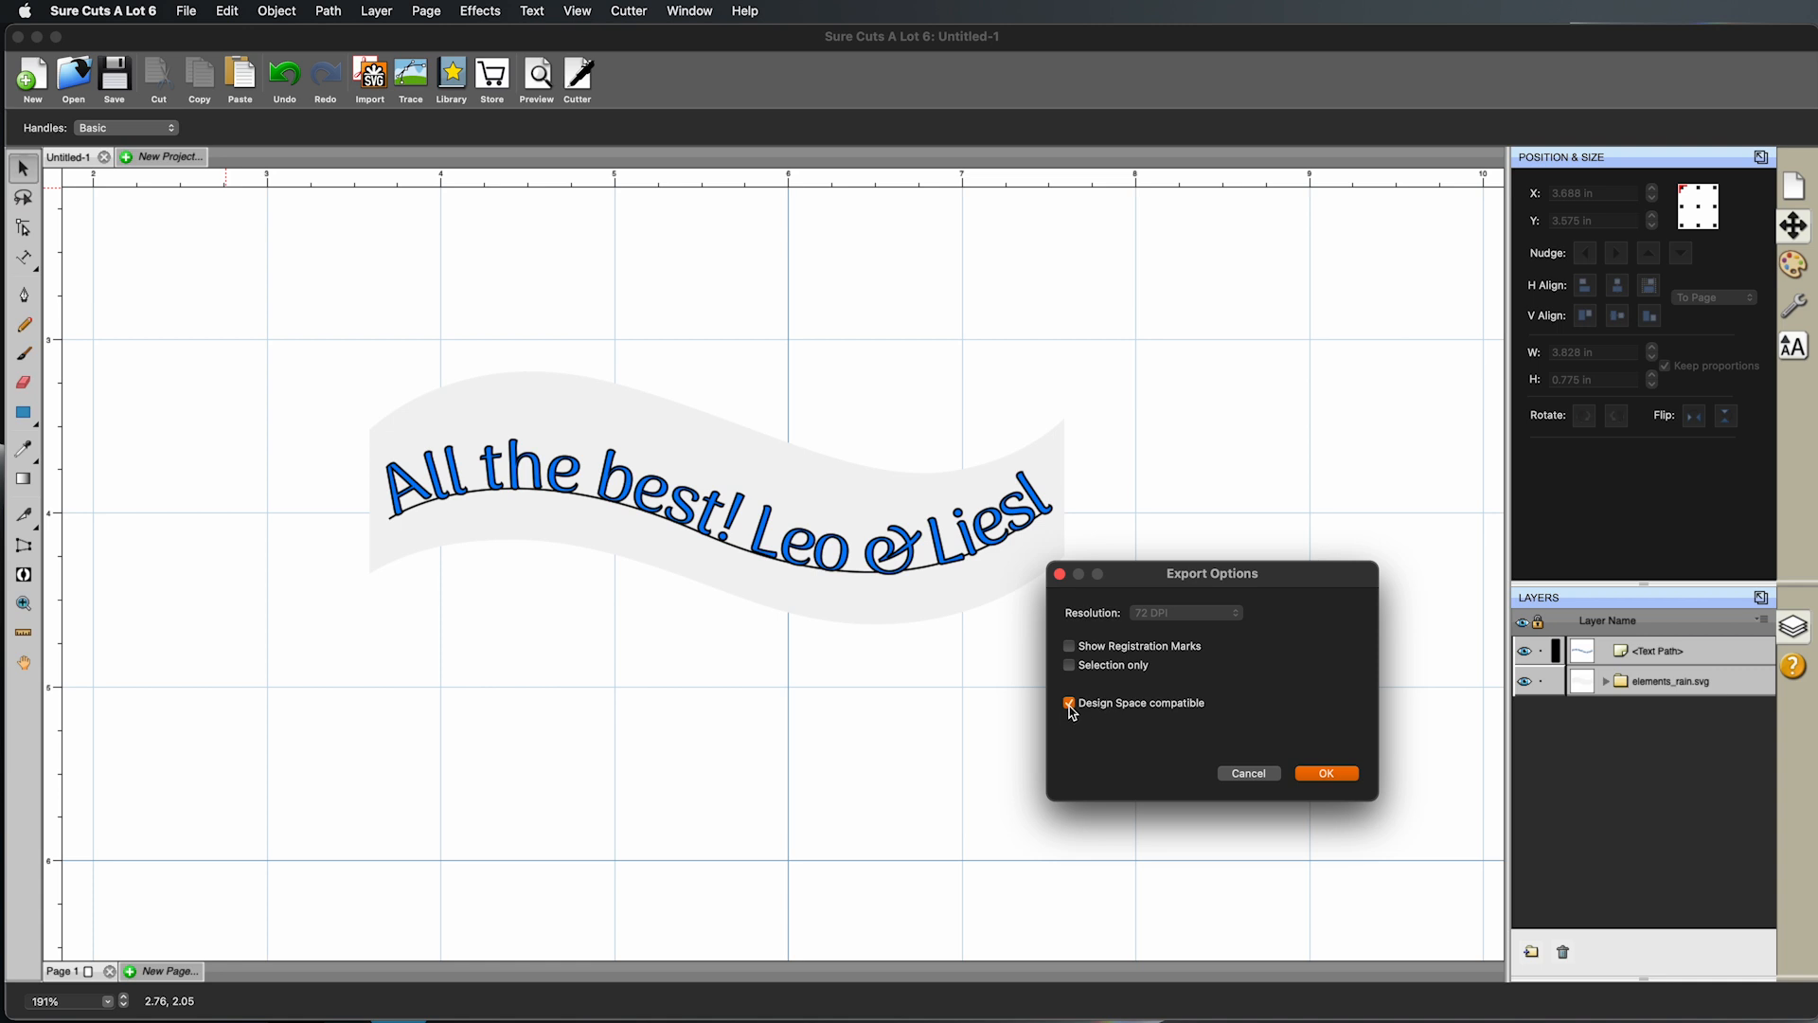
{"action": "left_click", "coordinate": [1326, 774]}
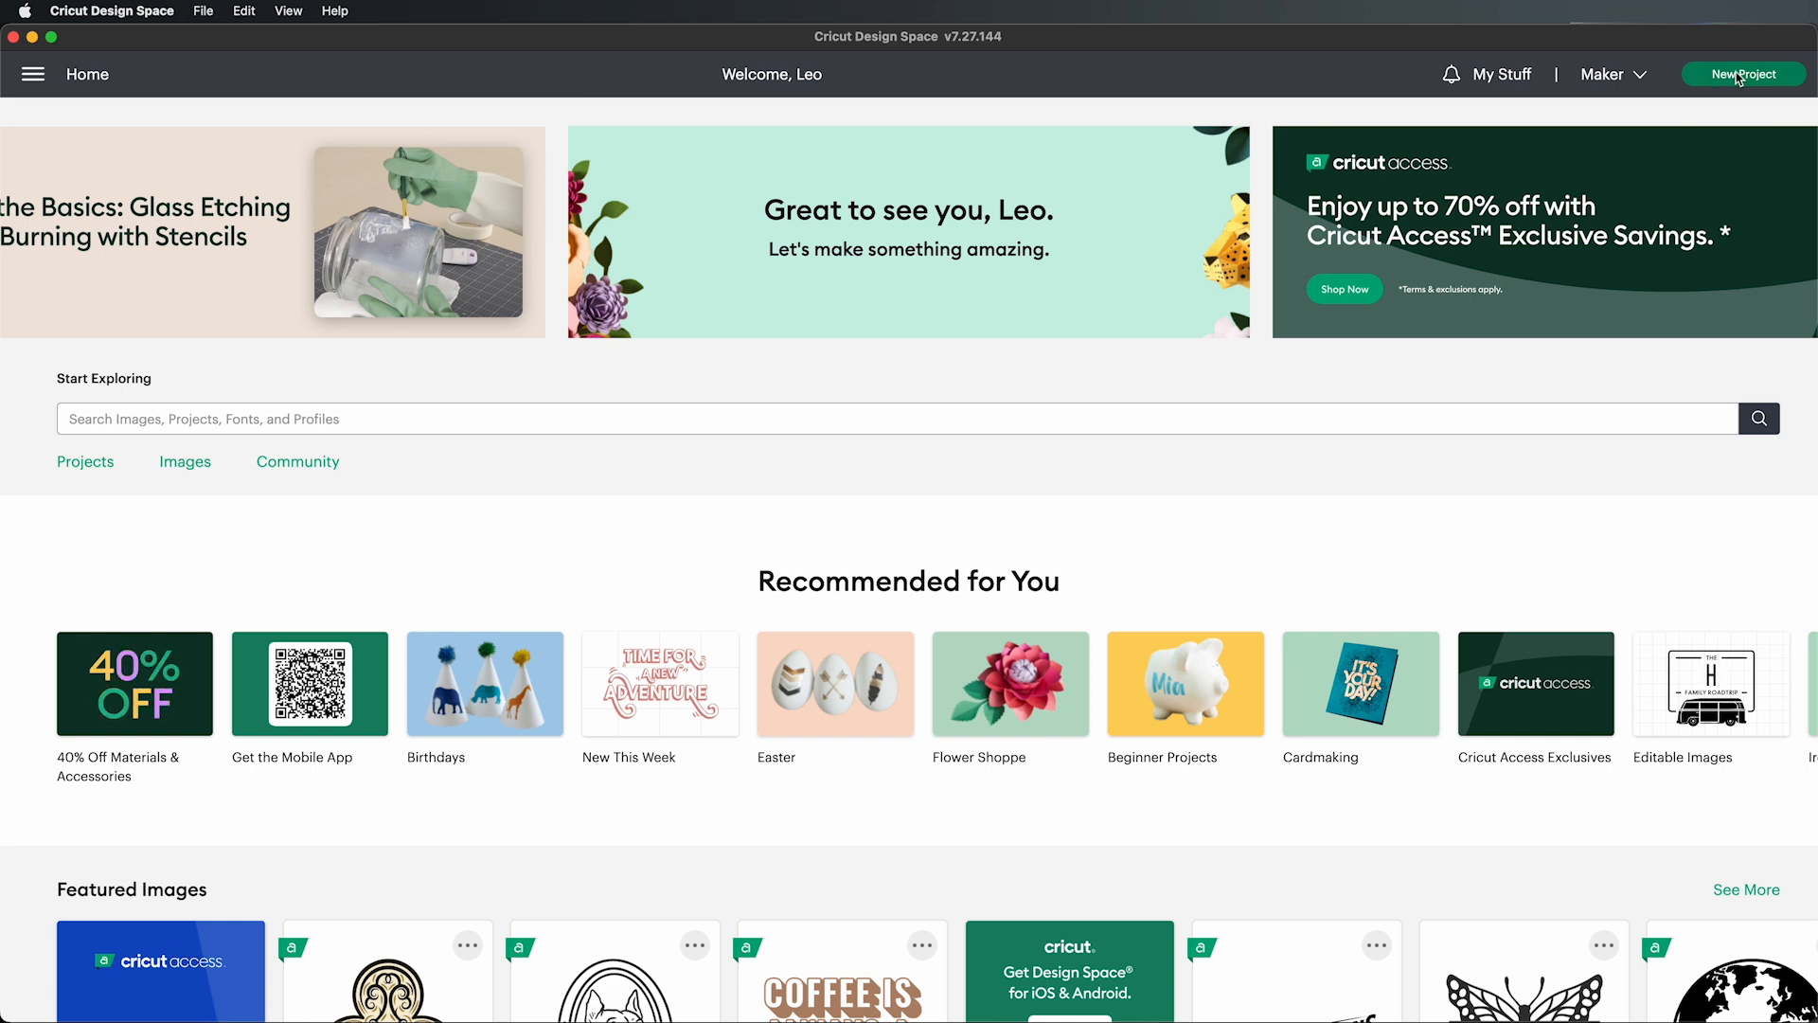
Step: Switch to Cricut Design Space, start a new project and upload all-the-best-pnc.svg from the Desktop
{"action": "left_click", "coordinate": [1738, 76]}
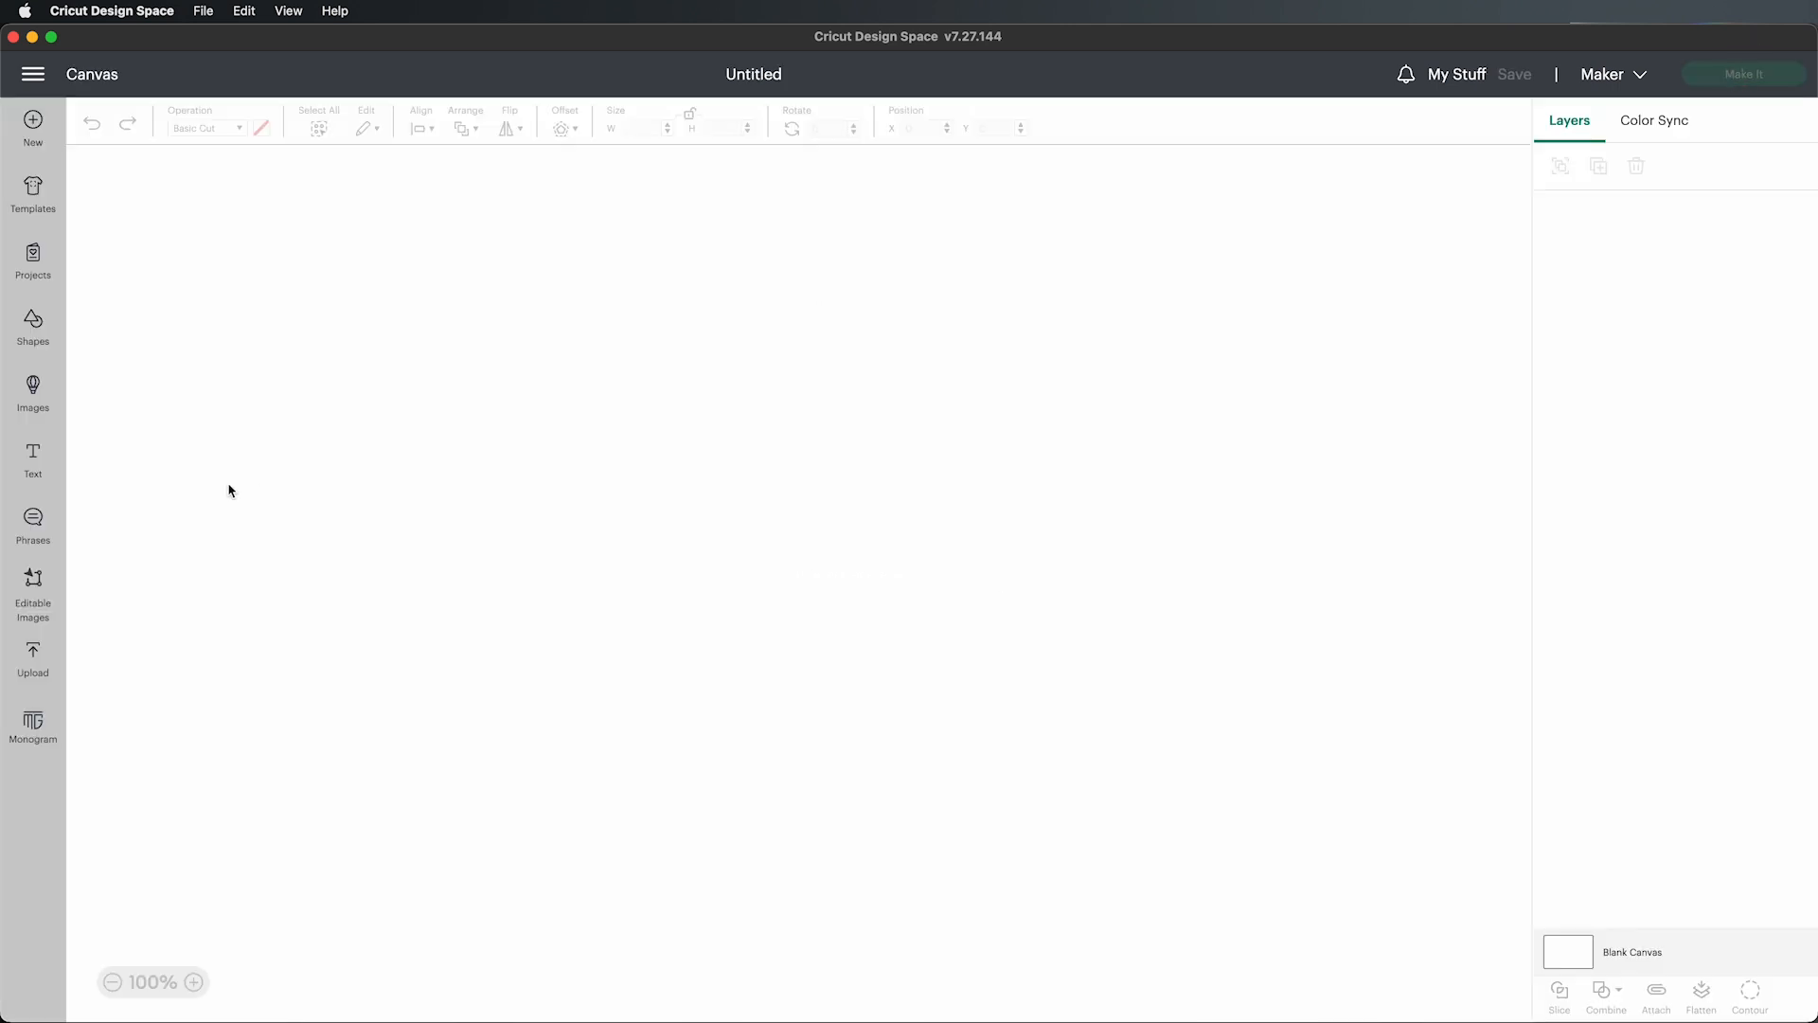
{"action": "left_click", "coordinate": [33, 652]}
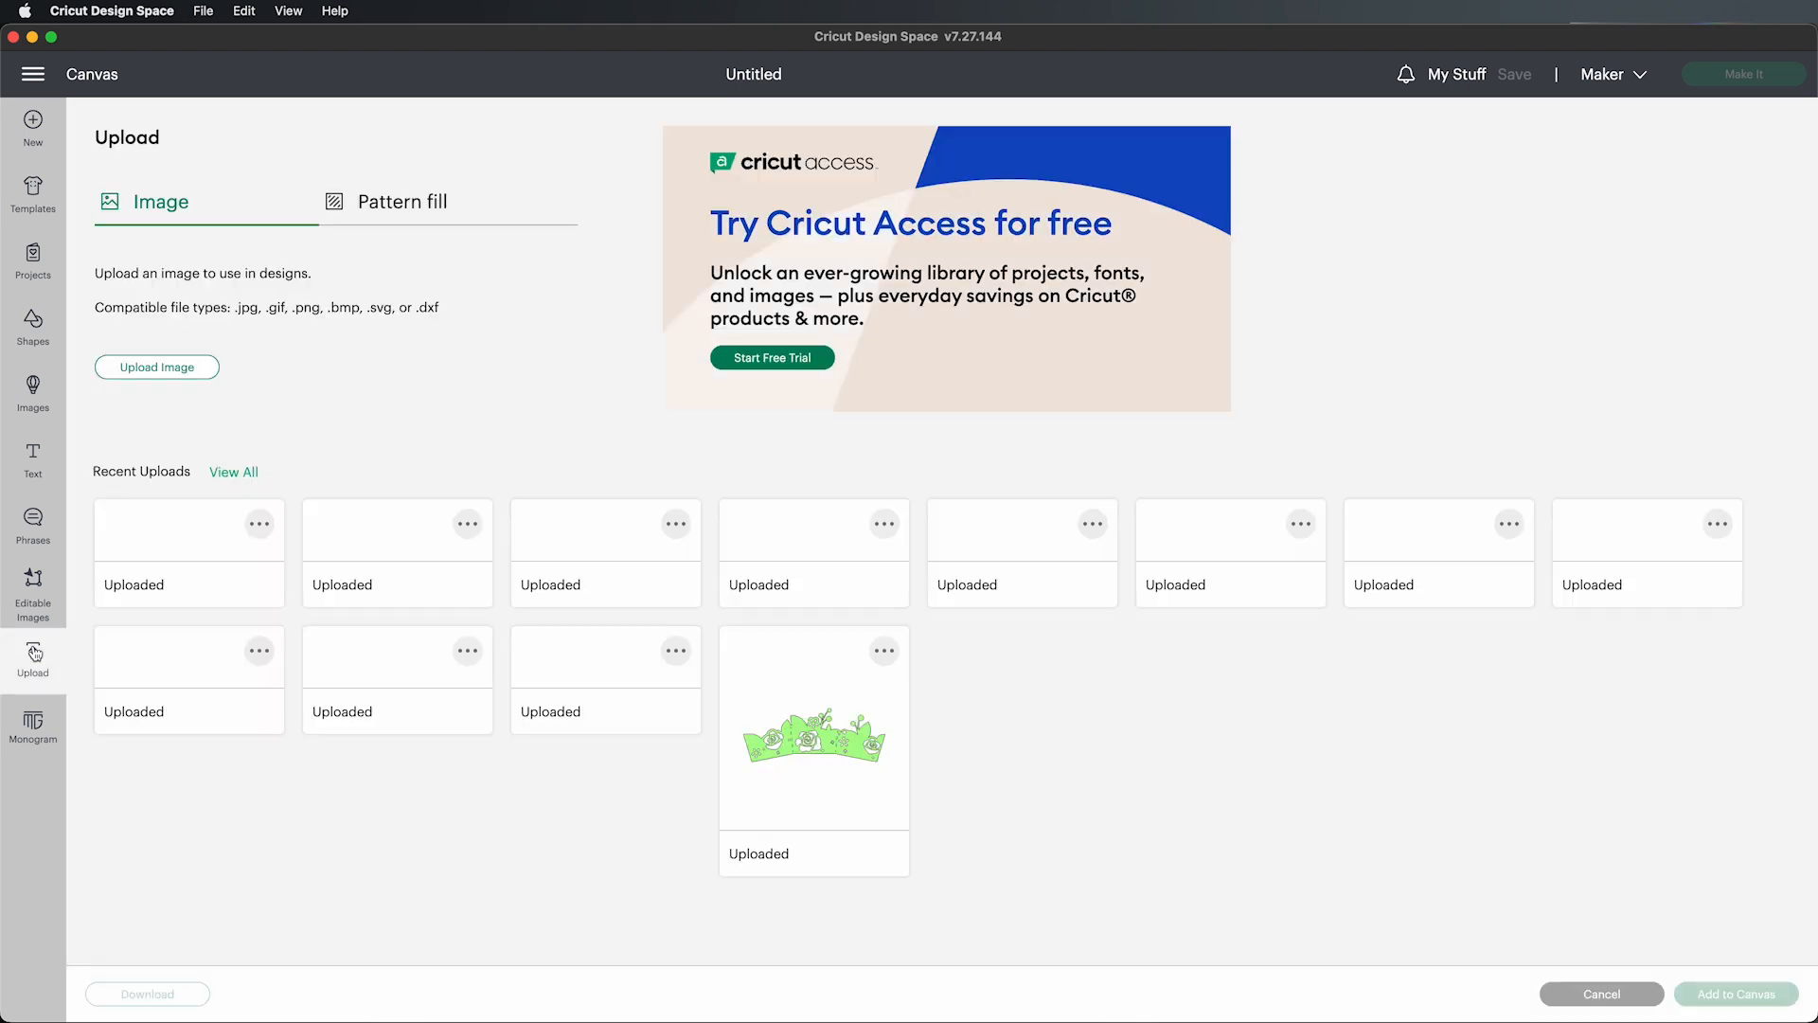
{"action": "left_click", "coordinate": [157, 367]}
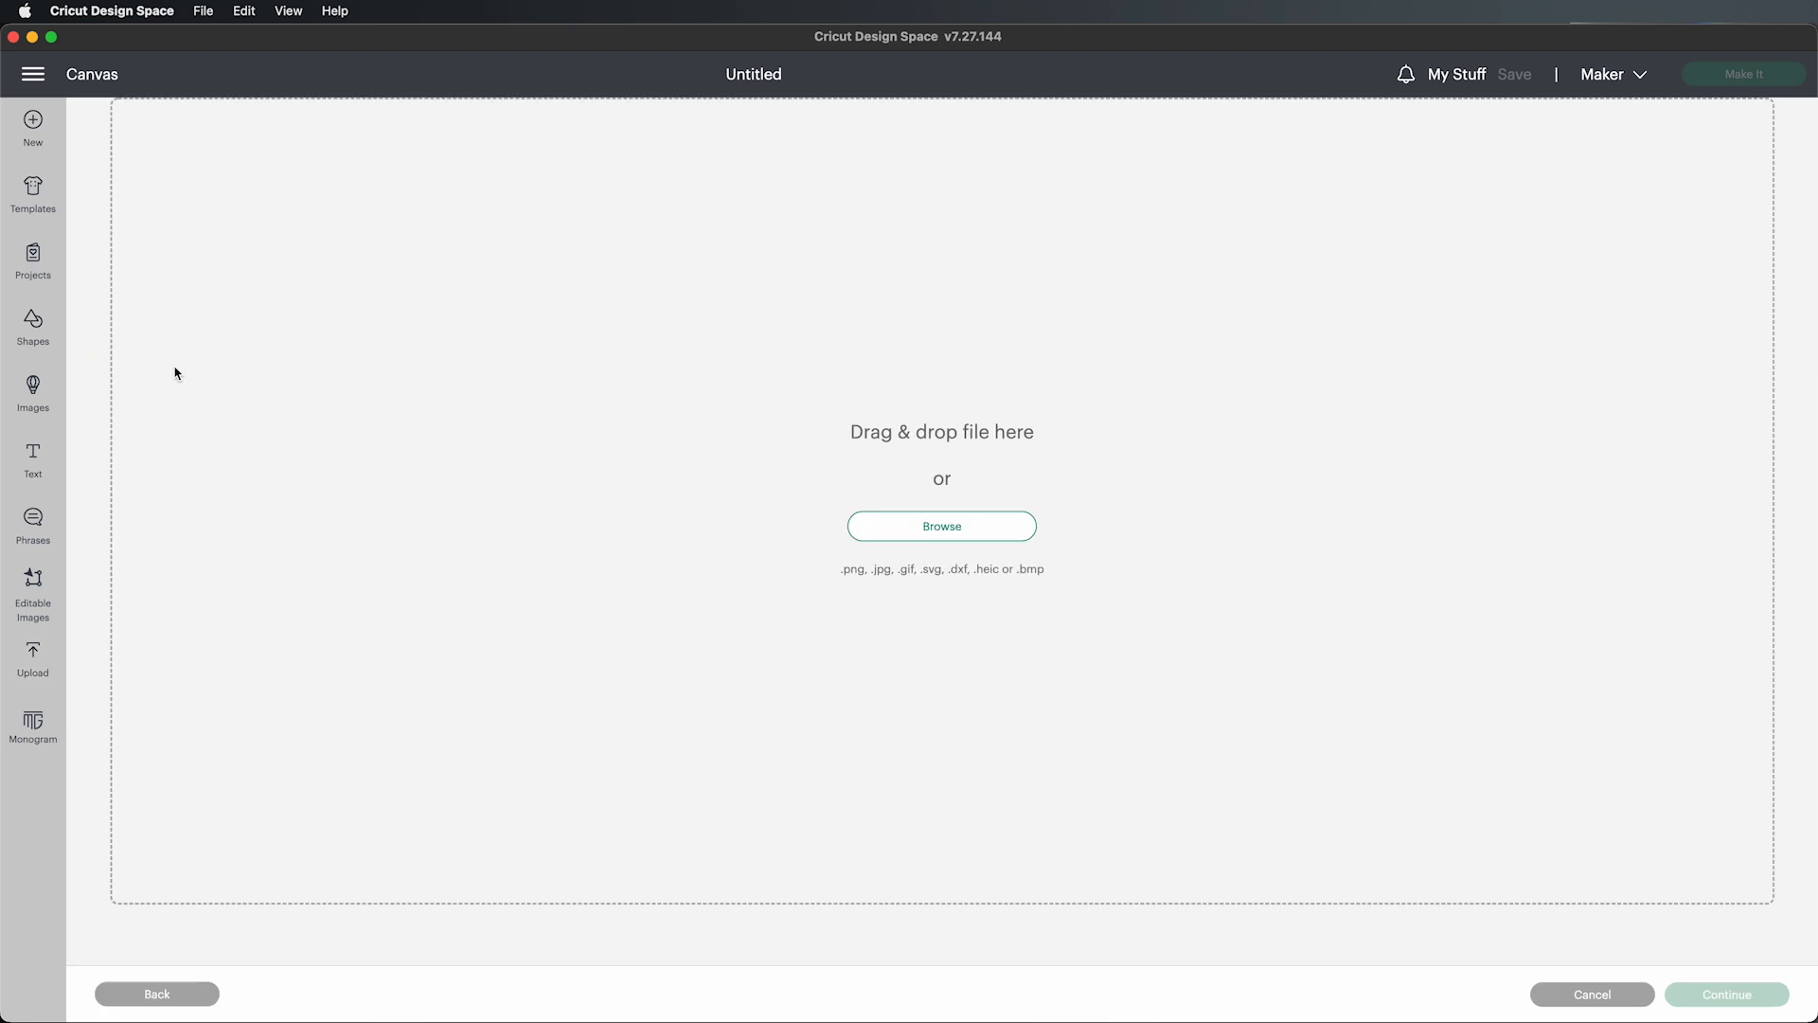
{"action": "left_click", "coordinate": [957, 533]}
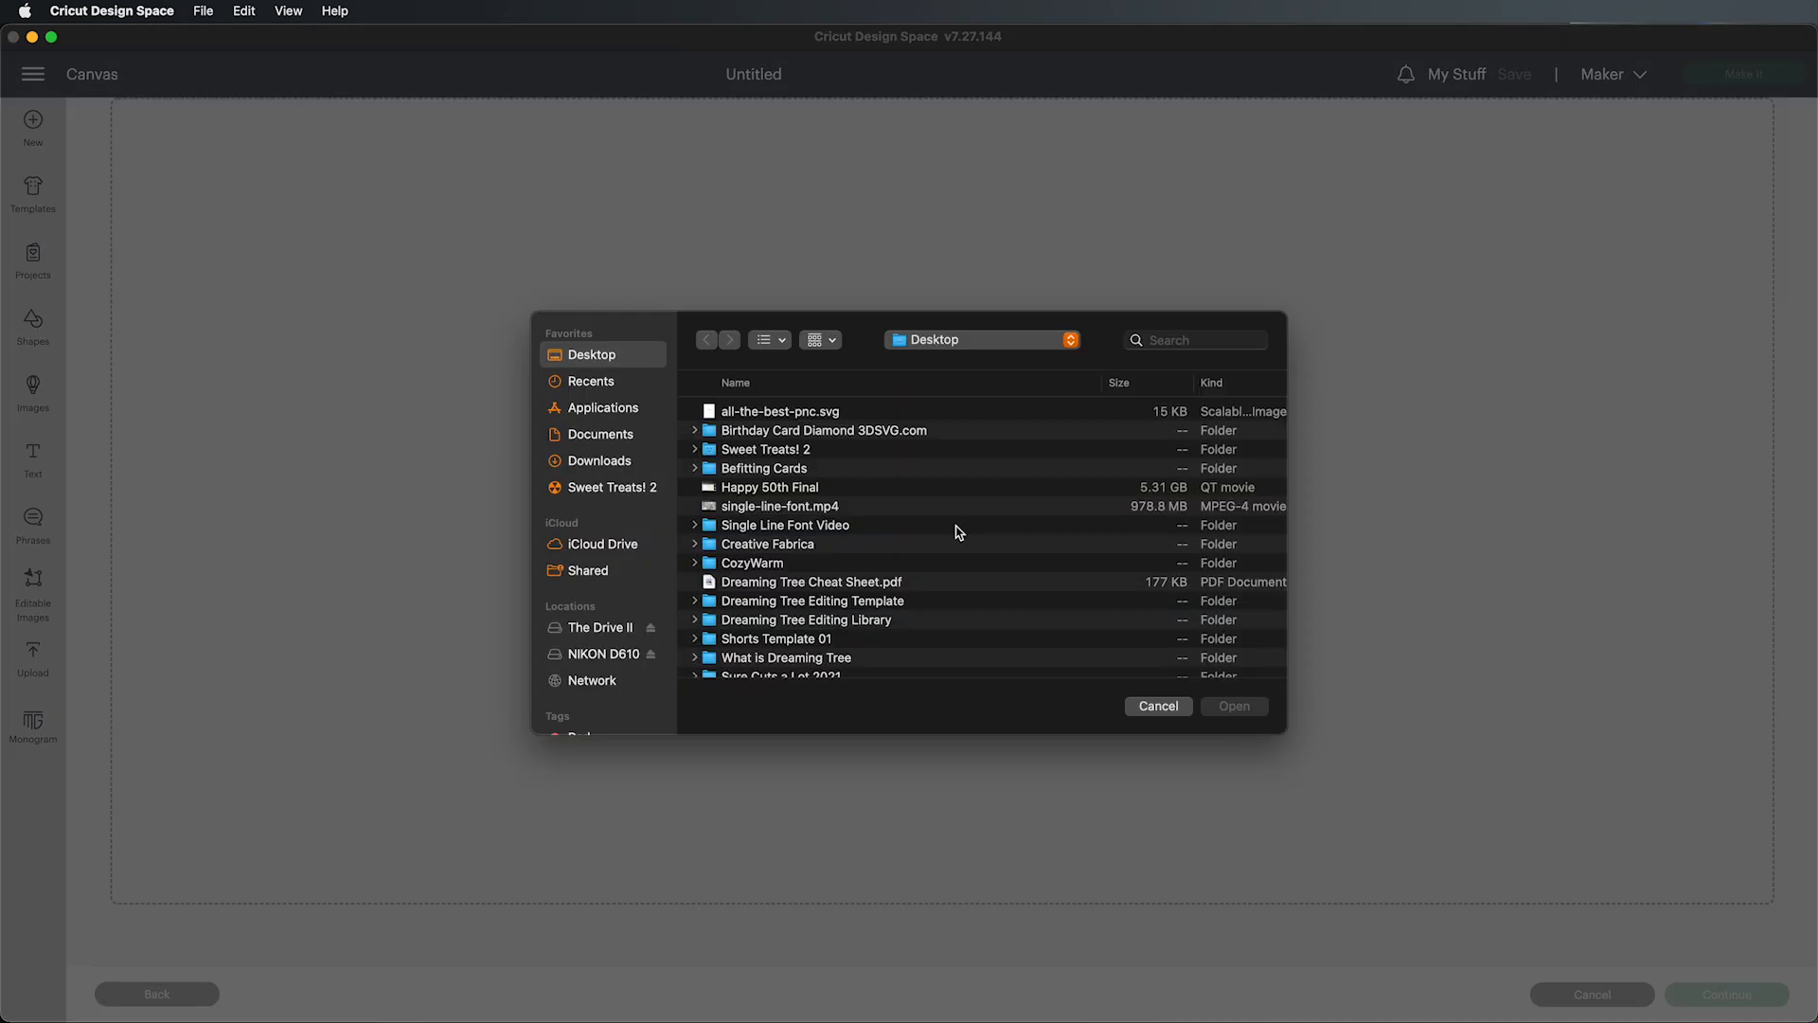
{"action": "left_click", "coordinate": [768, 413]}
{"action": "double_click", "coordinate": [759, 417]}
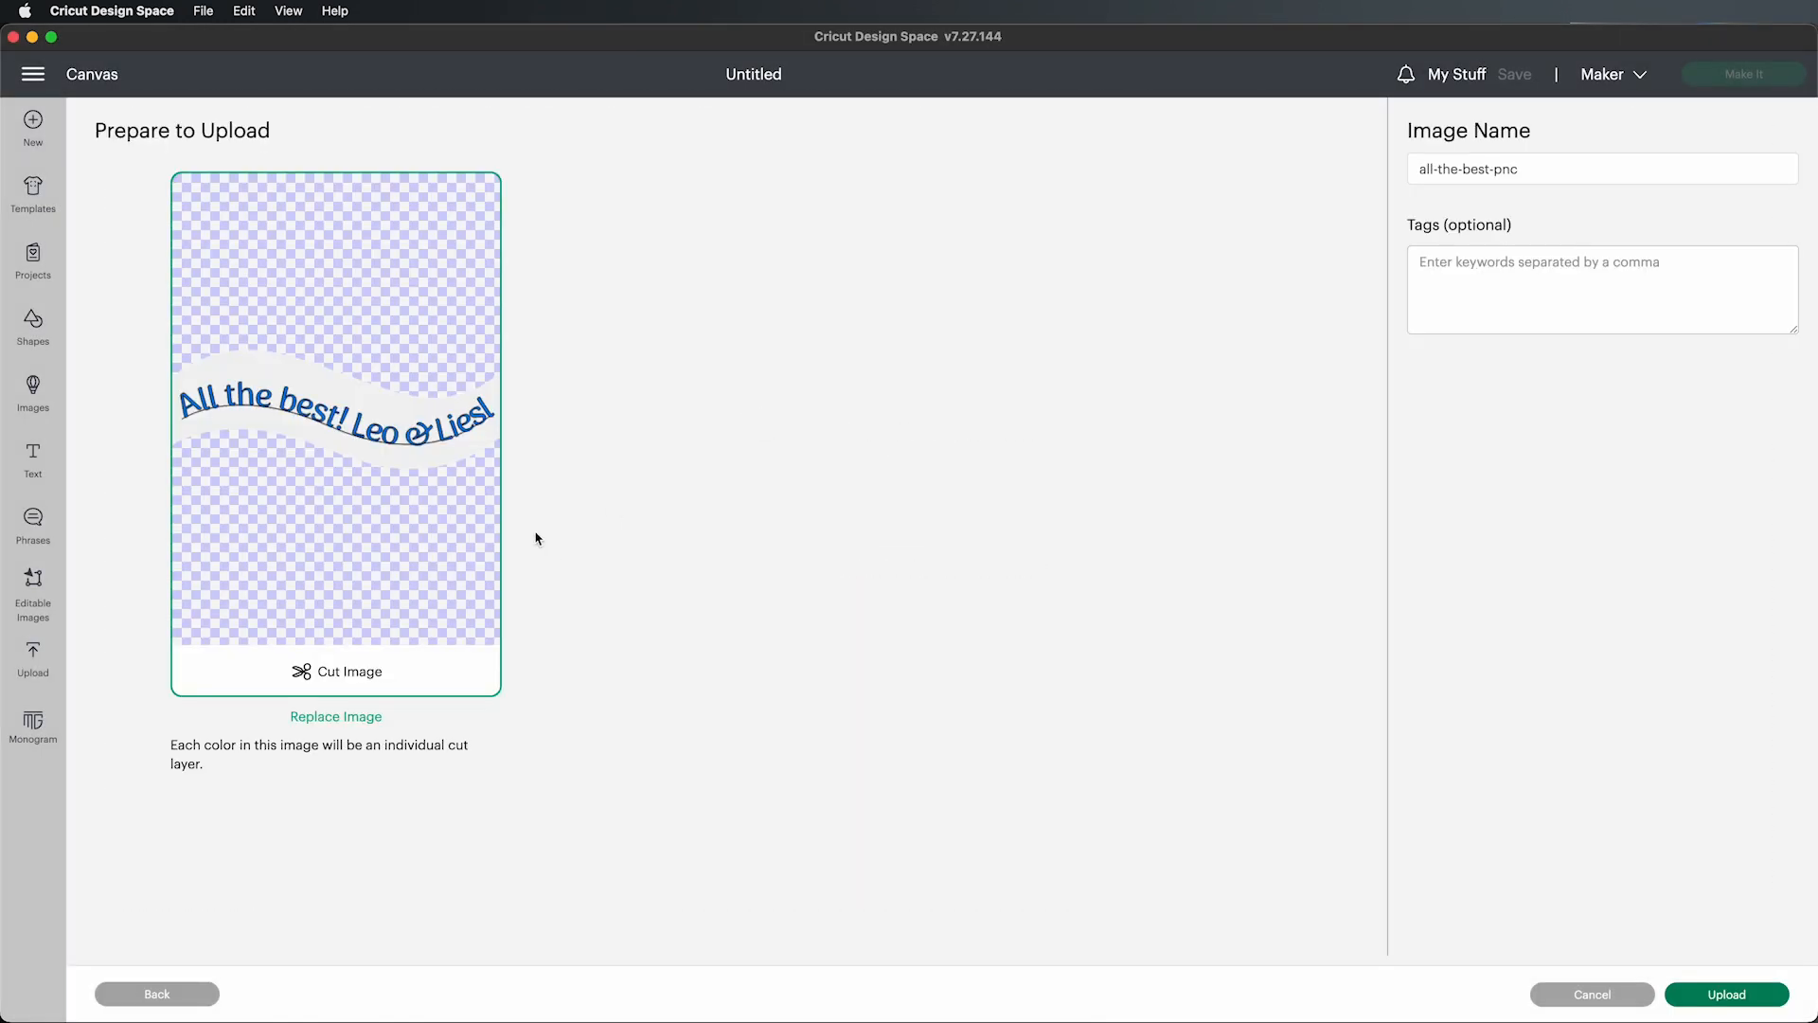
{"action": "left_click", "coordinate": [1729, 996]}
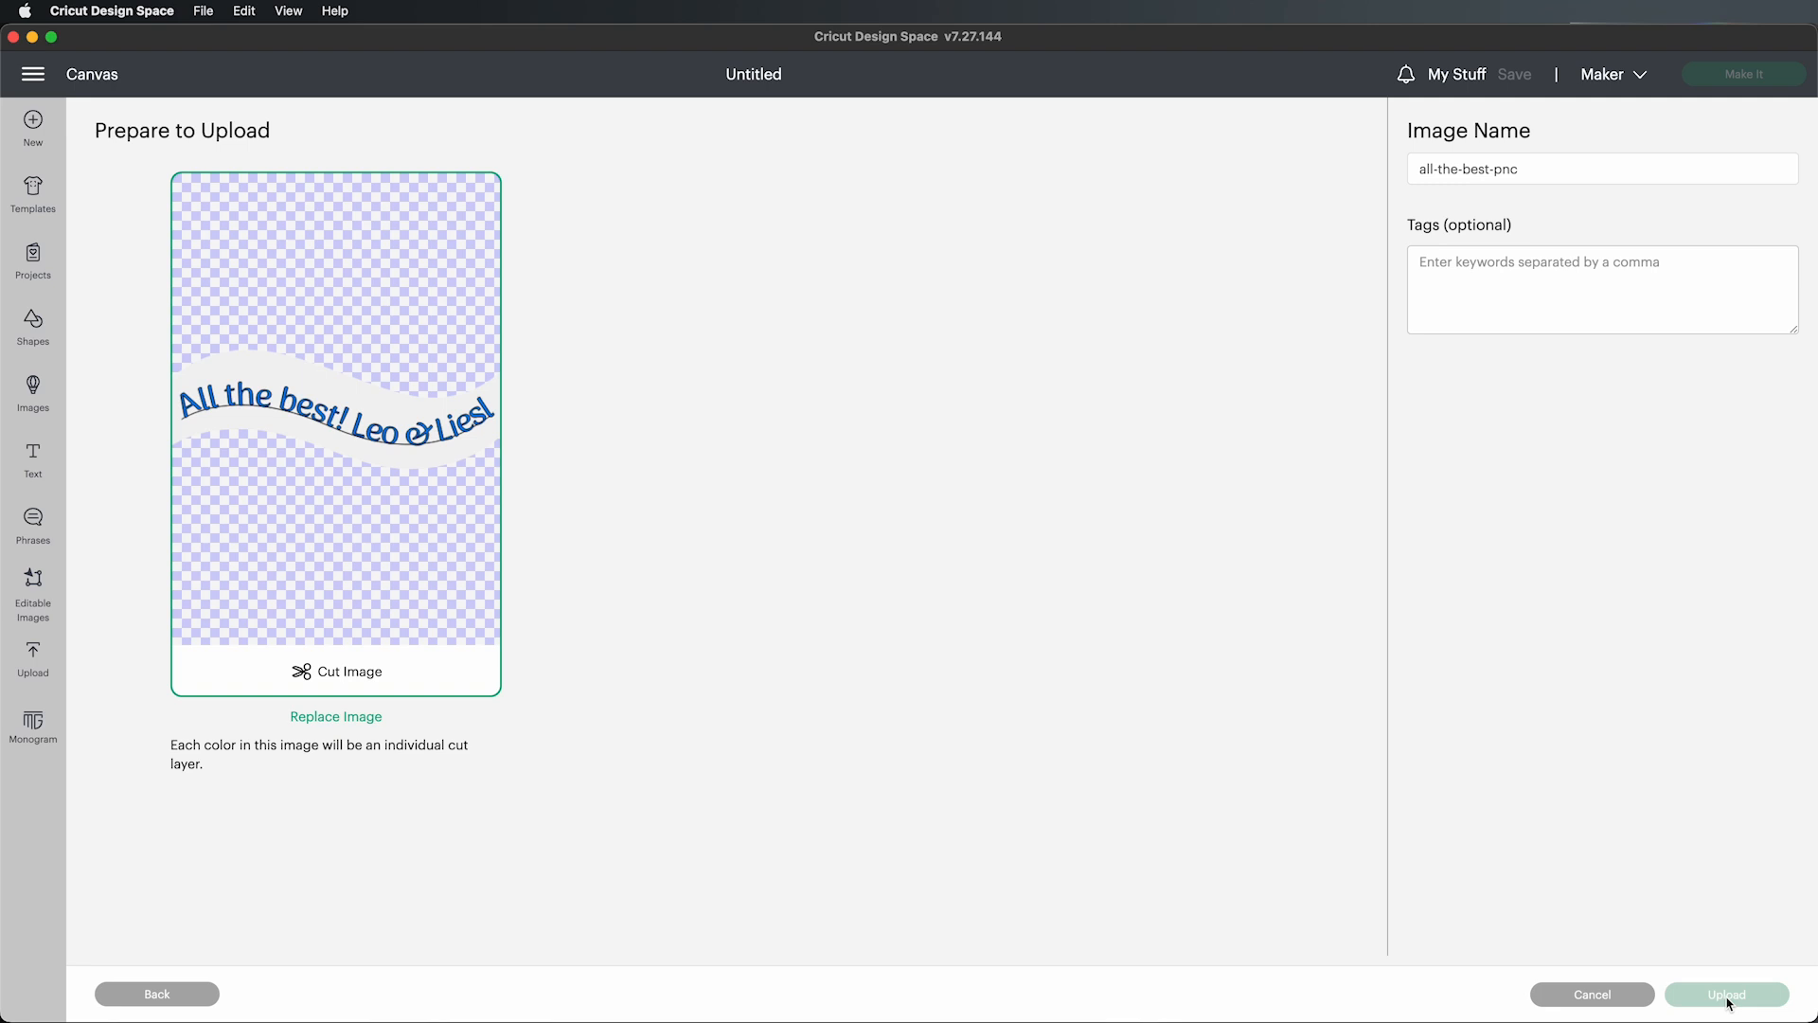
Step: Add the uploaded greeting wave image to the canvas and deselect it
{"action": "left_click", "coordinate": [239, 620]}
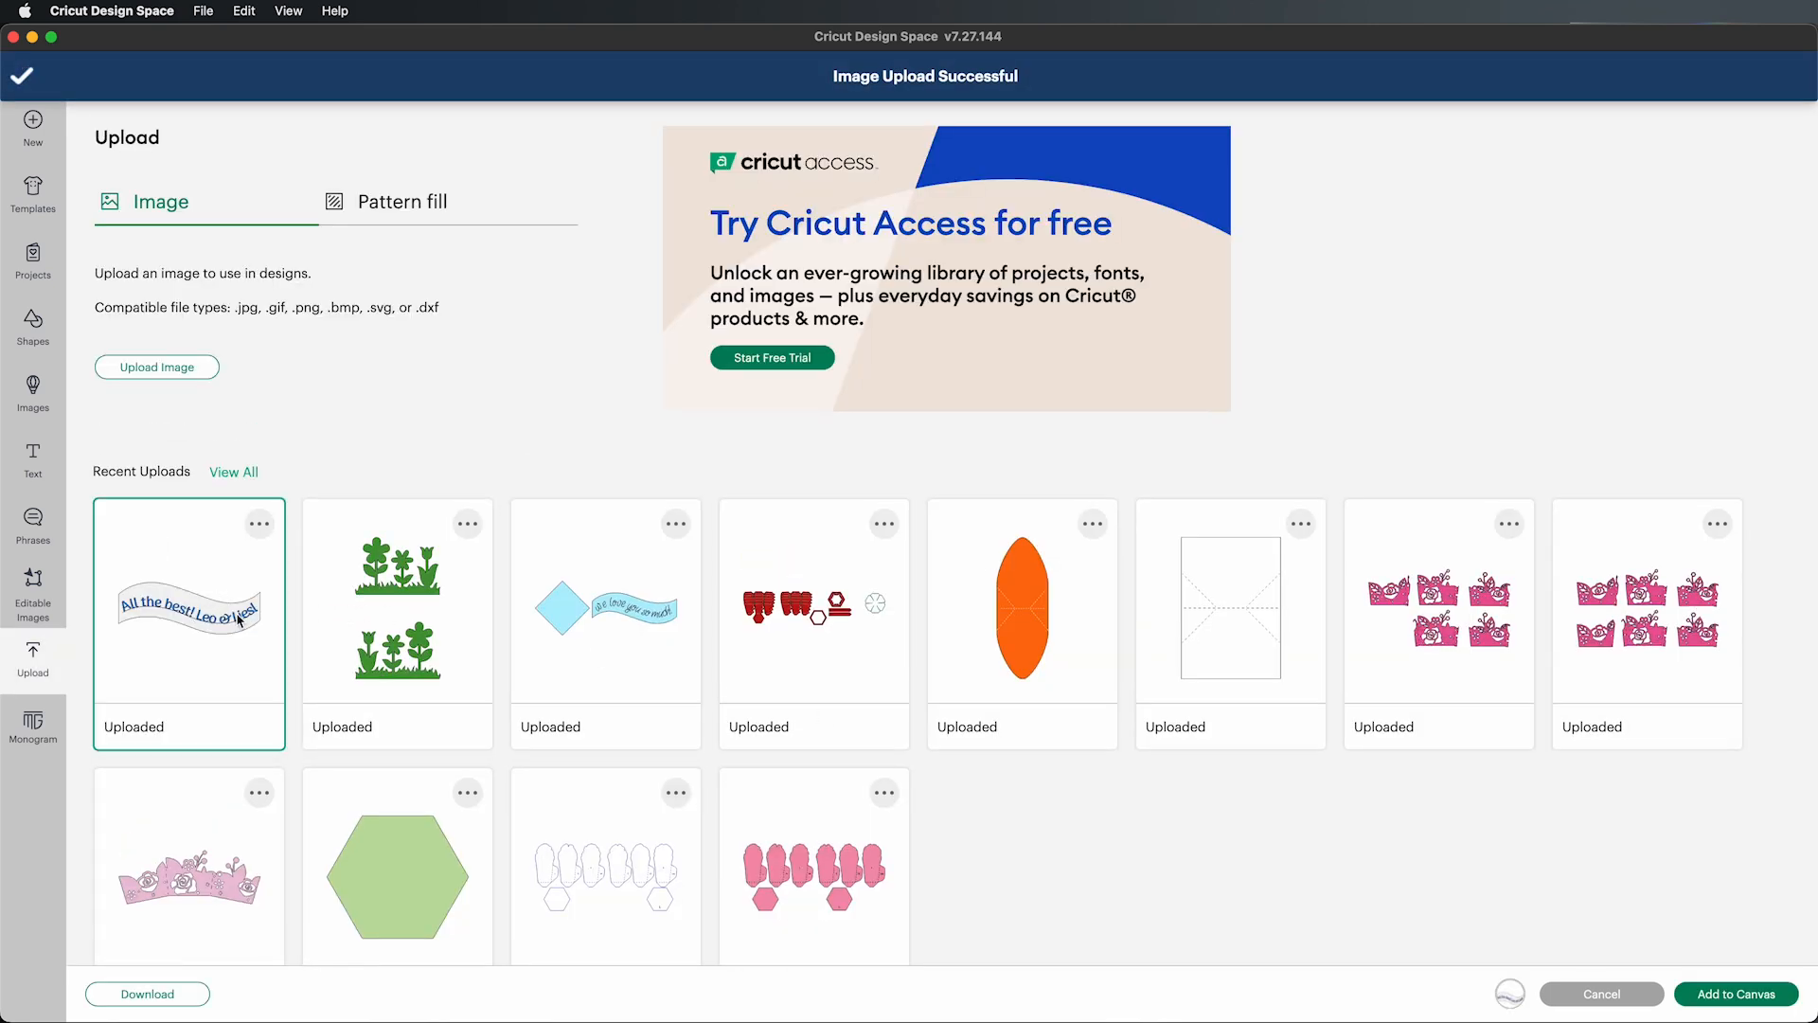
{"action": "left_click", "coordinate": [1725, 996]}
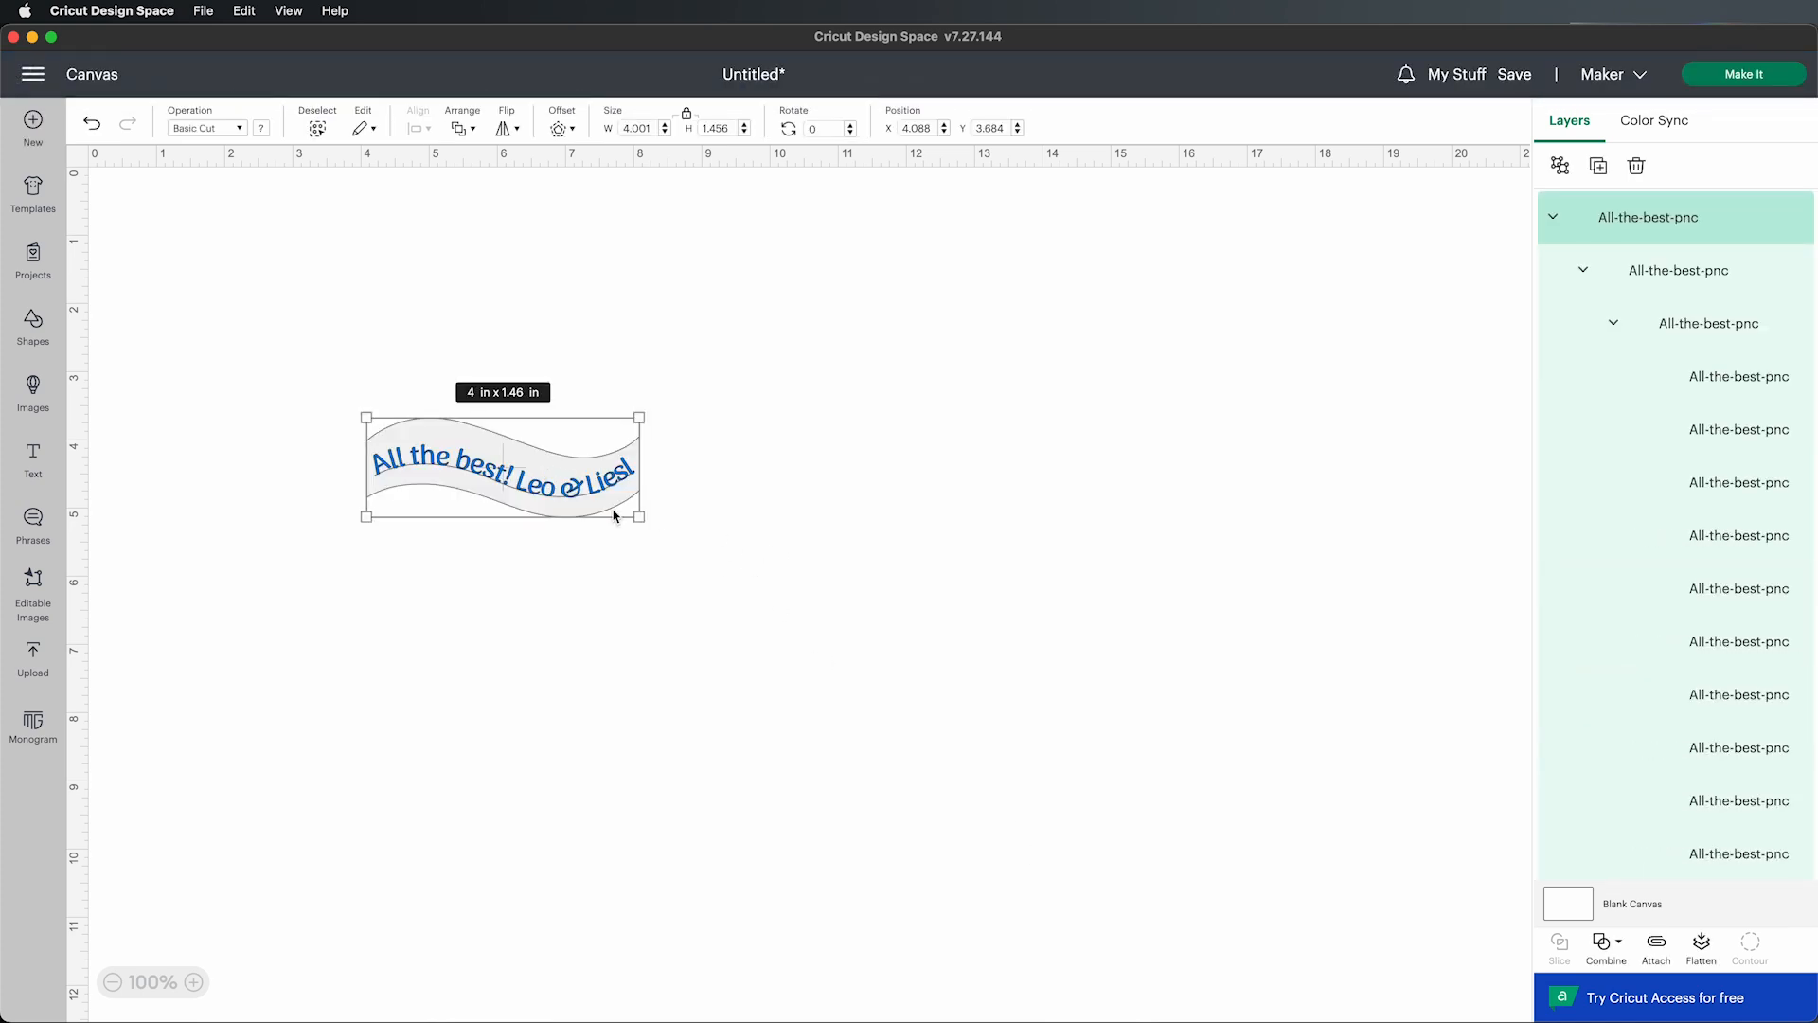
{"action": "left_click", "coordinate": [842, 436]}
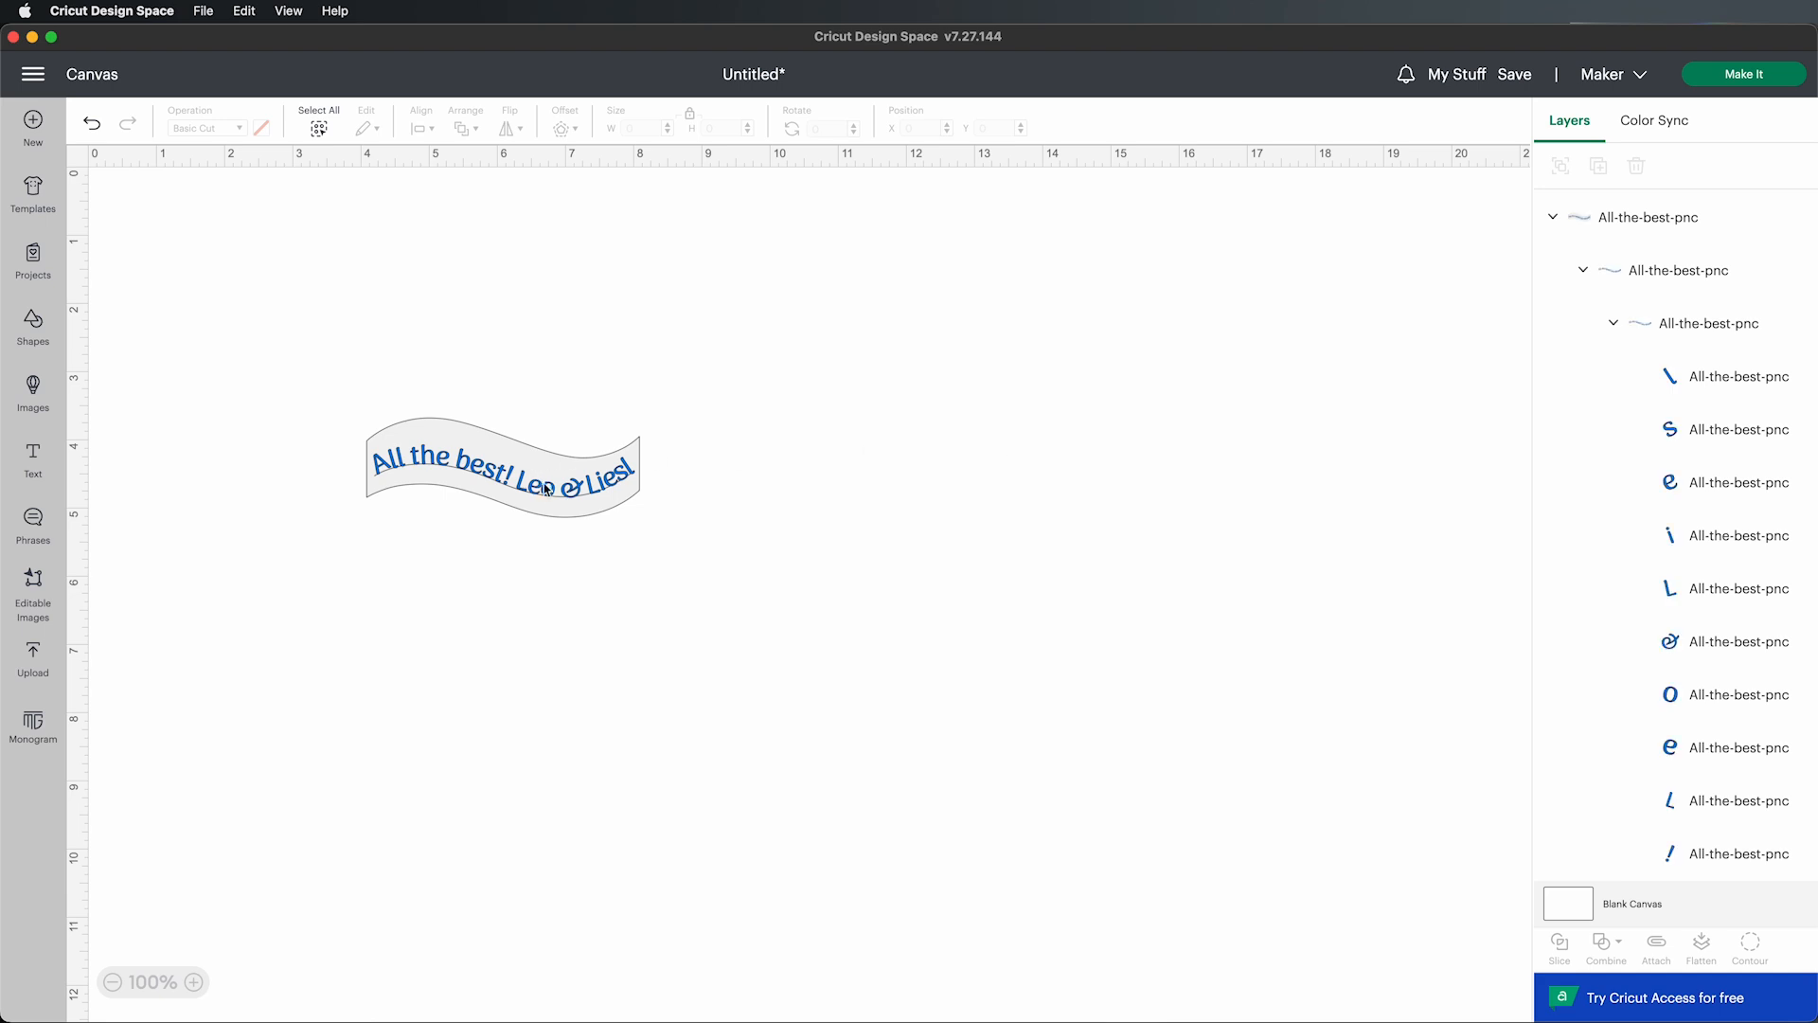
Step: Hide the layer of the curved baseline that runs under the greeting letters
{"action": "scroll", "coordinate": [1652, 599], "scroll_direction": "down", "scroll_amount": 8}
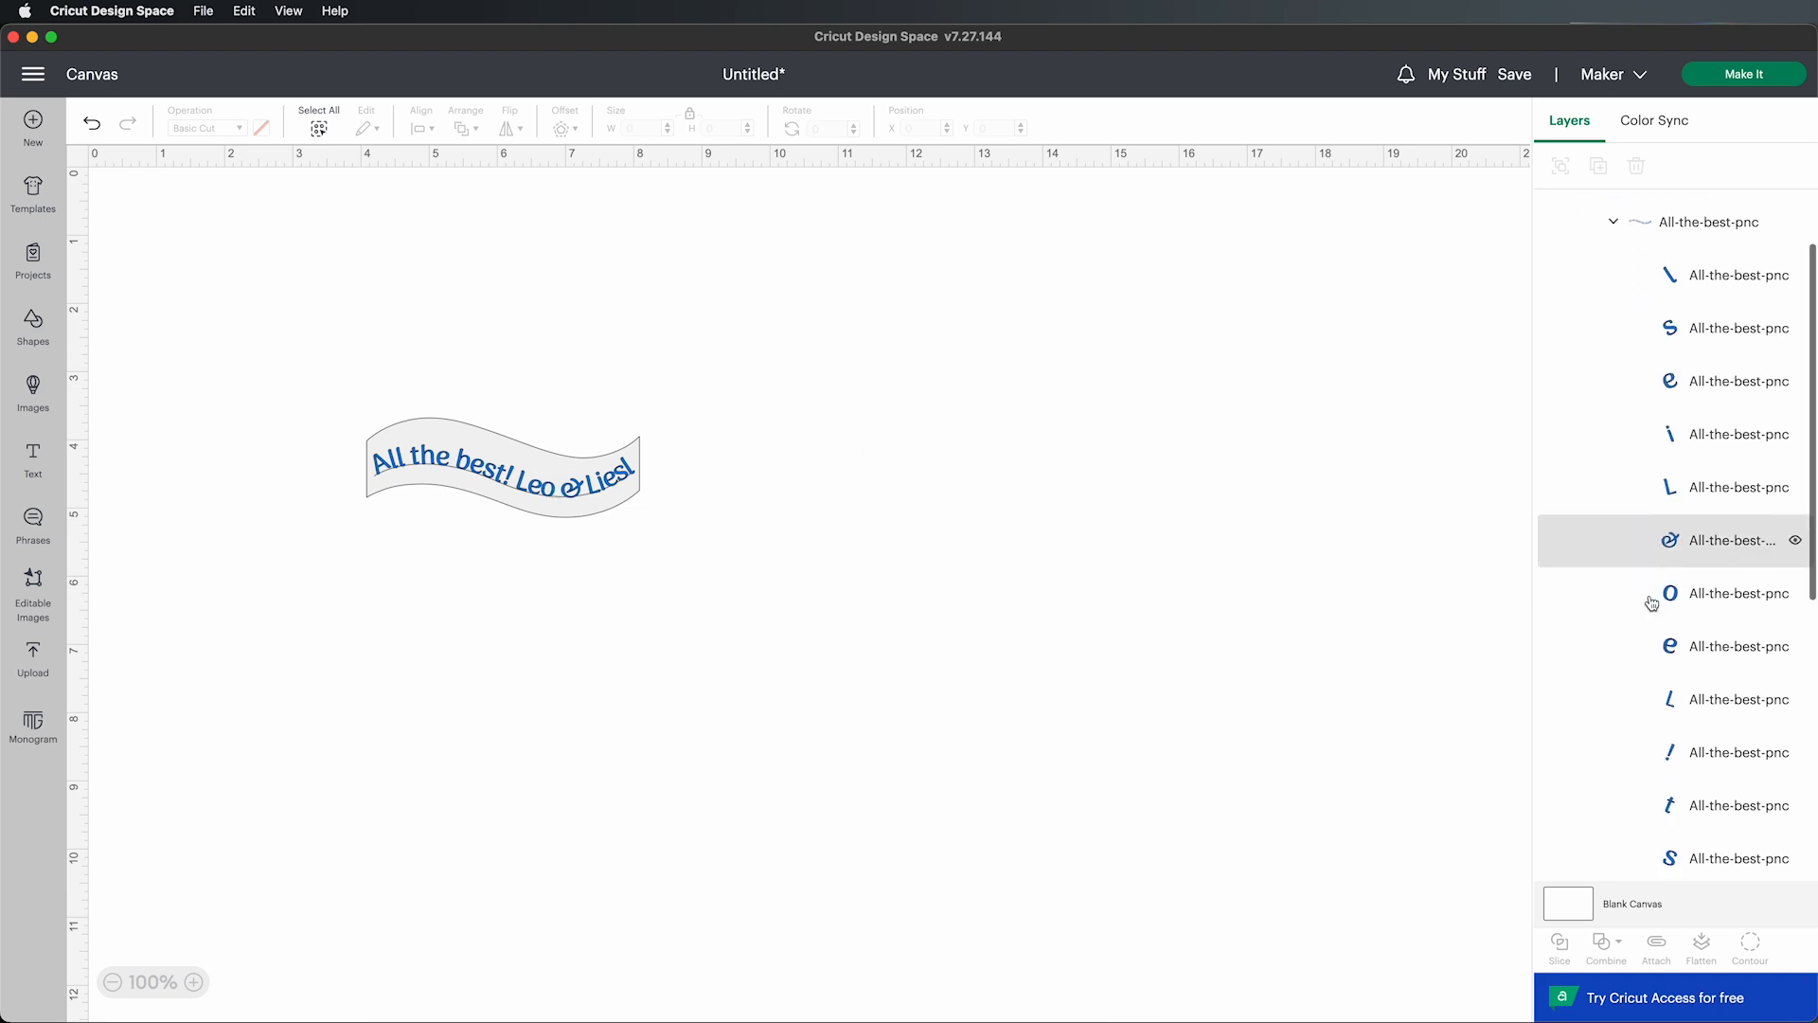
{"action": "scroll", "coordinate": [1652, 603], "scroll_direction": "down", "scroll_amount": 1}
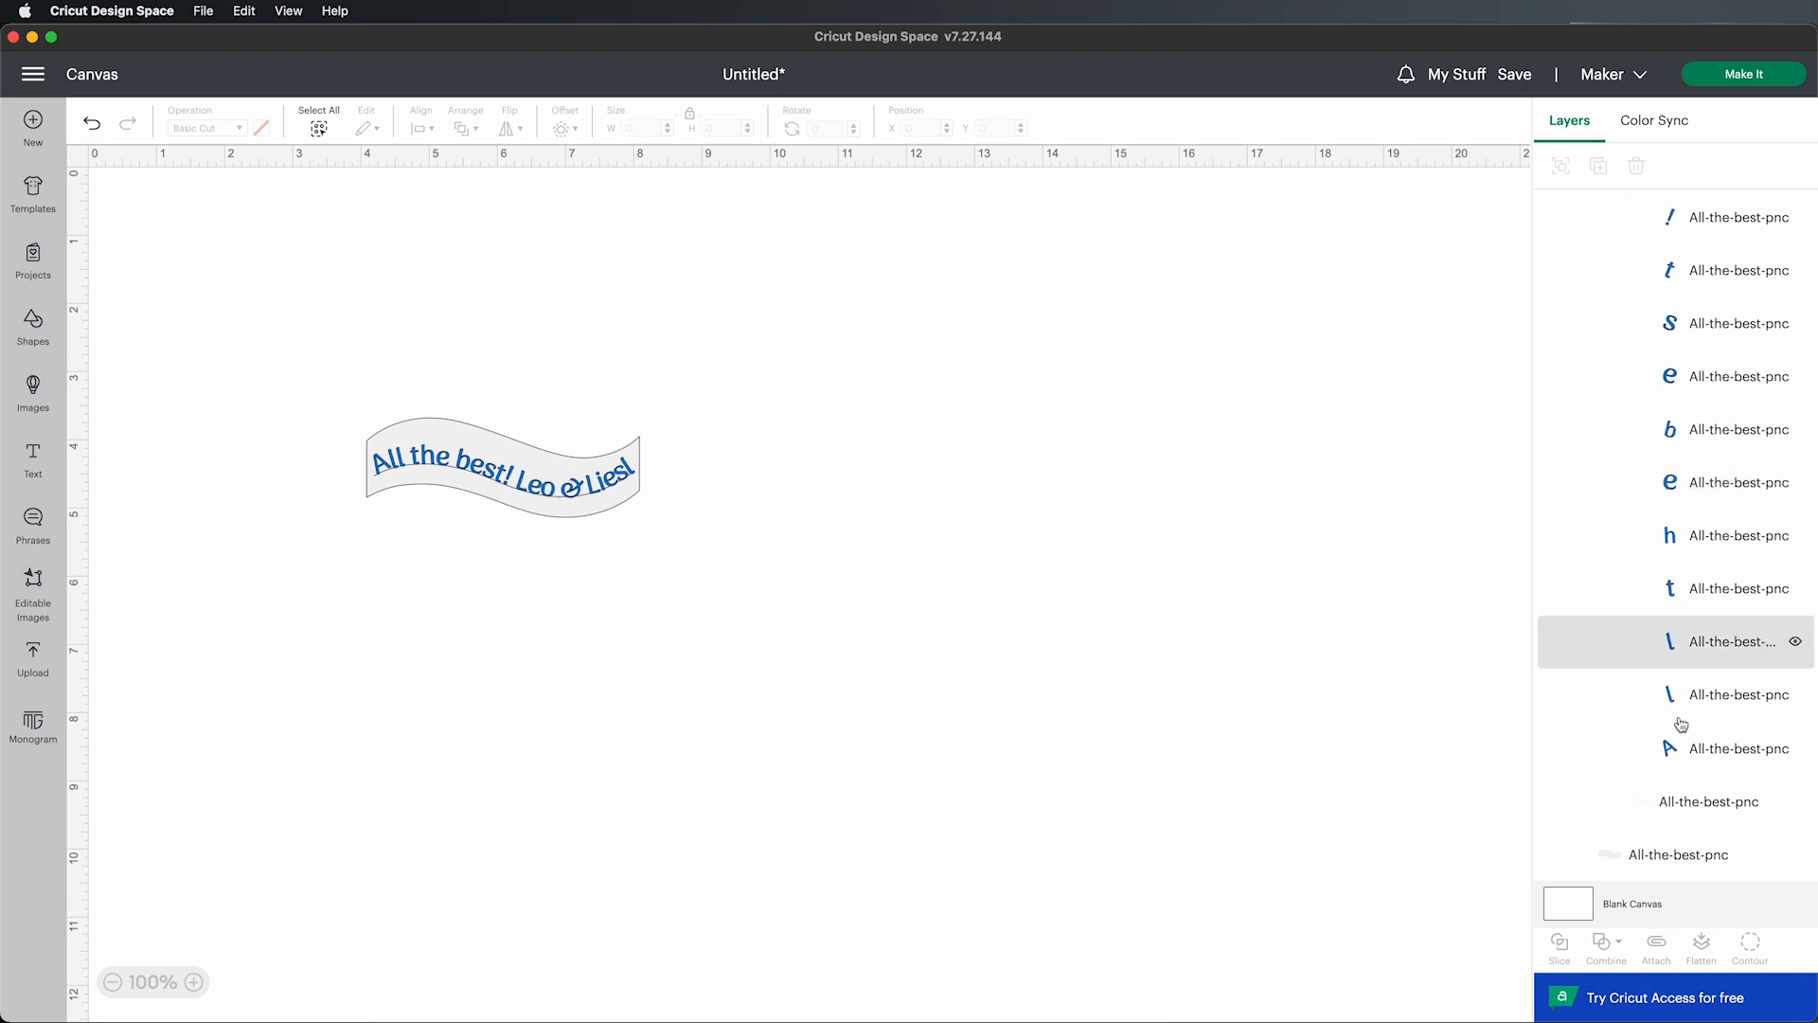
{"action": "left_click", "coordinate": [1795, 802]}
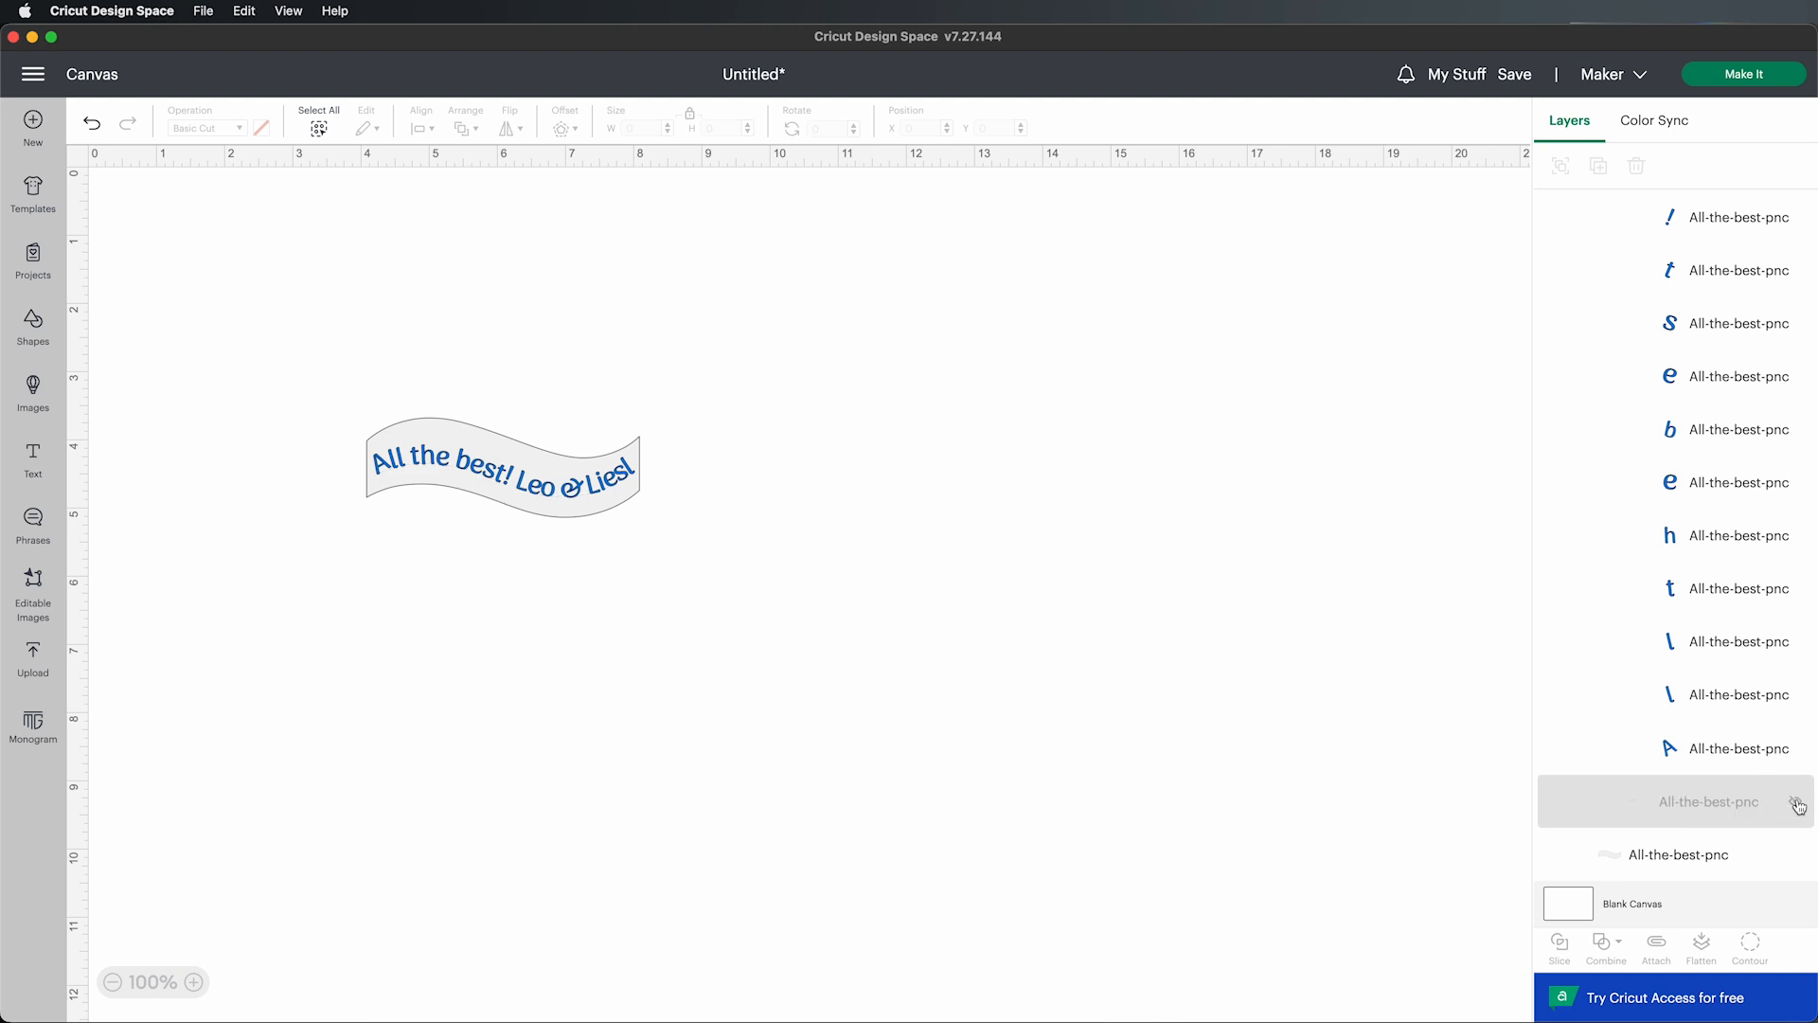
{"action": "left_click", "coordinate": [1795, 804]}
{"action": "left_click", "coordinate": [1796, 804]}
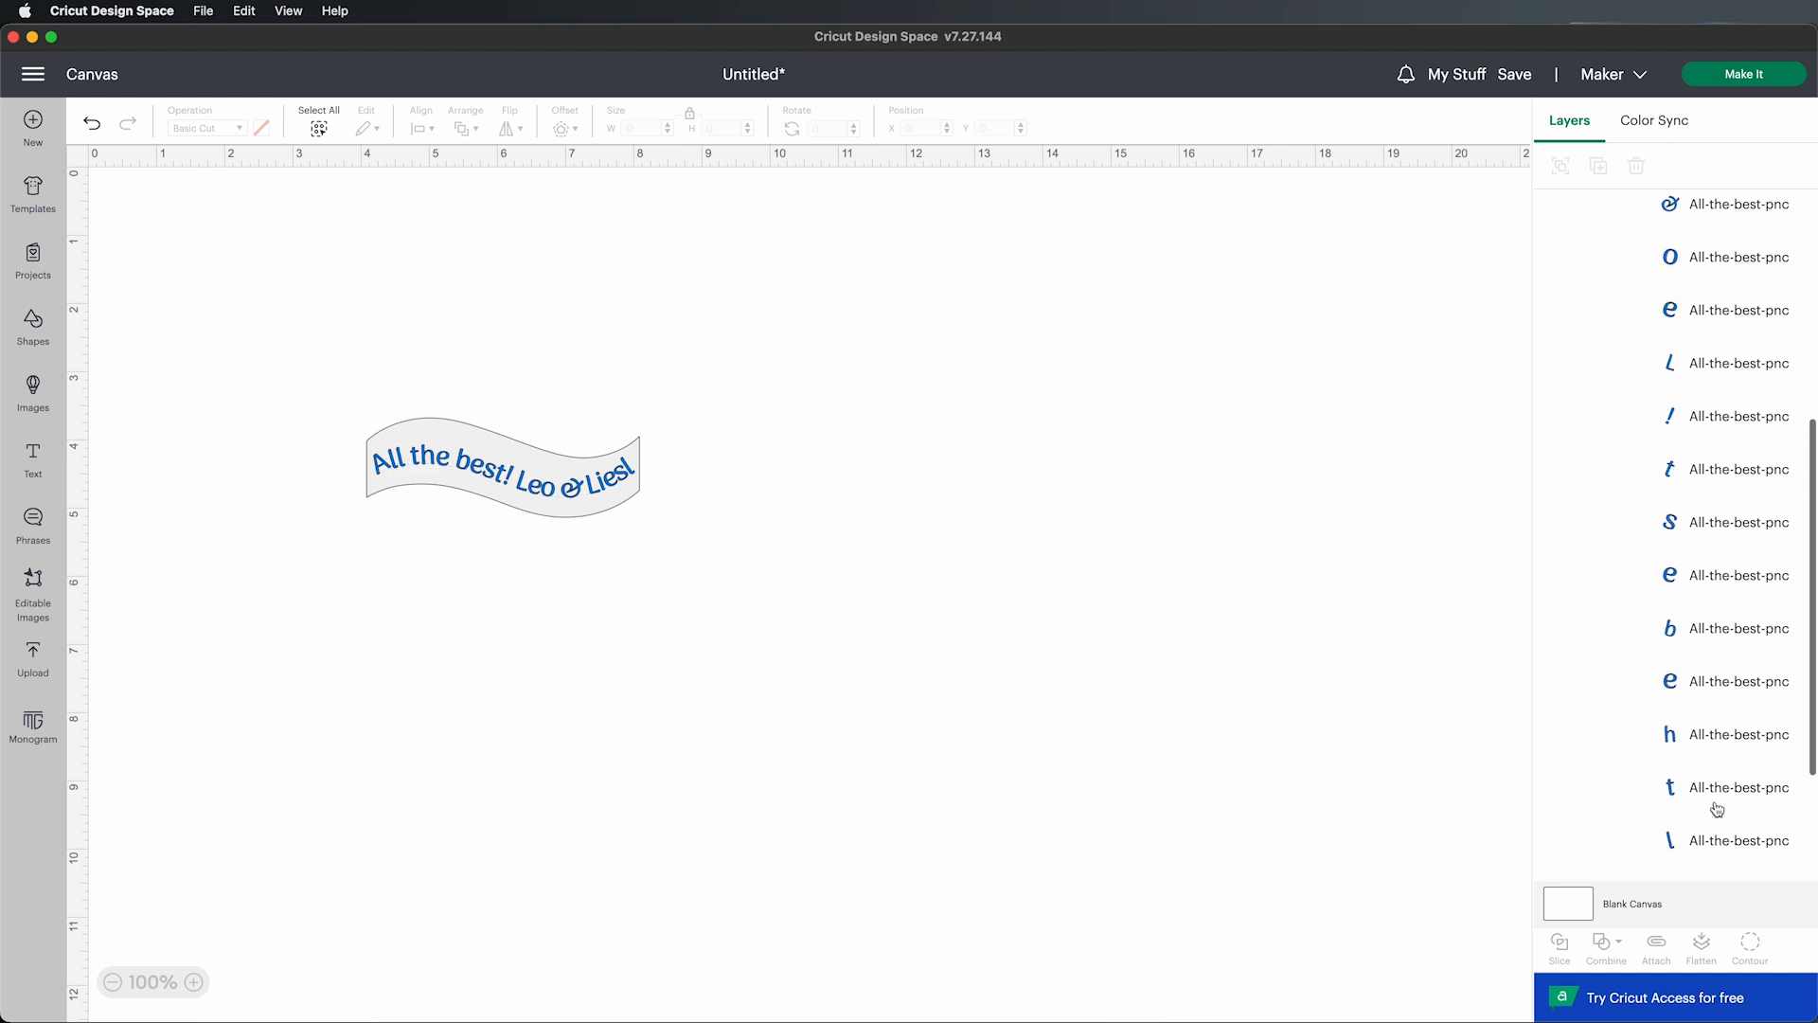
Step: Change the wave layer's material color from light grey to white
{"action": "left_click", "coordinate": [1668, 869]}
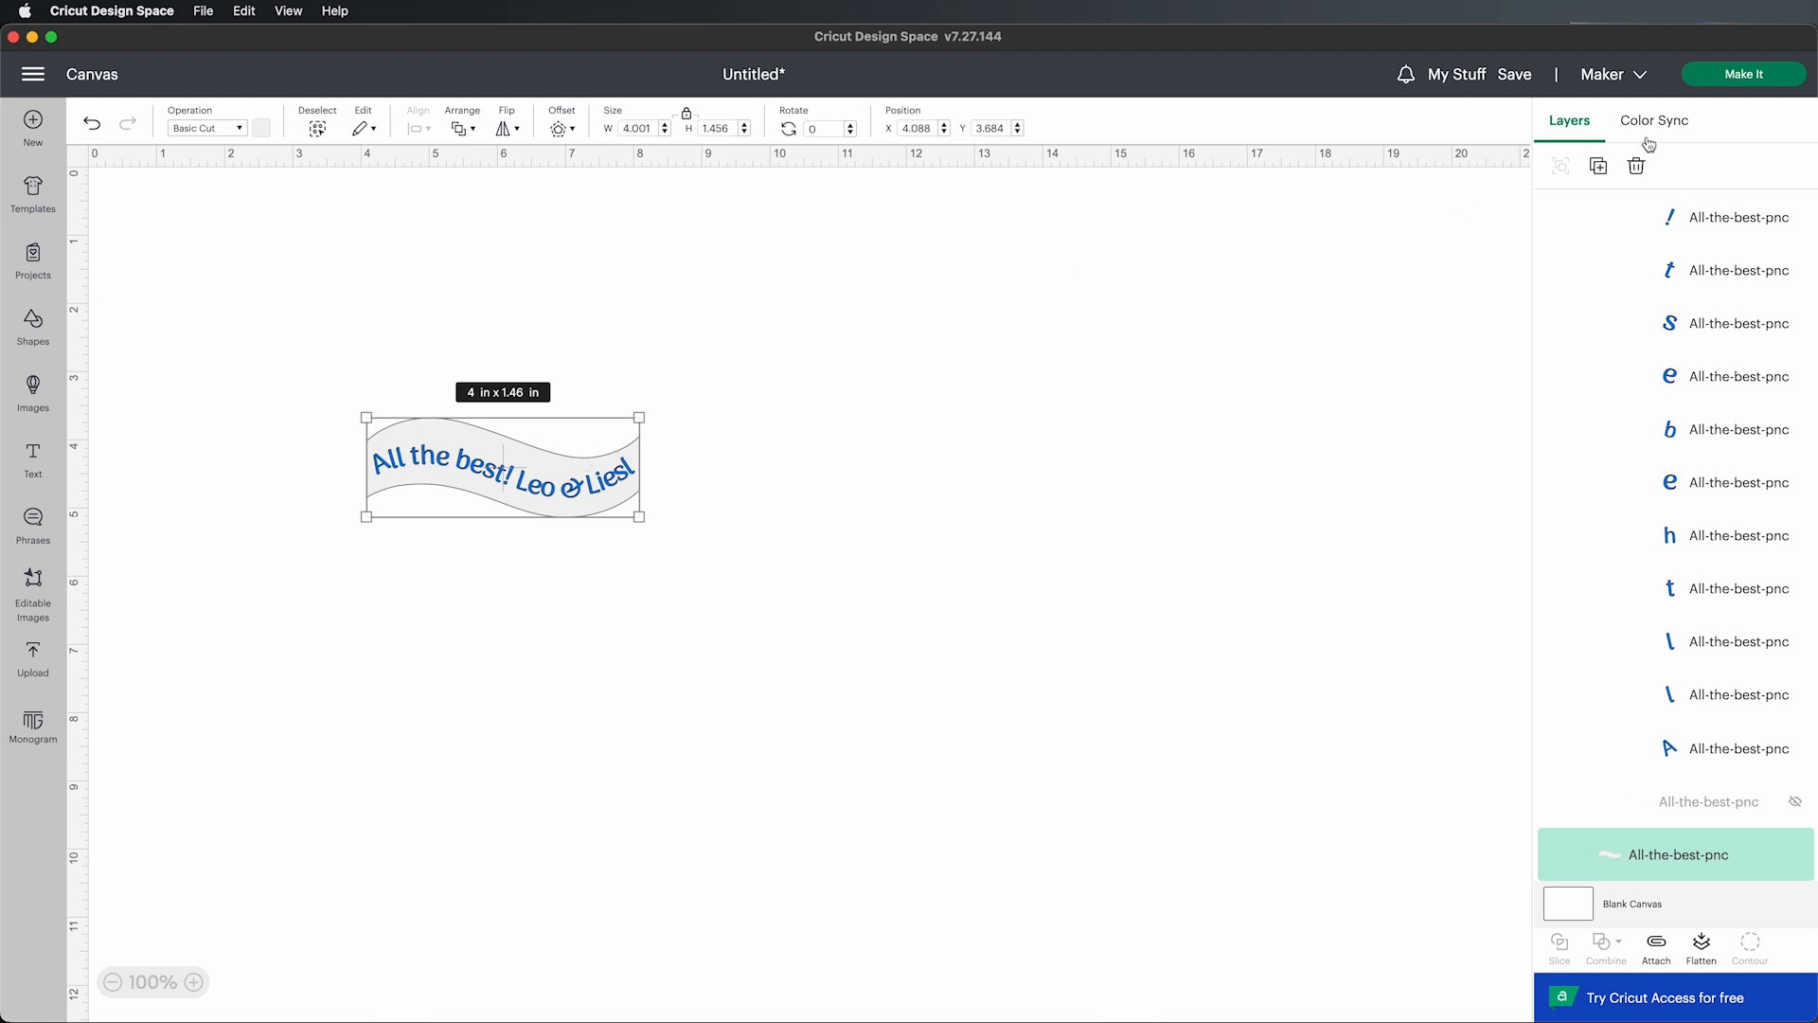
{"action": "left_click", "coordinate": [262, 129]}
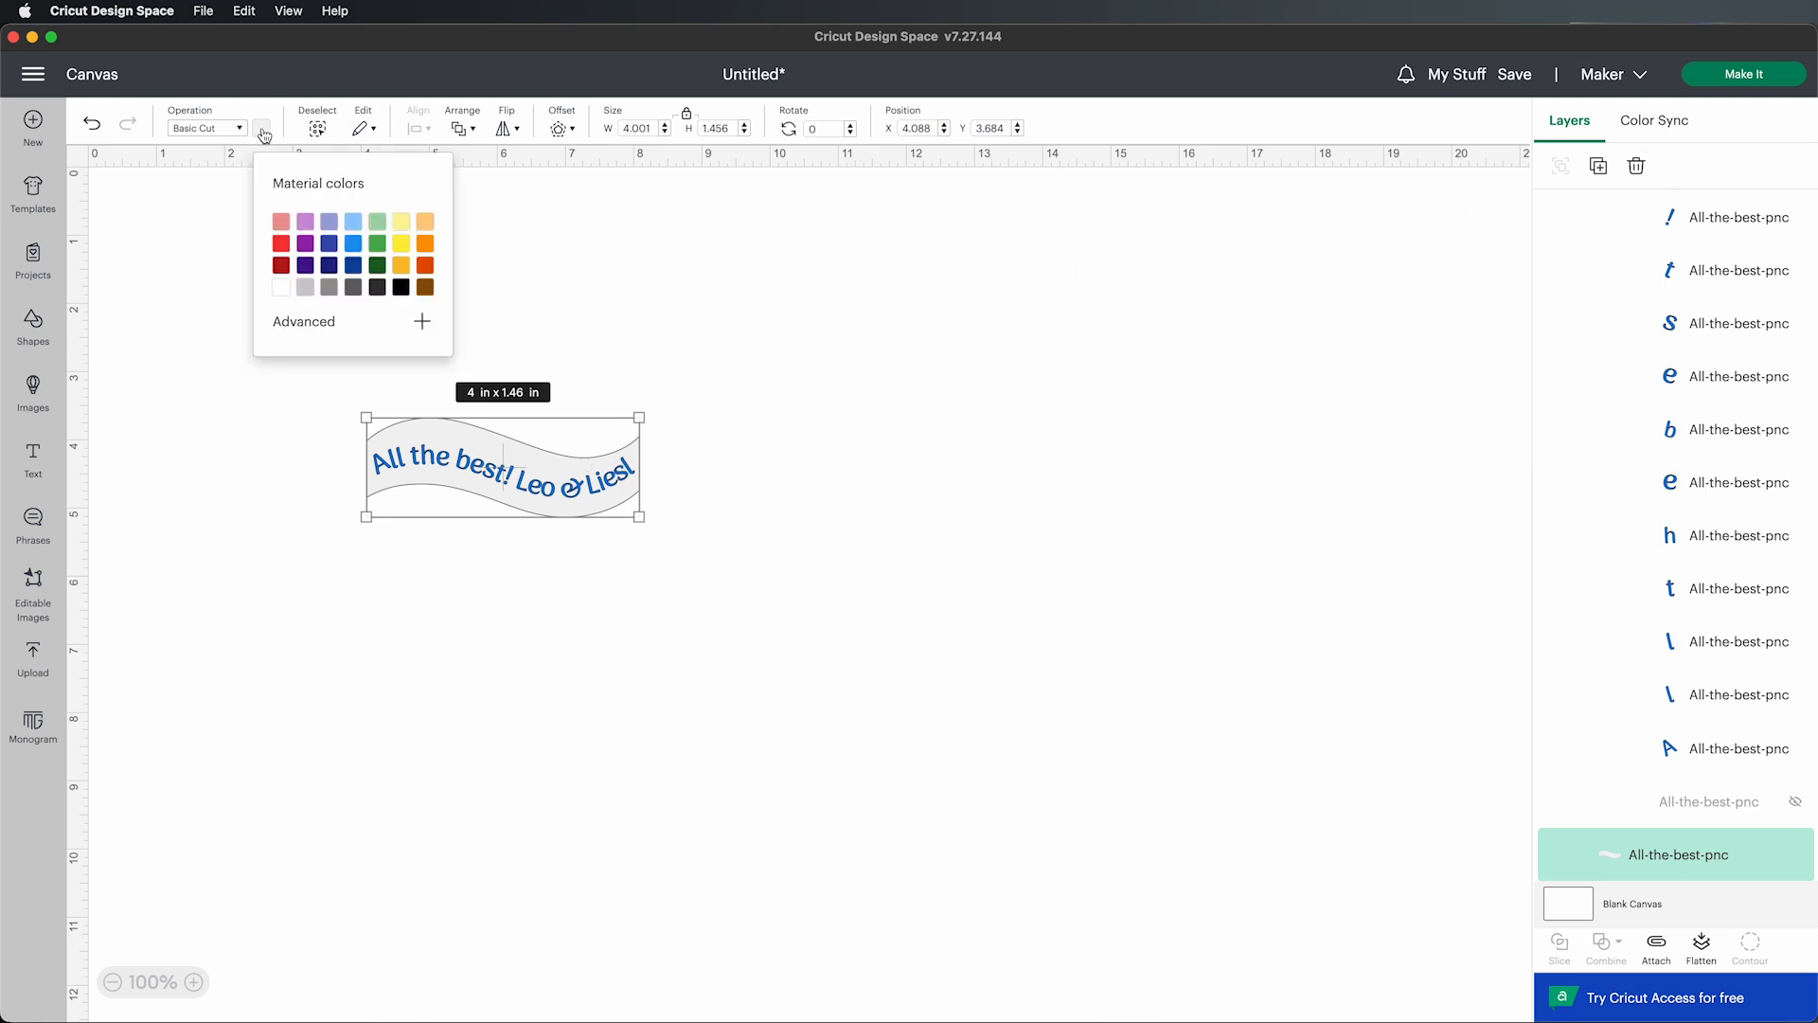
{"action": "left_click", "coordinate": [281, 295]}
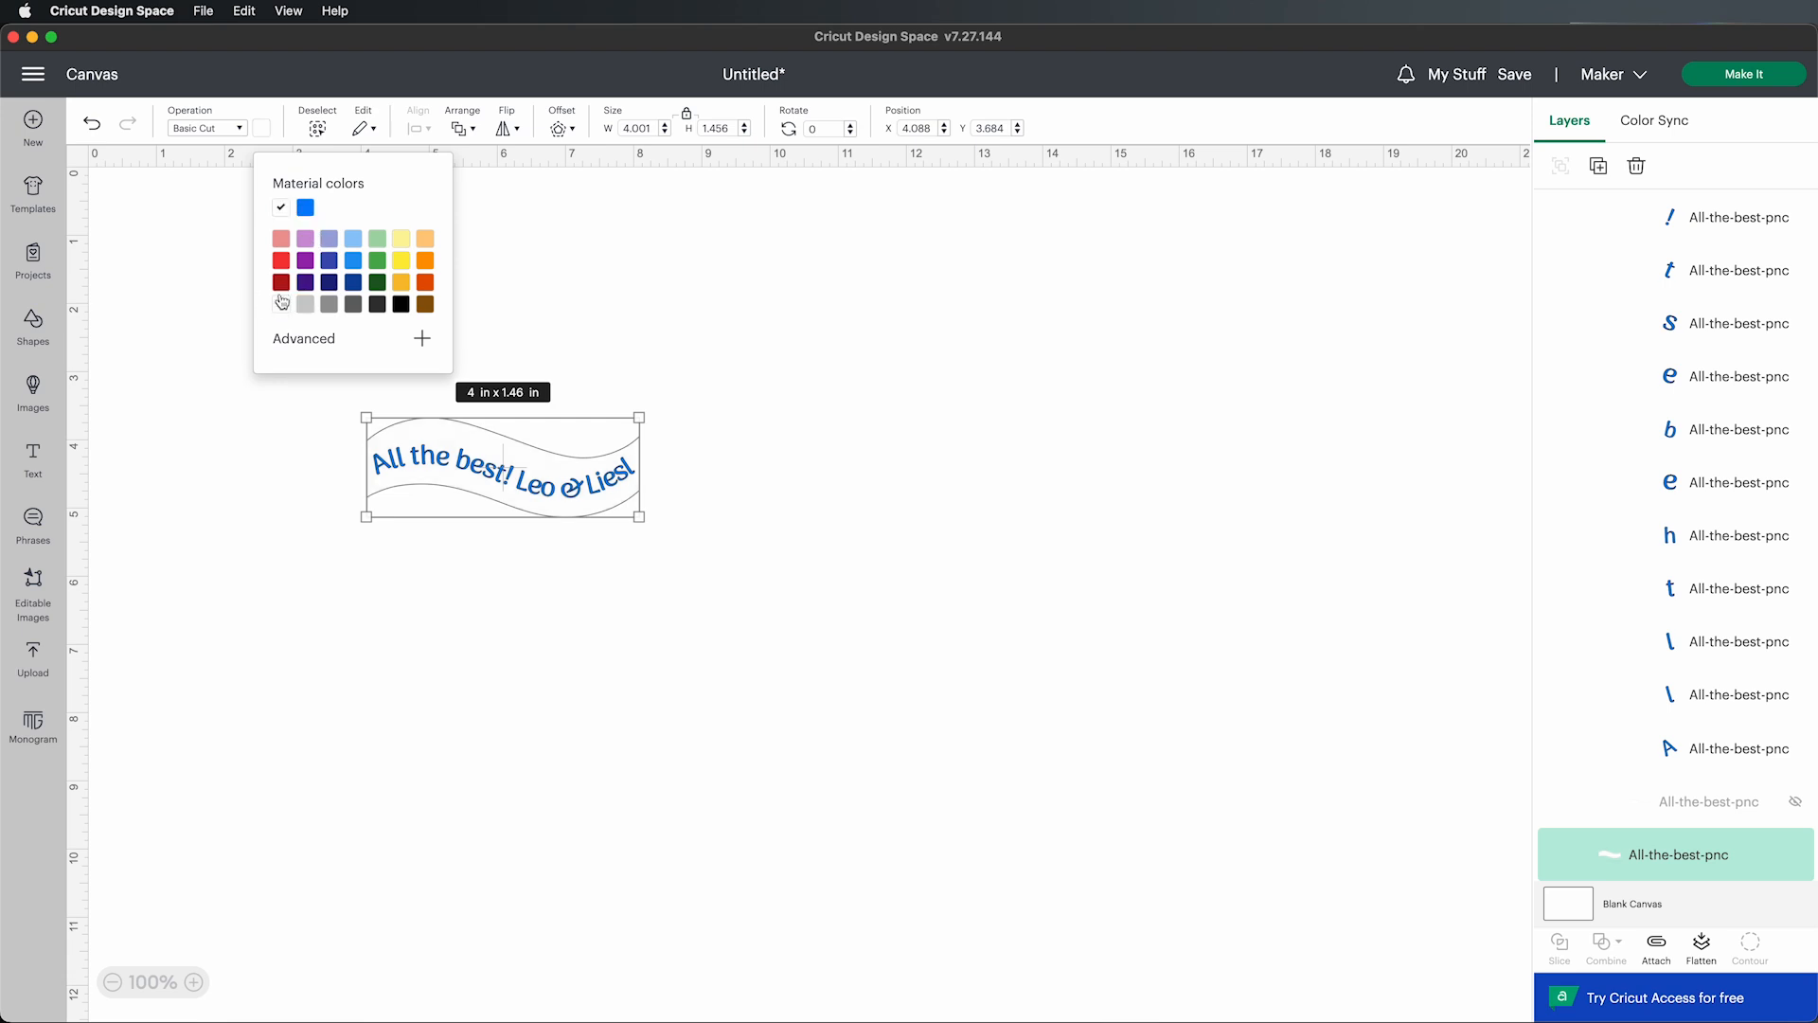
Step: Select the whole greeting wave design and flatten all its layers into one Print Then Cut layer
{"action": "left_click", "coordinate": [651, 491]}
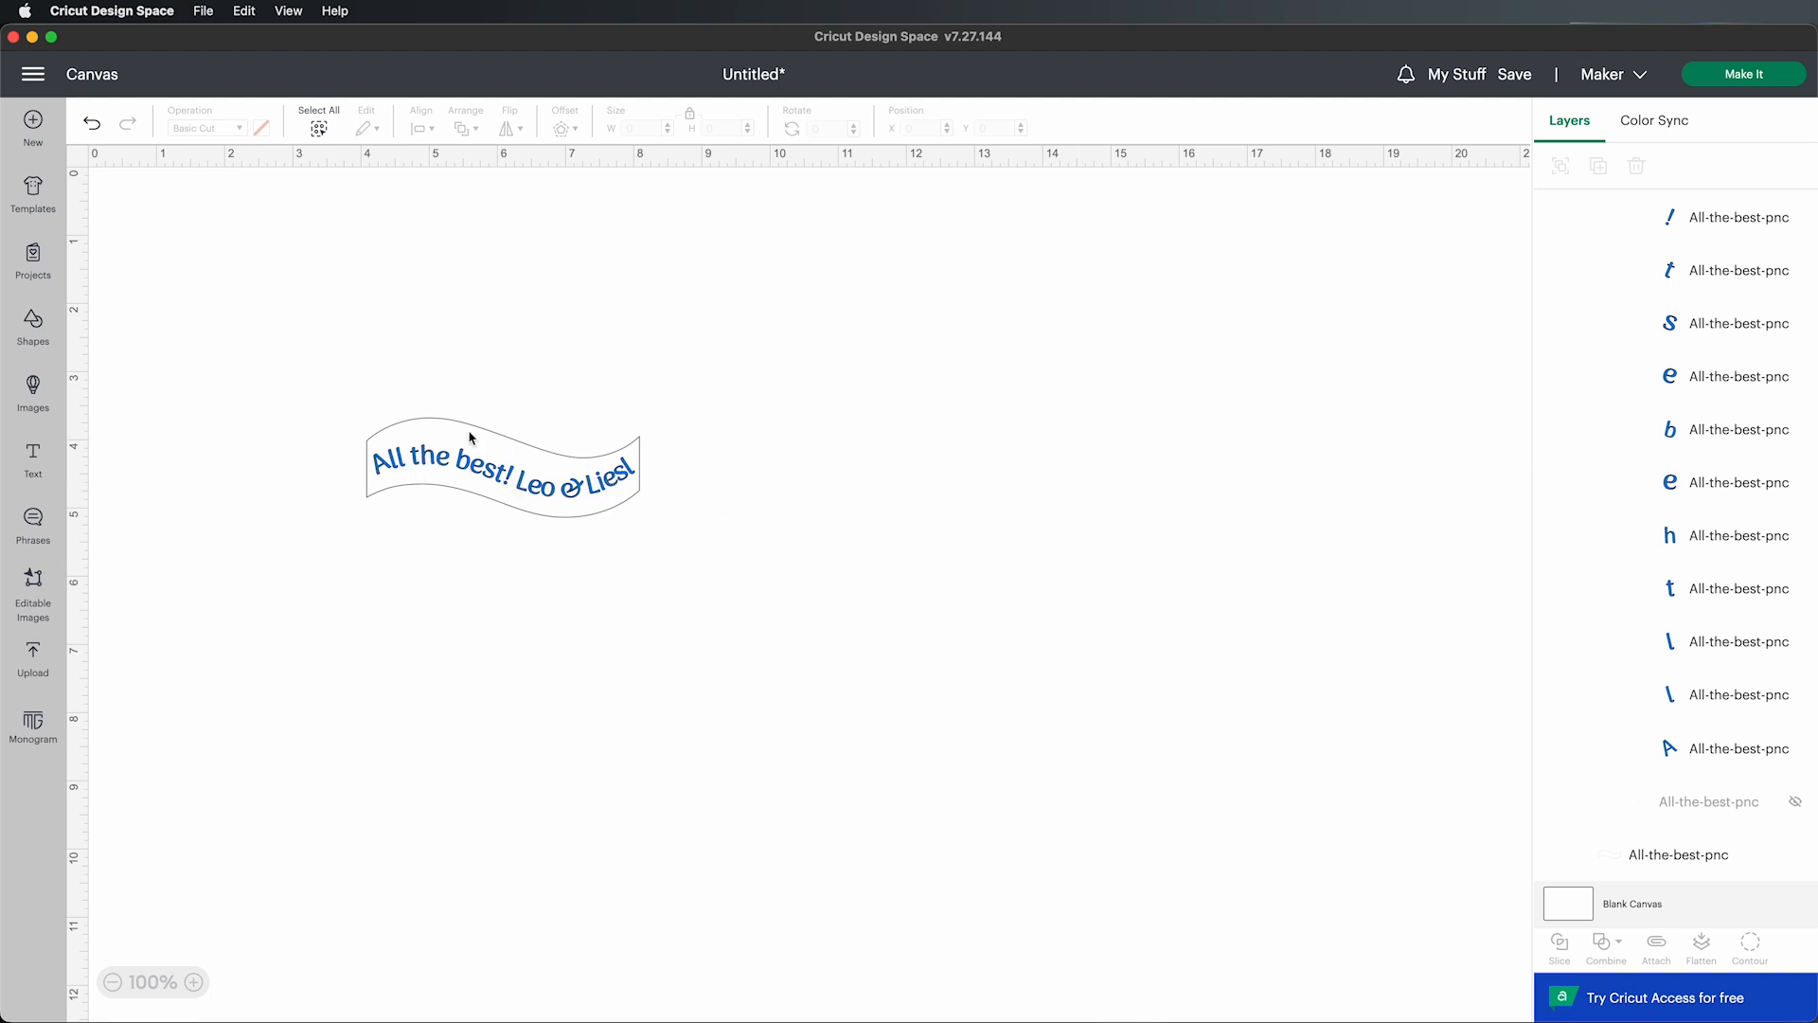
{"action": "left_click", "coordinate": [583, 489]}
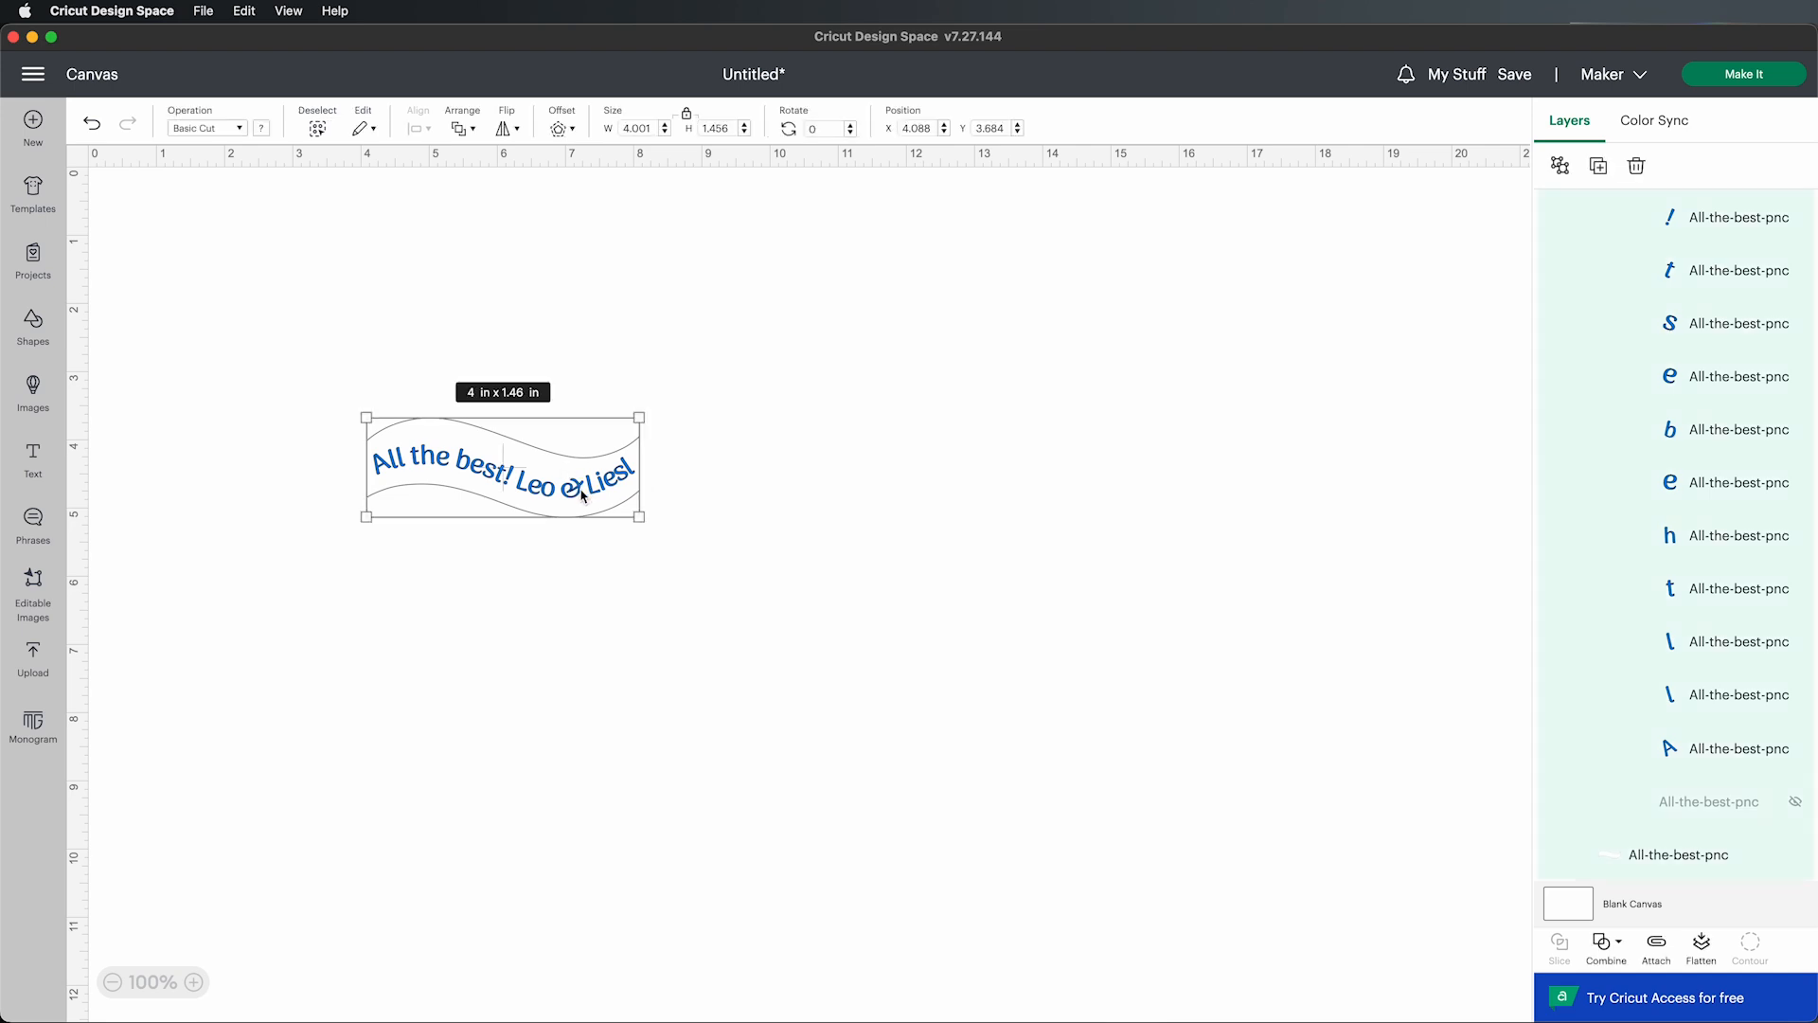
{"action": "scroll", "coordinate": [1650, 644], "scroll_direction": "up", "scroll_amount": 10}
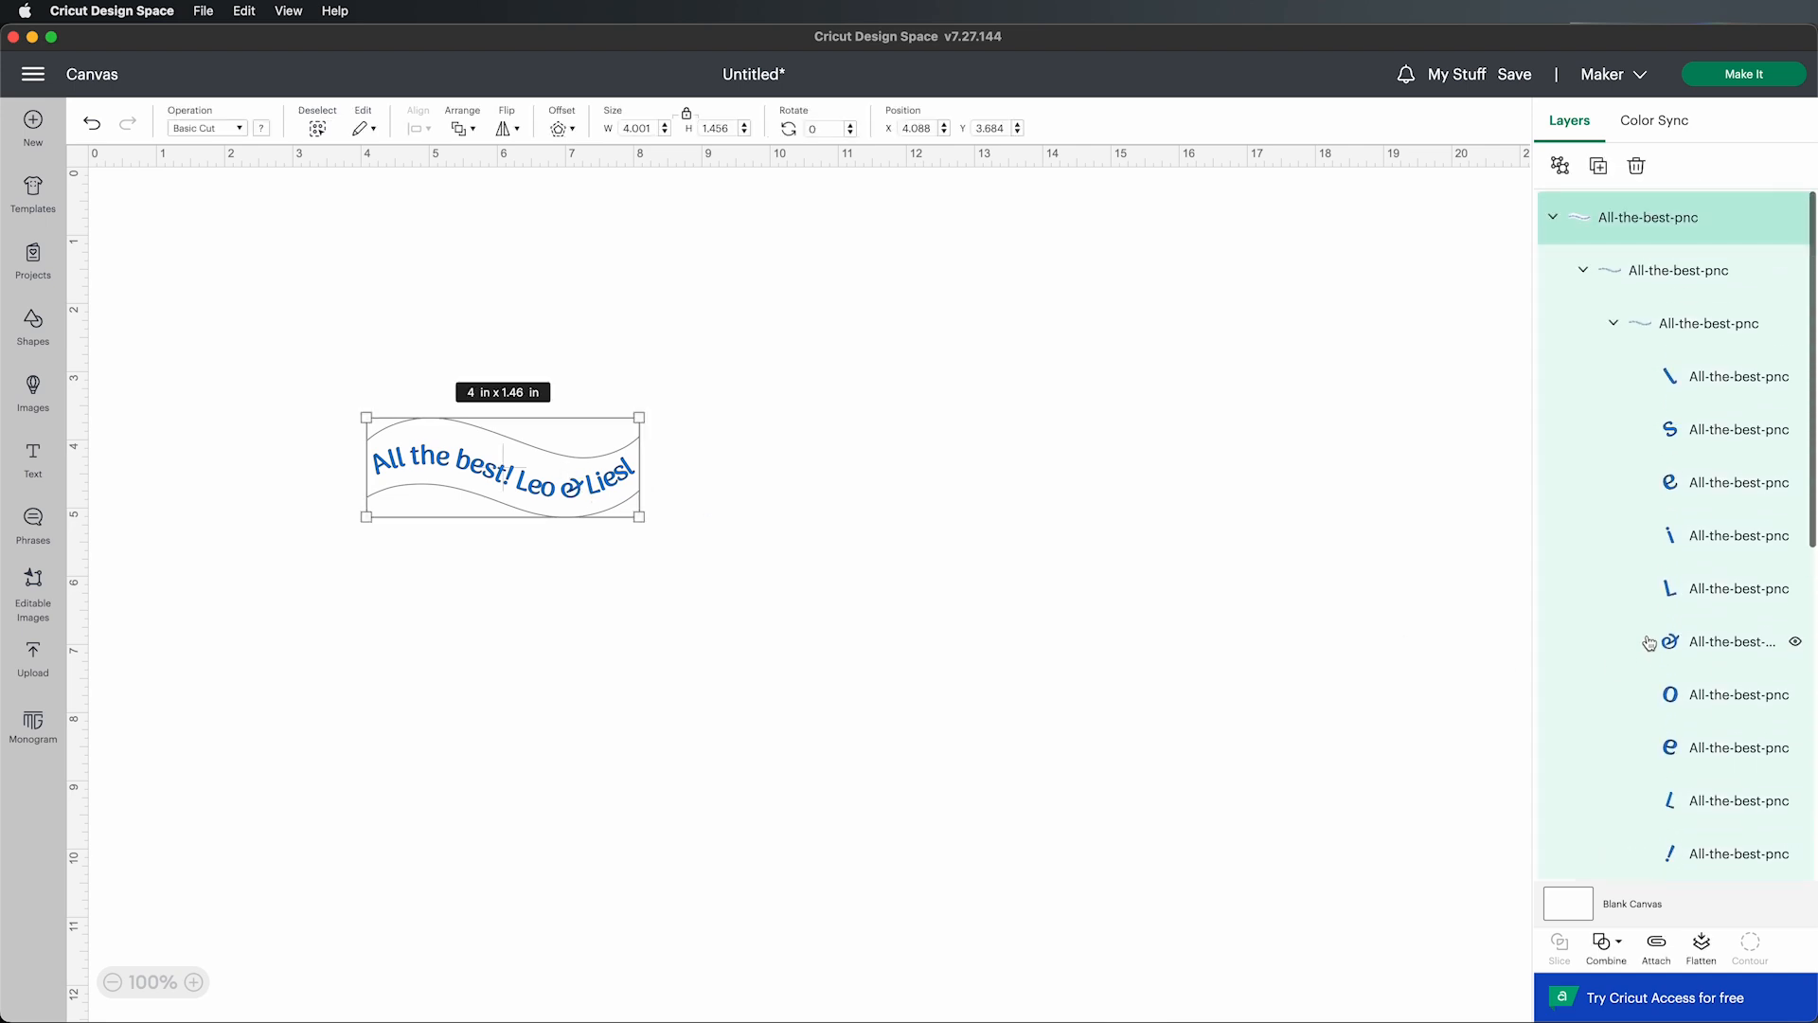
{"action": "scroll", "coordinate": [1649, 644], "scroll_direction": "down", "scroll_amount": 10}
{"action": "left_click", "coordinate": [872, 593]}
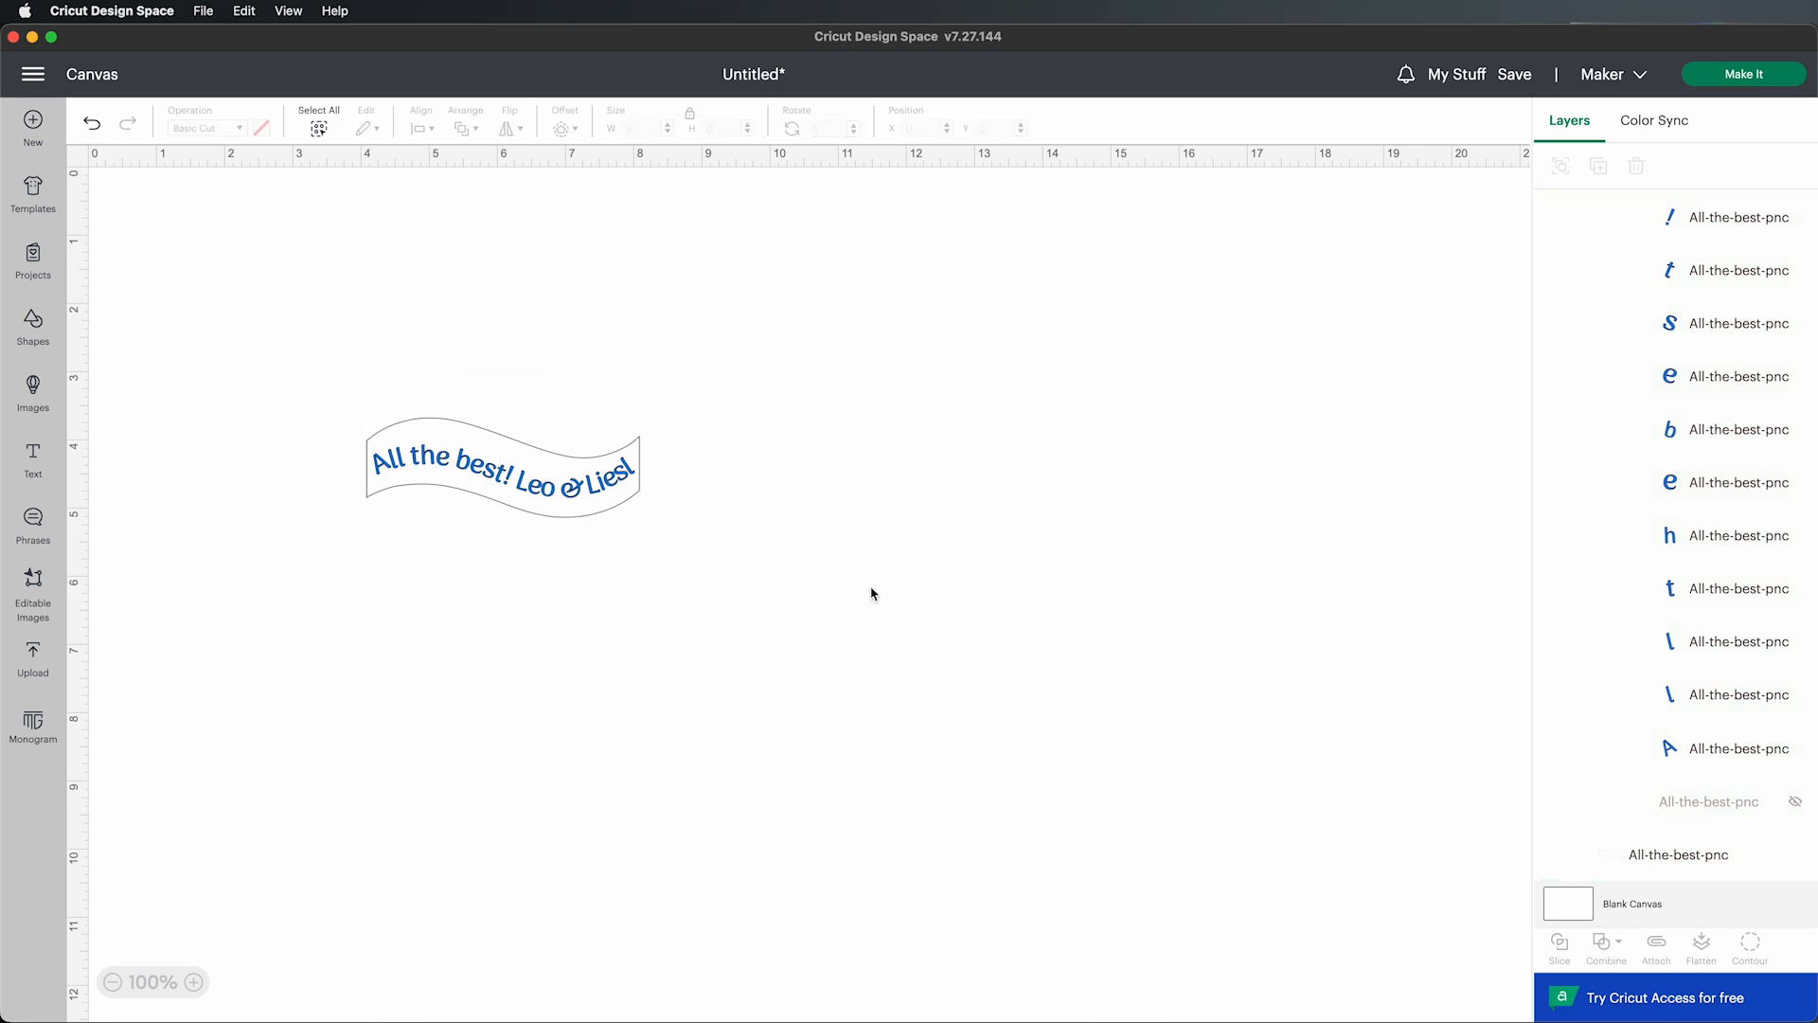
{"action": "left_click_drag", "start_coordinate": [309, 345], "coordinate": [832, 657]}
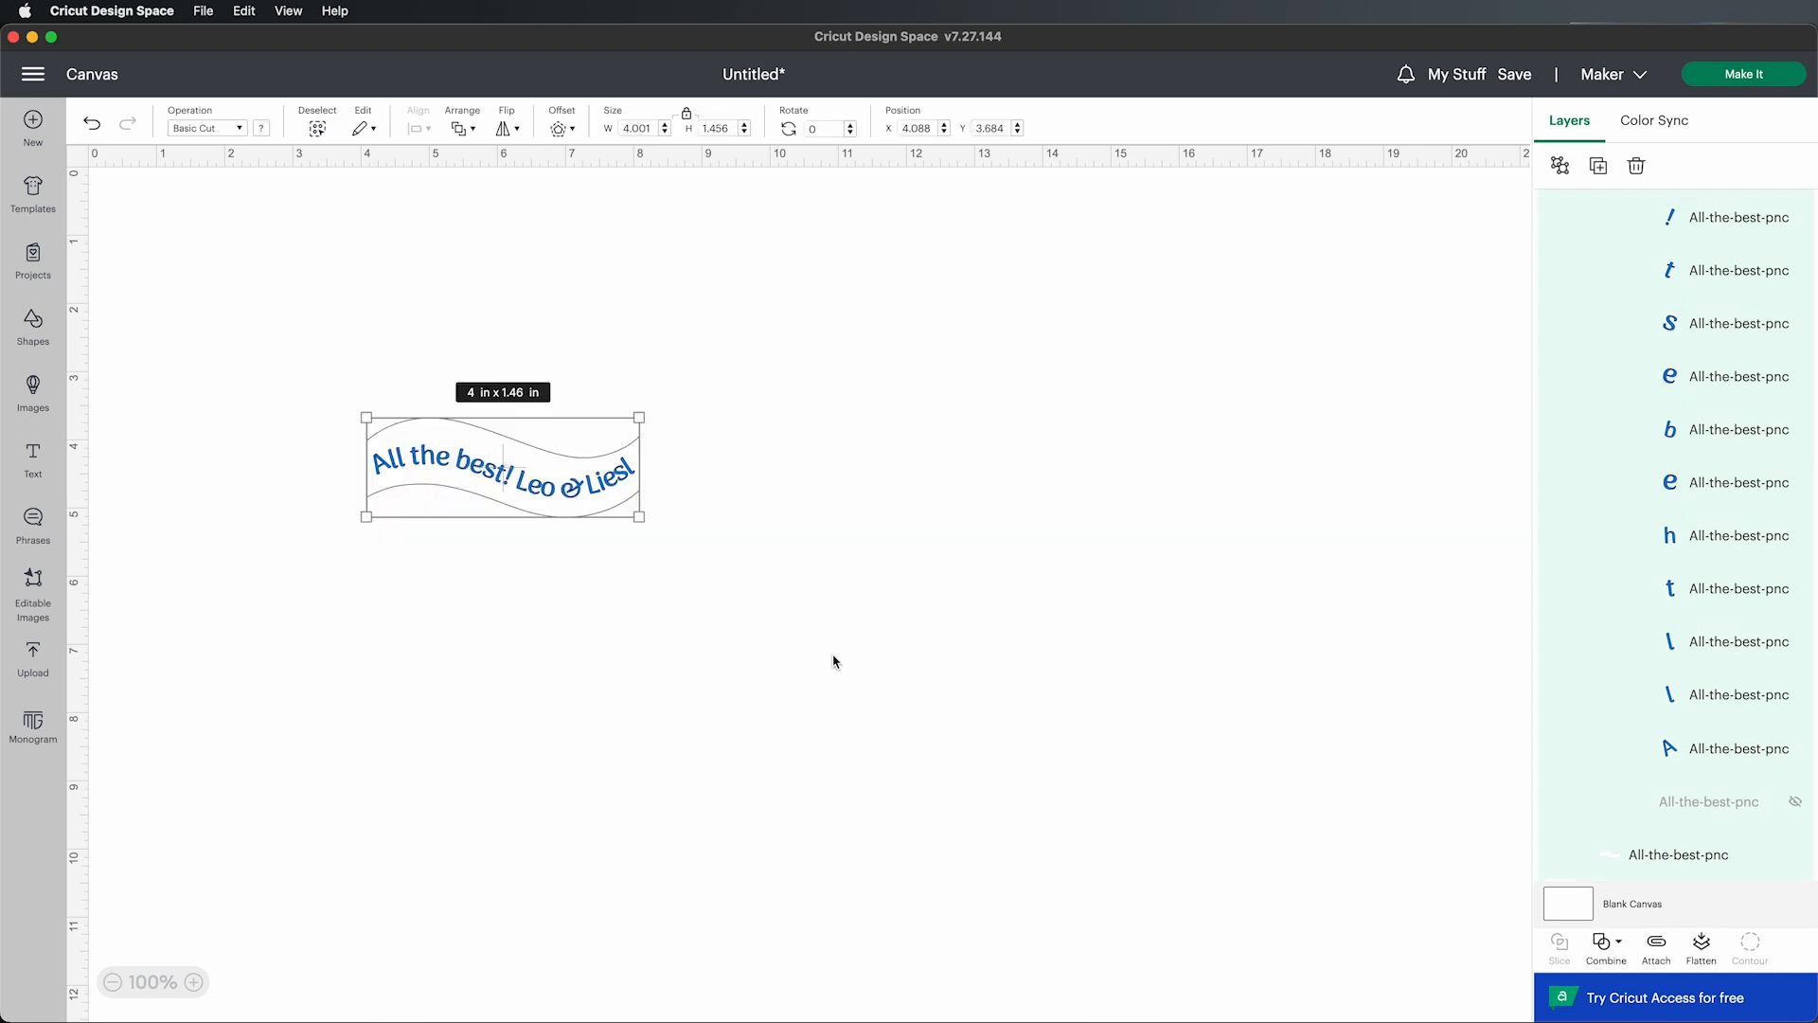
{"action": "left_click", "coordinate": [1700, 959]}
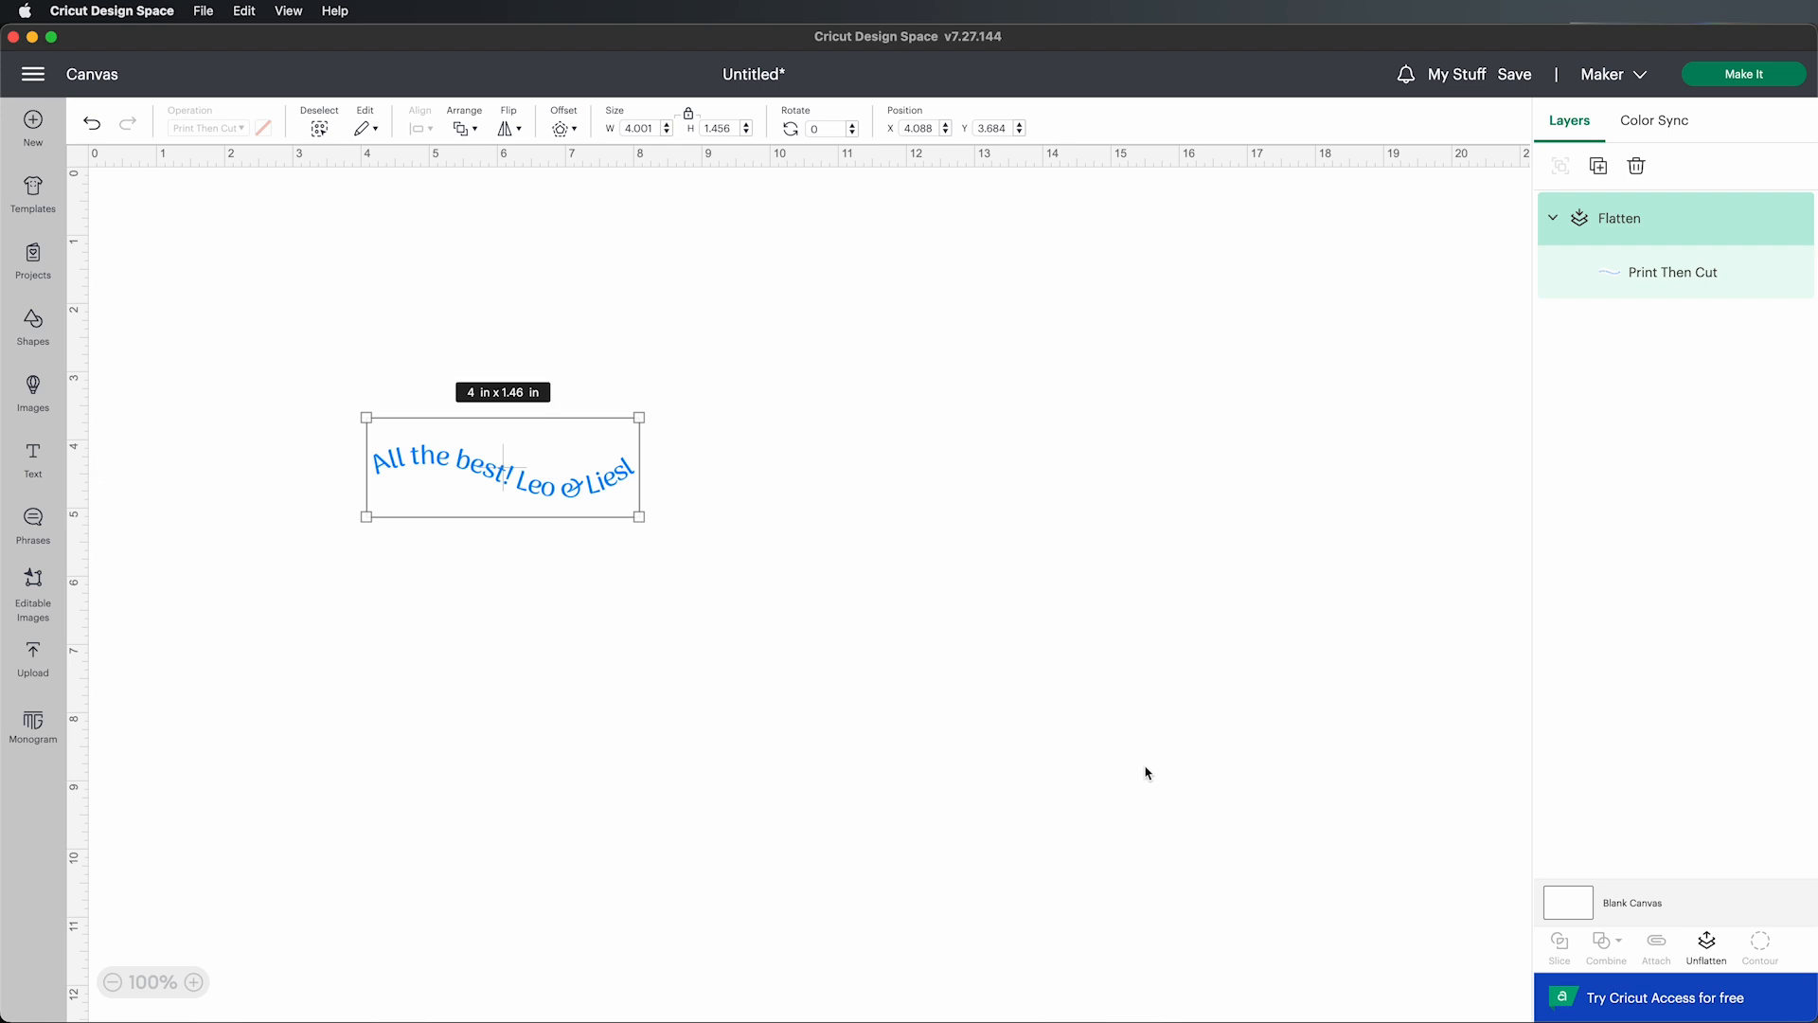
Step: Send the flattened greeting wave to the Make It stage for printing and cutting
{"action": "left_click_drag", "start_coordinate": [594, 496], "coordinate": [593, 471]}
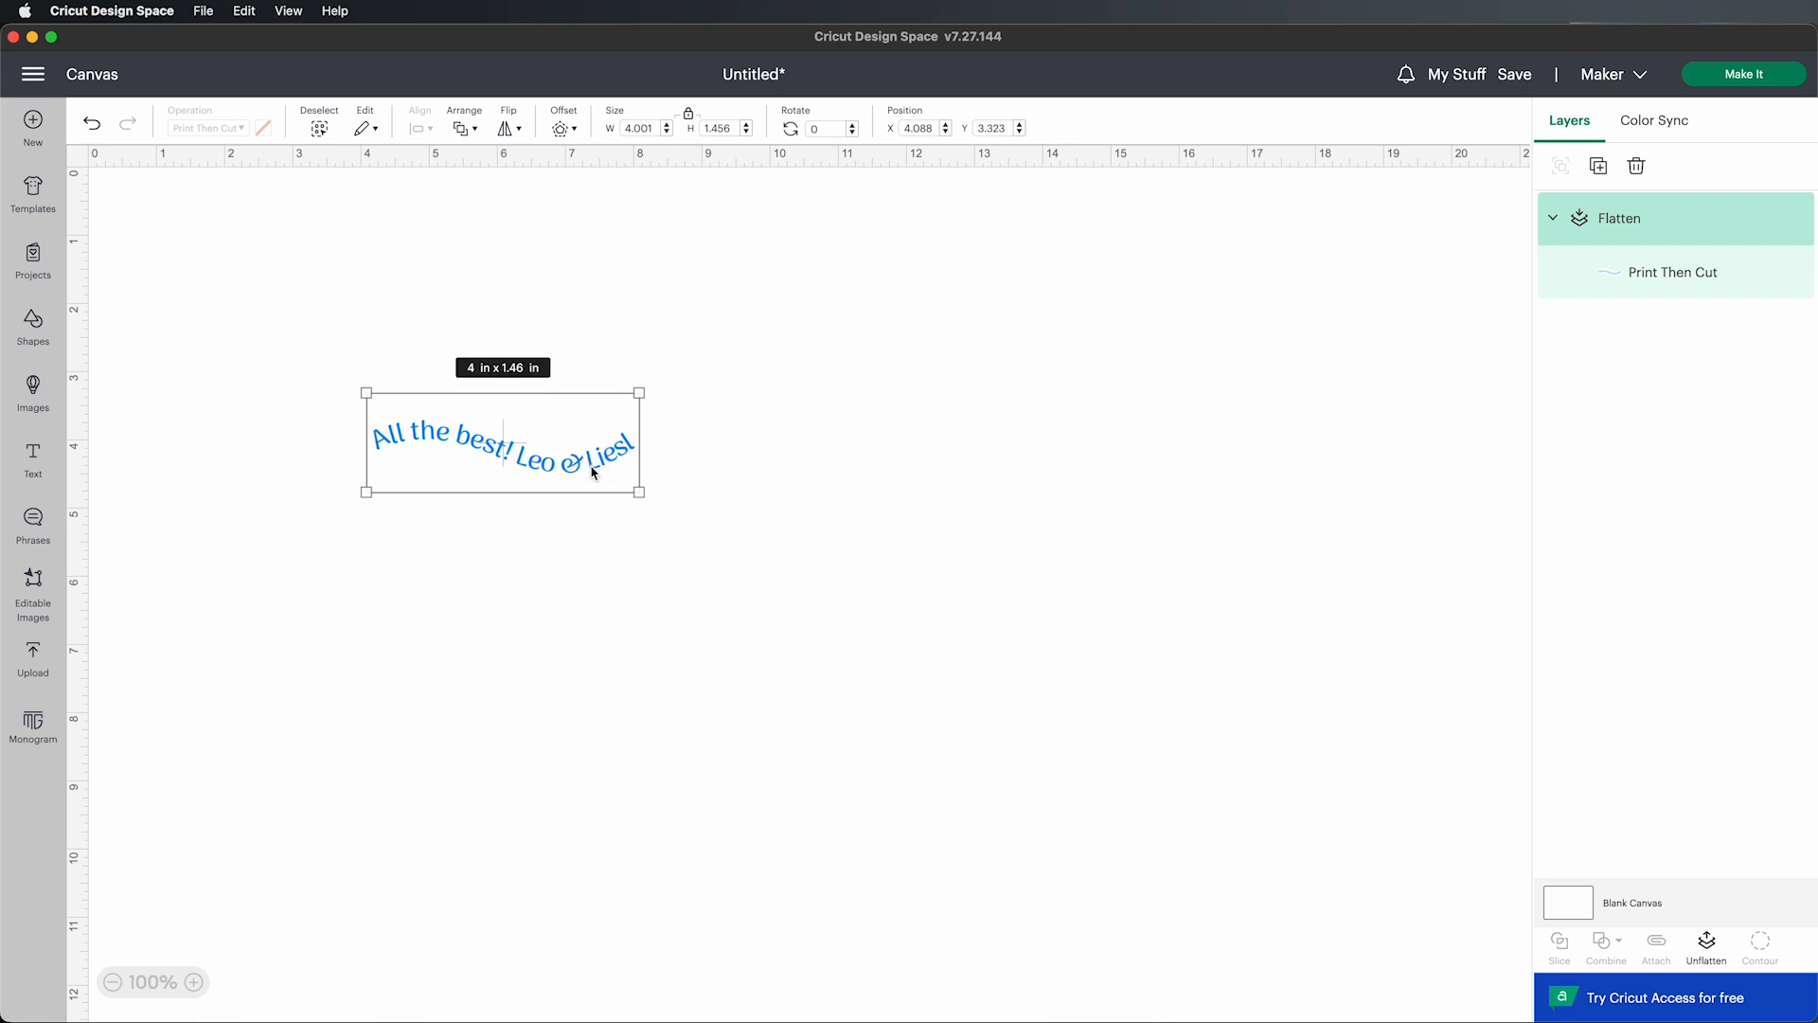
{"action": "left_click", "coordinate": [1744, 76]}
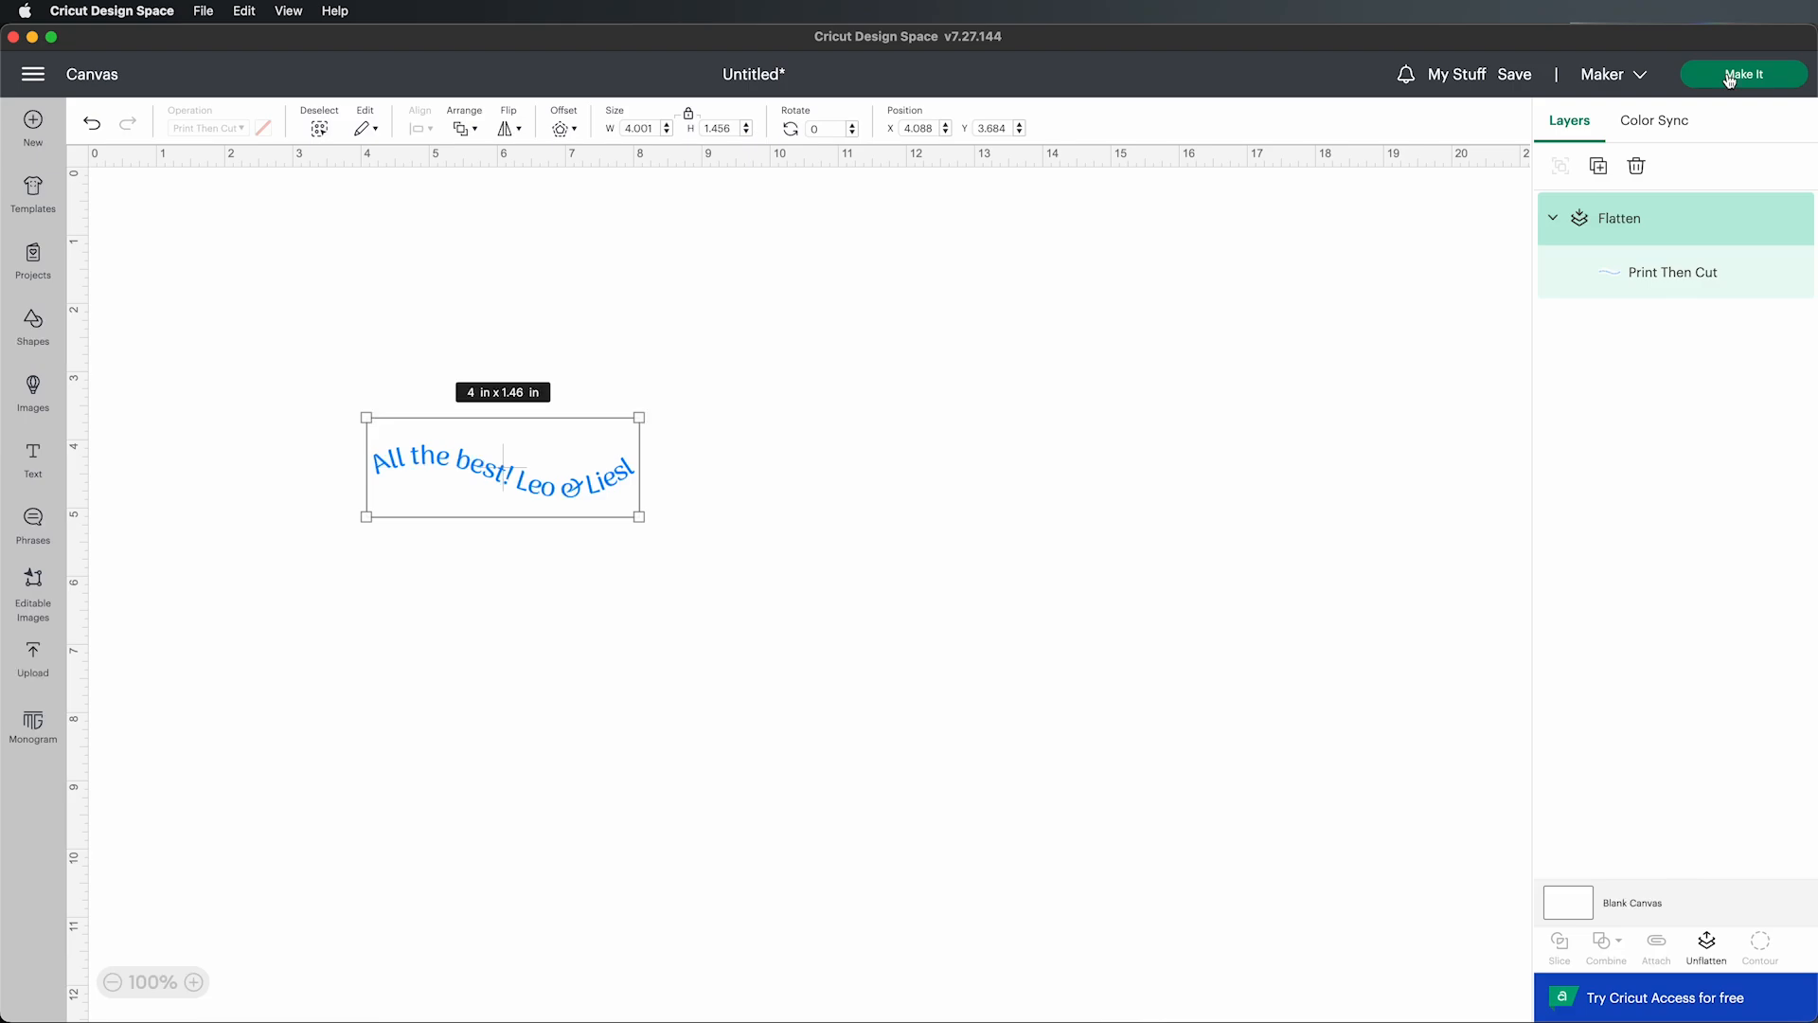
{"action": "left_click", "coordinate": [1744, 75]}
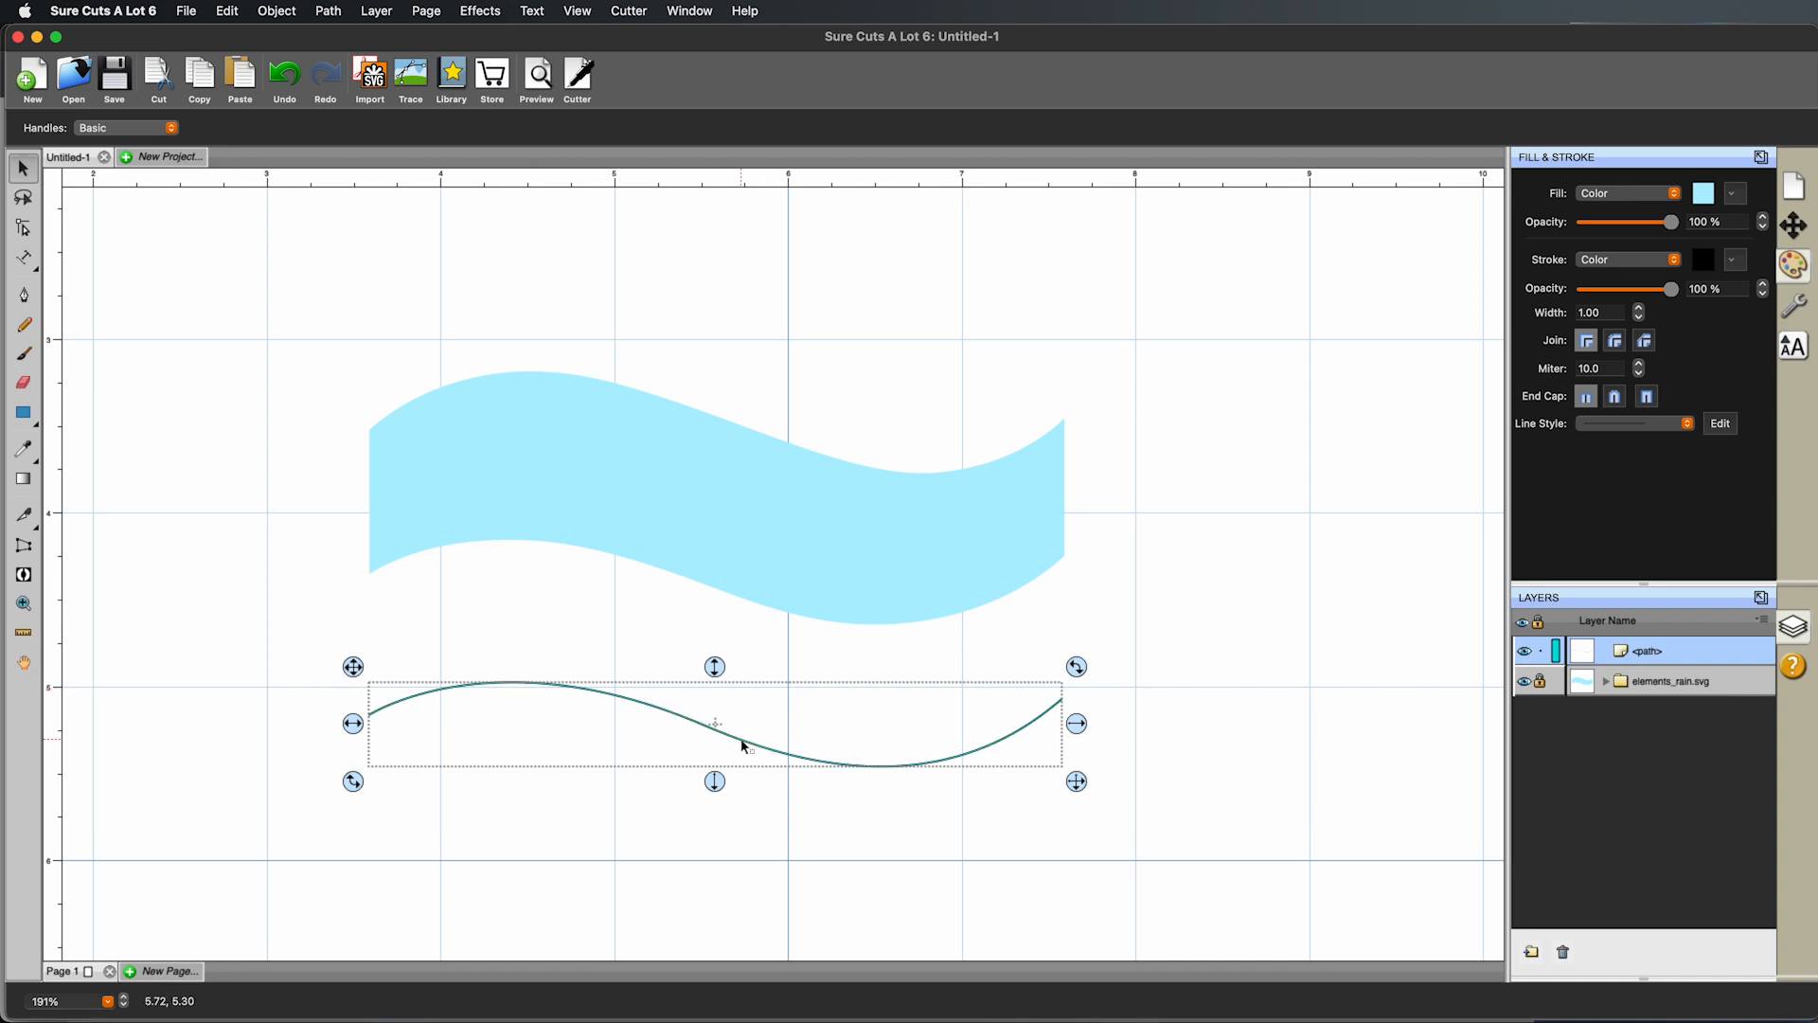
Step: In Sure Cuts A Lot, place the text "all the best!" plus the two signers' first names along the separate curved path with Type on Path
{"action": "left_click", "coordinate": [29, 258]}
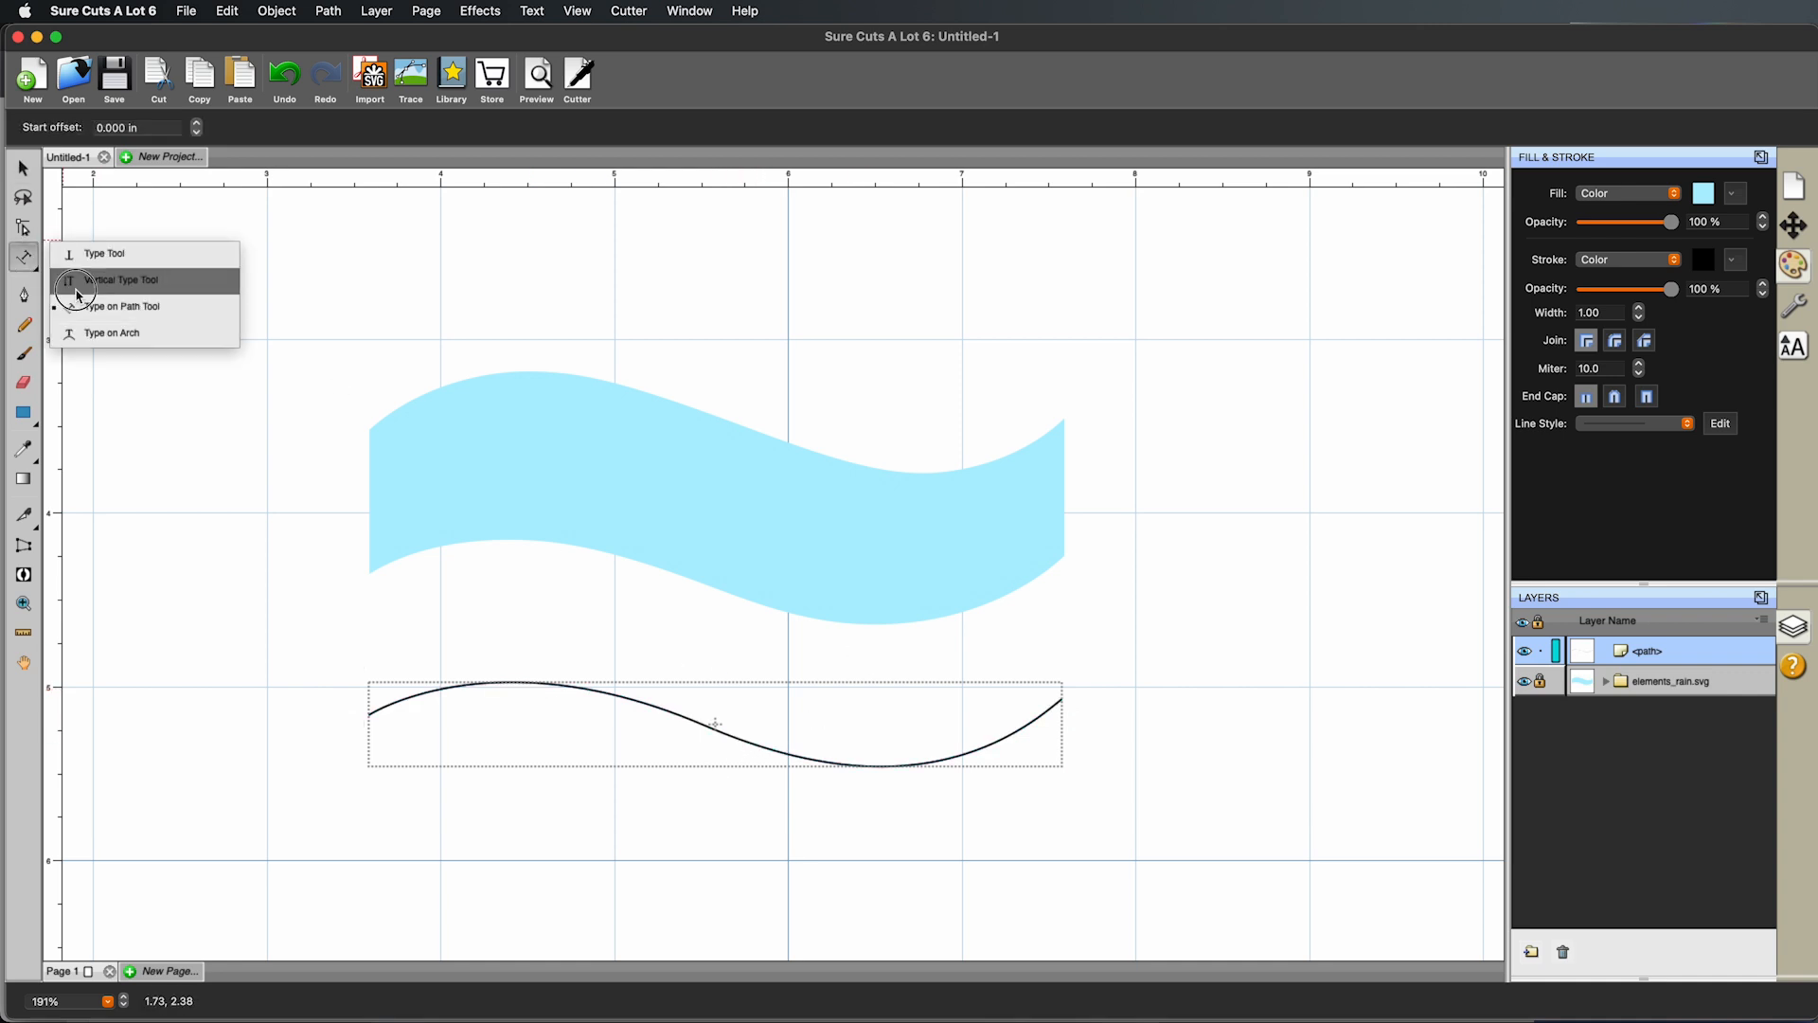
{"action": "left_click", "coordinate": [120, 308]}
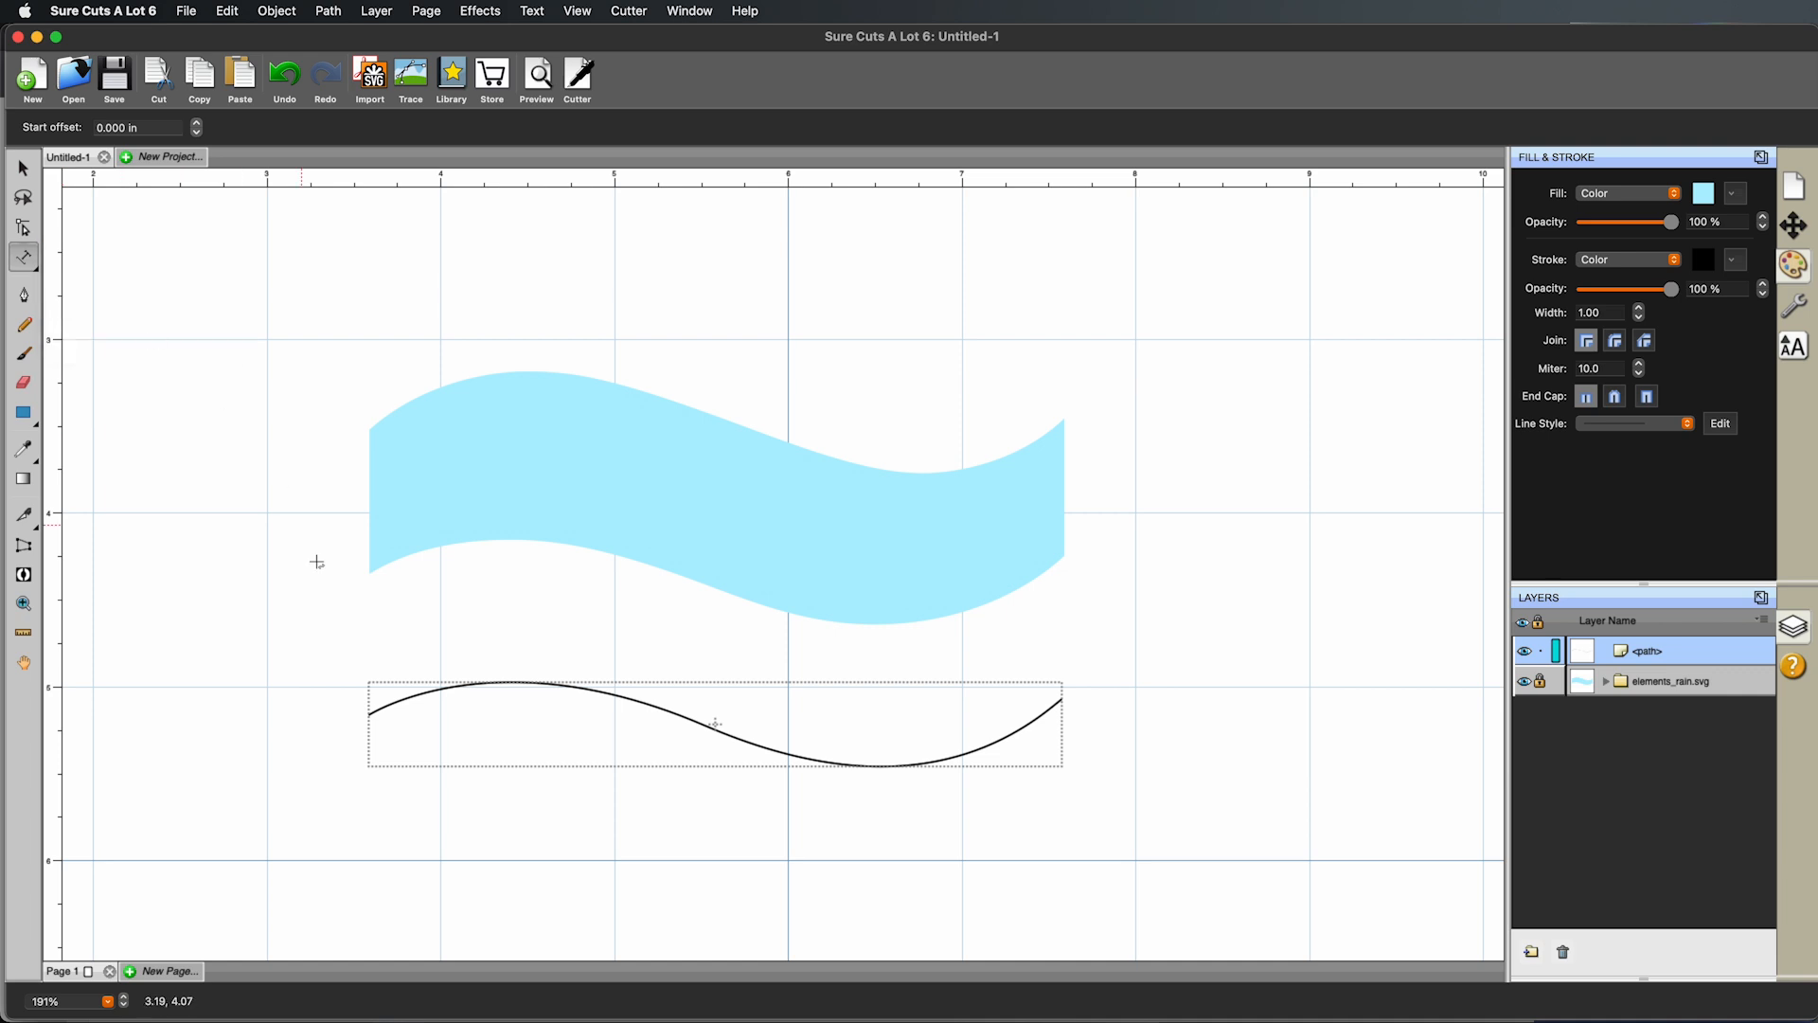
{"action": "left_click", "coordinate": [372, 714]}
{"action": "type", "text": "all t"}
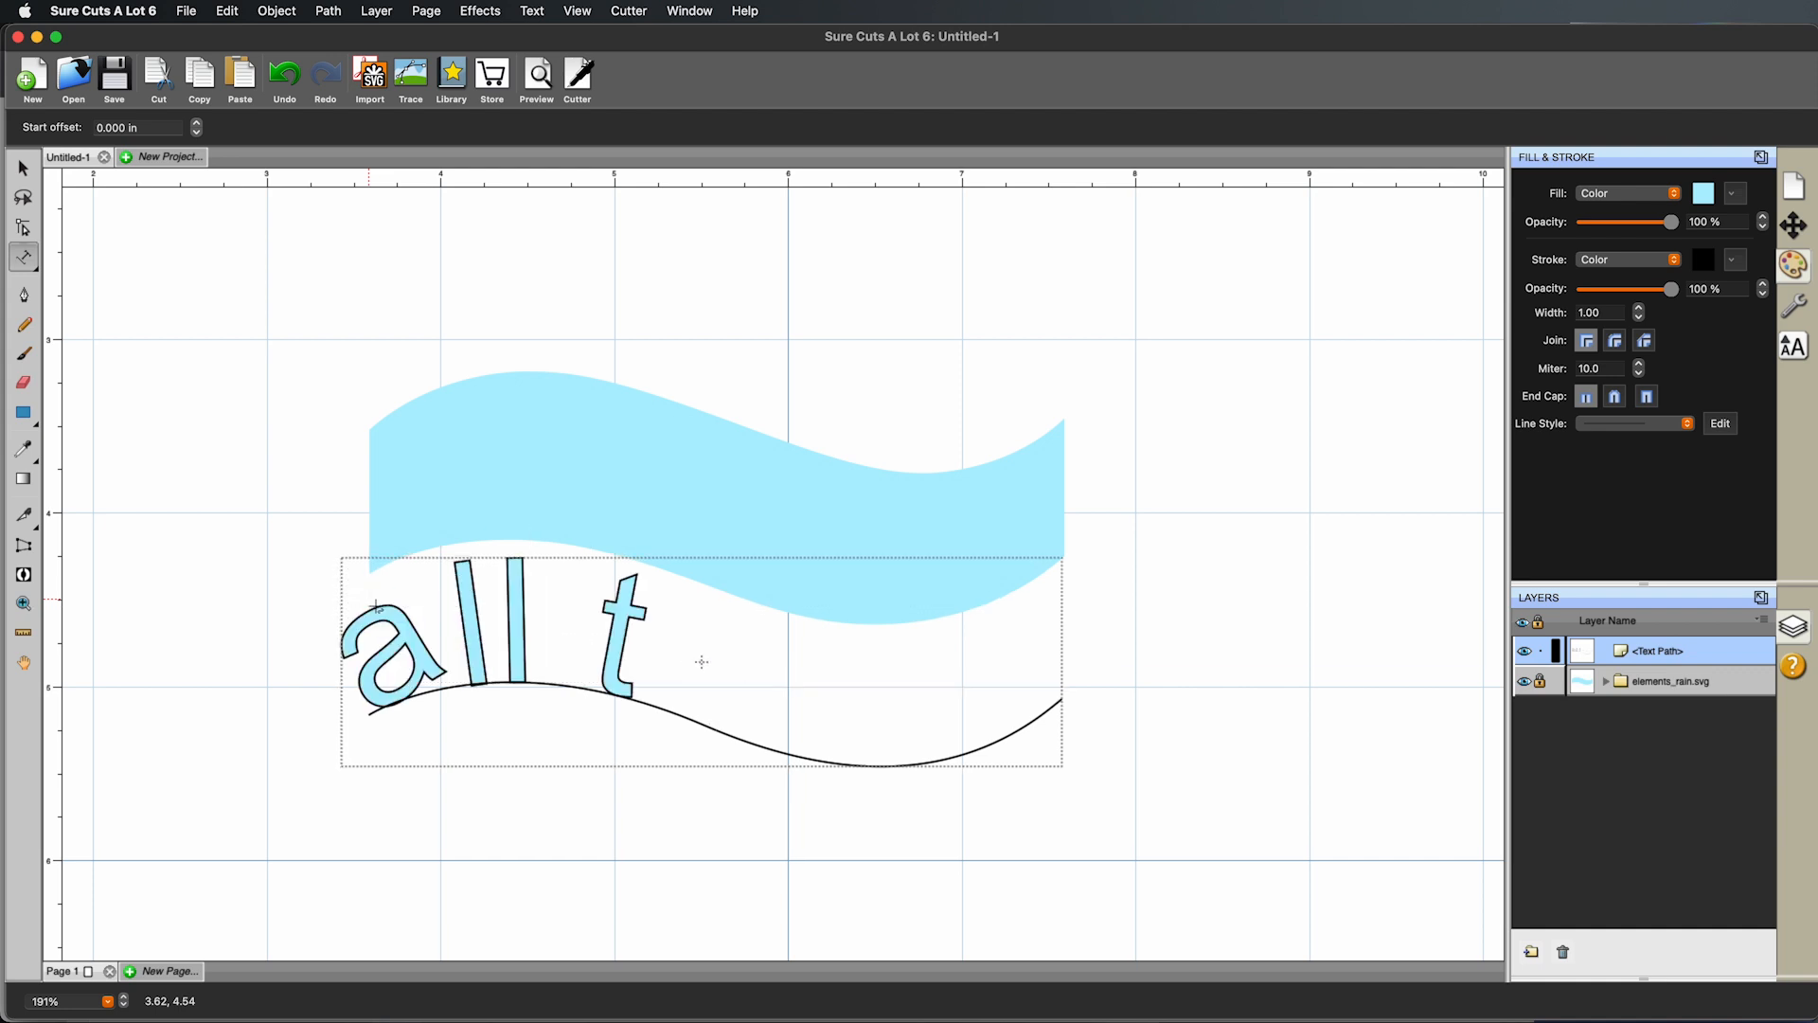
{"action": "type", "text": "he best! Leo "}
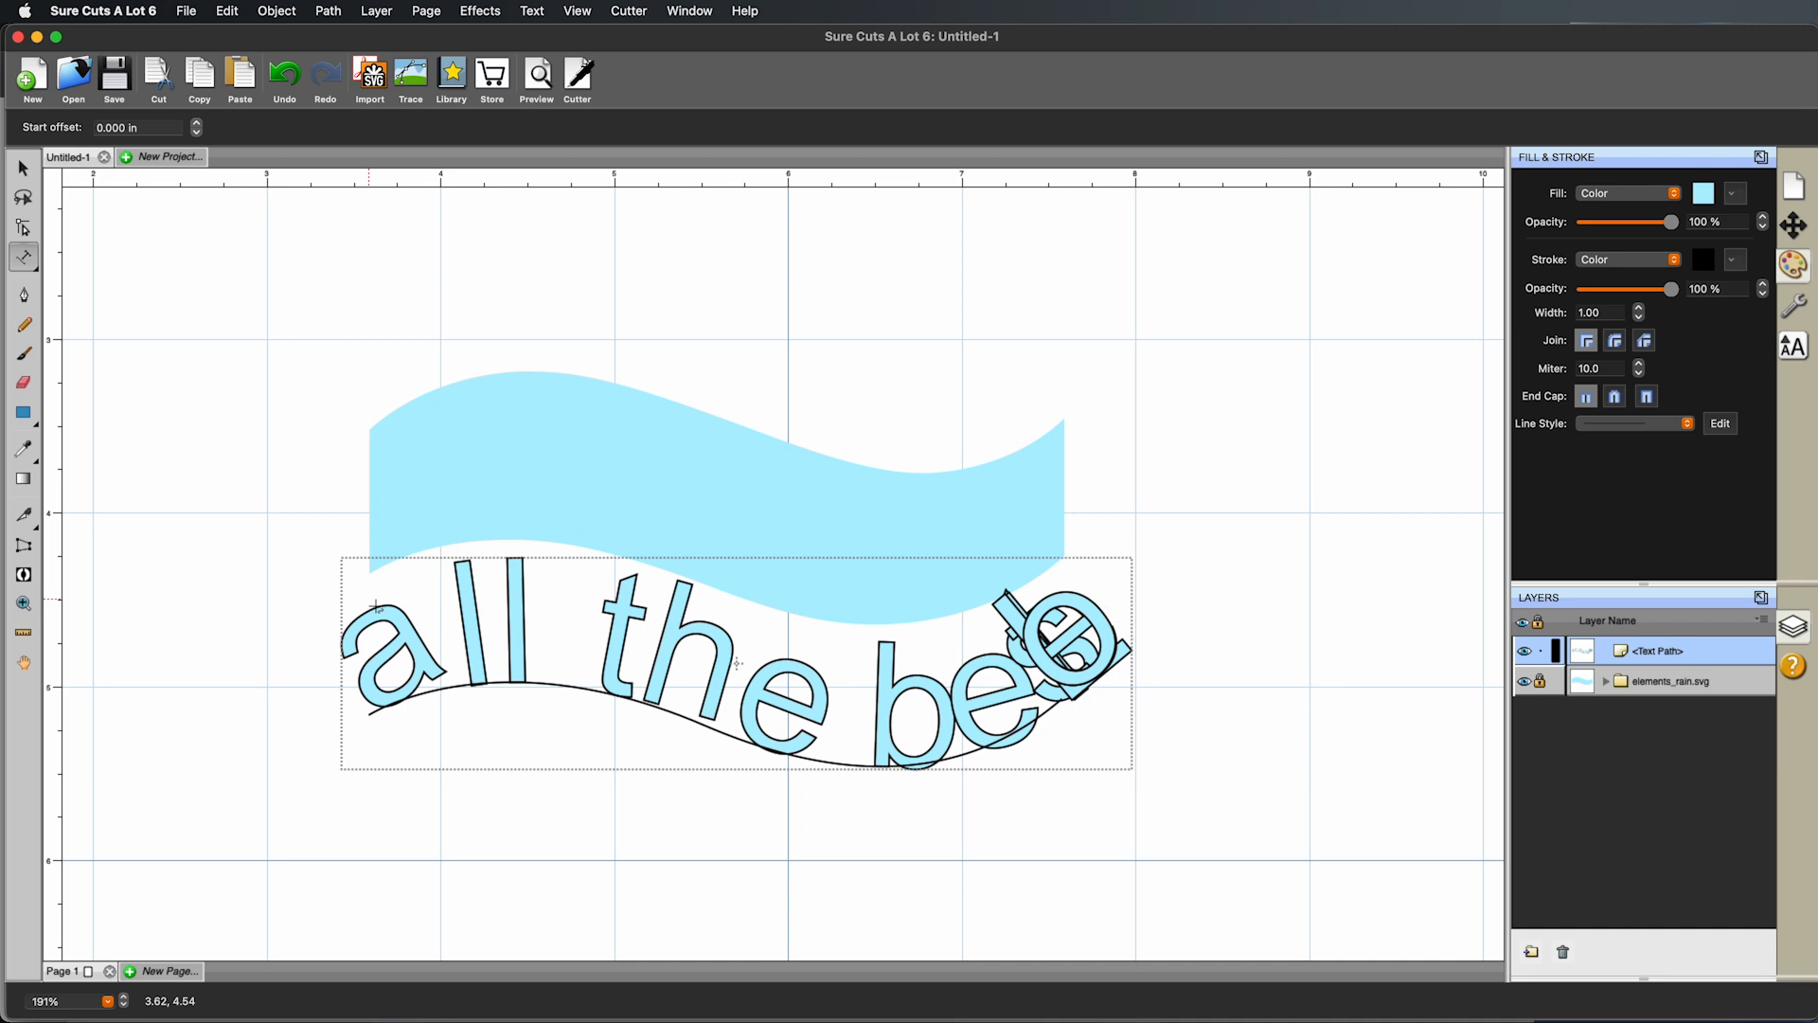
{"action": "type", "text": "& "}
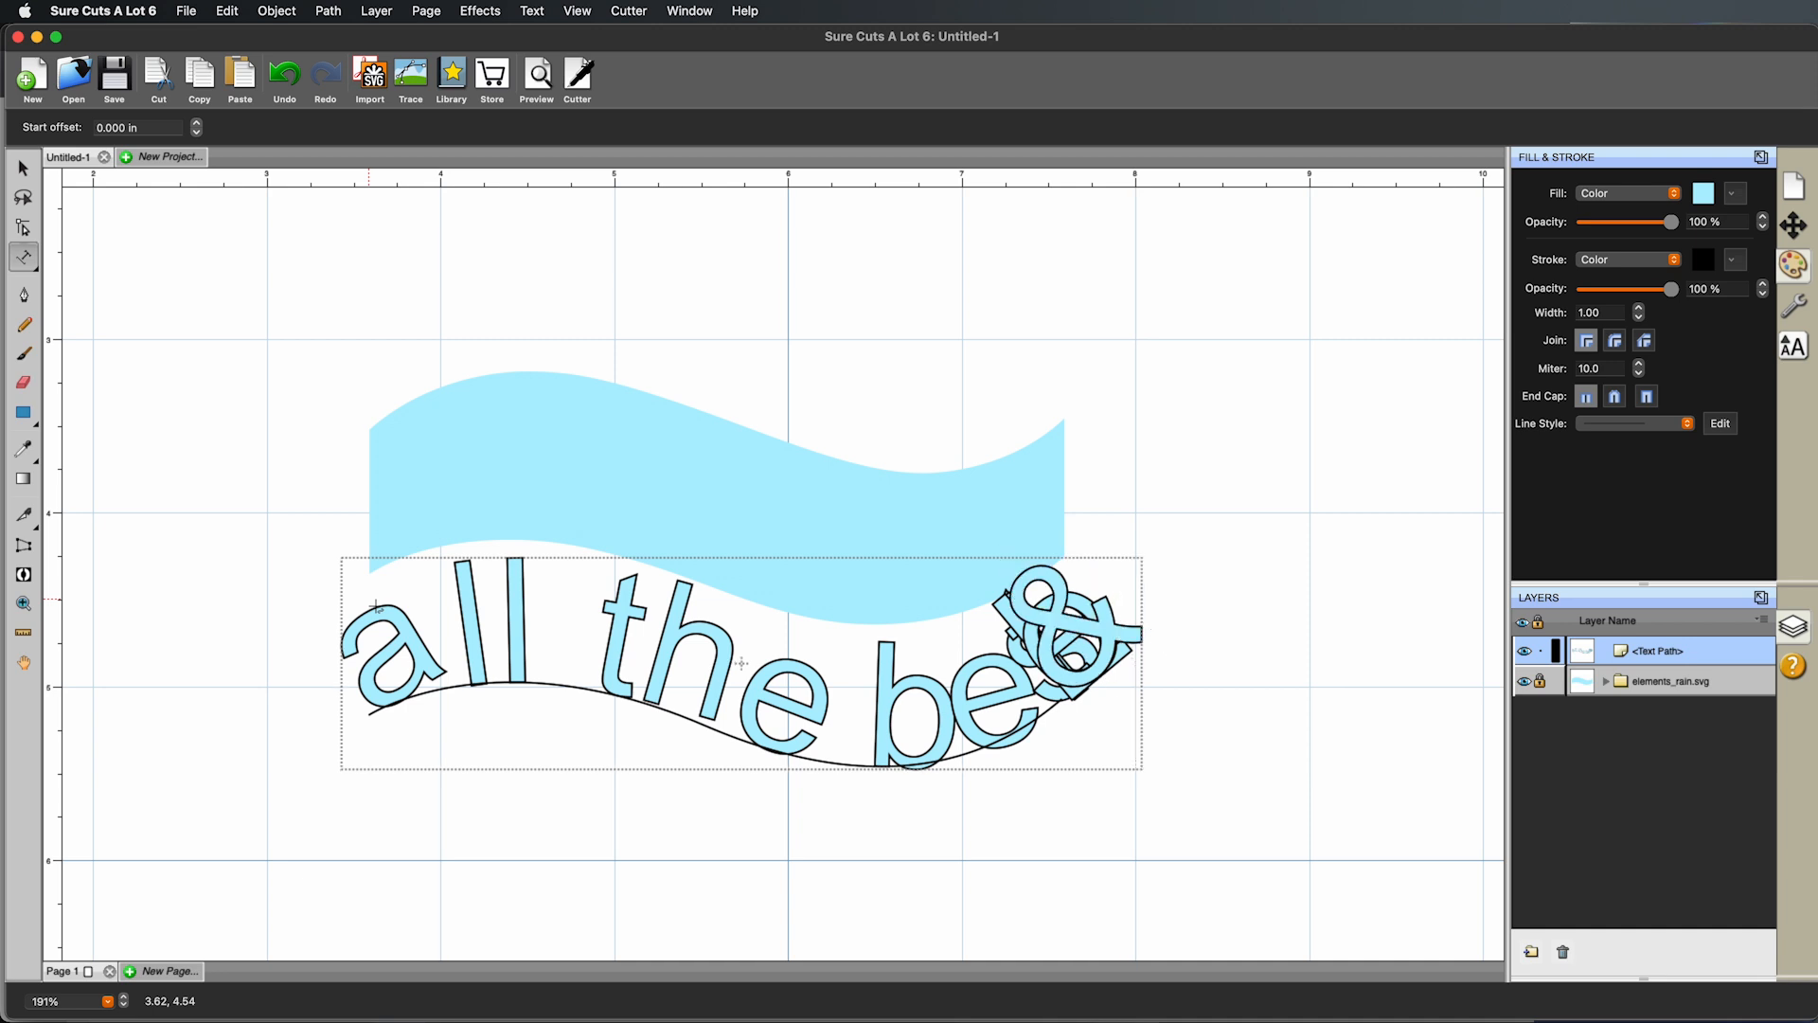
{"action": "type", "text": "Lesl"}
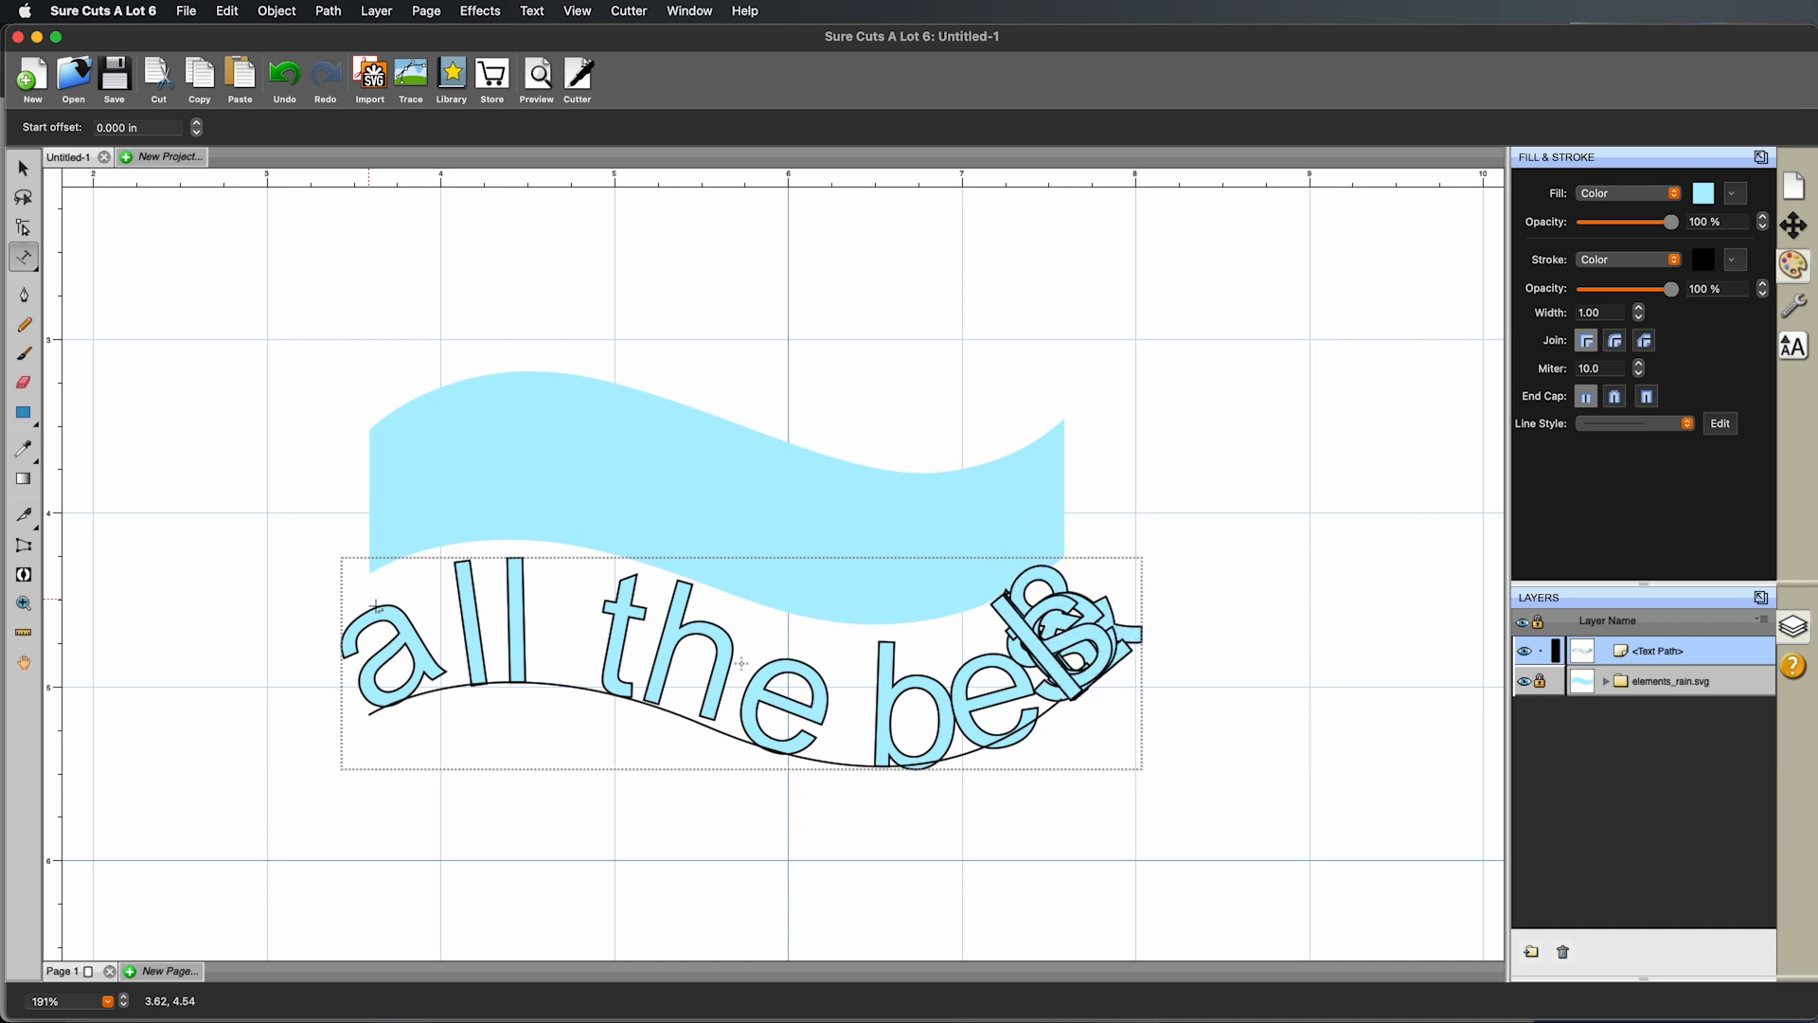
Step: Select all the greeting text on the path and set its font to SLF Architect Cond singlestroke
{"action": "triple_click", "coordinate": [724, 660]}
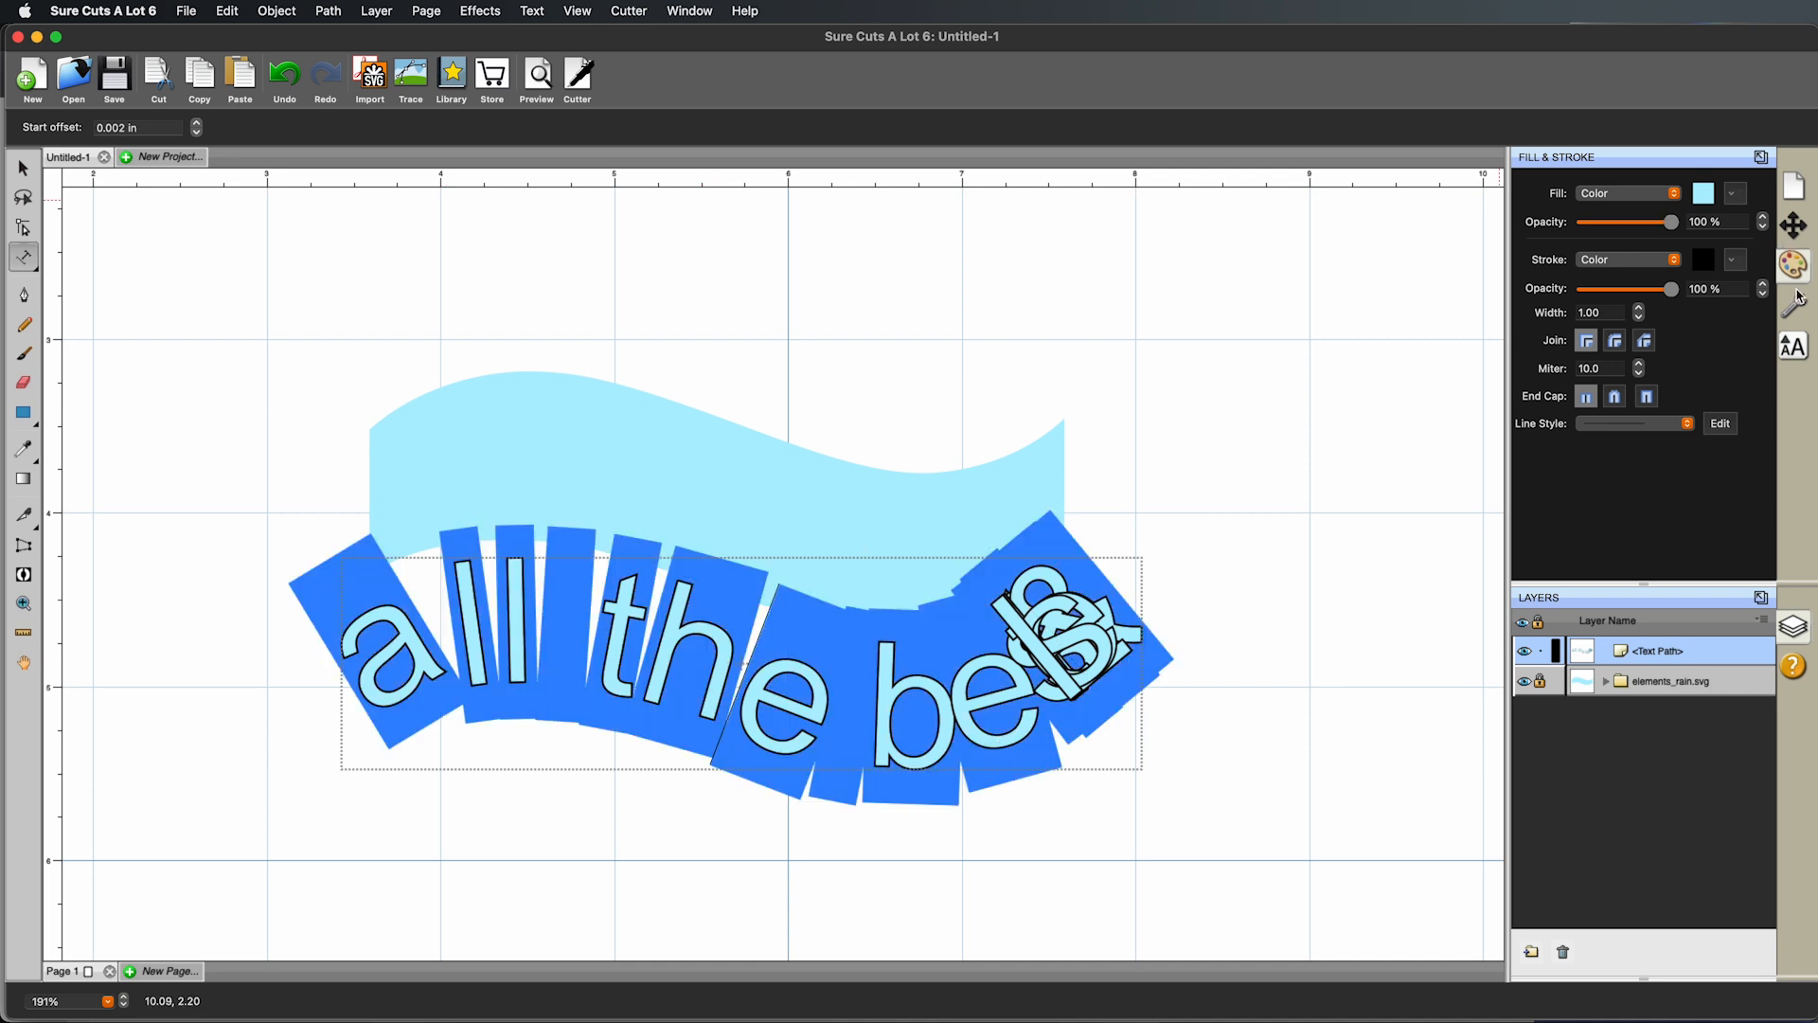
{"action": "left_click", "coordinate": [1794, 348]}
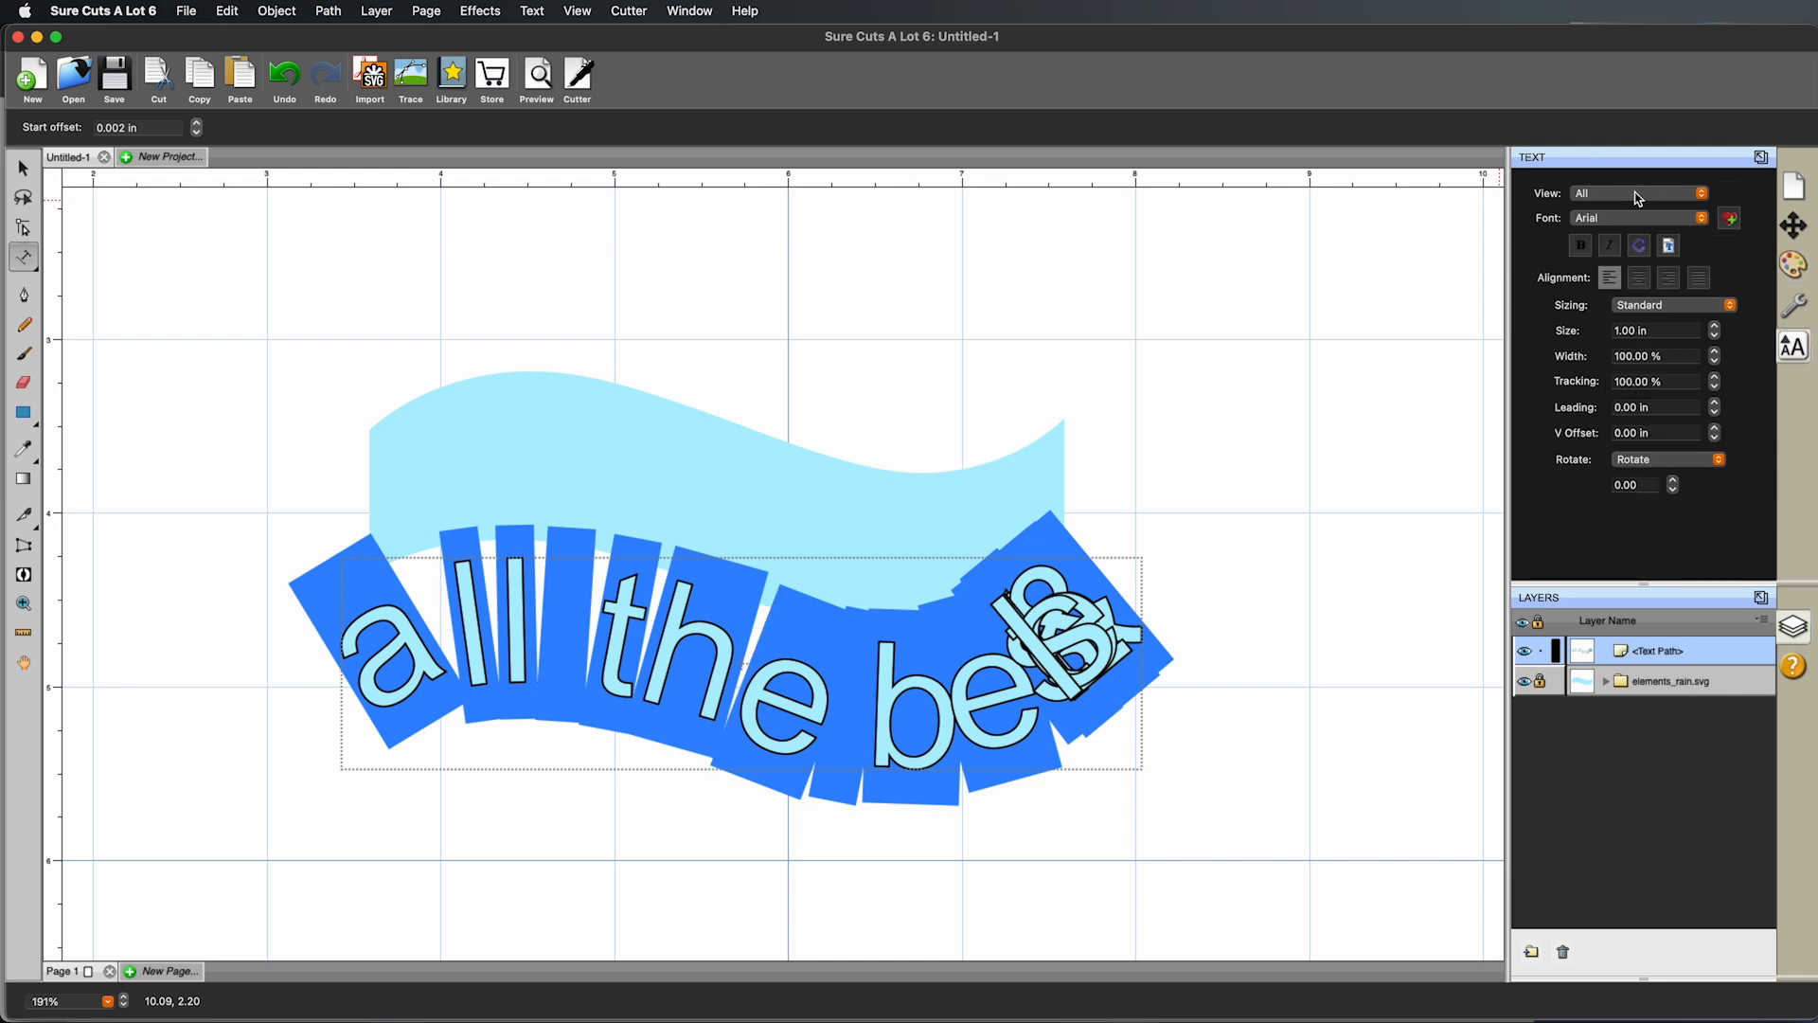
{"action": "left_click", "coordinate": [1703, 219]}
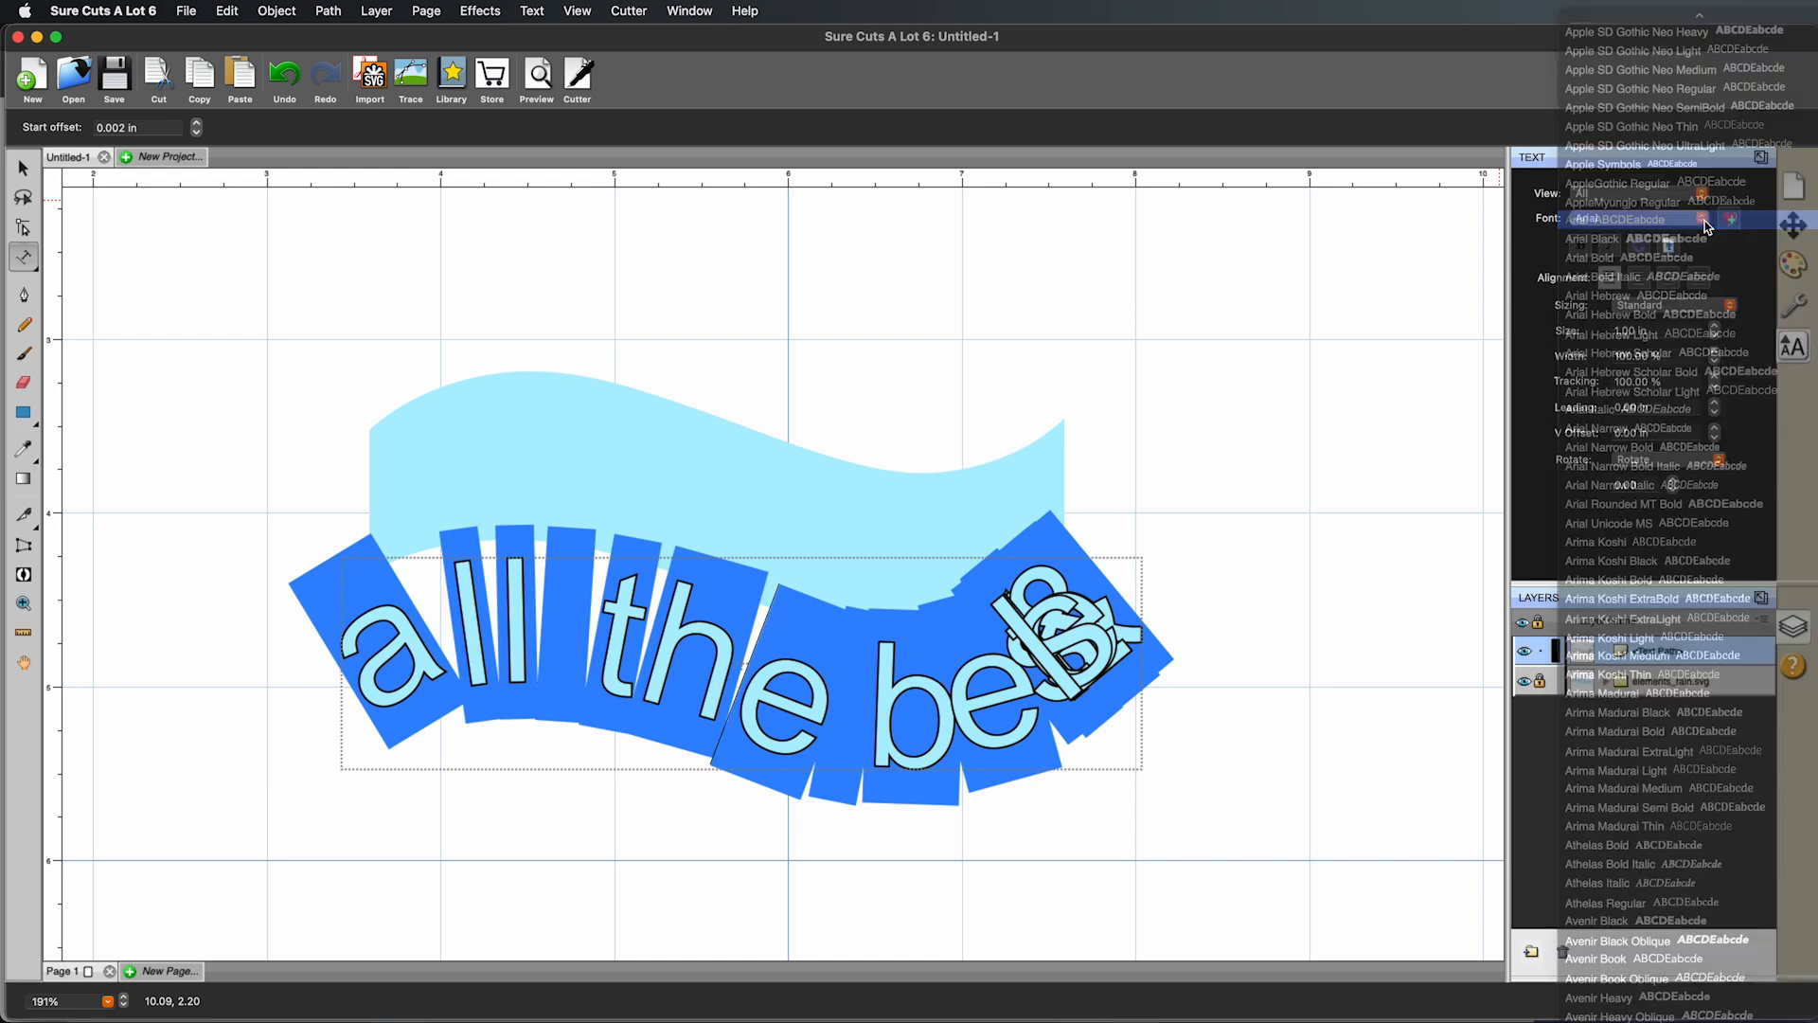
{"action": "left_click", "coordinate": [1701, 221]}
{"action": "left_click", "coordinate": [1702, 220]}
{"action": "scroll", "coordinate": [1701, 484], "scroll_direction": "down", "scroll_amount": 15}
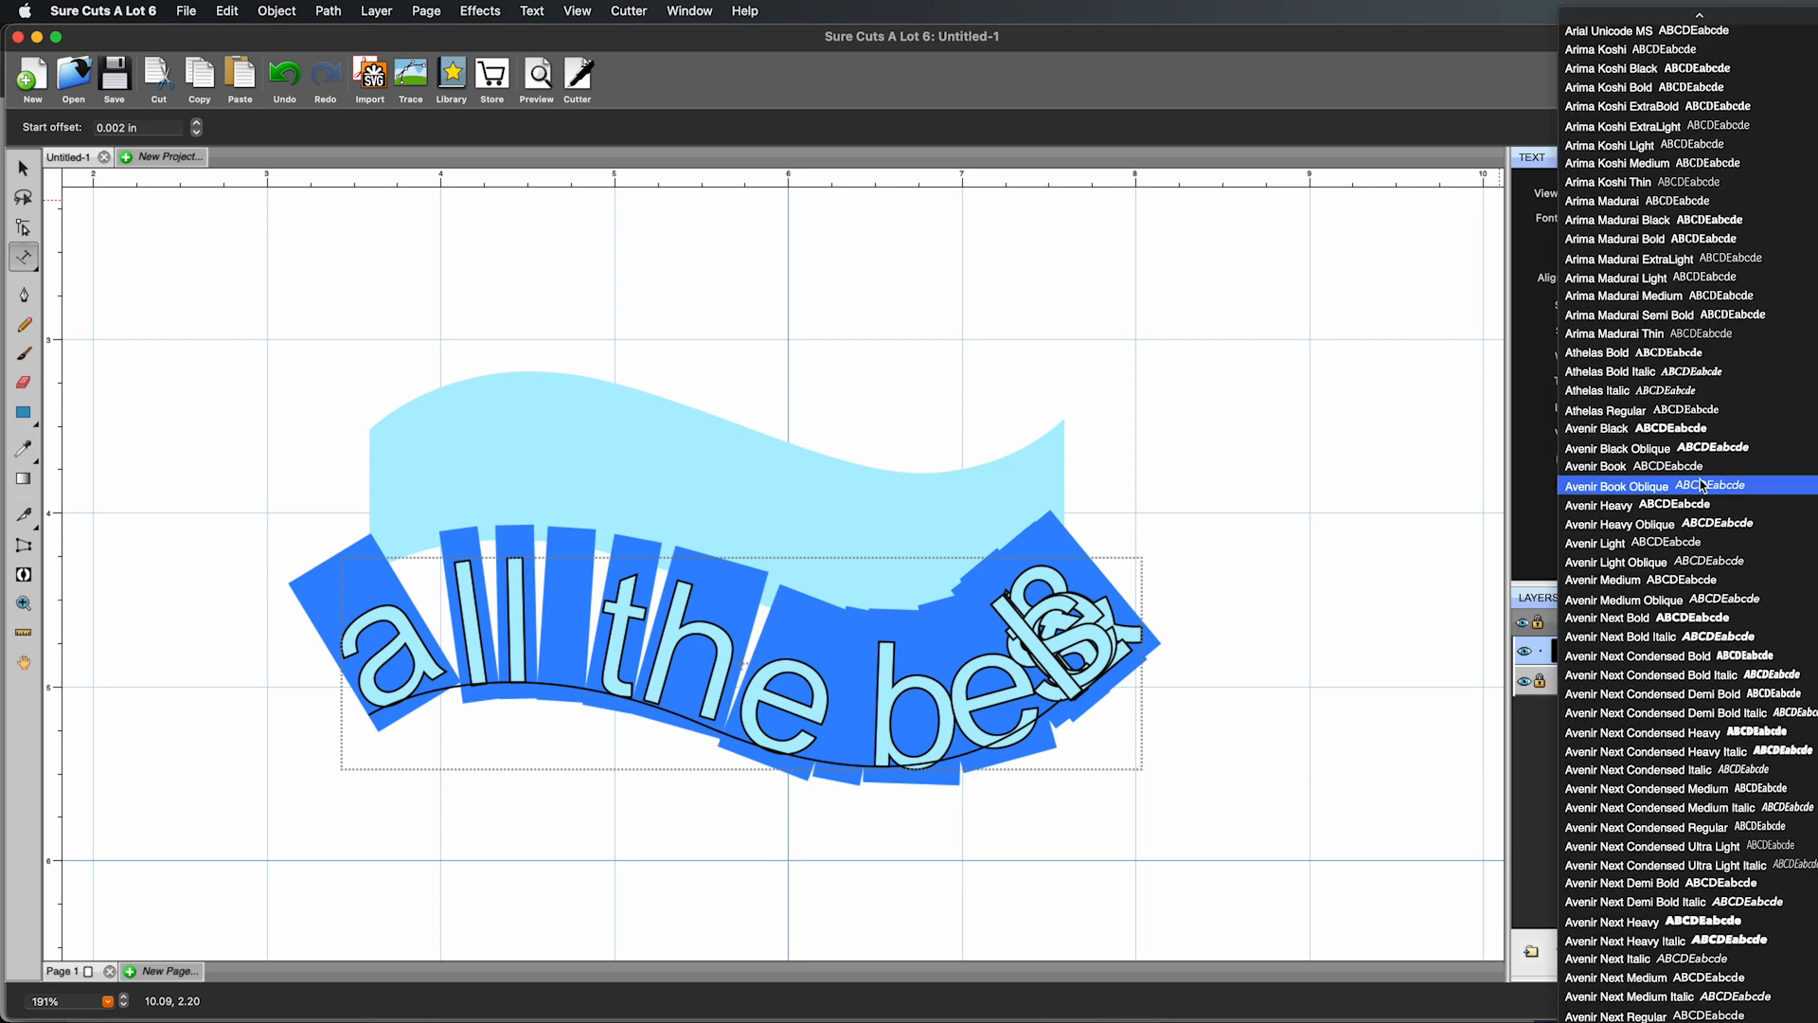
{"action": "scroll", "coordinate": [1701, 485], "scroll_direction": "down", "scroll_amount": 20}
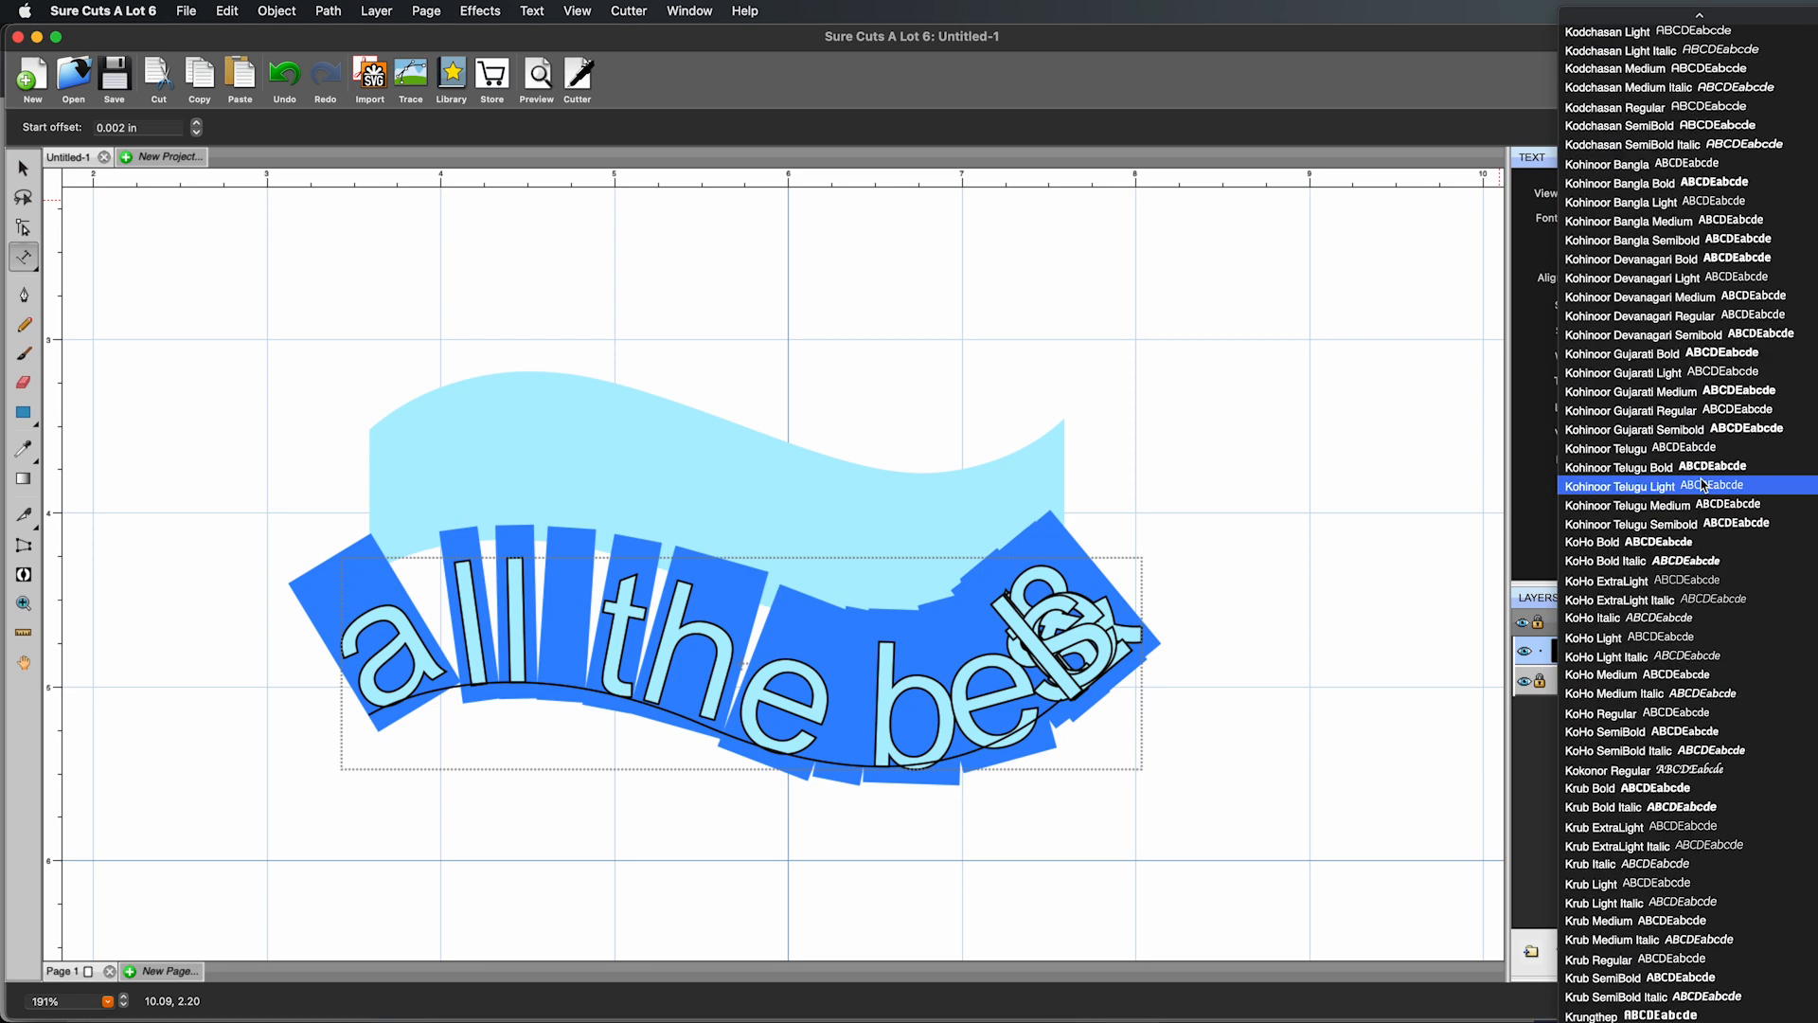
{"action": "scroll", "coordinate": [1701, 485], "scroll_direction": "down", "scroll_amount": 20}
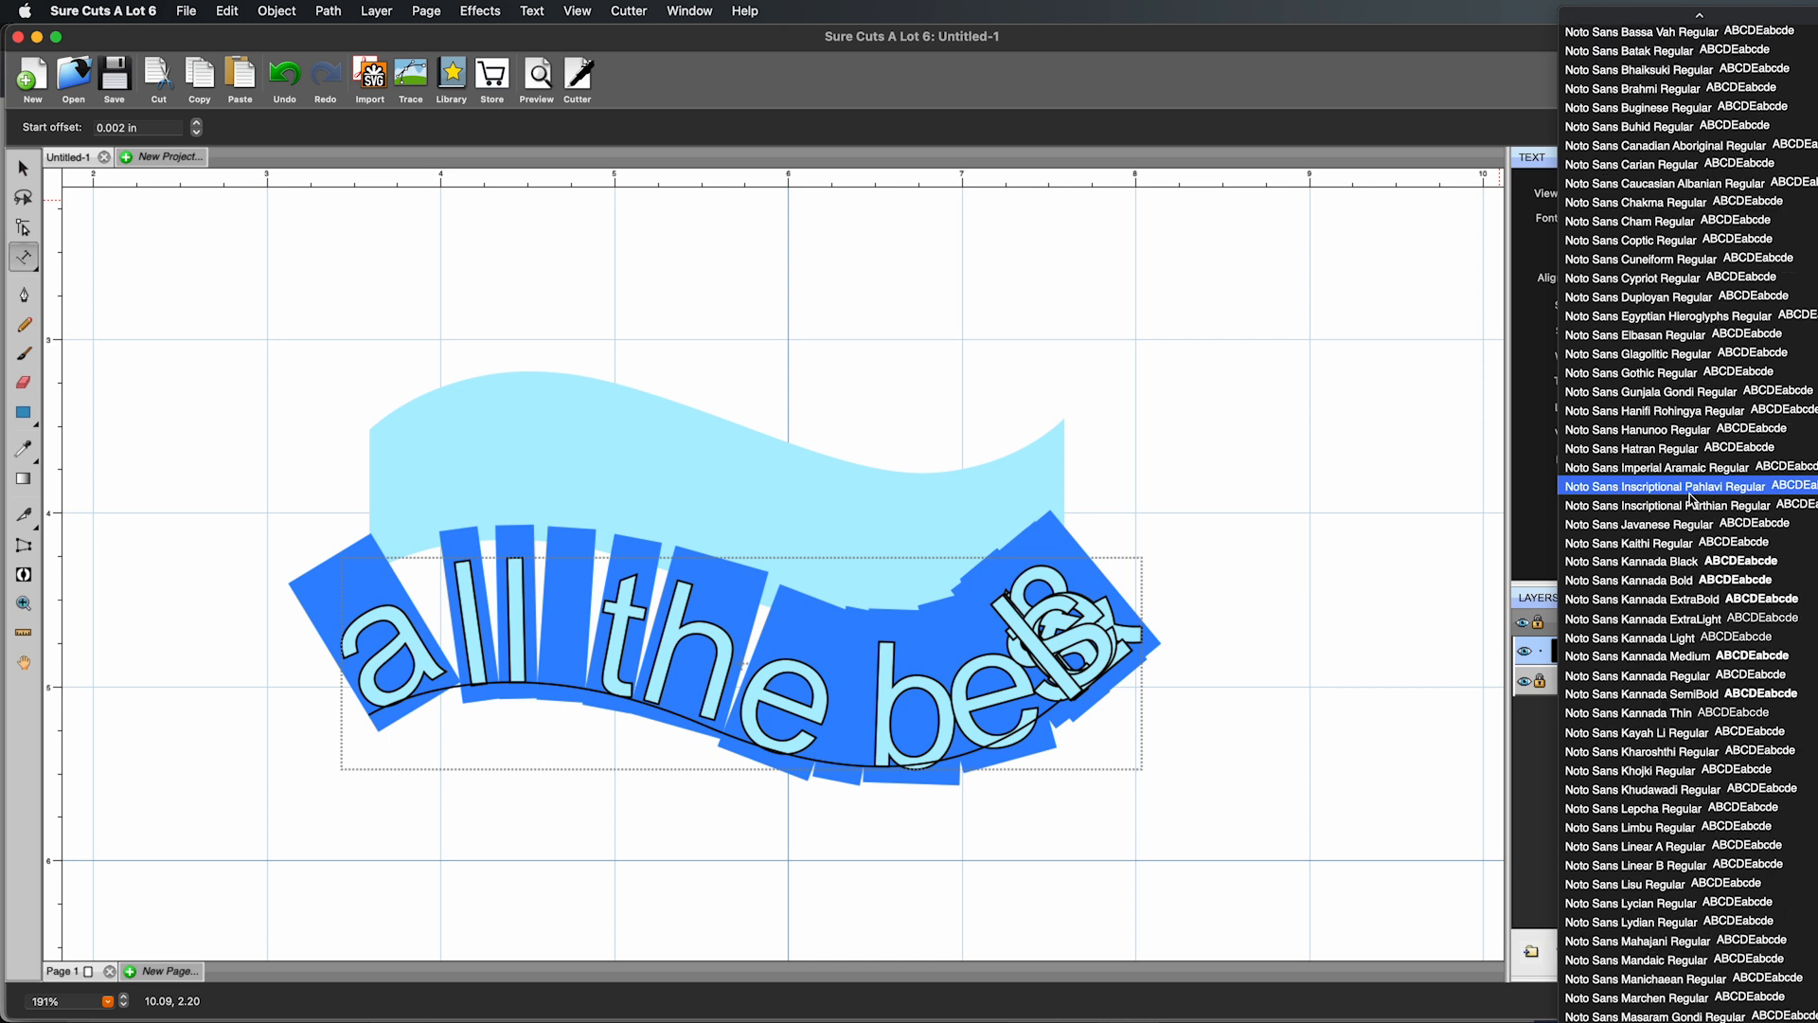
{"action": "scroll", "coordinate": [1675, 489], "scroll_direction": "down", "scroll_amount": 20}
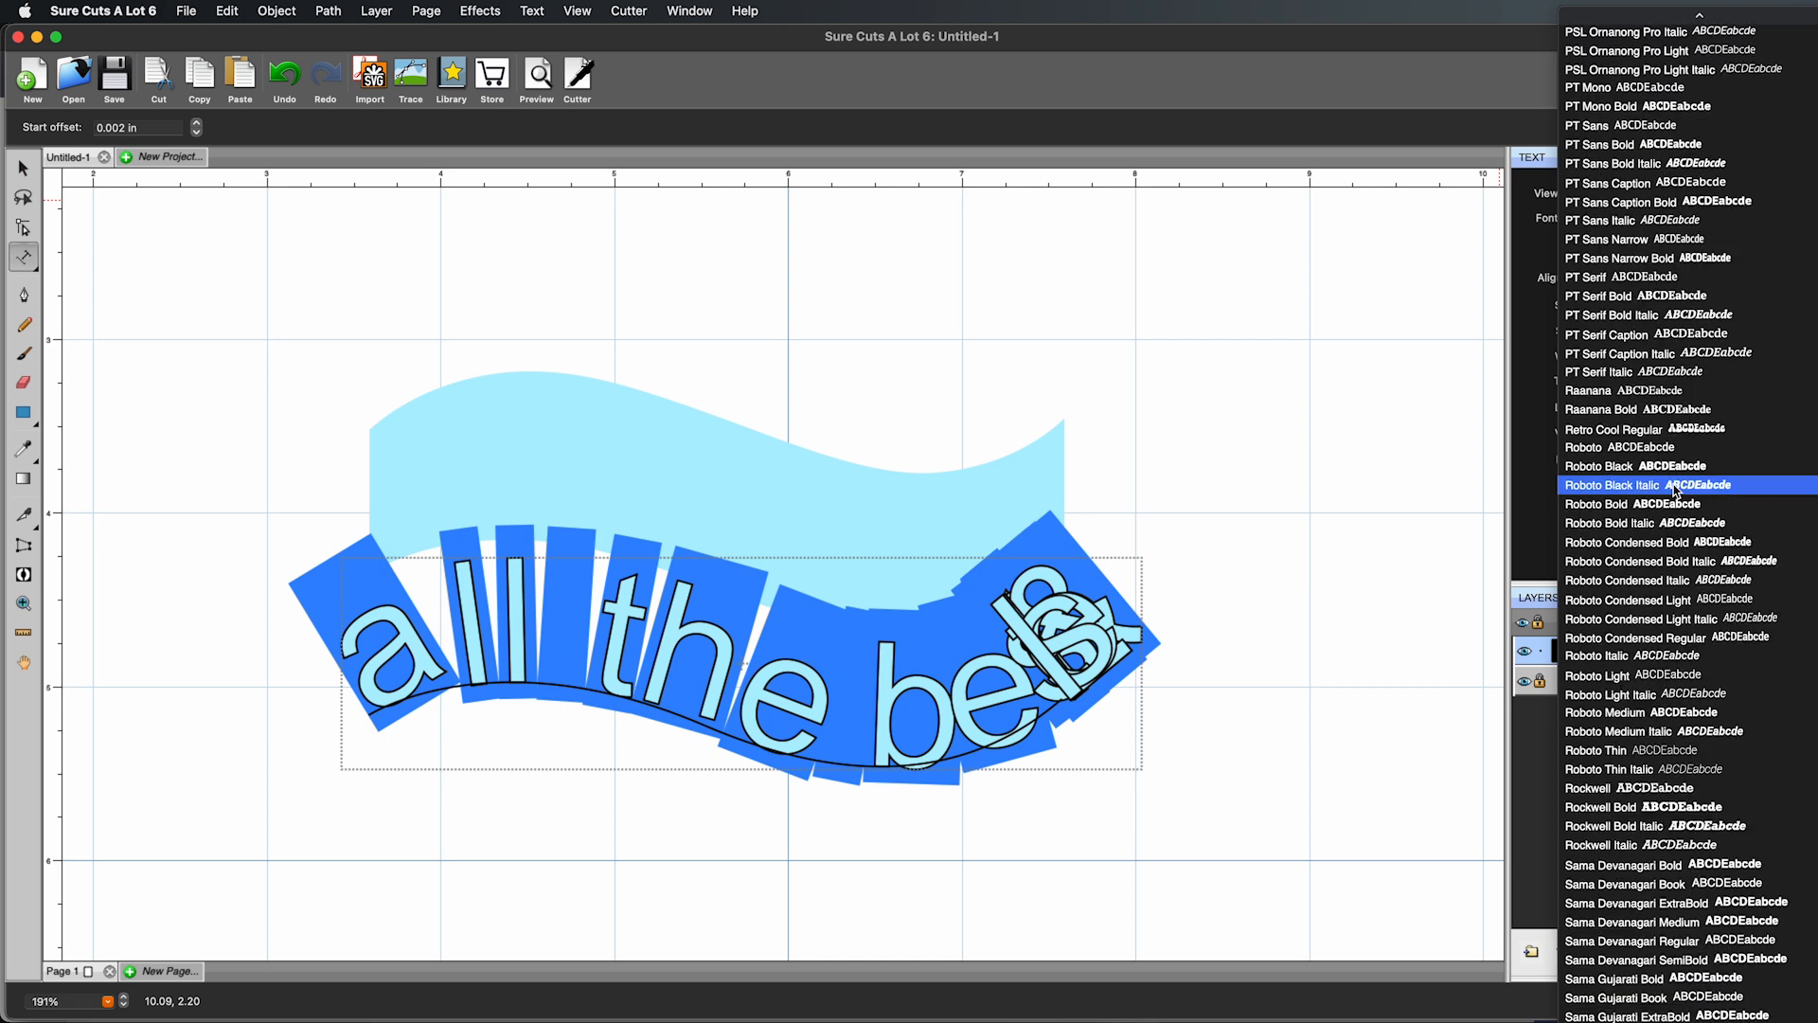
{"action": "scroll", "coordinate": [1675, 490], "scroll_direction": "down", "scroll_amount": 20}
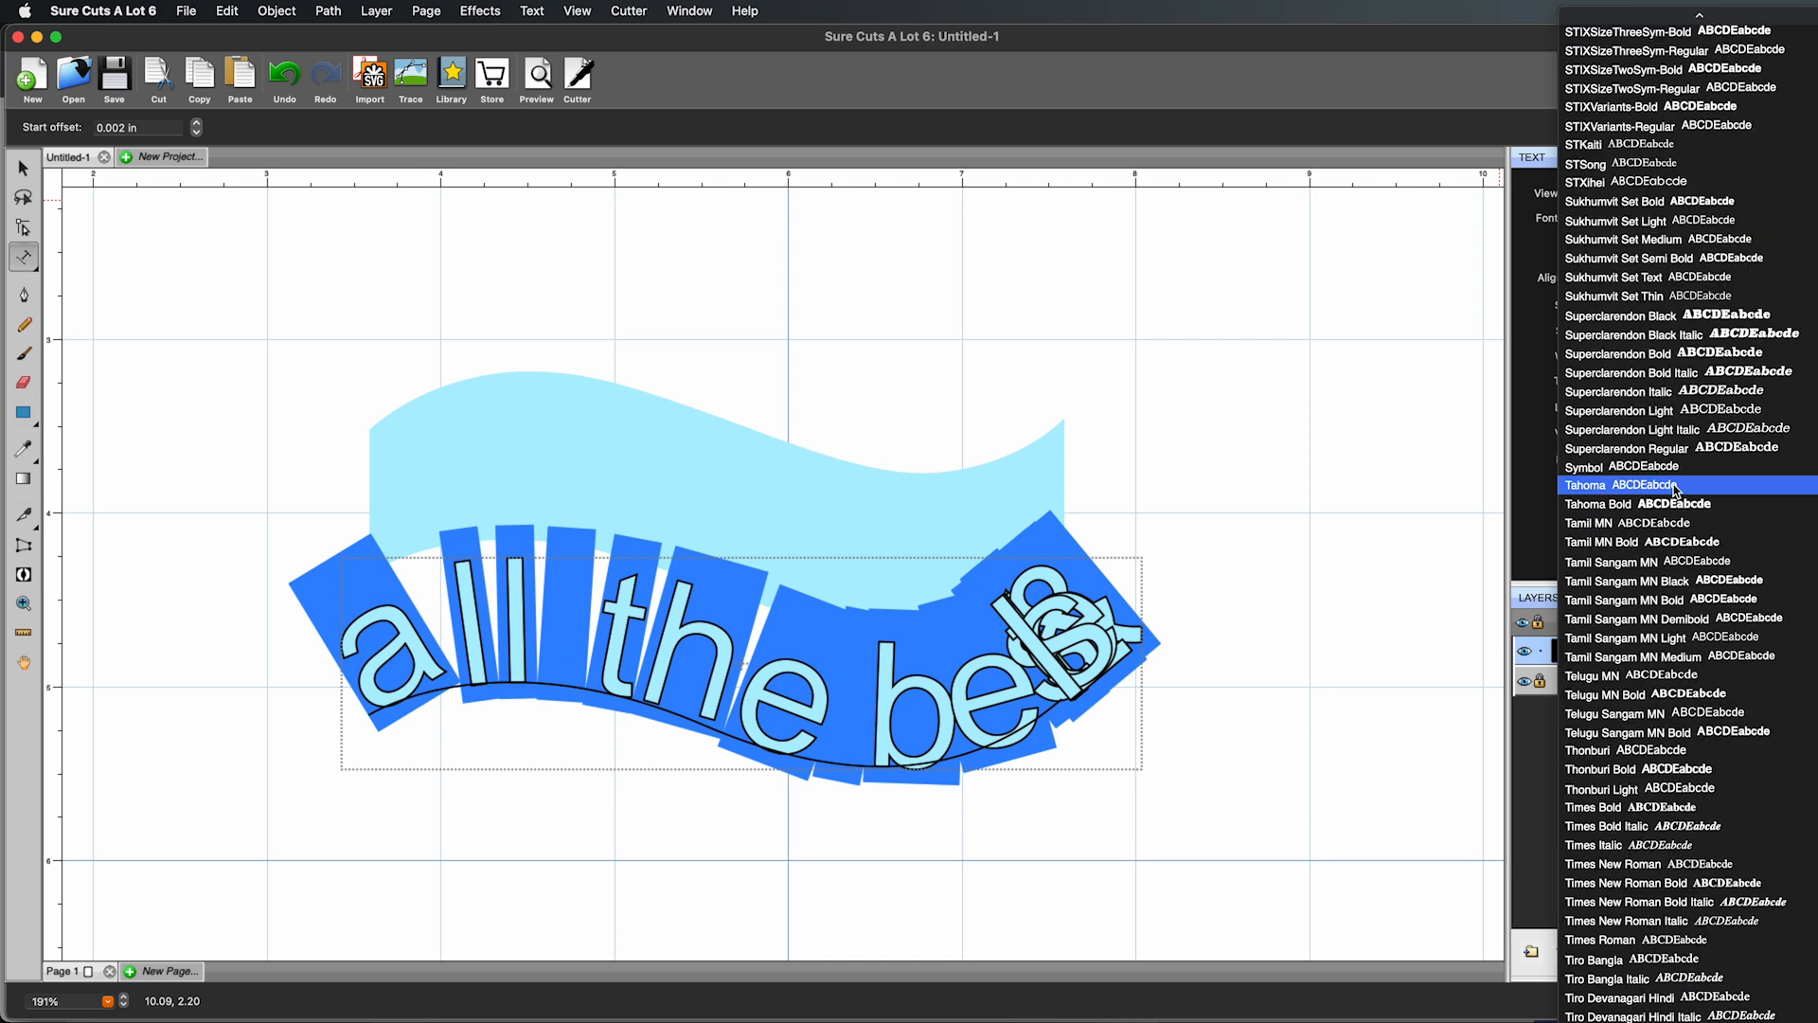
{"action": "scroll", "coordinate": [1675, 490], "scroll_direction": "up", "scroll_amount": 15}
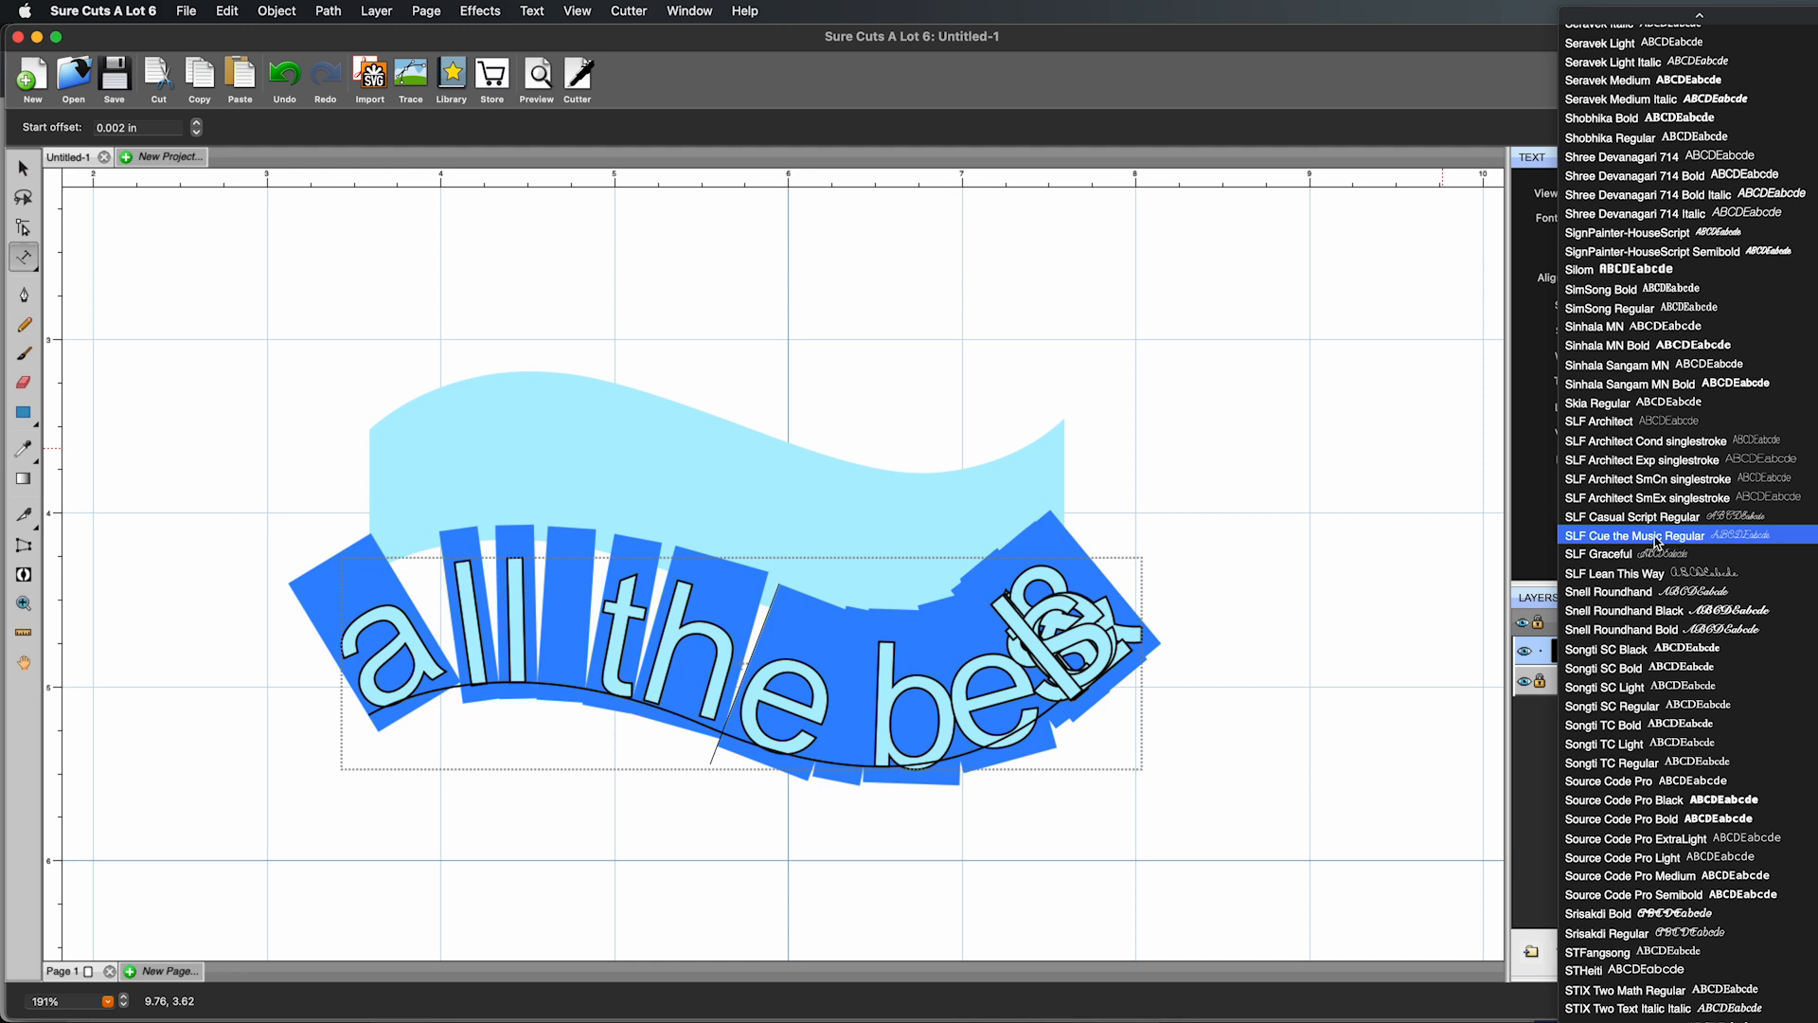
{"action": "left_click", "coordinate": [1631, 441]}
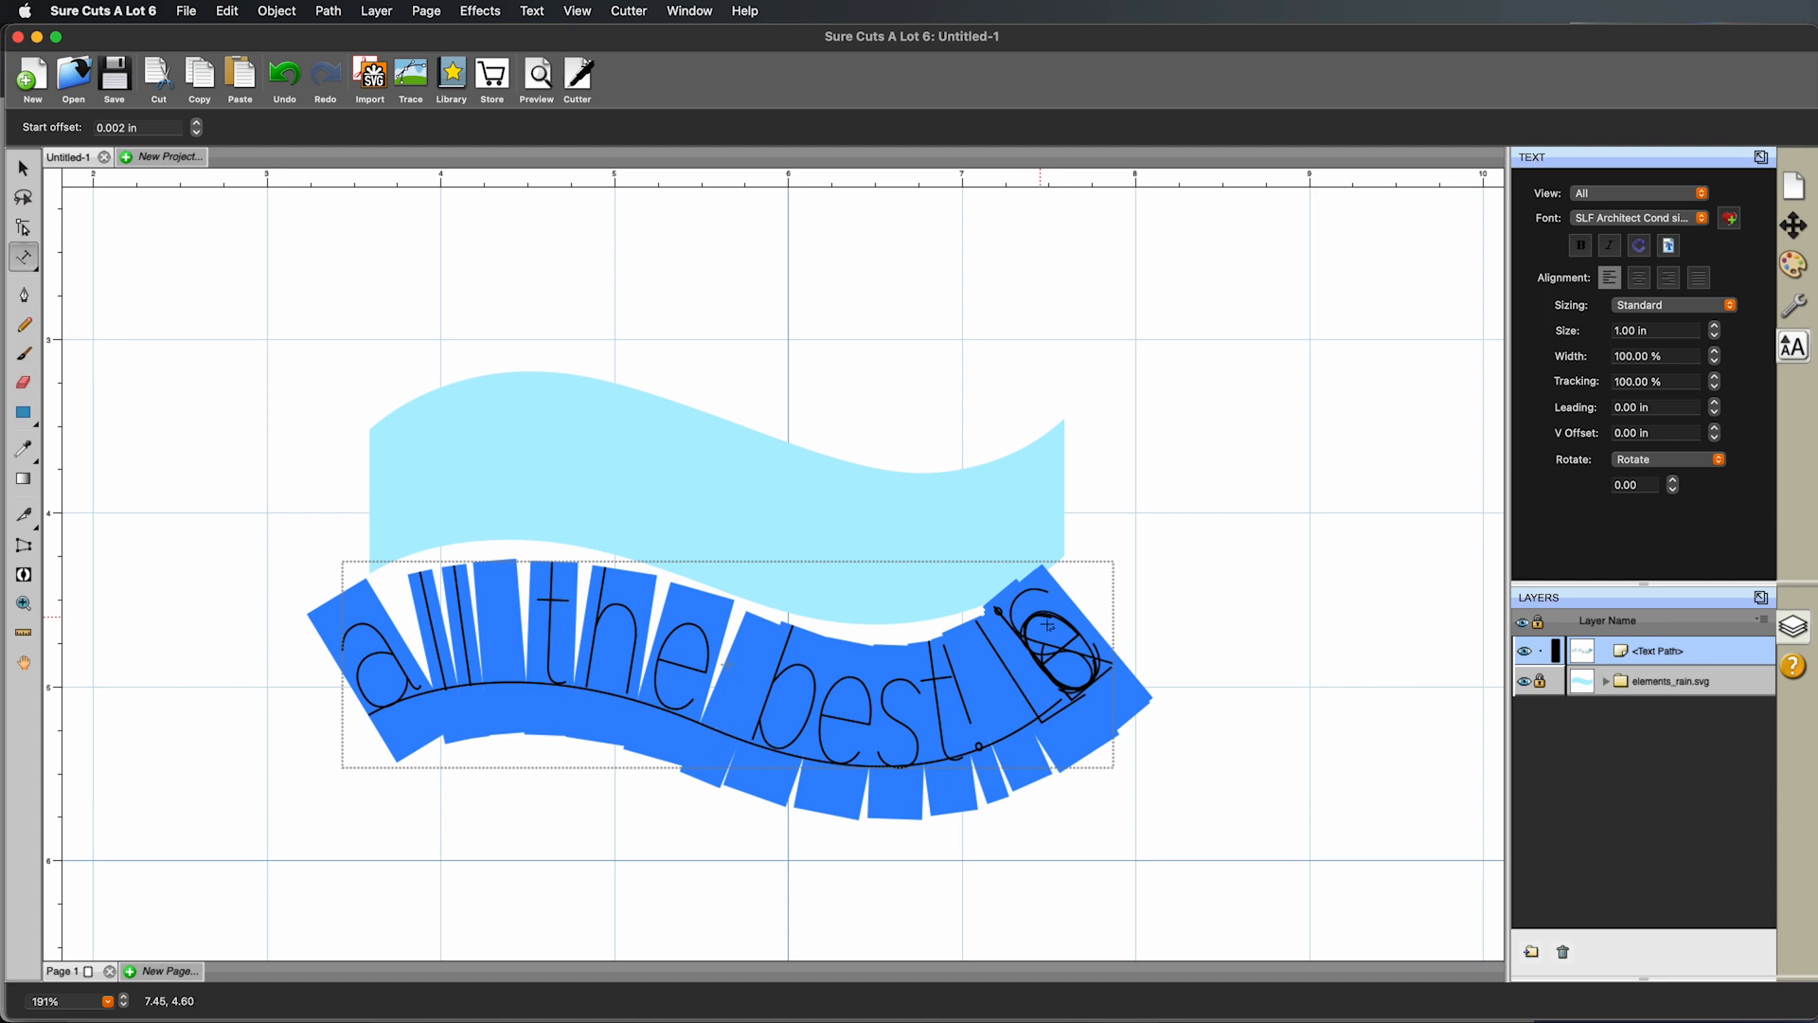
Step: Reduce the greeting text's size to 0.60 in so it fits along the curve
{"action": "left_click", "coordinate": [1714, 337]}
{"action": "left_click", "coordinate": [1713, 338]}
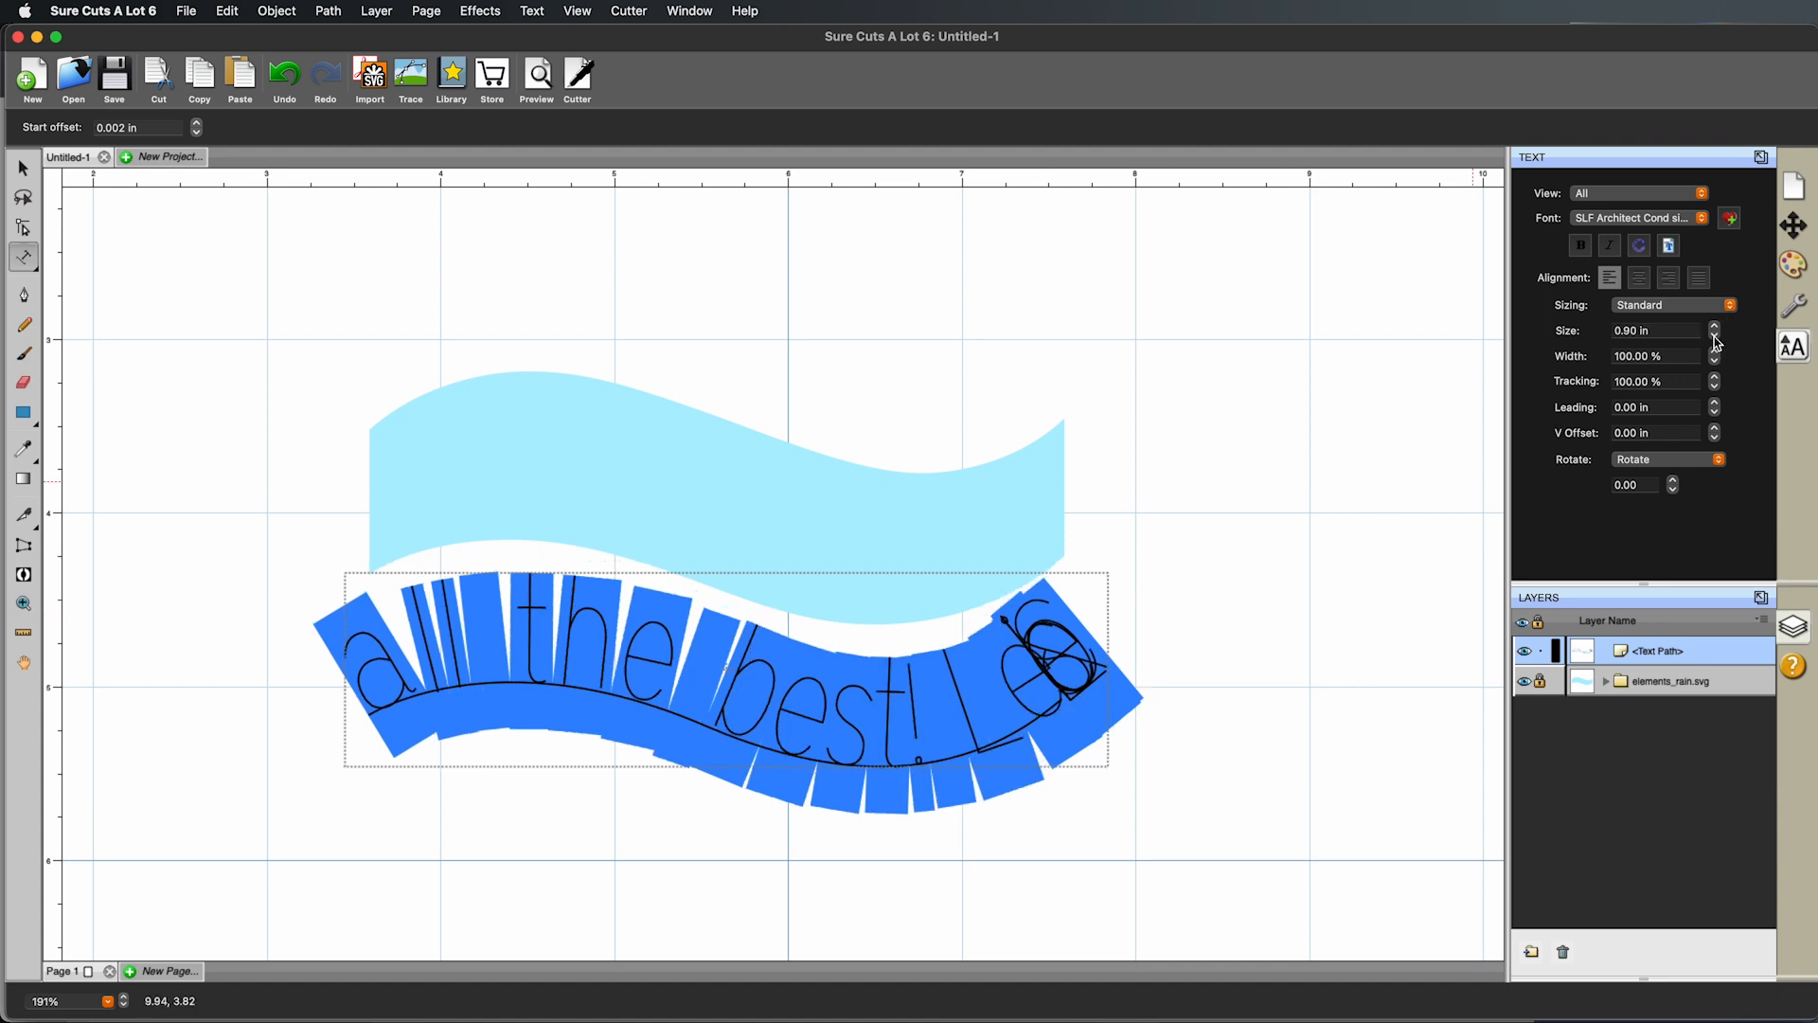
{"action": "left_click", "coordinate": [1713, 337]}
{"action": "left_click", "coordinate": [1714, 337]}
{"action": "left_click", "coordinate": [1714, 337]}
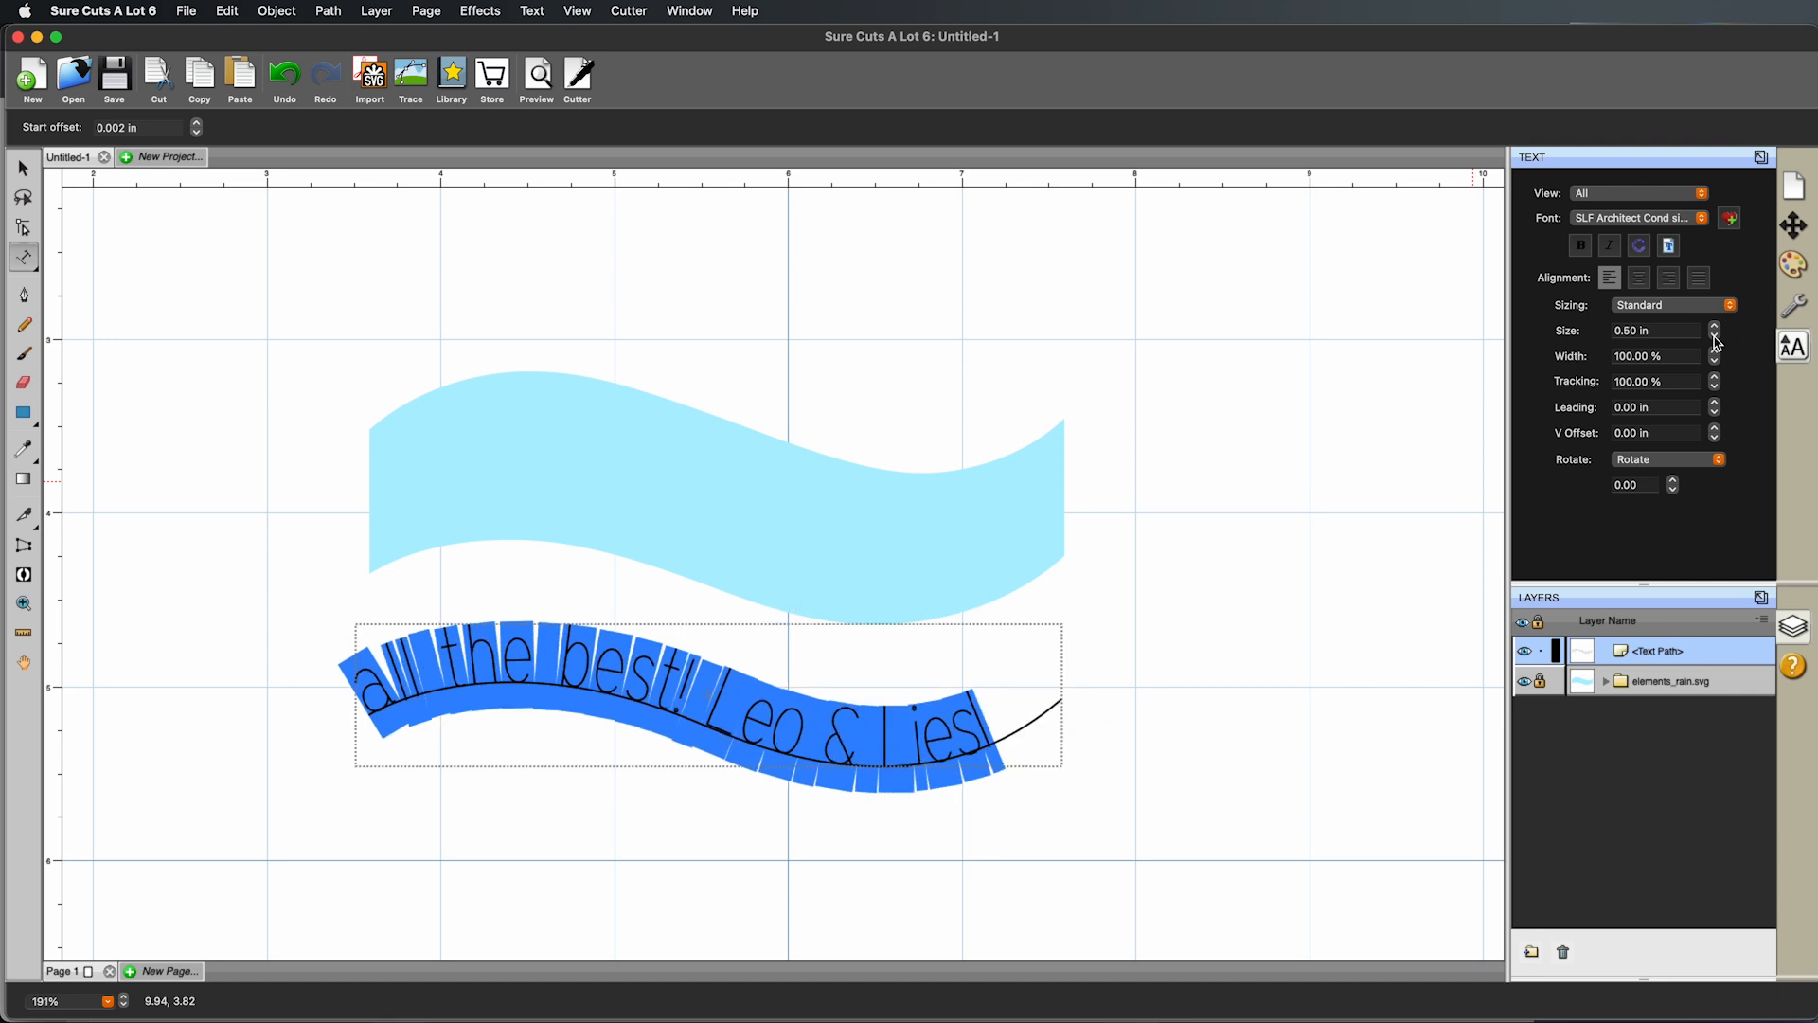
{"action": "left_click", "coordinate": [1715, 326]}
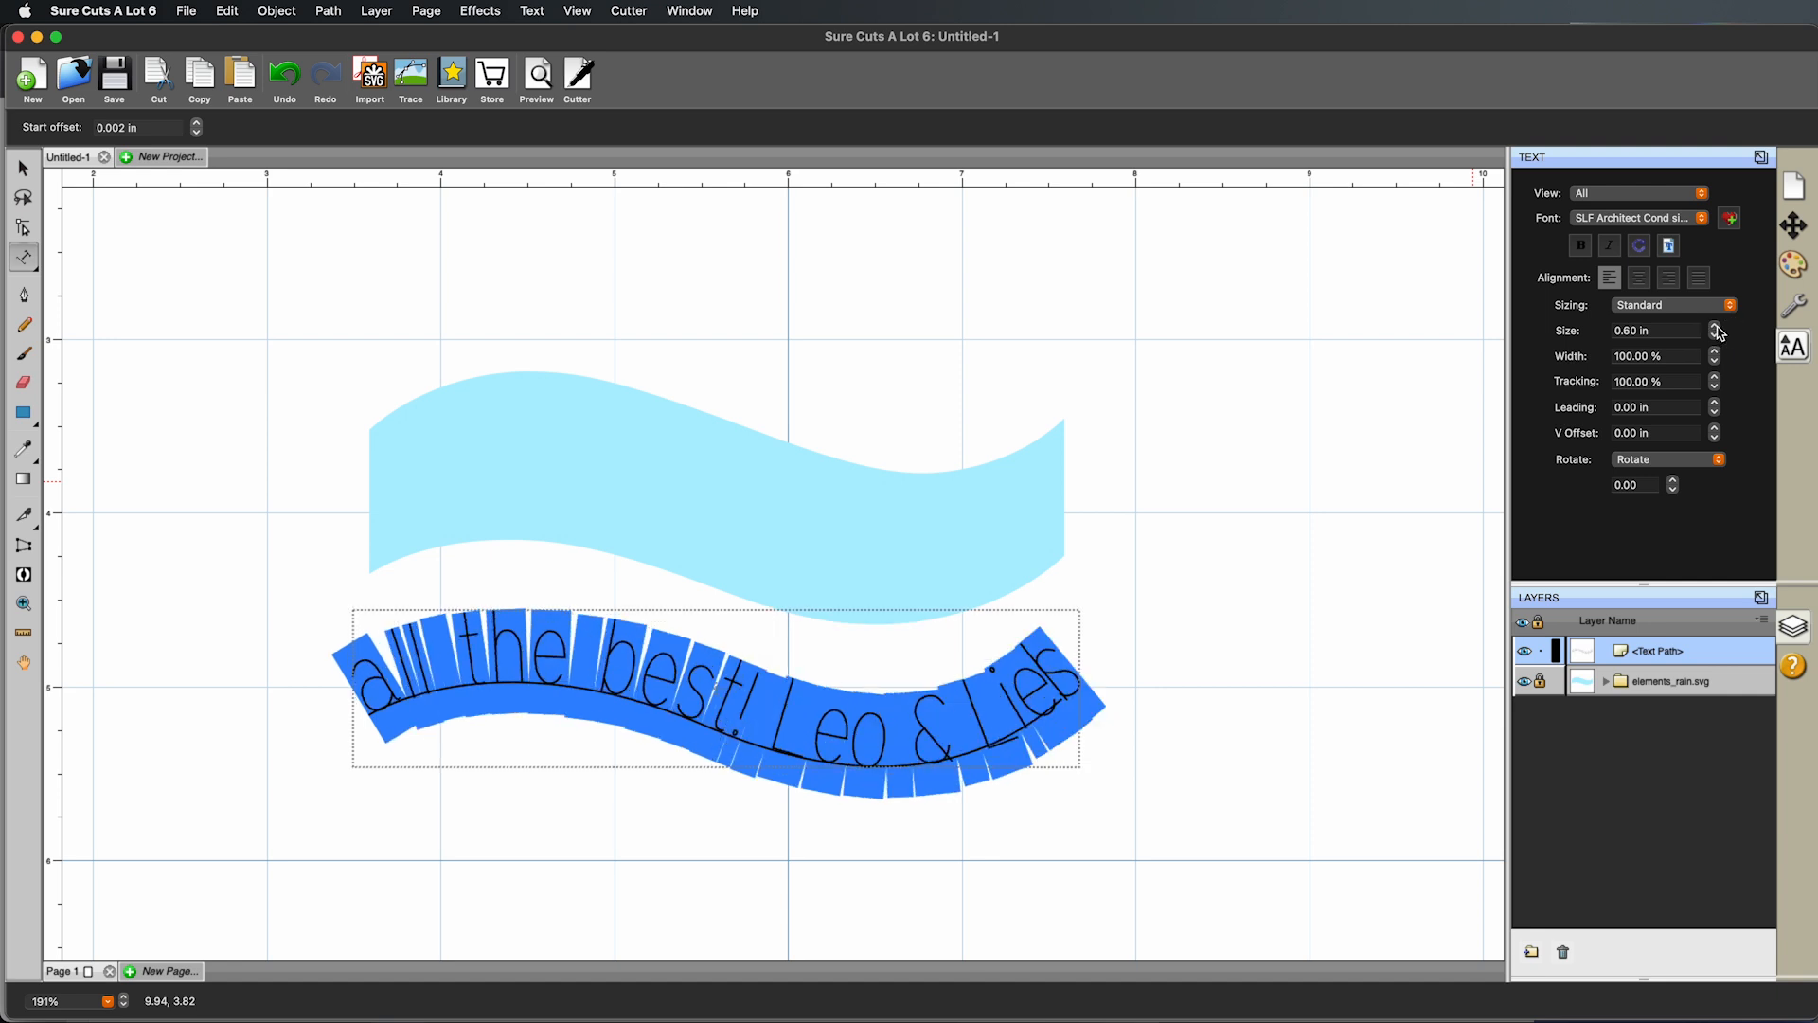
Step: Change the greeting text's font to SLF Graceful, set its size to 0.56 in and leave text editing
{"action": "left_click", "coordinate": [1706, 224]}
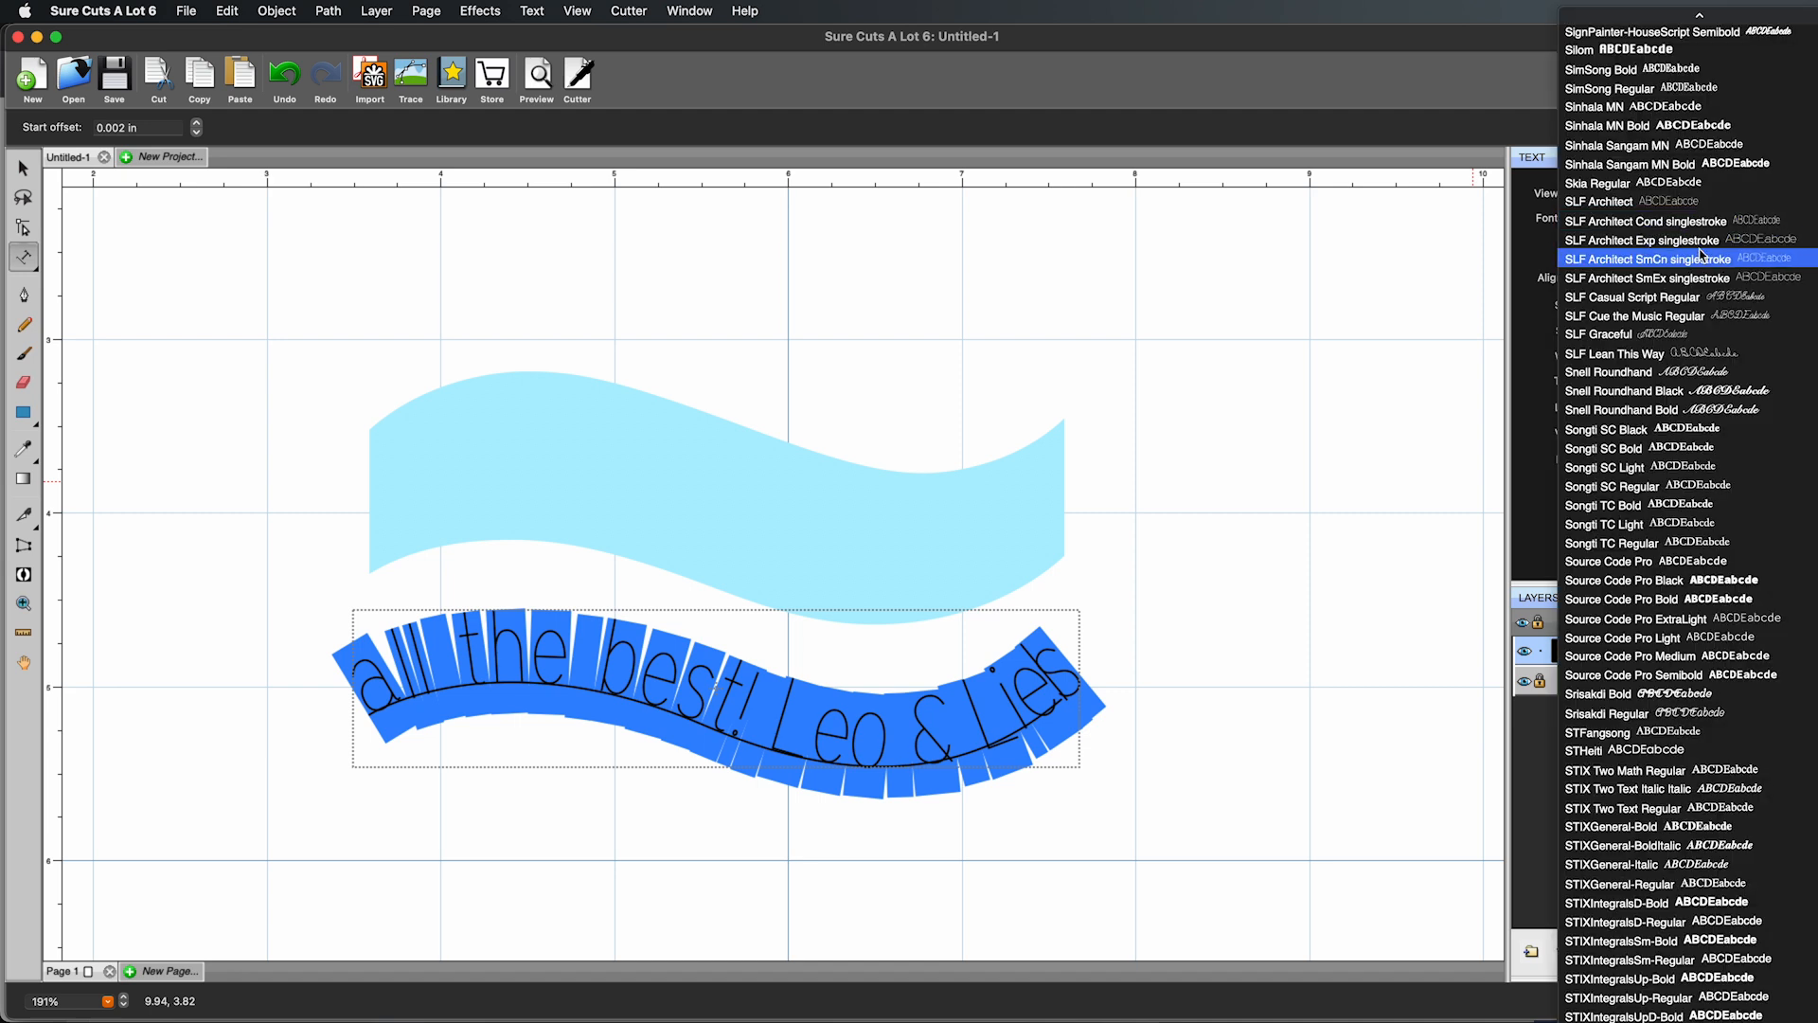
{"action": "left_click", "coordinate": [1700, 334]}
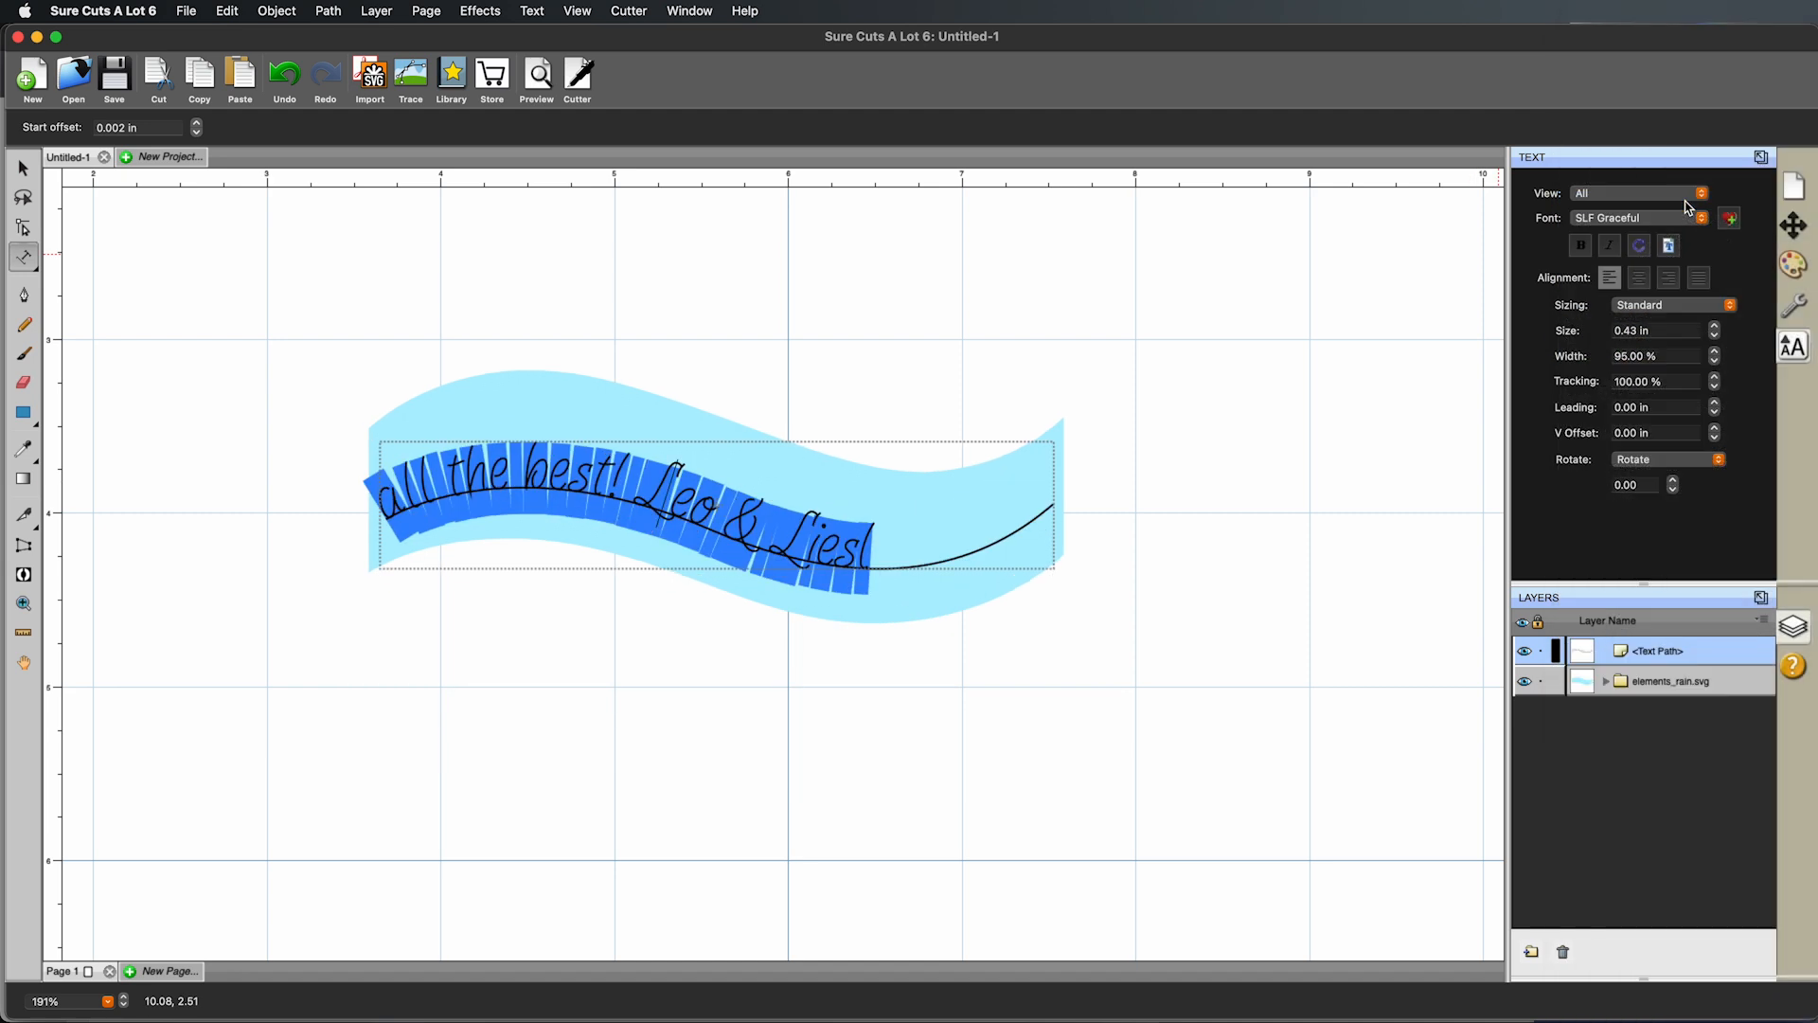
{"action": "left_click", "coordinate": [1715, 326]}
{"action": "left_click", "coordinate": [1715, 327]}
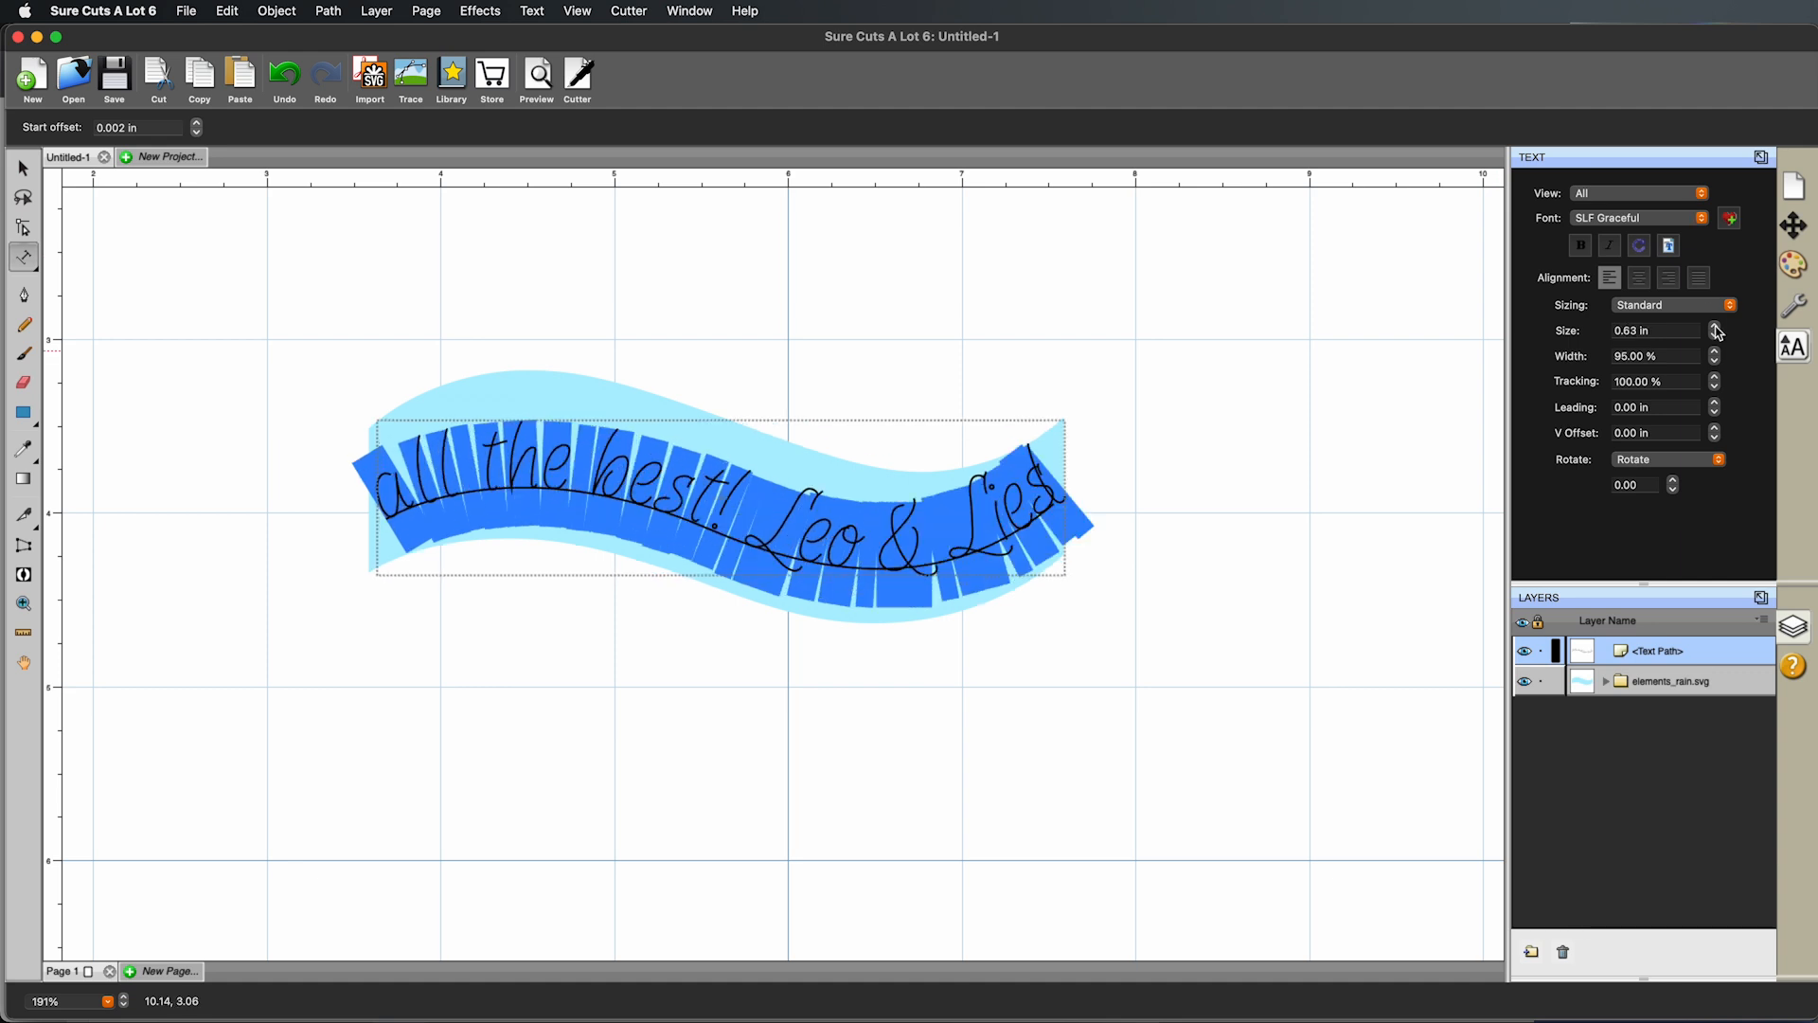
{"action": "left_click", "coordinate": [1715, 336]}
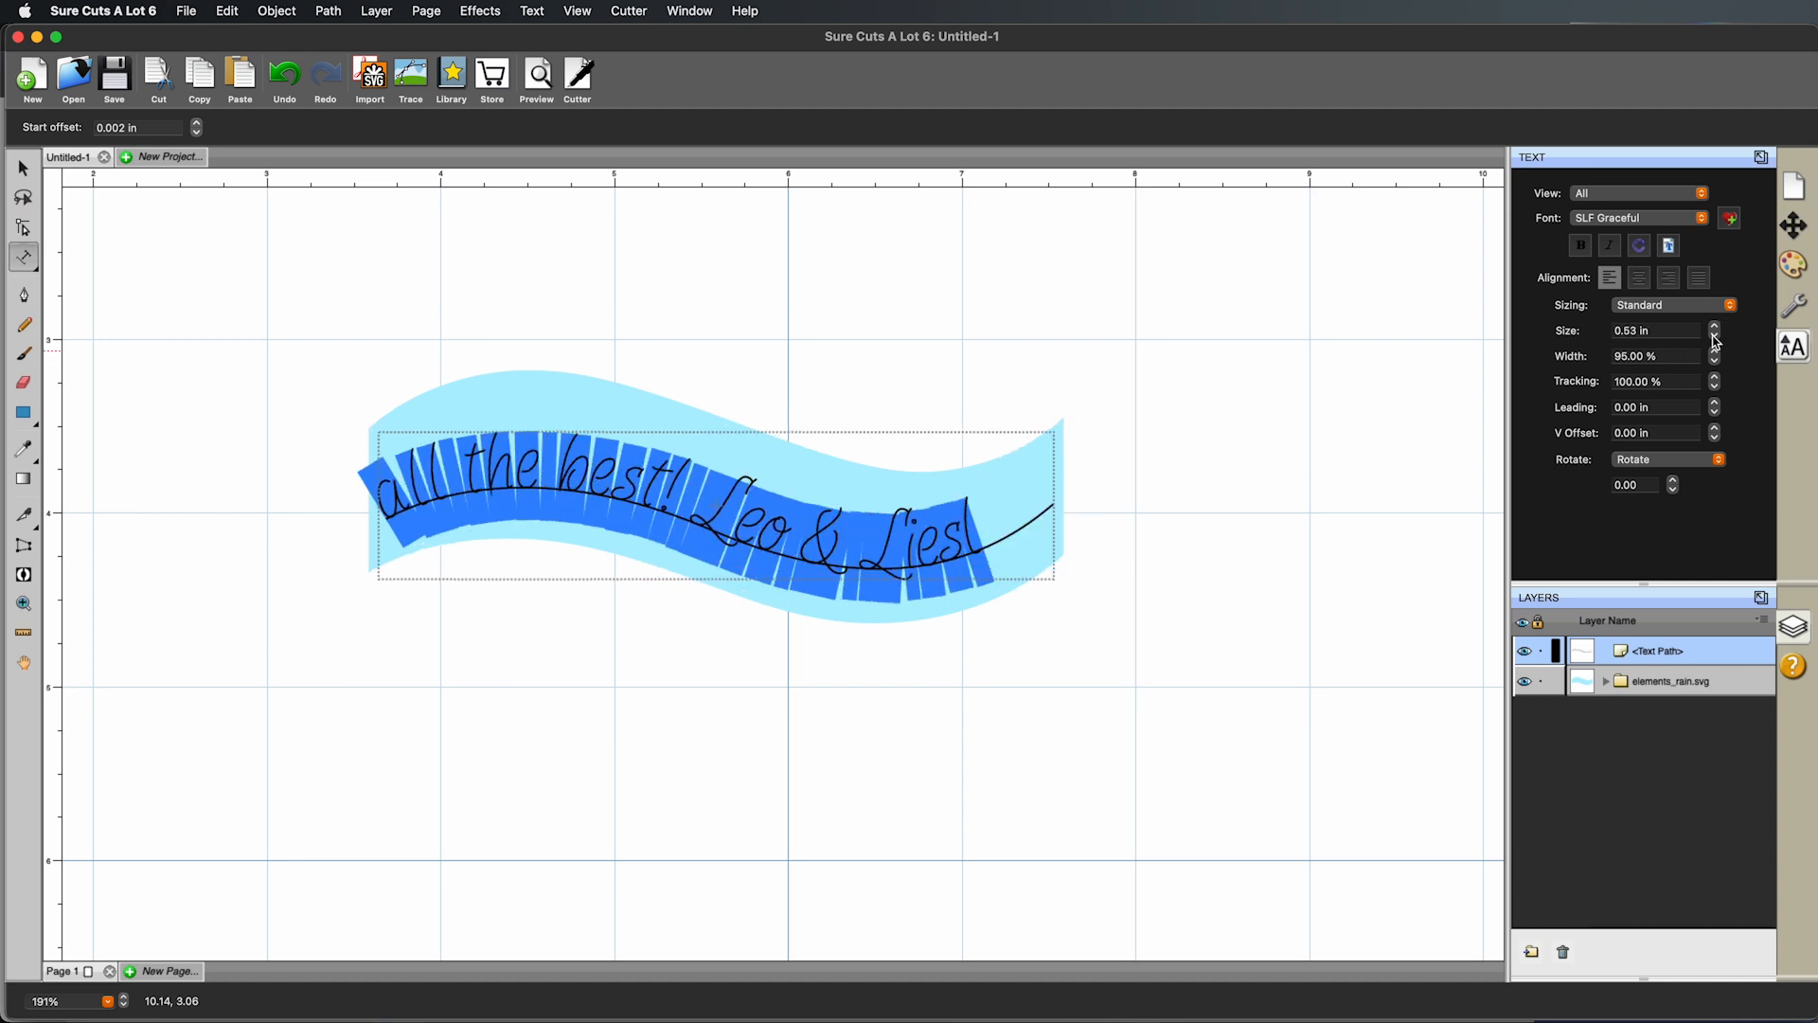
{"action": "left_click", "coordinate": [1715, 326]}
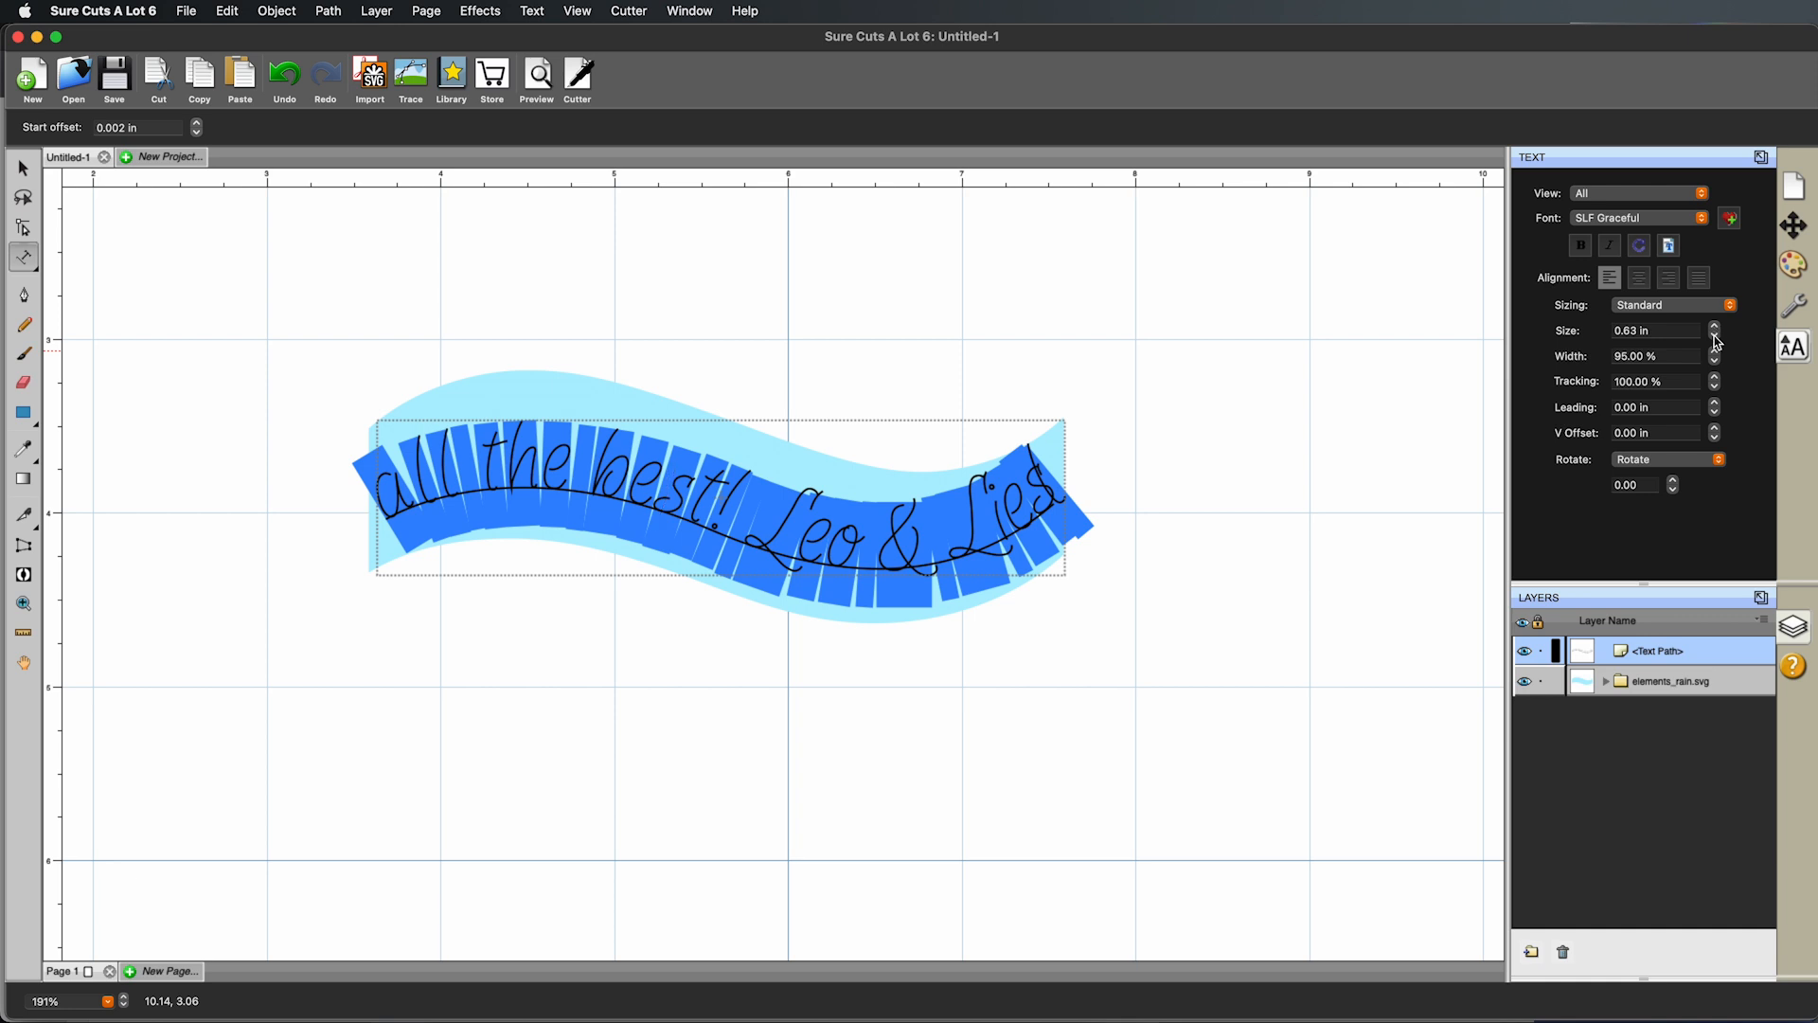
{"action": "left_click_drag", "start_coordinate": [1637, 334], "coordinate": [1623, 333]}
{"action": "type", "text": "56"}
{"action": "key", "text": "Return"}
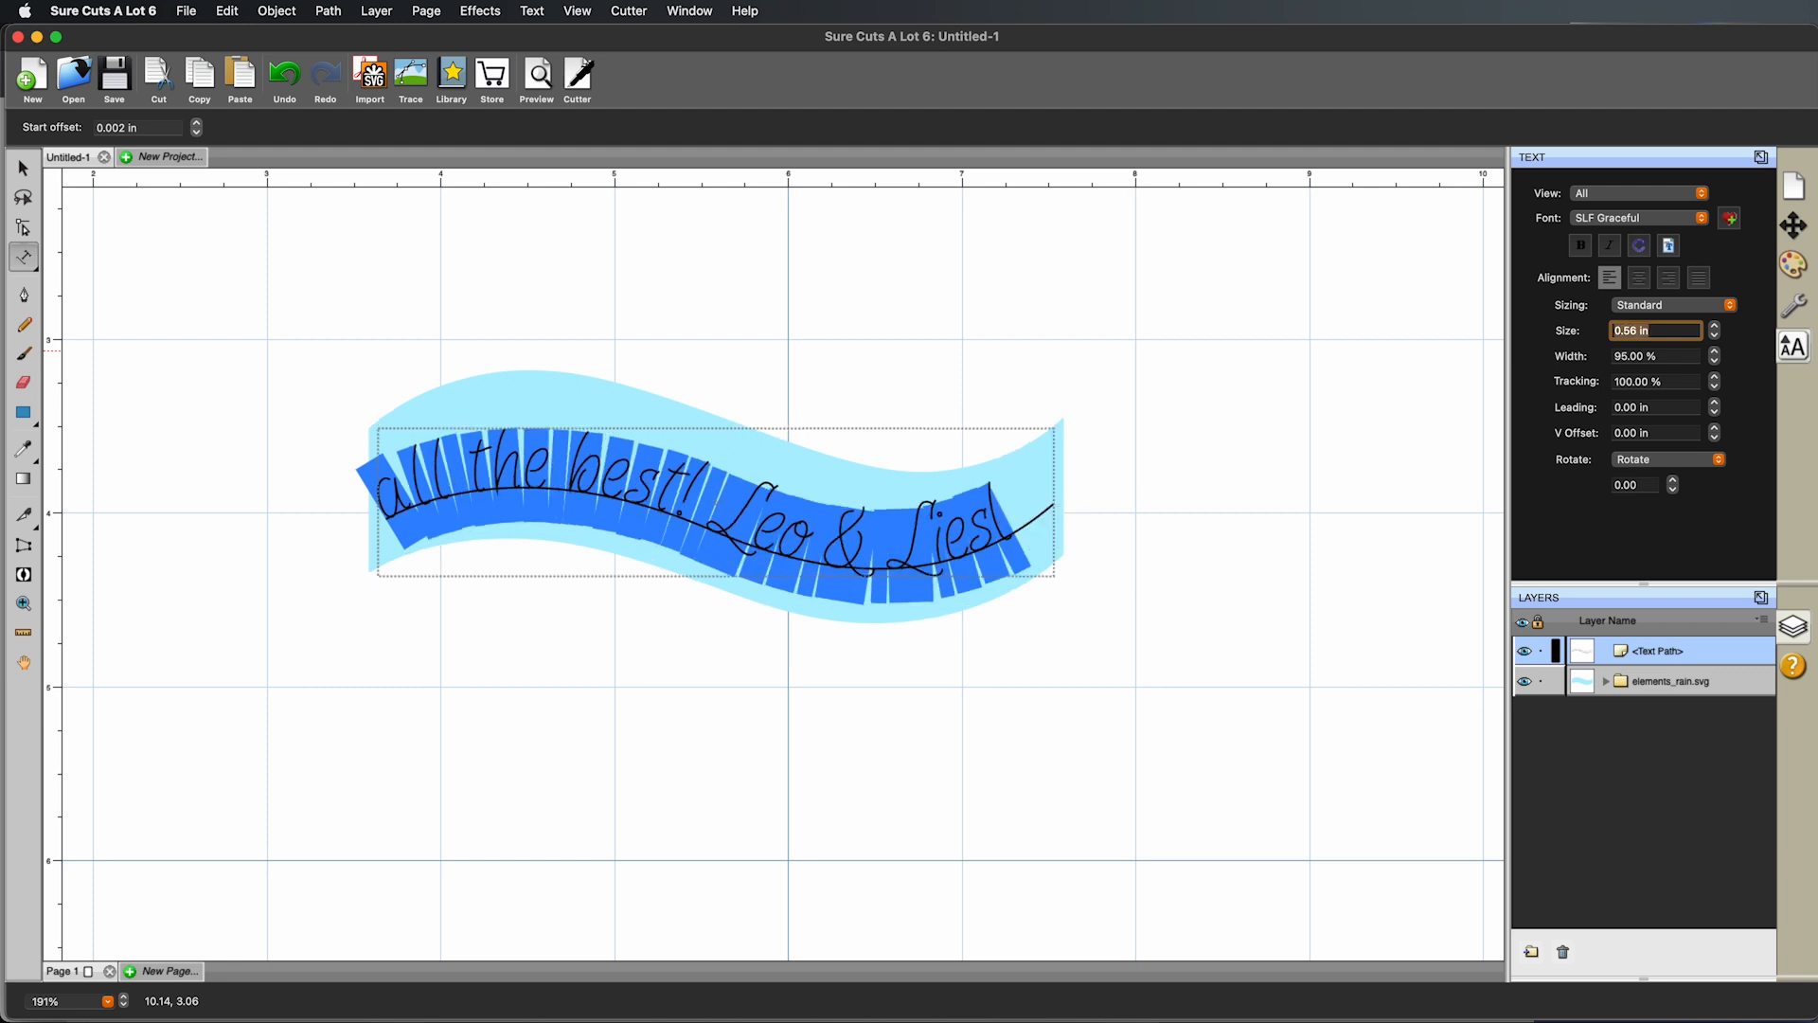
{"action": "left_click", "coordinate": [28, 176]}
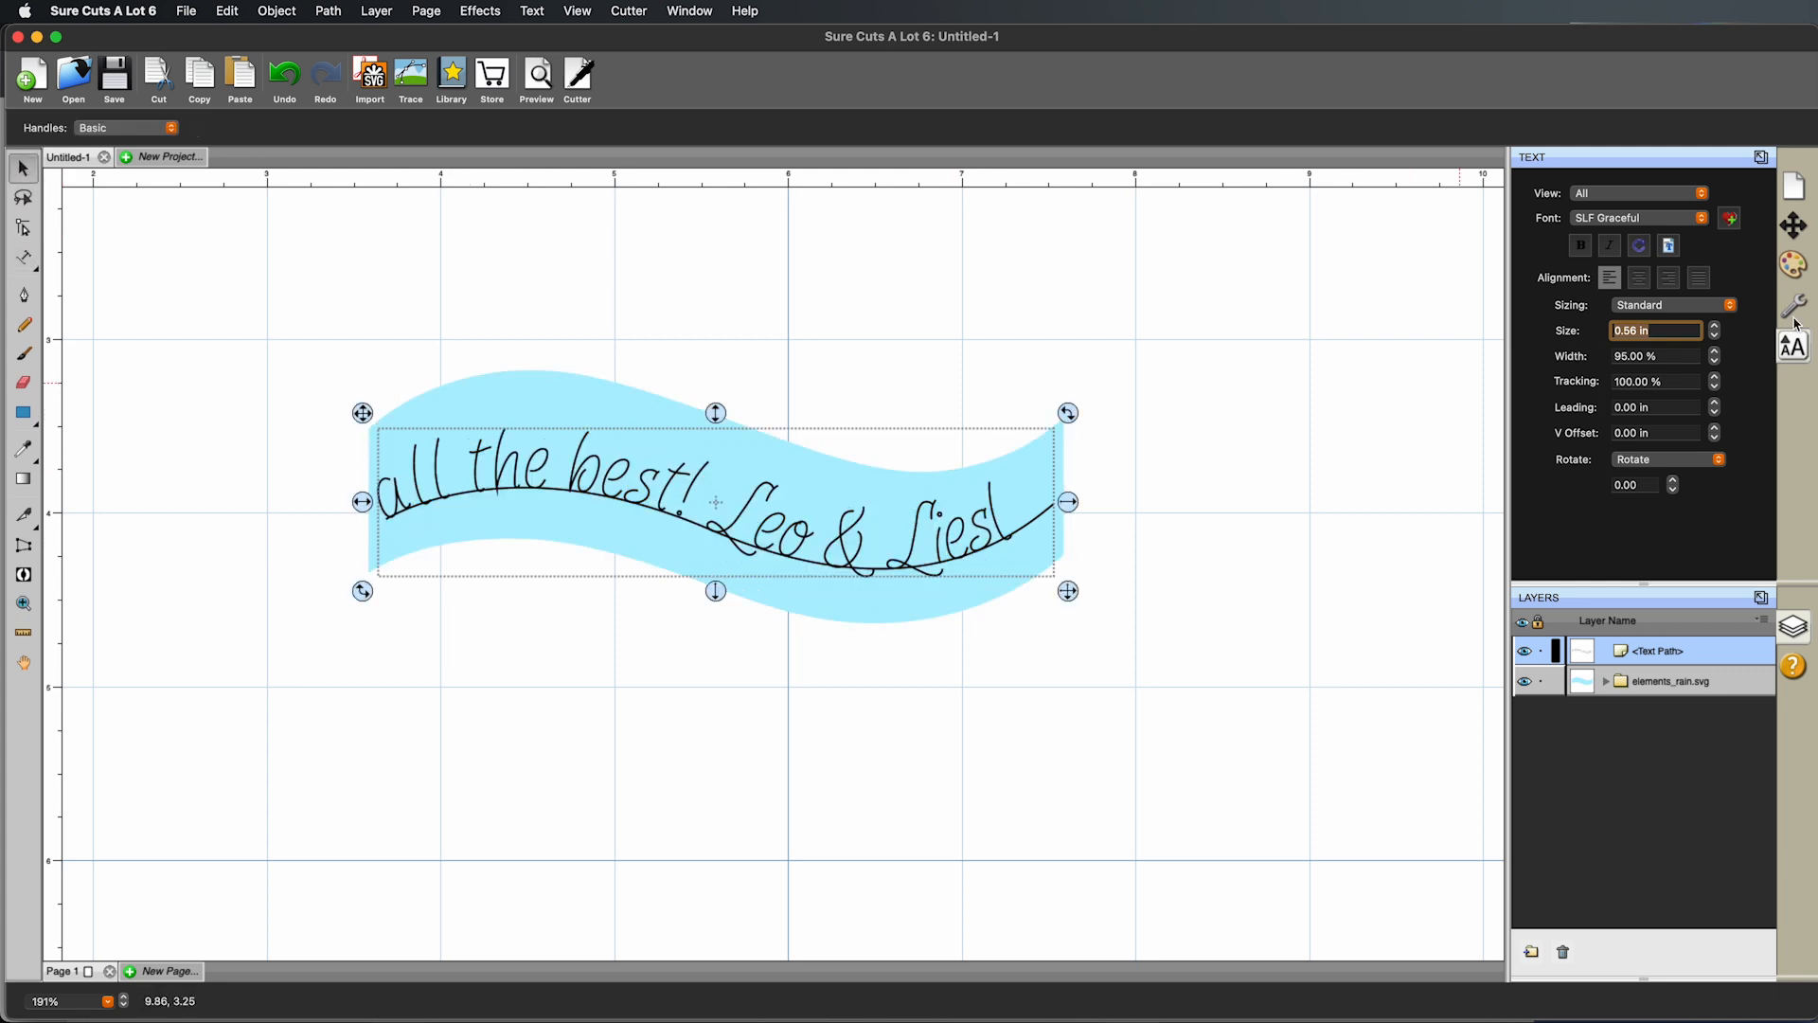
Step: Nudge the greeting text right and down on the wave to X 3.728 in, Y 3.533 in, and deselect it
{"action": "left_click", "coordinate": [1797, 229]}
{"action": "left_click", "coordinate": [1617, 255]}
{"action": "left_click", "coordinate": [1617, 255]}
{"action": "left_click", "coordinate": [1617, 256]}
{"action": "left_click", "coordinate": [1617, 256]}
{"action": "left_click", "coordinate": [1617, 256]}
{"action": "left_click", "coordinate": [1617, 255]}
{"action": "left_click", "coordinate": [1617, 256]}
{"action": "left_click", "coordinate": [1618, 256]}
{"action": "left_click", "coordinate": [1617, 256]}
{"action": "left_click", "coordinate": [1617, 256]}
{"action": "left_click", "coordinate": [1684, 258]}
{"action": "left_click", "coordinate": [1684, 258]}
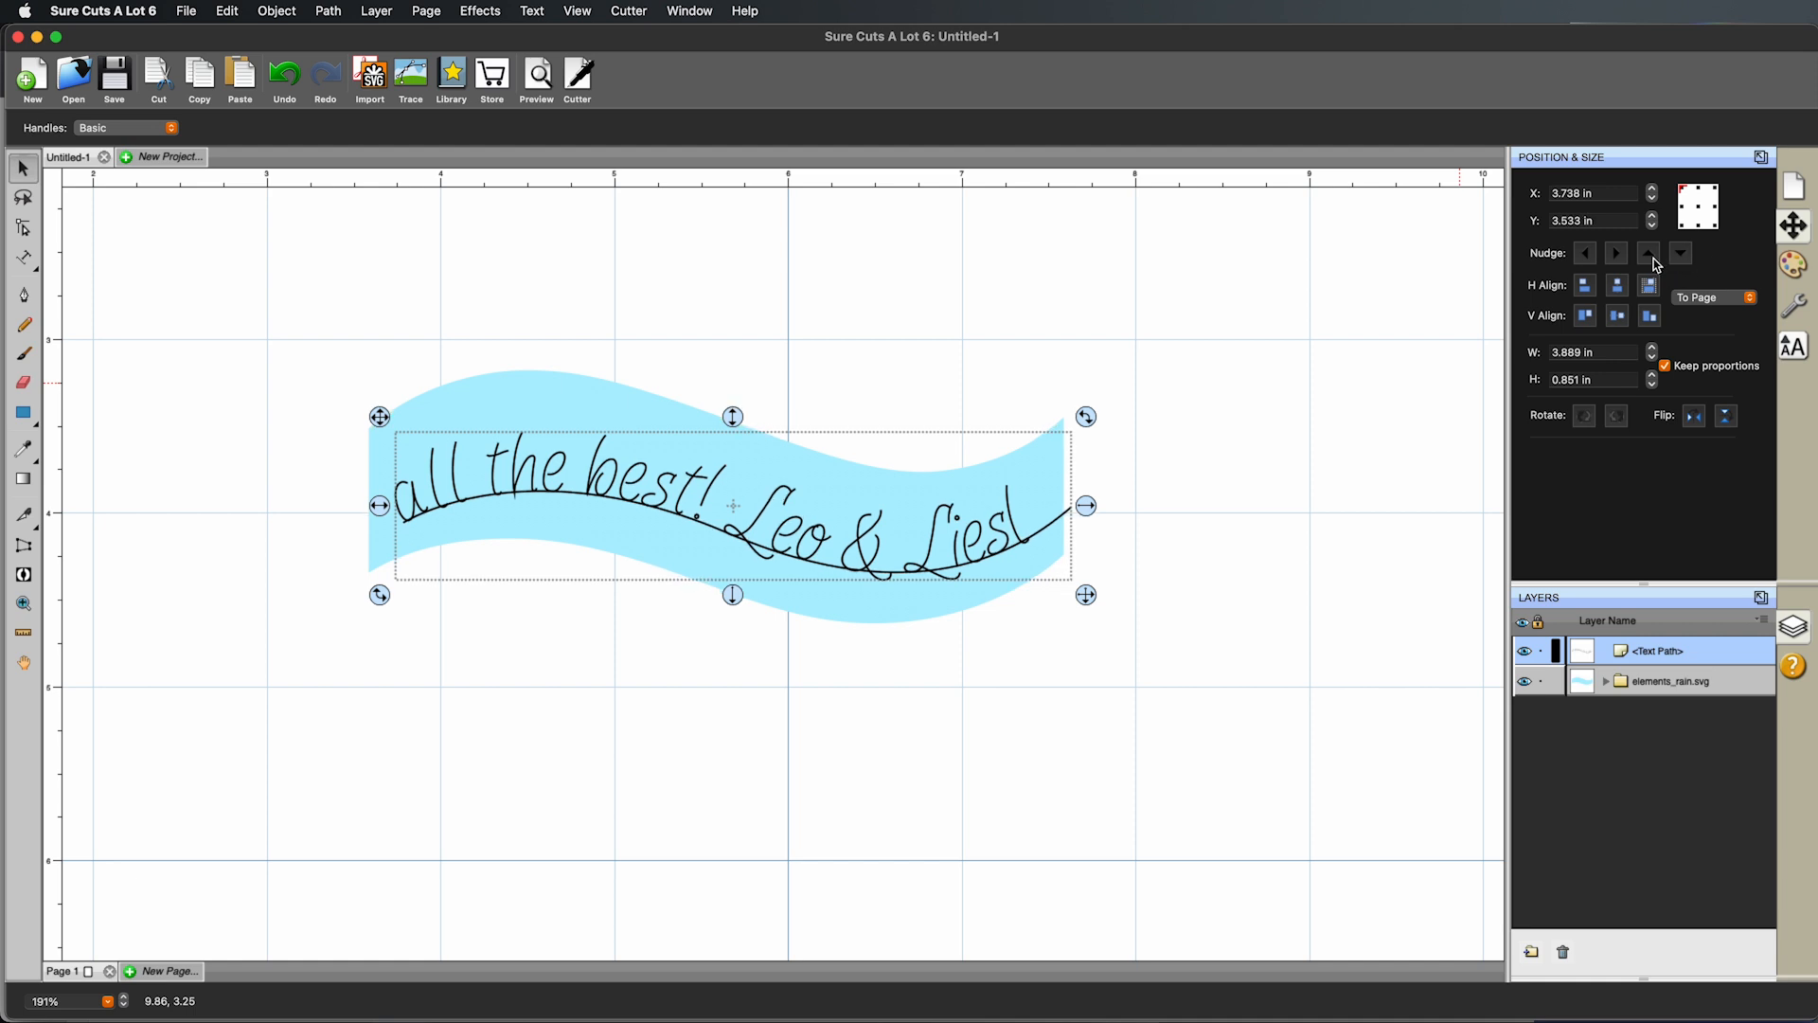
{"action": "left_click", "coordinate": [1585, 253]}
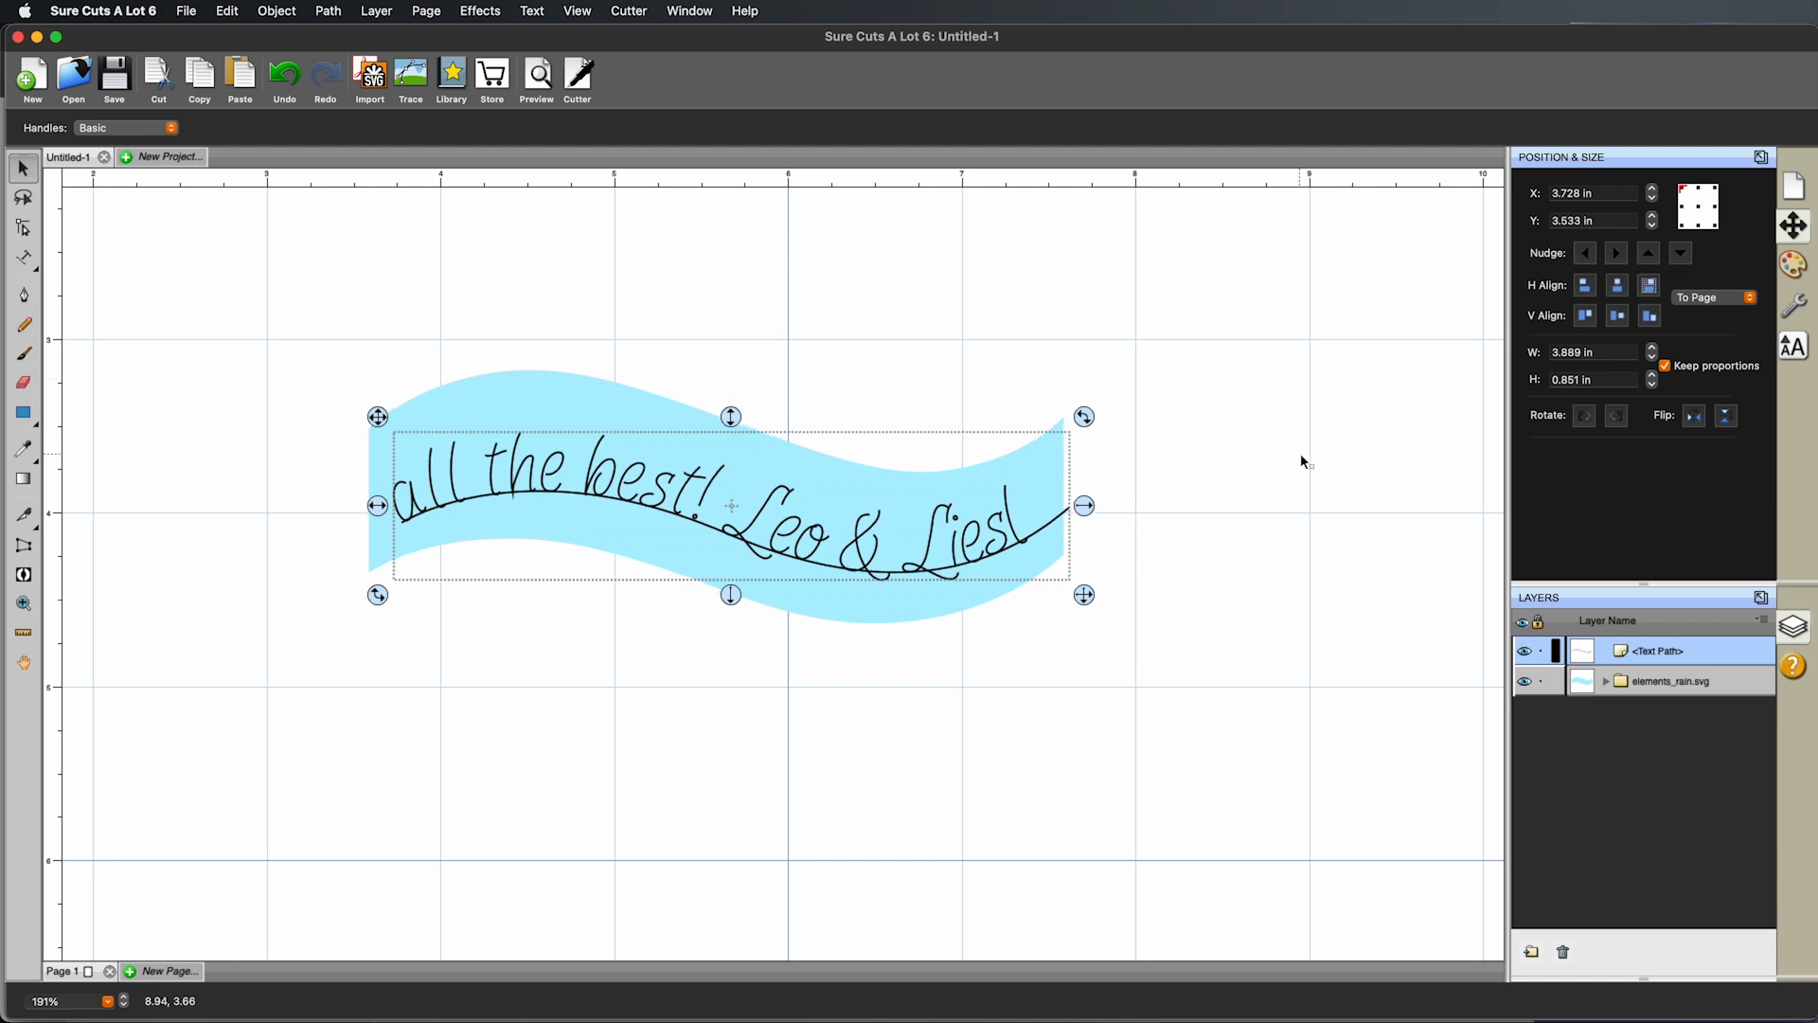
{"action": "left_click", "coordinate": [1236, 478]}
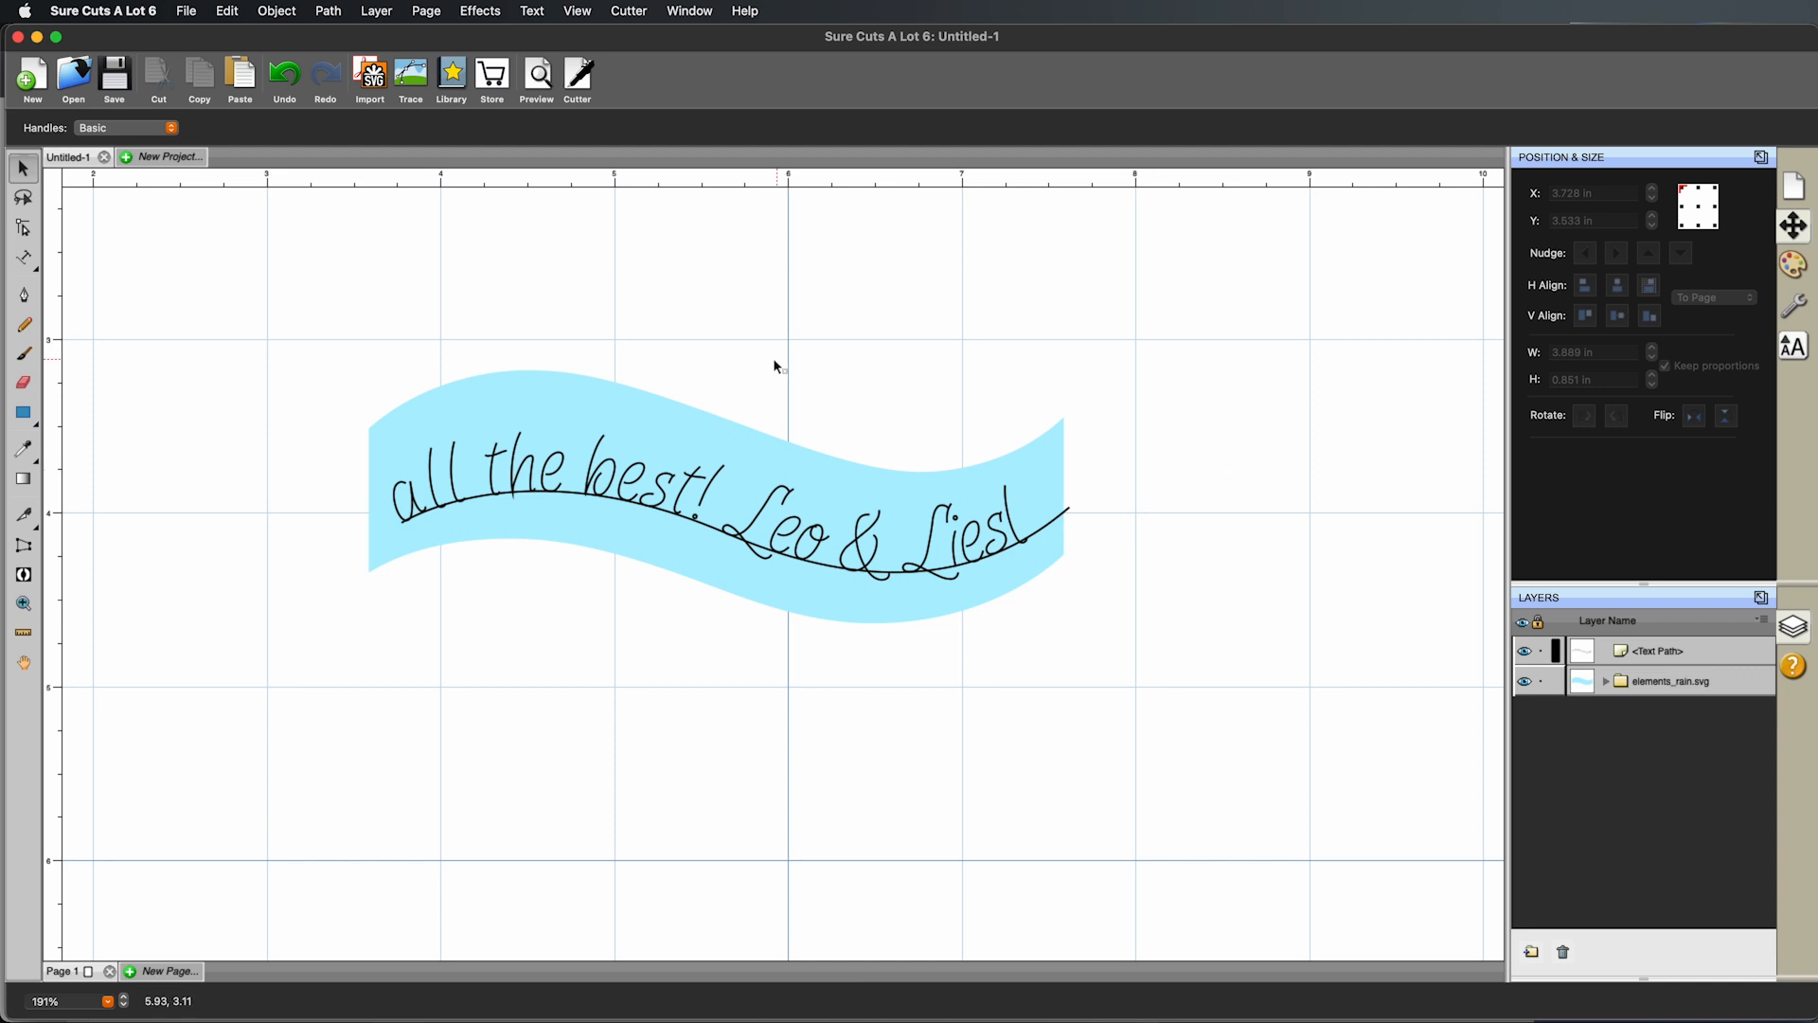
Step: Export the design to the Desktop as an SVG named all-the-best-pentool with the Design Space compatible option
{"action": "left_click", "coordinate": [187, 10]}
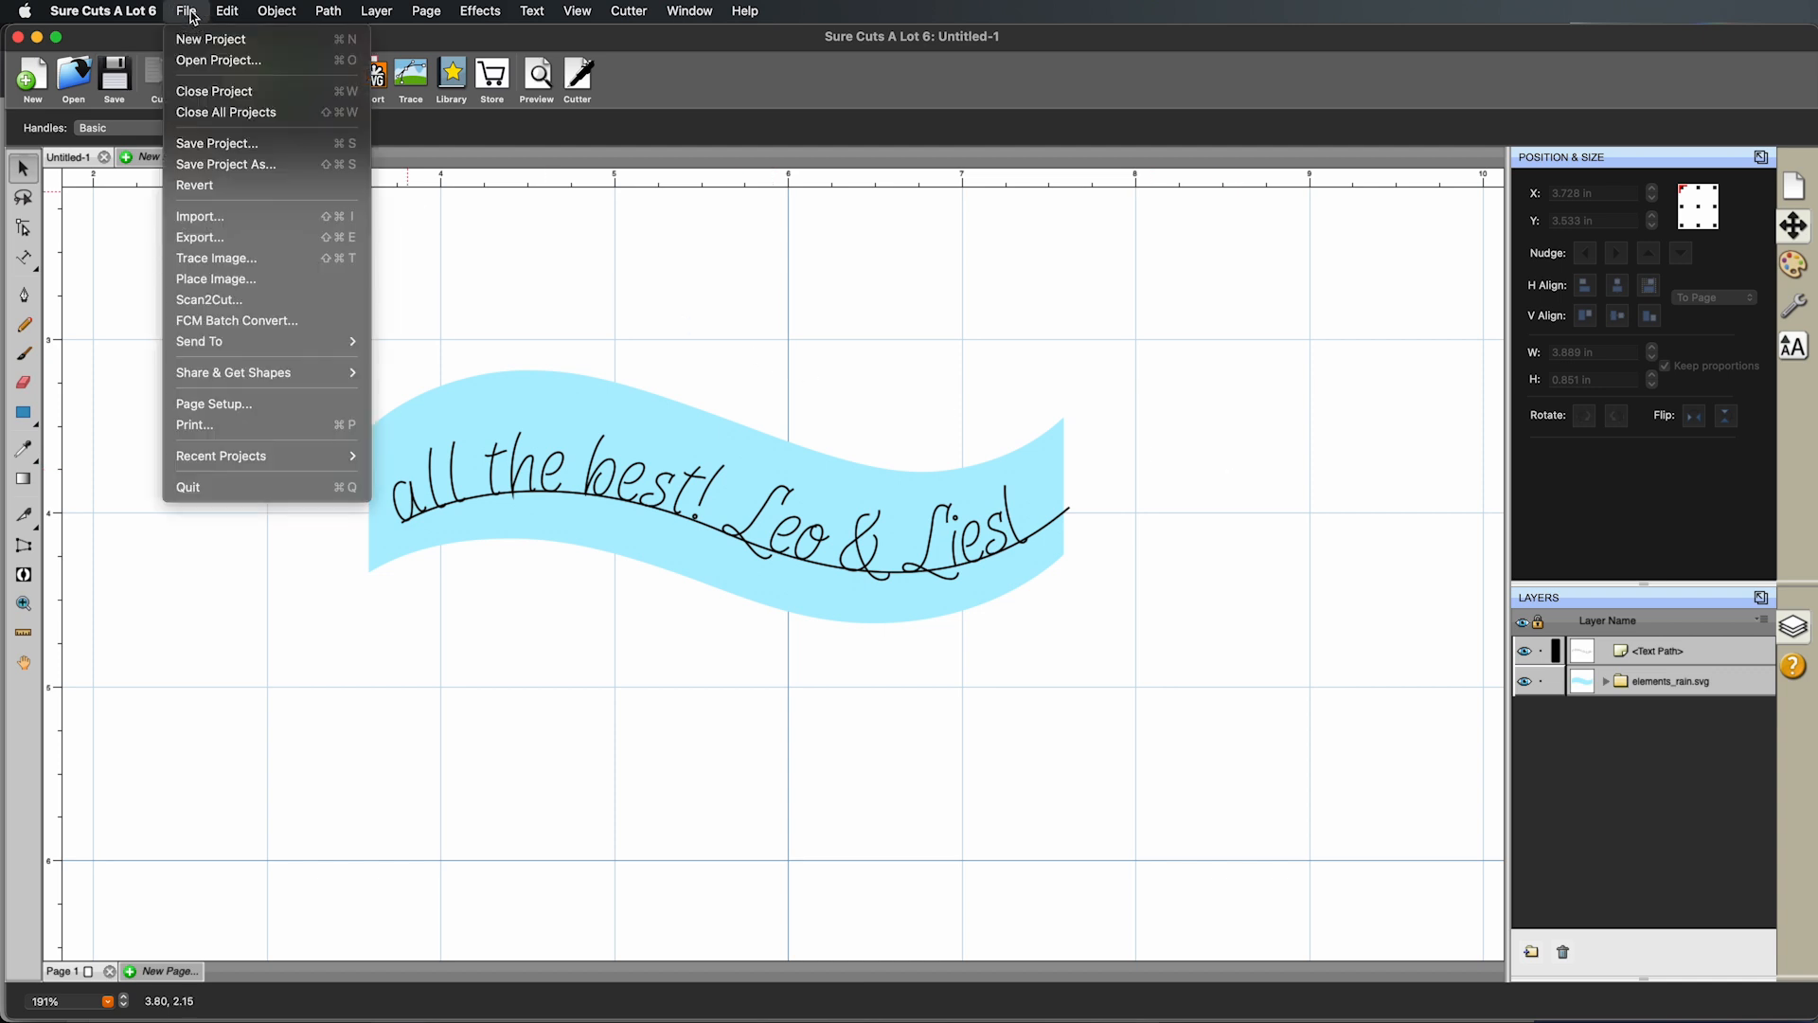
{"action": "left_click", "coordinate": [208, 233]}
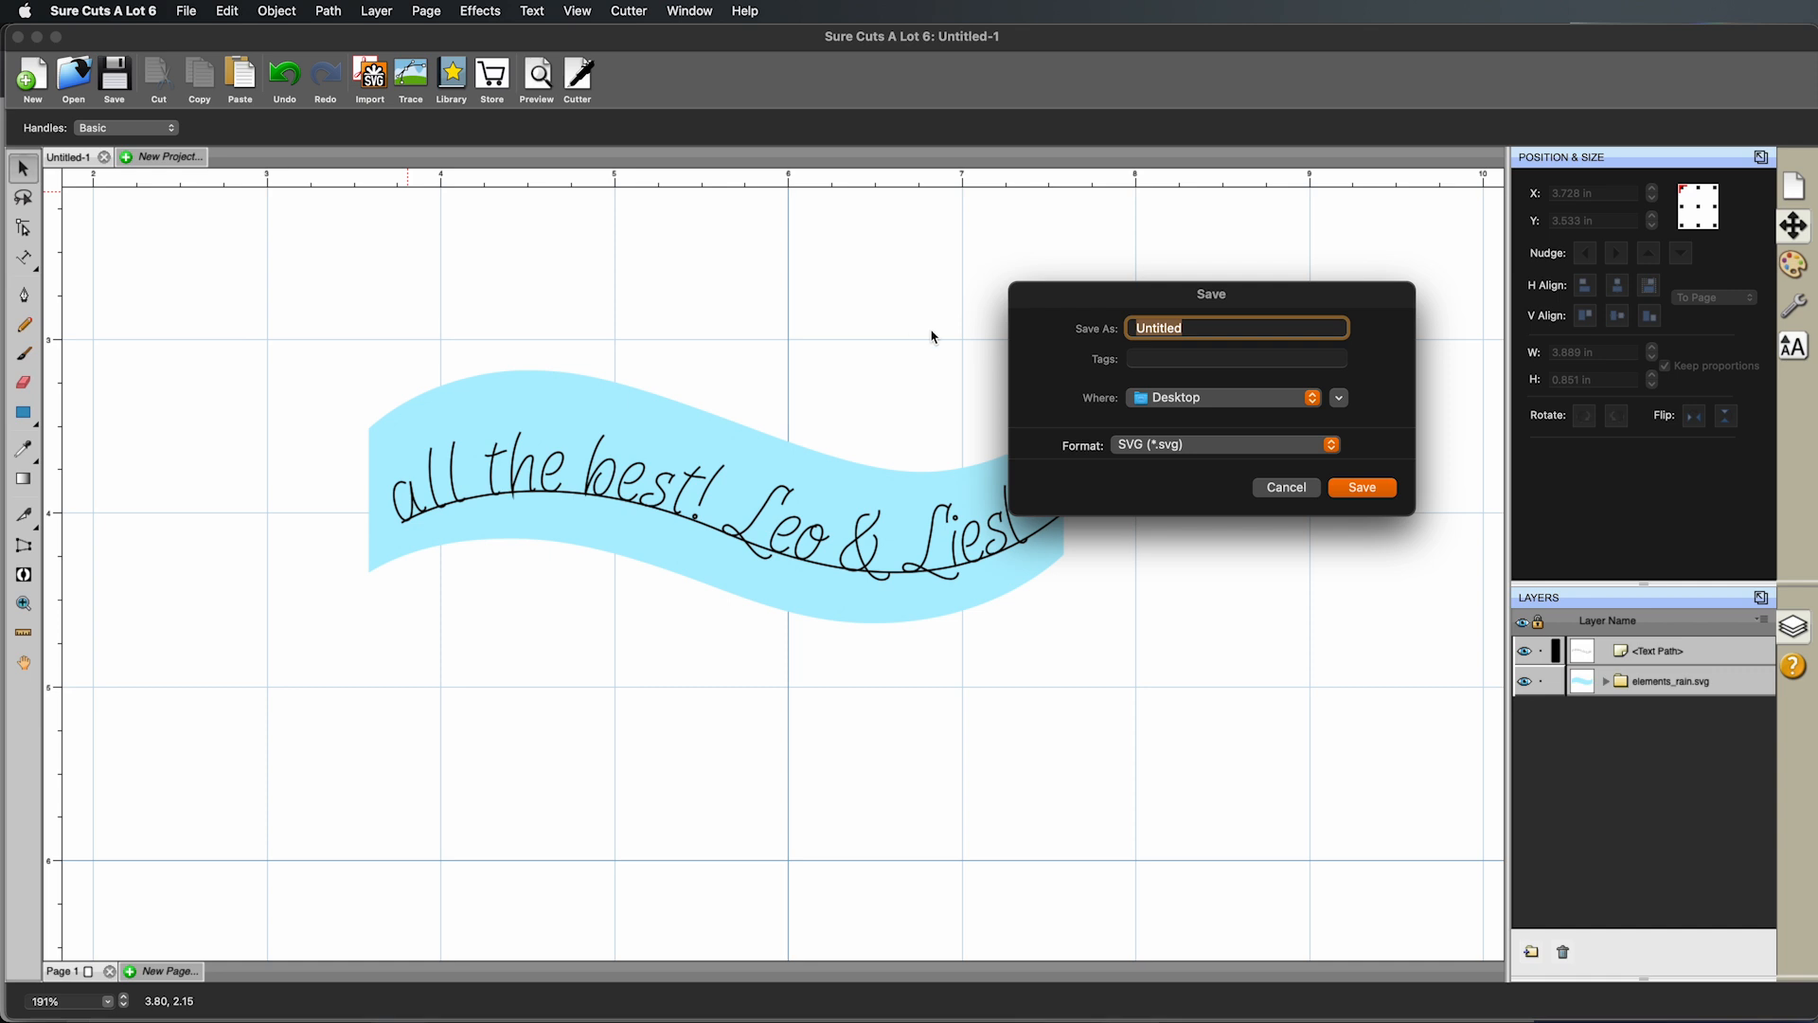
{"action": "type", "text": "all-the-best-pentool"}
{"action": "key", "text": "Return"}
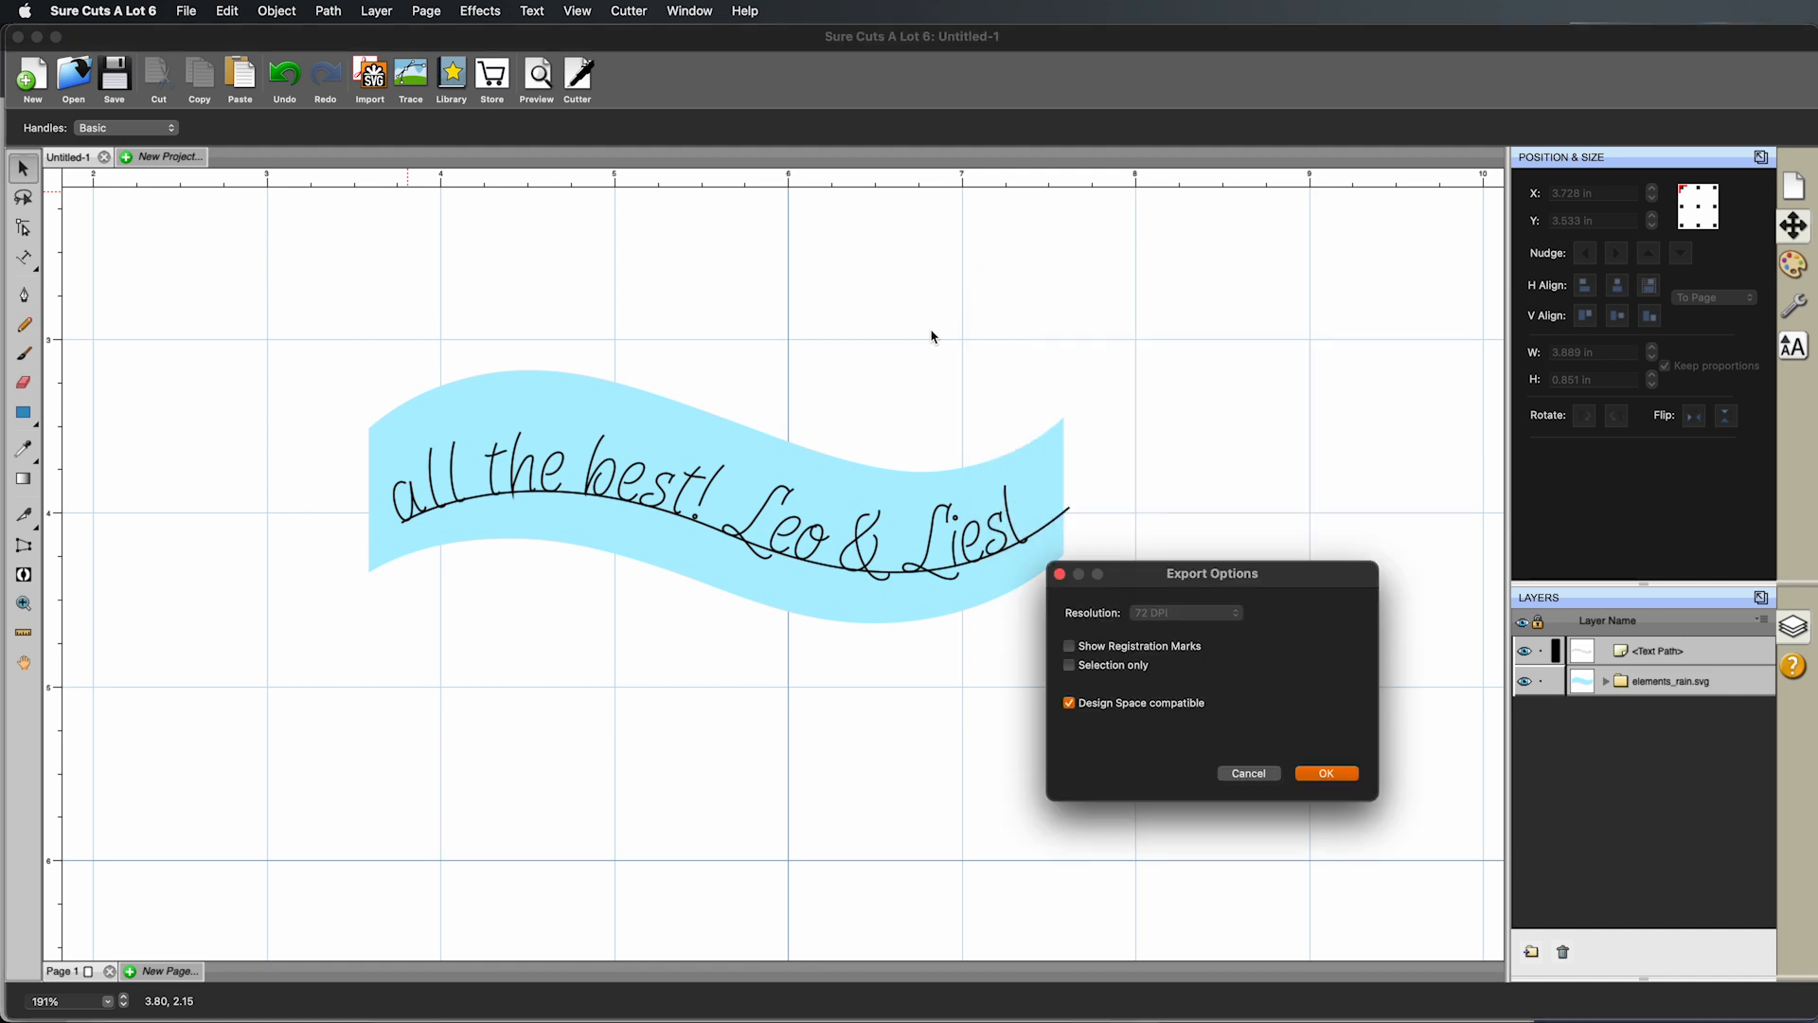
{"action": "left_click", "coordinate": [1326, 774]}
Step: Switch to Cricut Design Space and delete the existing Print Then Cut greeting from the canvas
{"action": "key", "text": "super+Tab"}
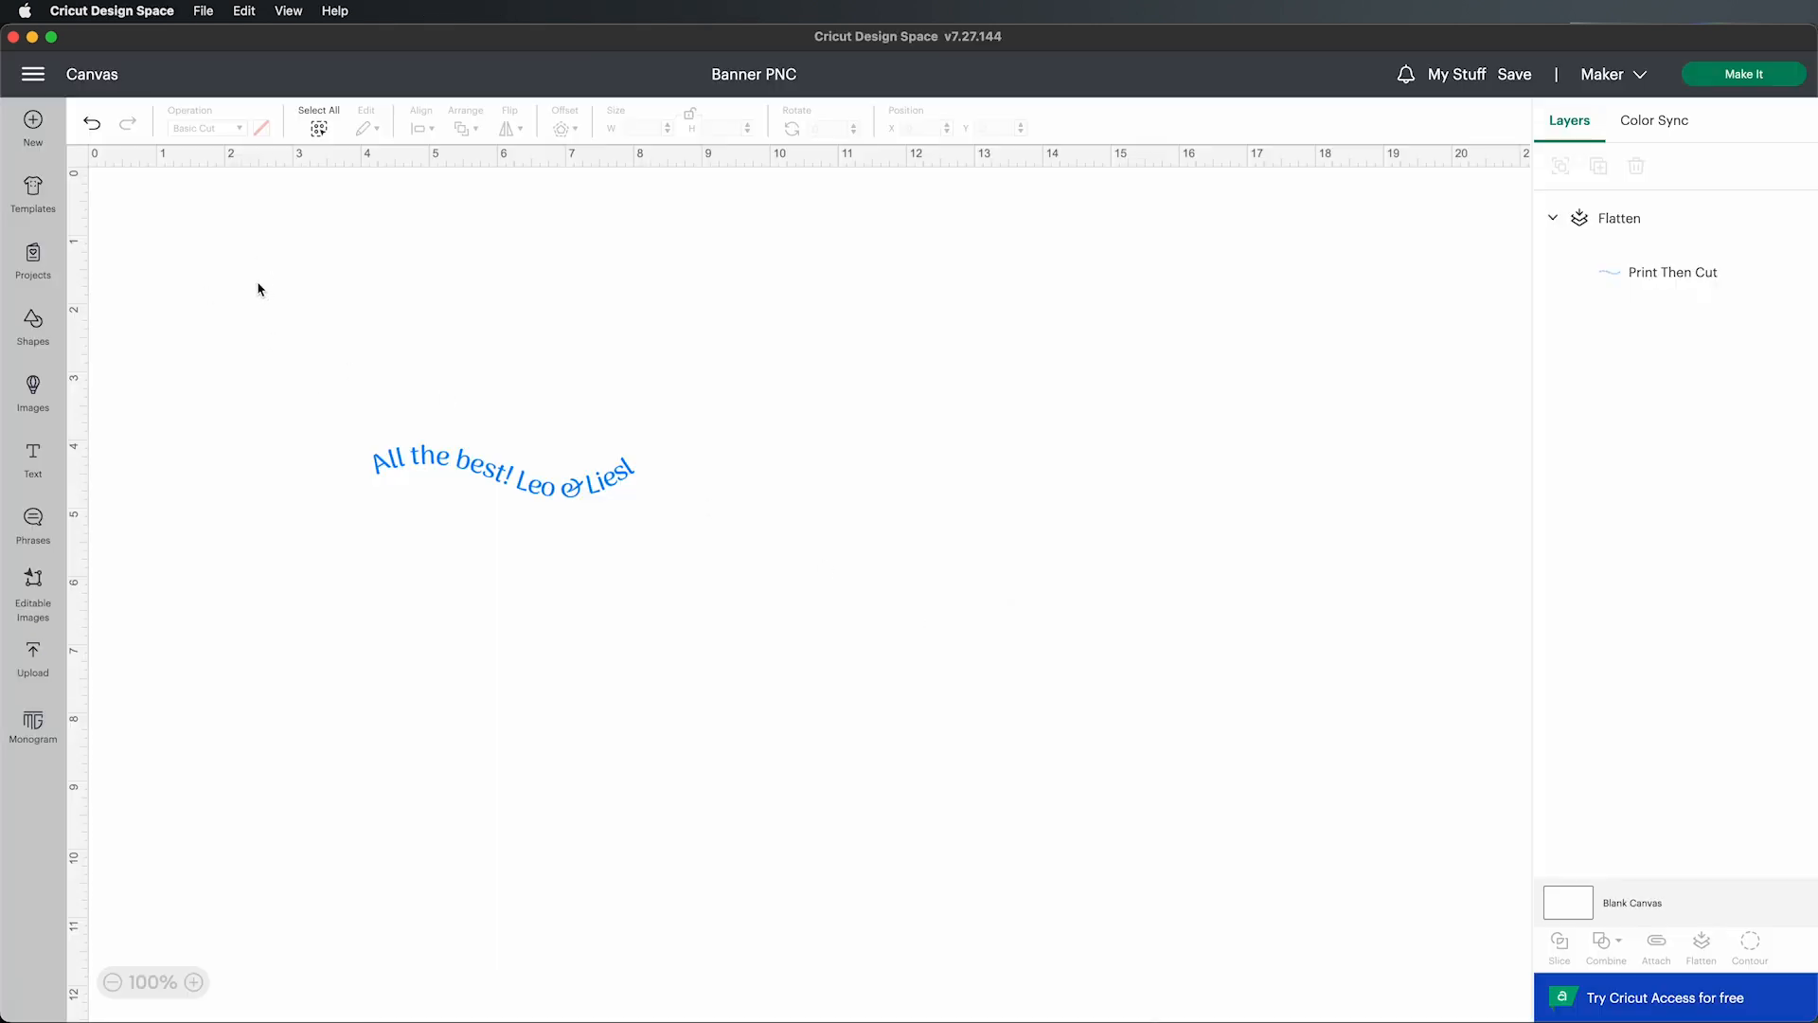
{"action": "left_click_drag", "start_coordinate": [273, 290], "coordinate": [951, 707]}
{"action": "key", "text": "Delete"}
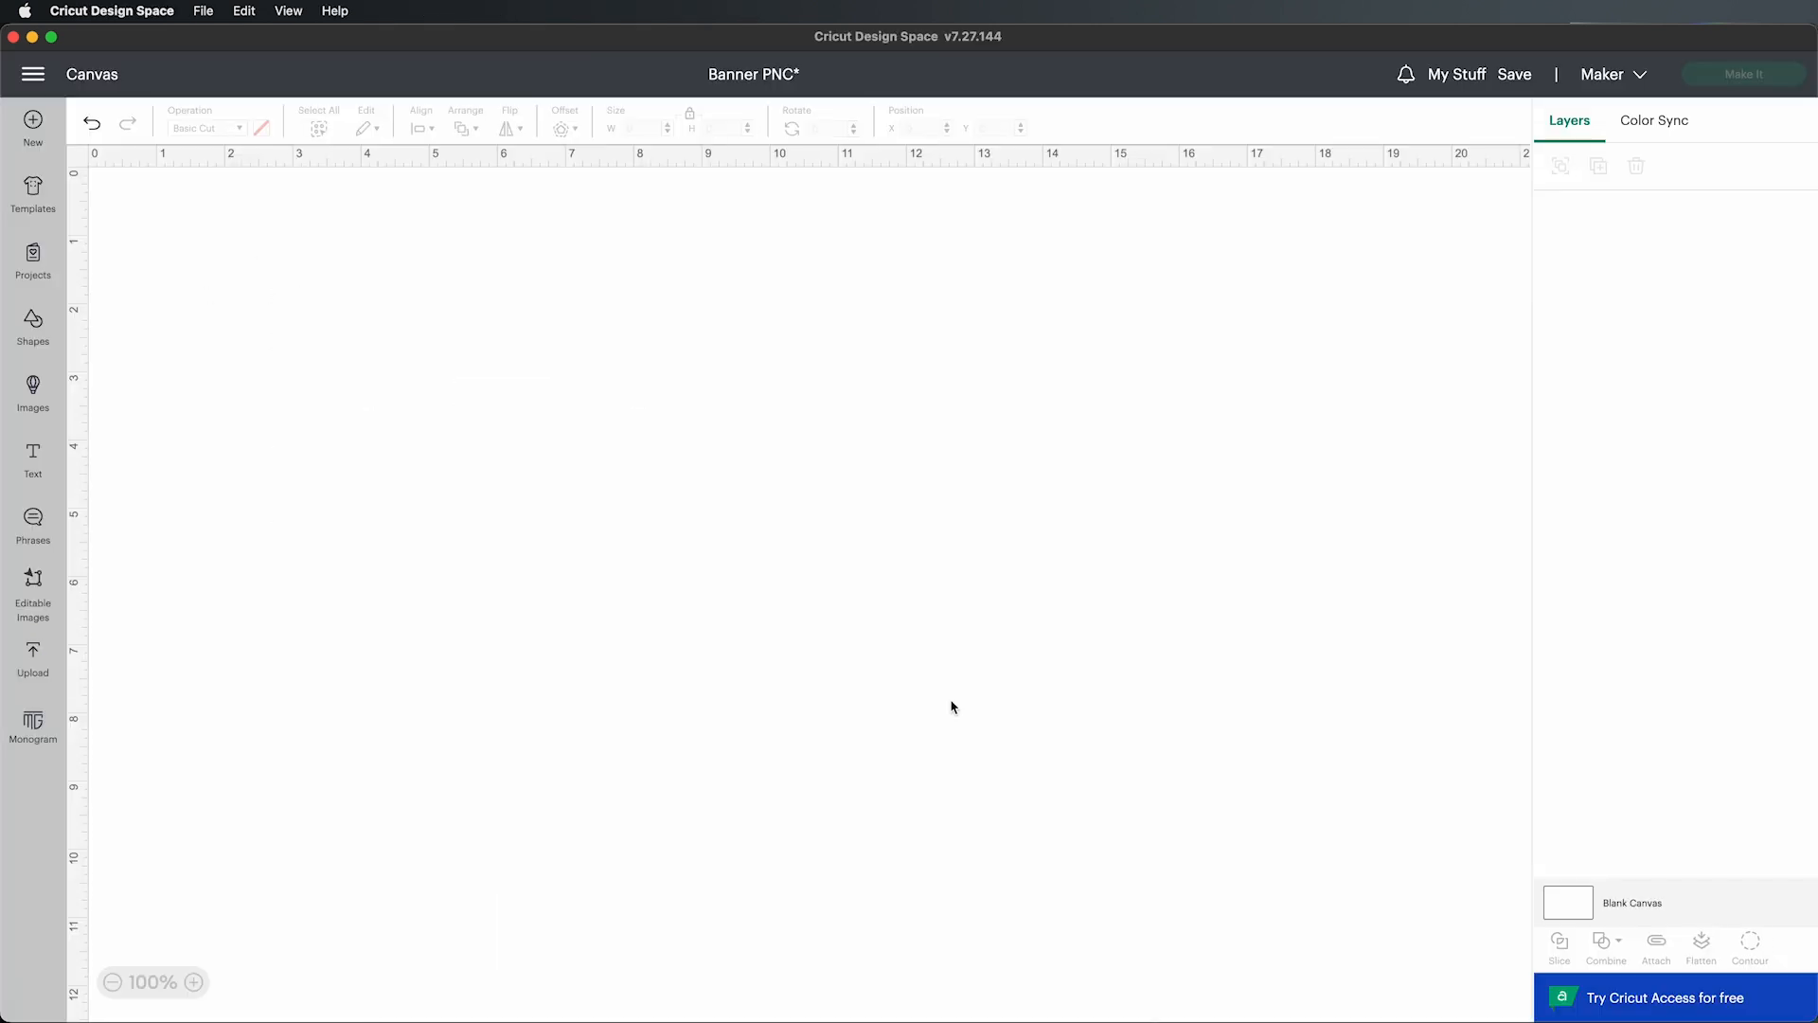
Step: Upload all-the-best-pentool.svg from the Desktop as a cut image and add it to the canvas
{"action": "left_click", "coordinate": [32, 653]}
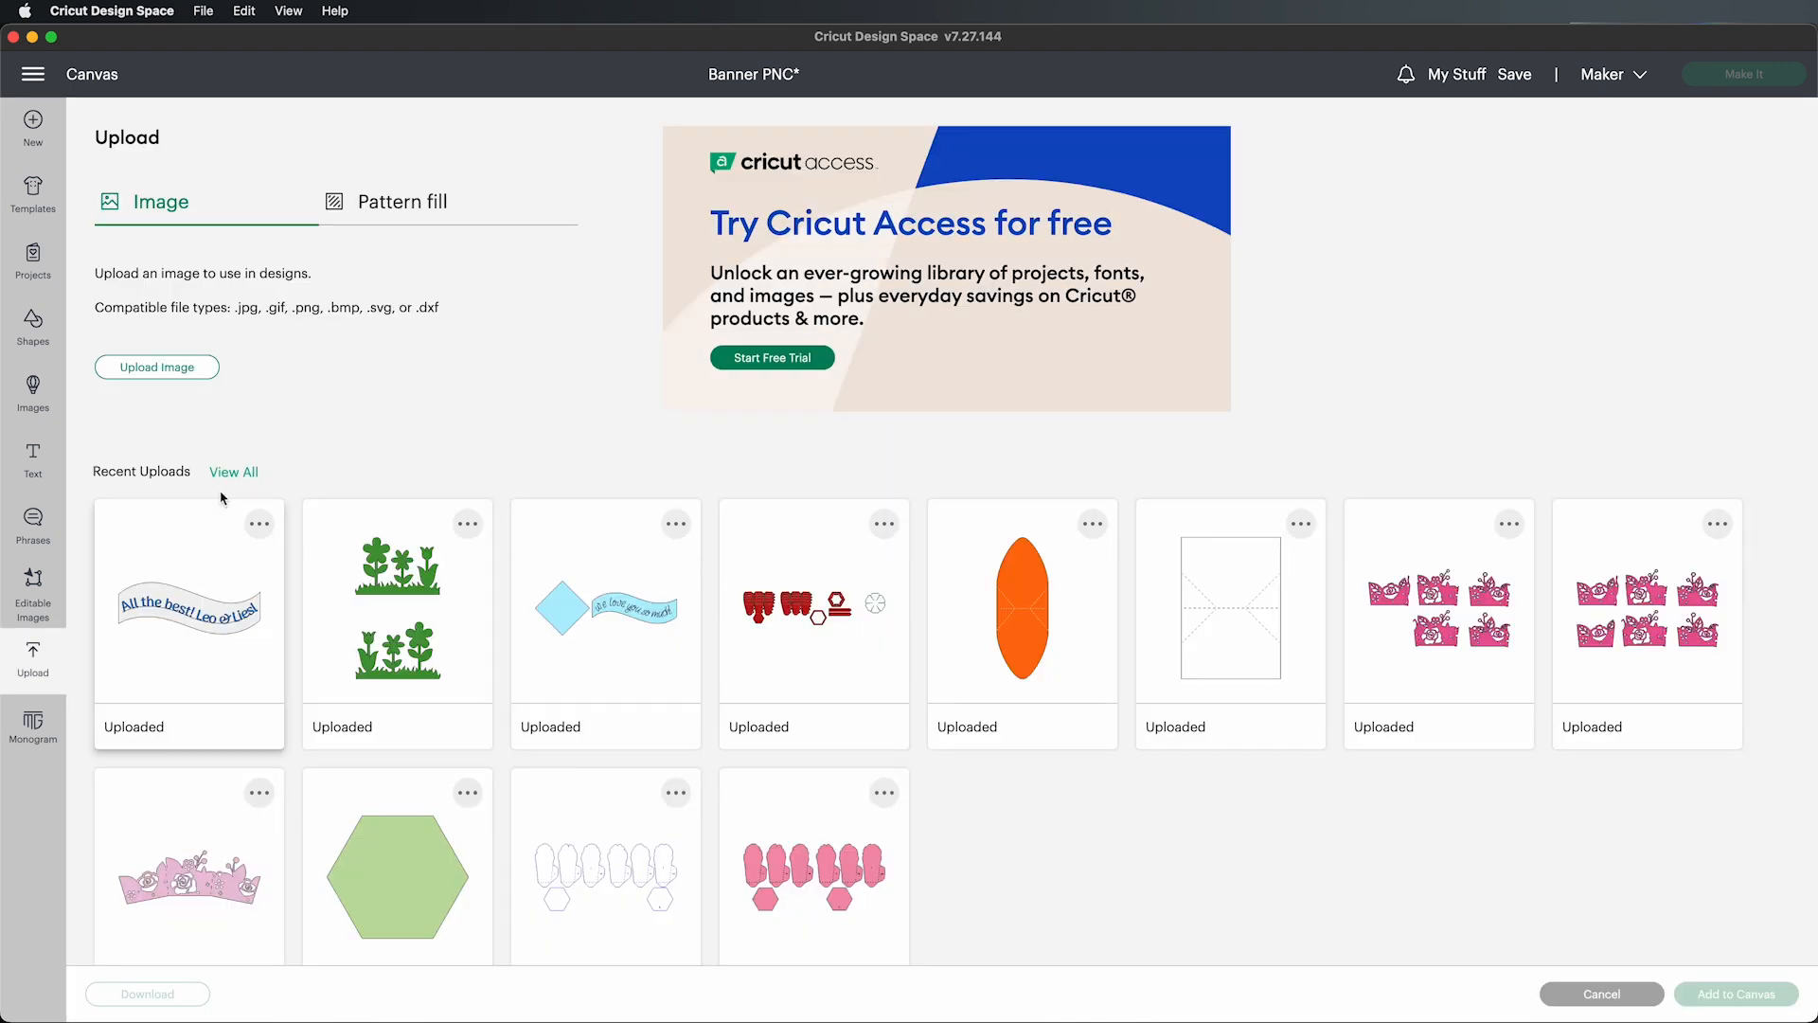
{"action": "left_click", "coordinate": [163, 376]}
{"action": "left_click", "coordinate": [975, 518]}
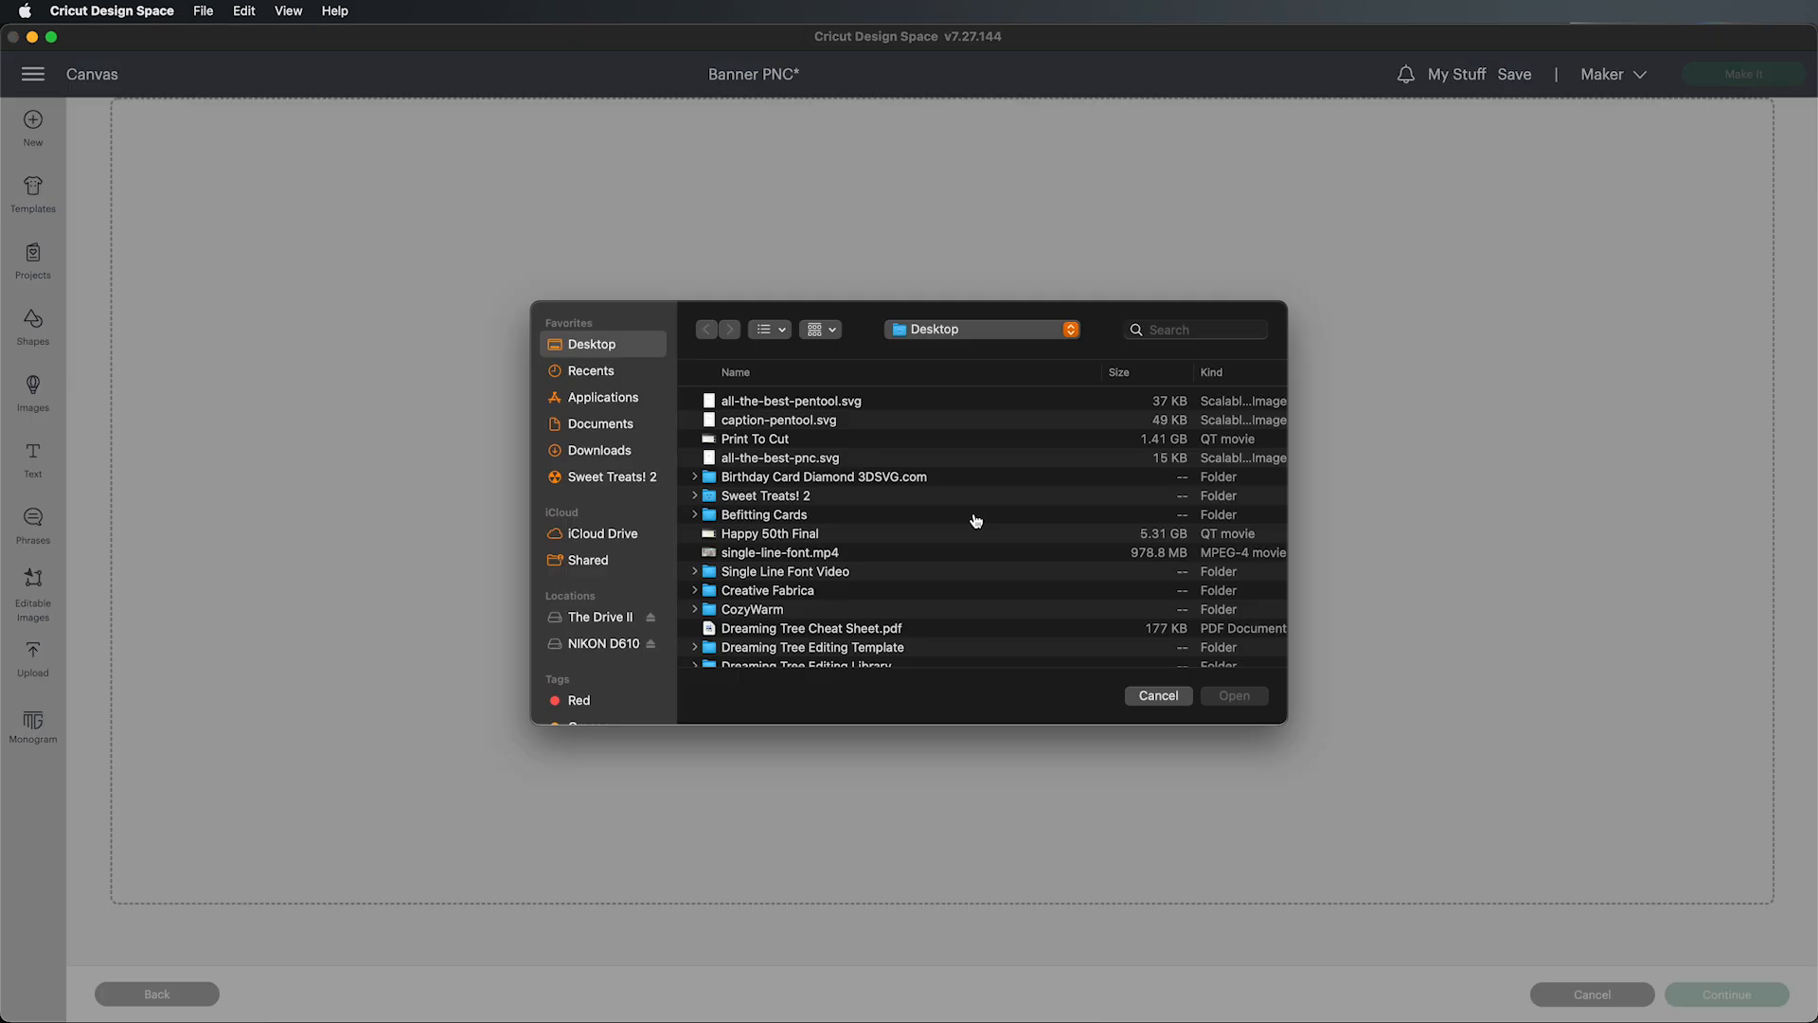
{"action": "left_click", "coordinate": [788, 414]}
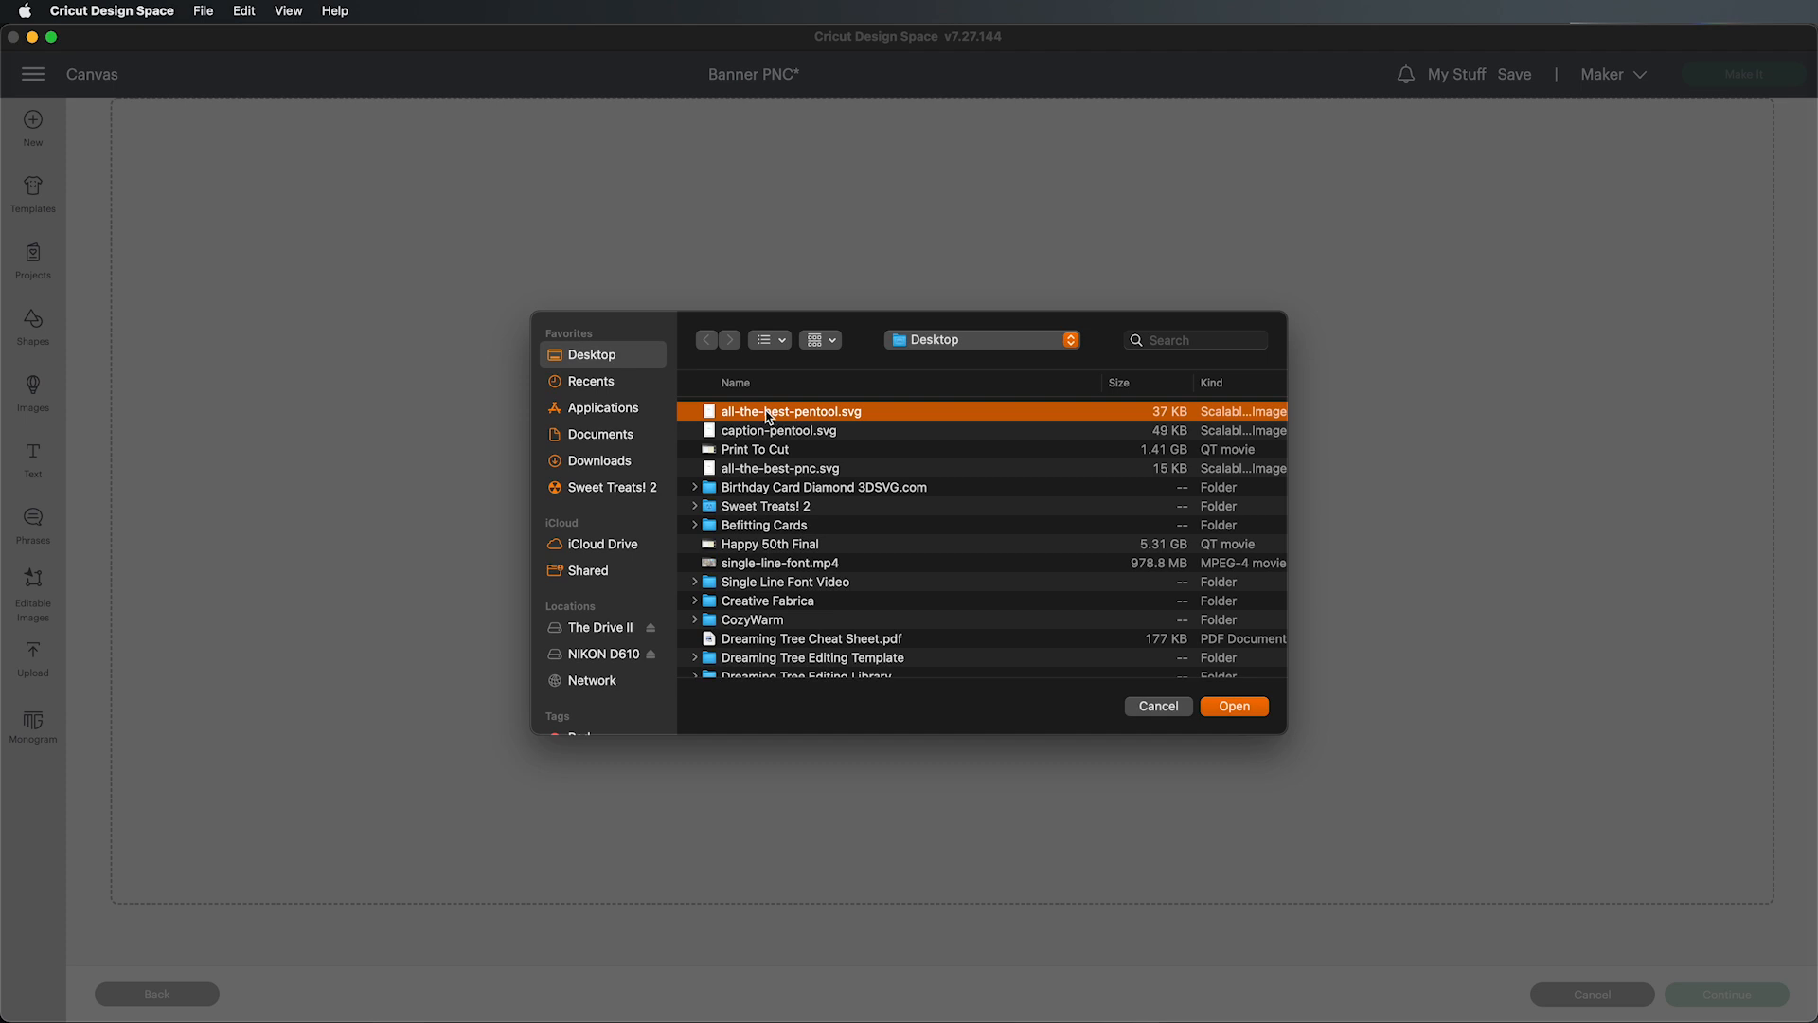
{"action": "double_click", "coordinate": [771, 417]}
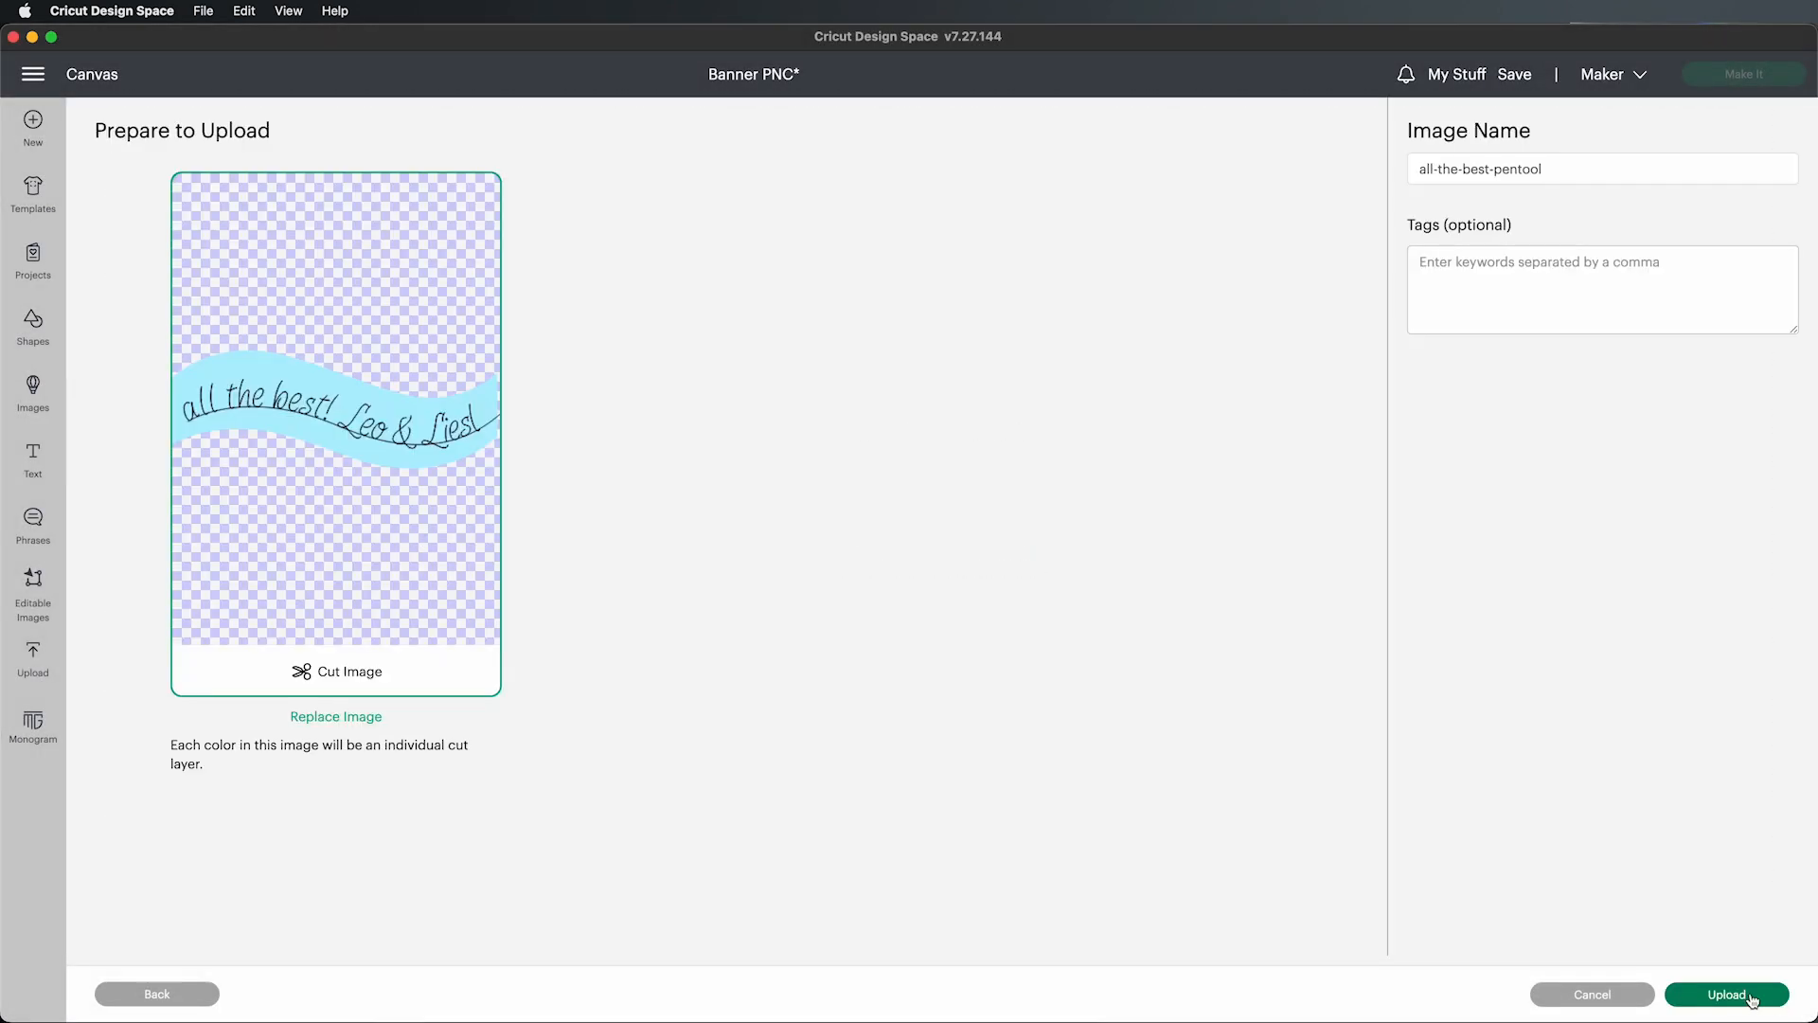
{"action": "left_click", "coordinate": [1750, 997]}
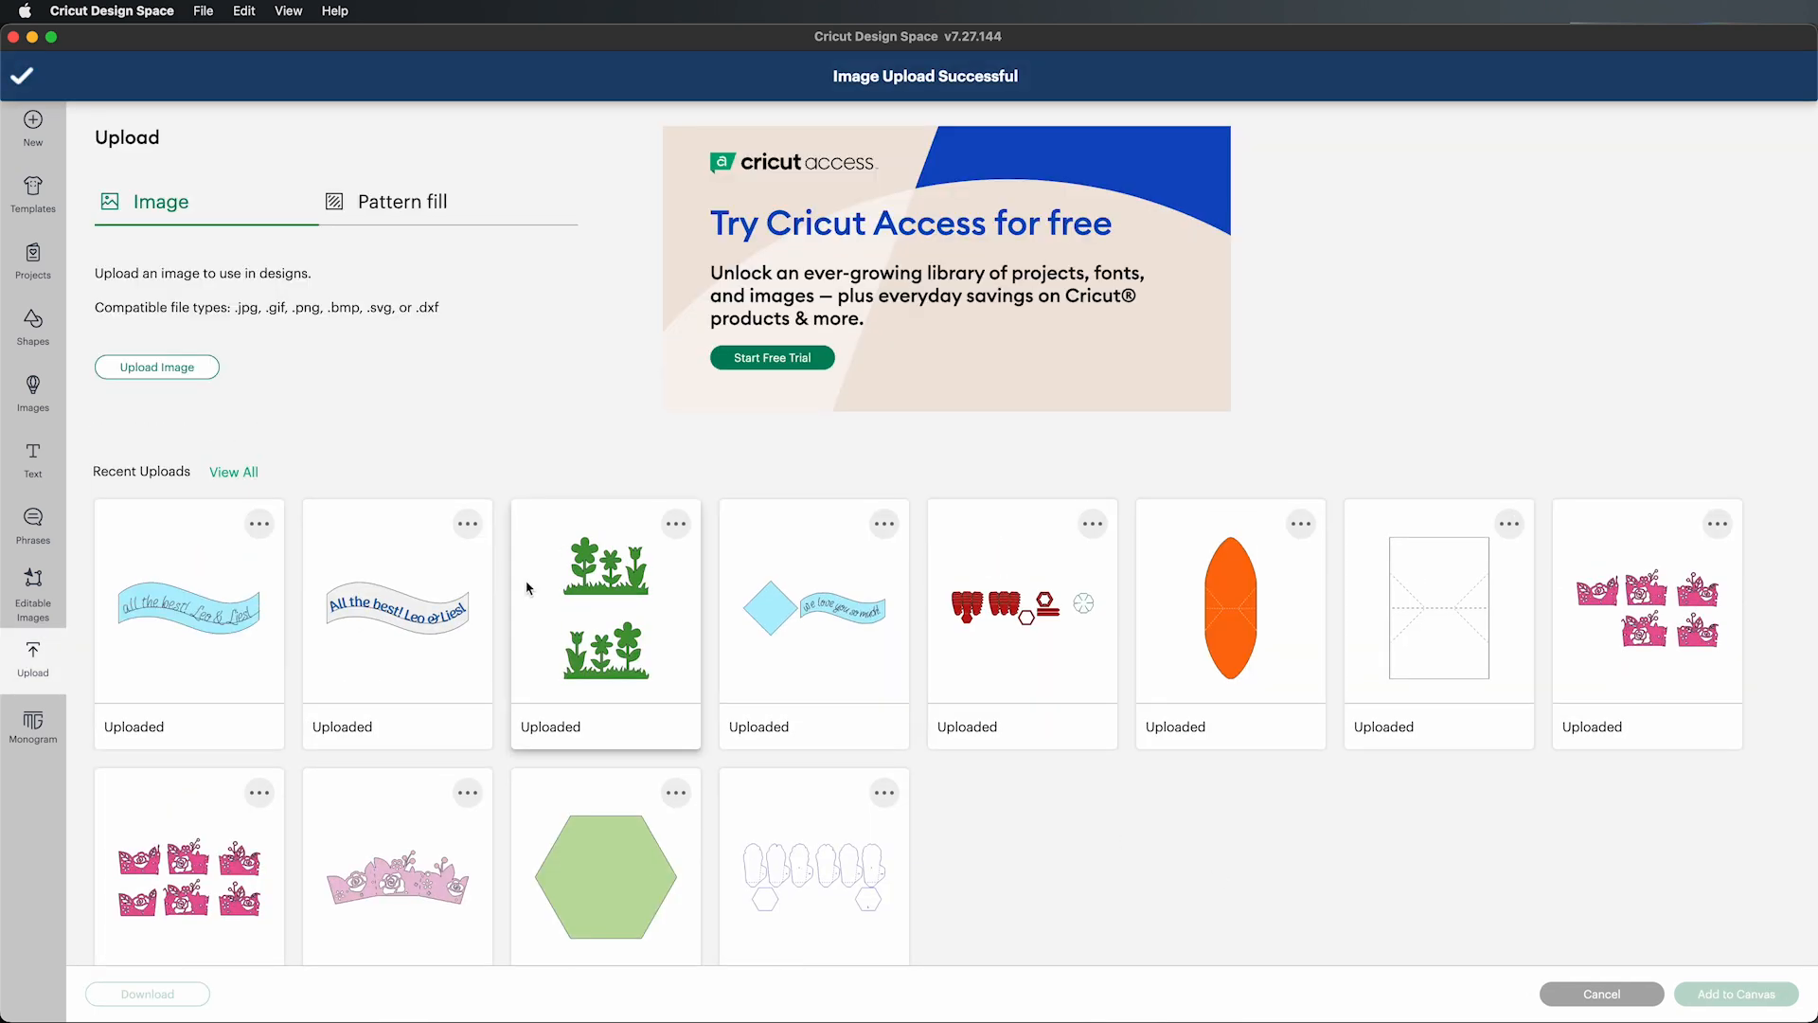
{"action": "left_click", "coordinate": [221, 600]}
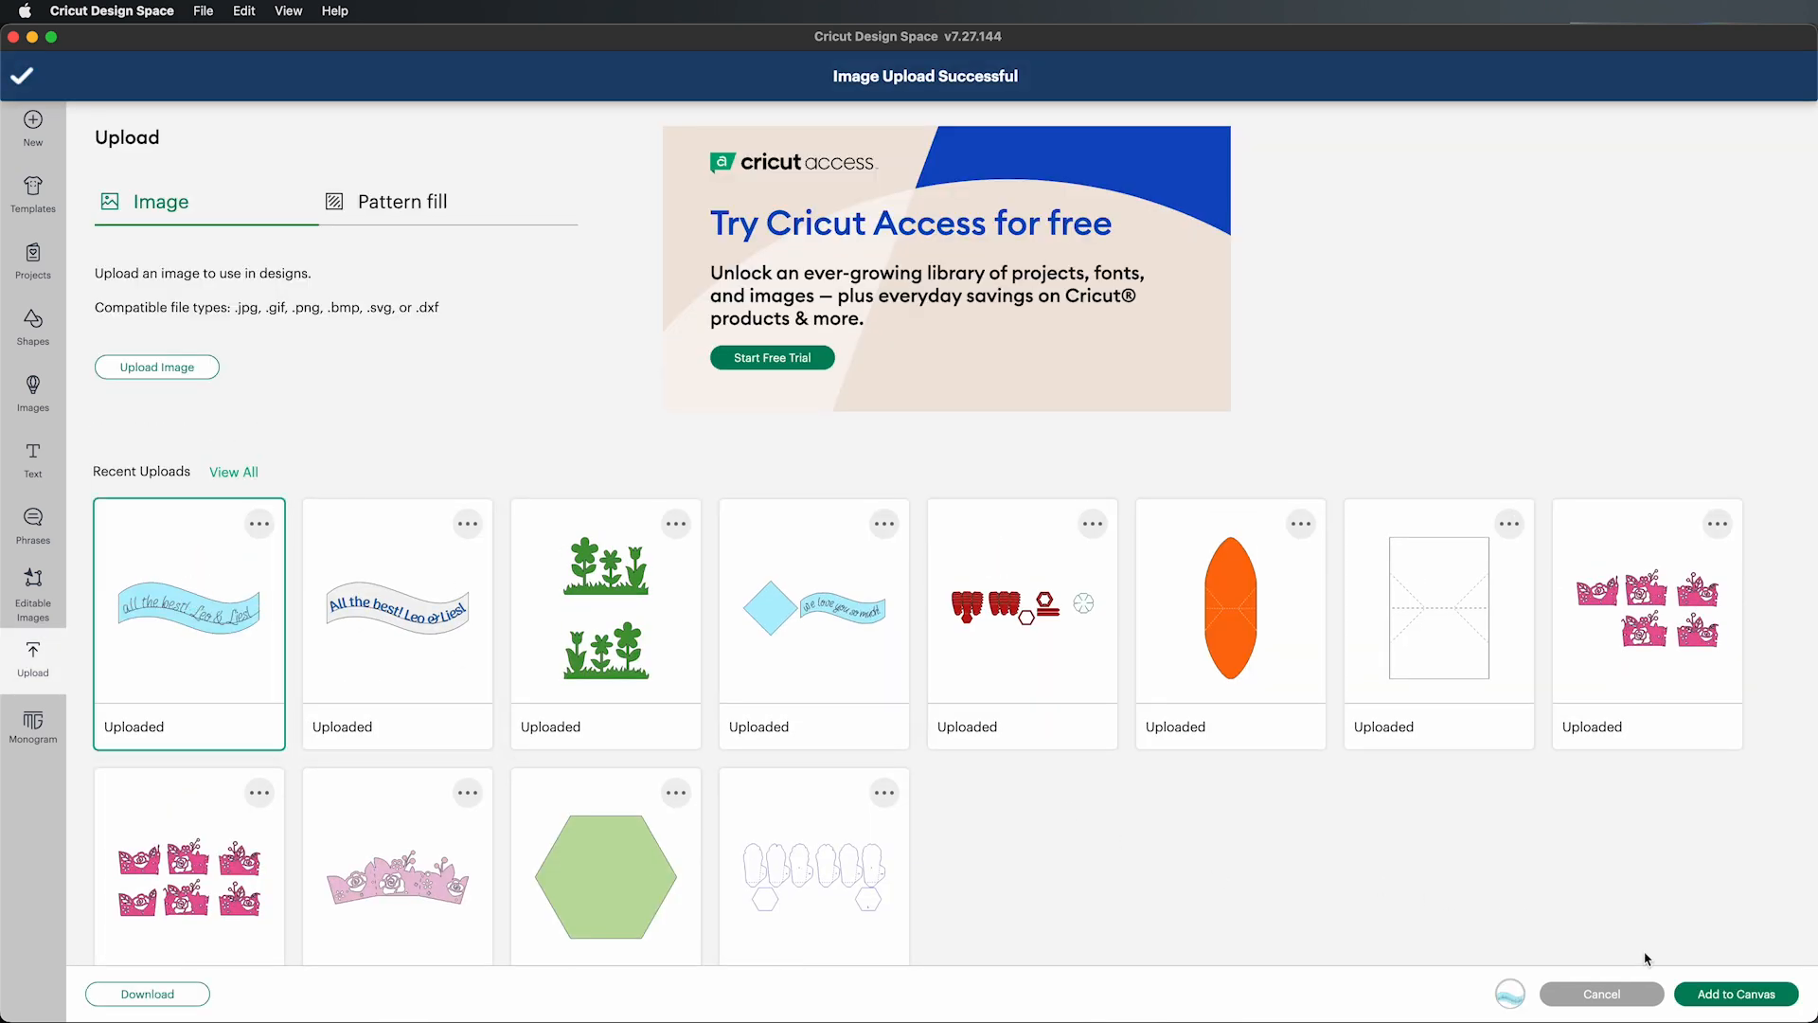
{"action": "left_click", "coordinate": [1747, 994]}
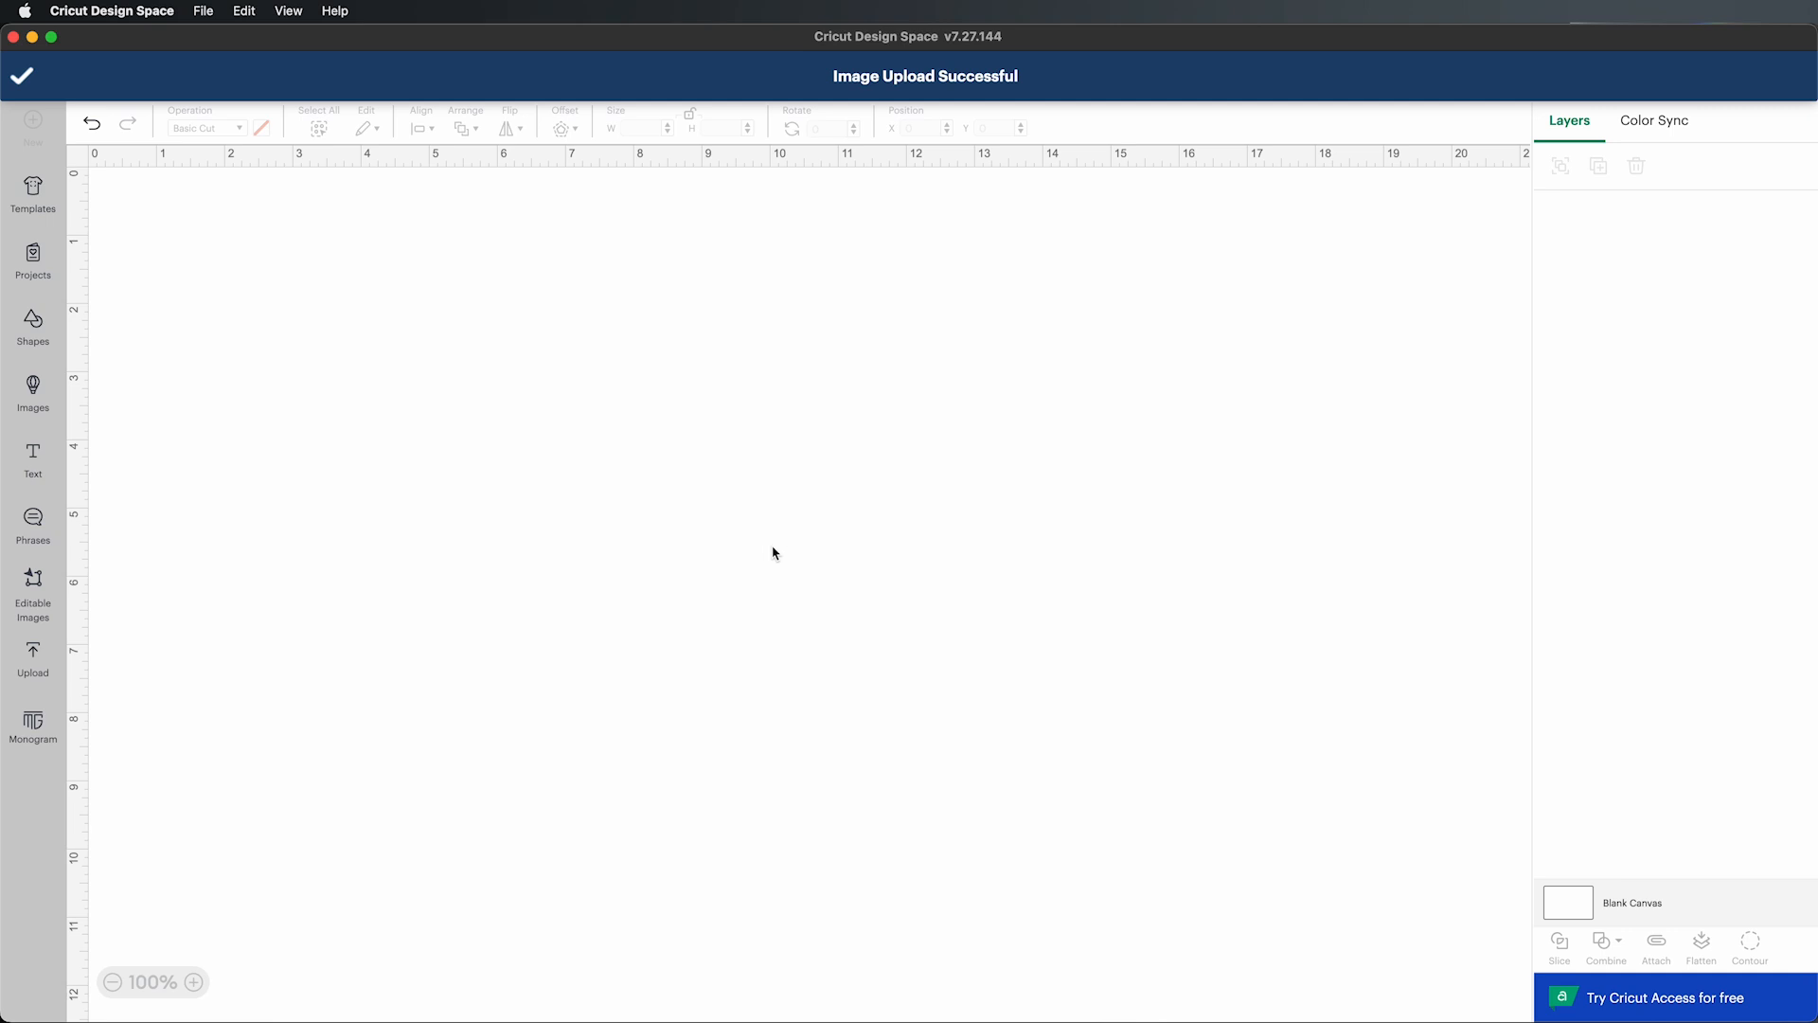
Step: Find the layer of the curved guide line under the lettering and delete it
{"action": "scroll", "coordinate": [1729, 623], "scroll_direction": "down", "scroll_amount": 1}
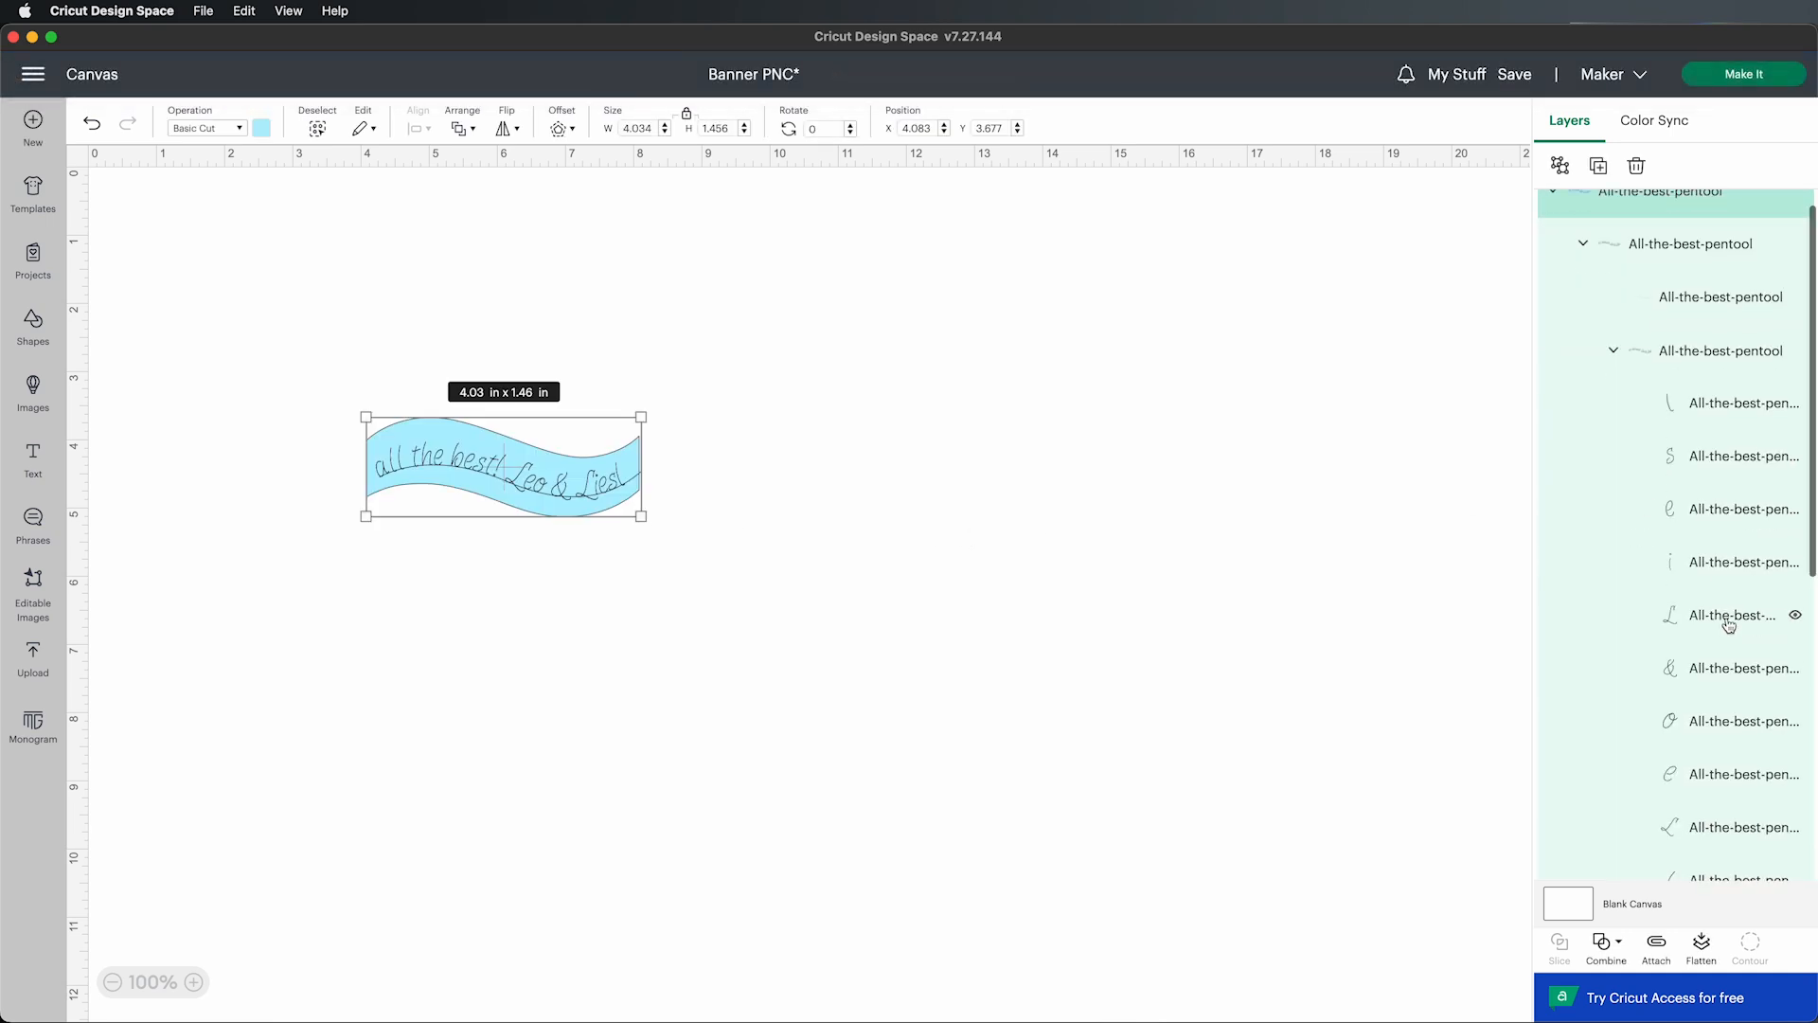
{"action": "scroll", "coordinate": [1729, 623], "scroll_direction": "down", "scroll_amount": 10}
{"action": "scroll", "coordinate": [1715, 798], "scroll_direction": "up", "scroll_amount": 10}
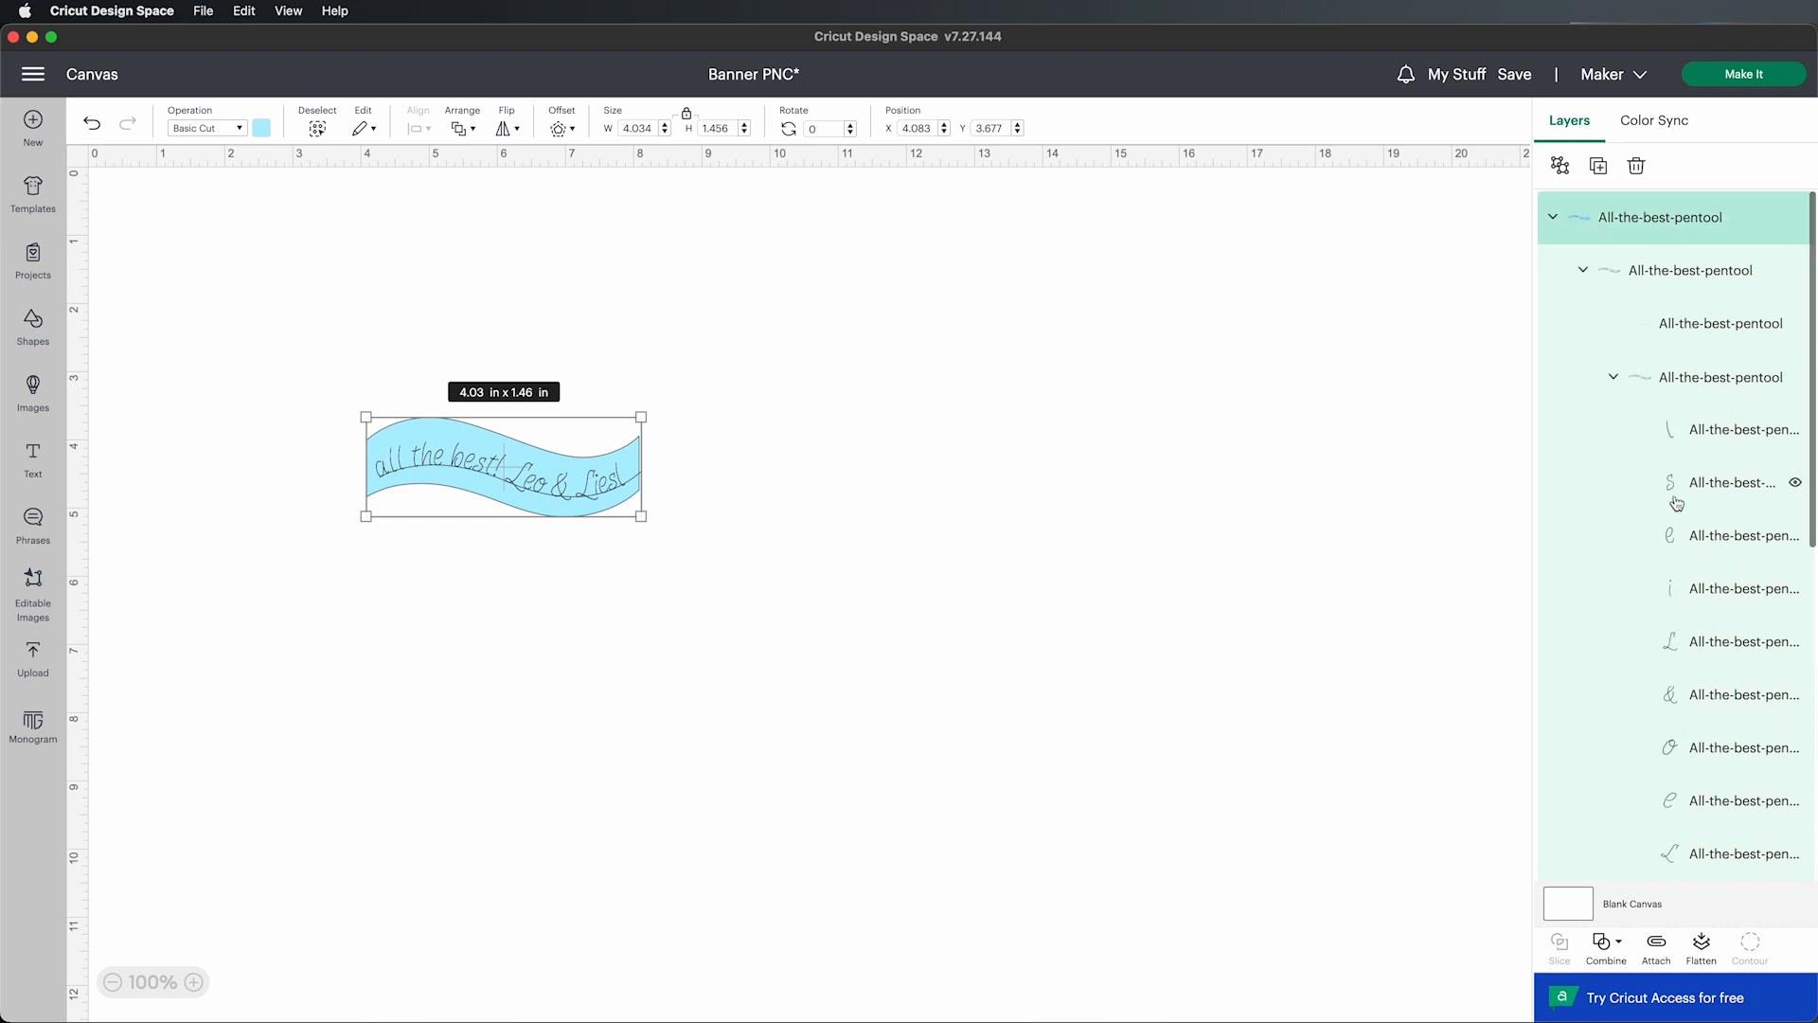
{"action": "left_click", "coordinate": [1703, 331]}
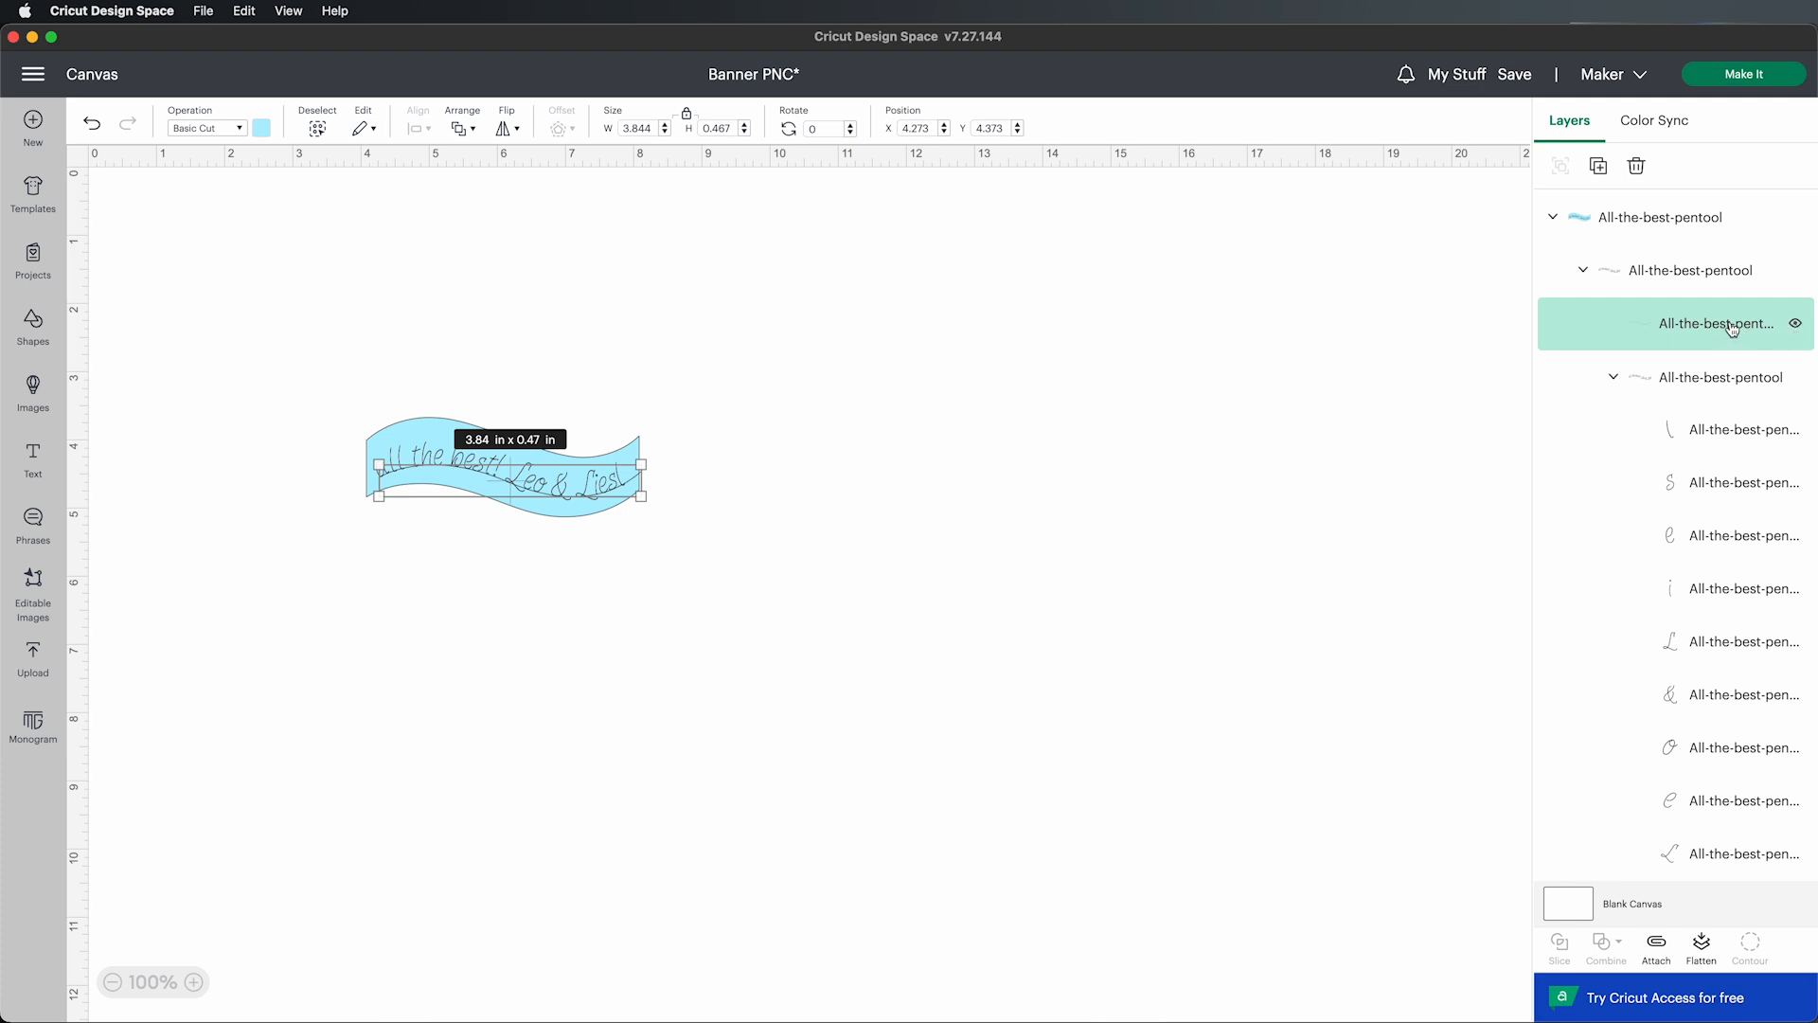
{"action": "left_click", "coordinate": [1636, 167]}
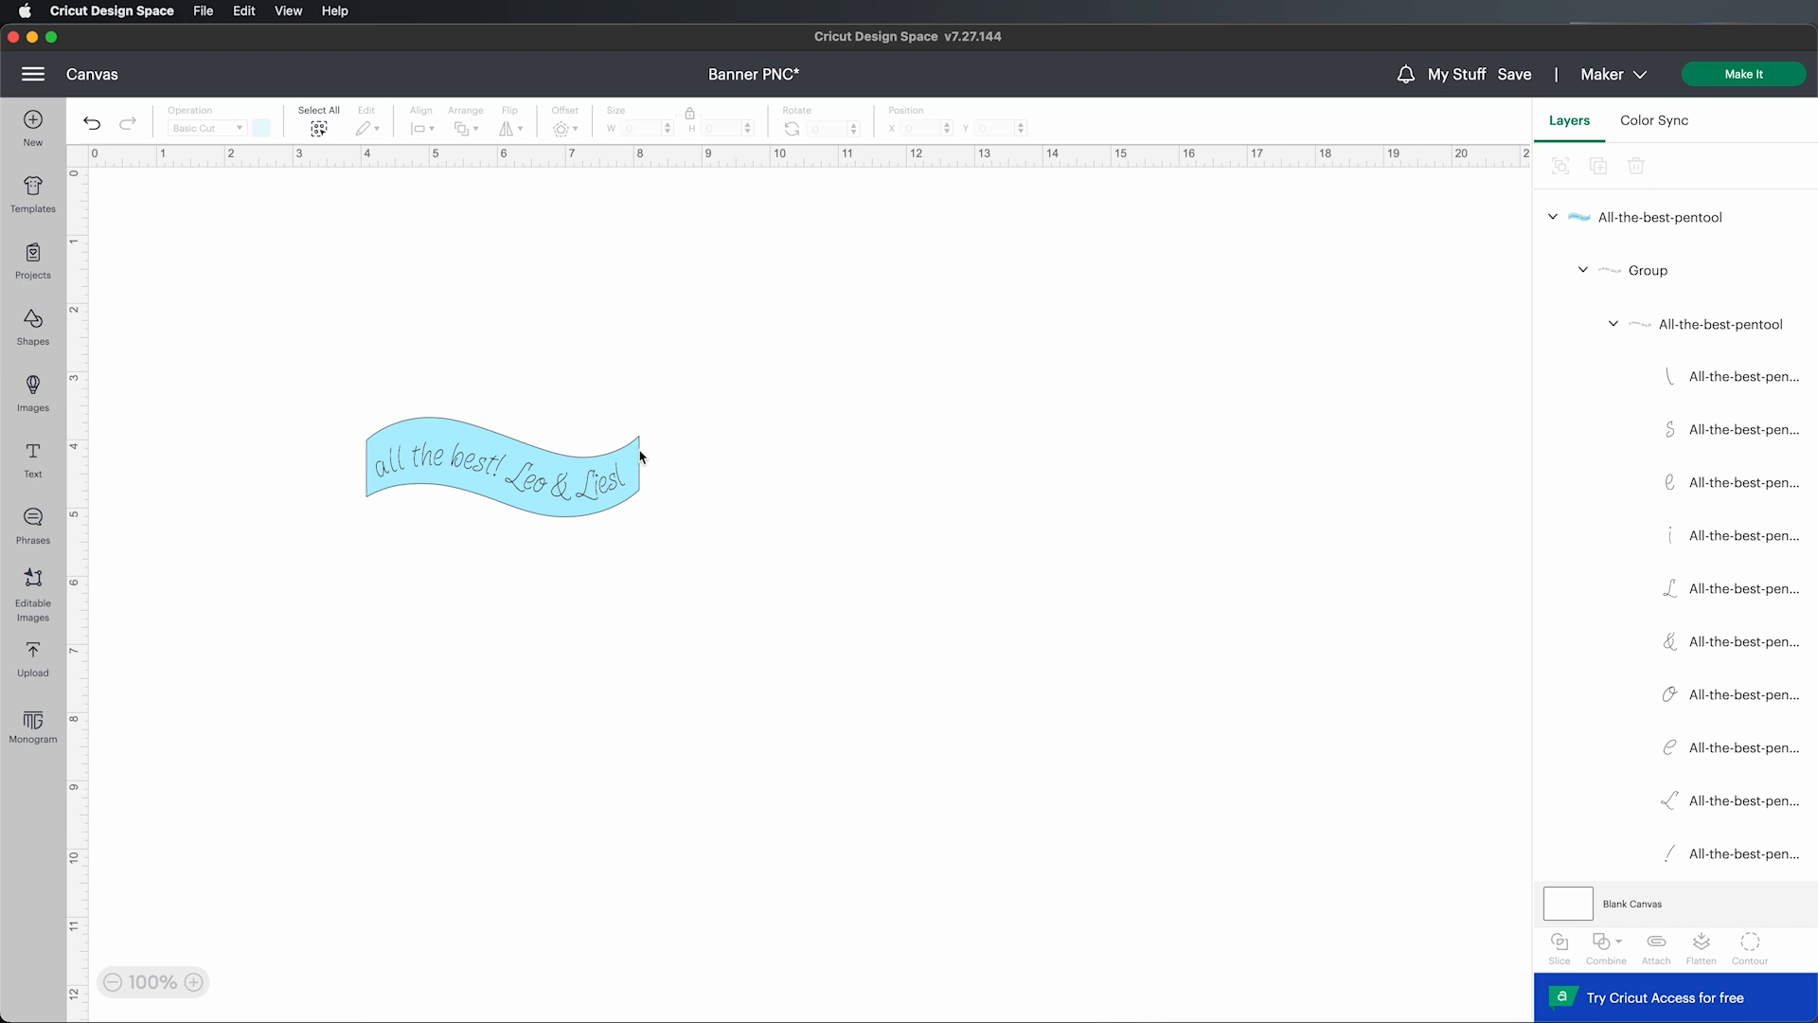
Step: Examine the banner at 175% zoom and identify the wave background's layer by hiding and showing it
{"action": "left_click_drag", "start_coordinate": [289, 382], "coordinate": [824, 609]}
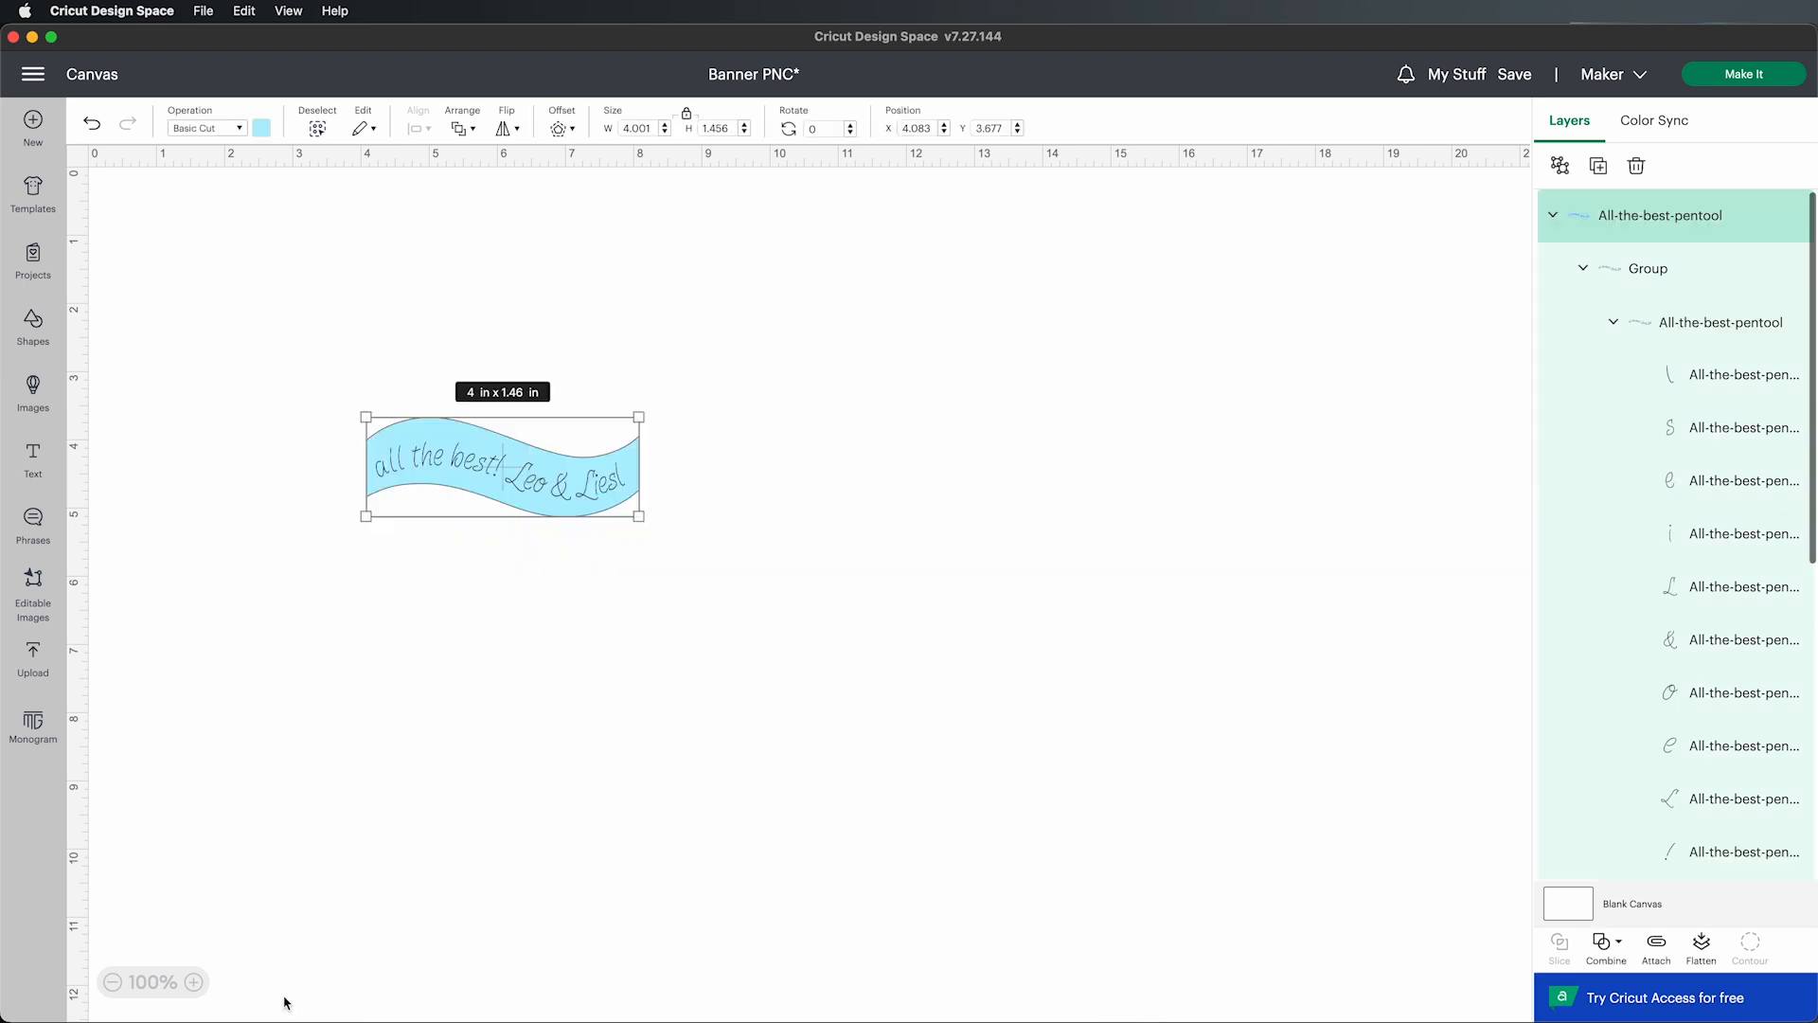
{"action": "left_click", "coordinate": [194, 982]}
{"action": "left_click", "coordinate": [194, 982]}
{"action": "left_click", "coordinate": [349, 576]}
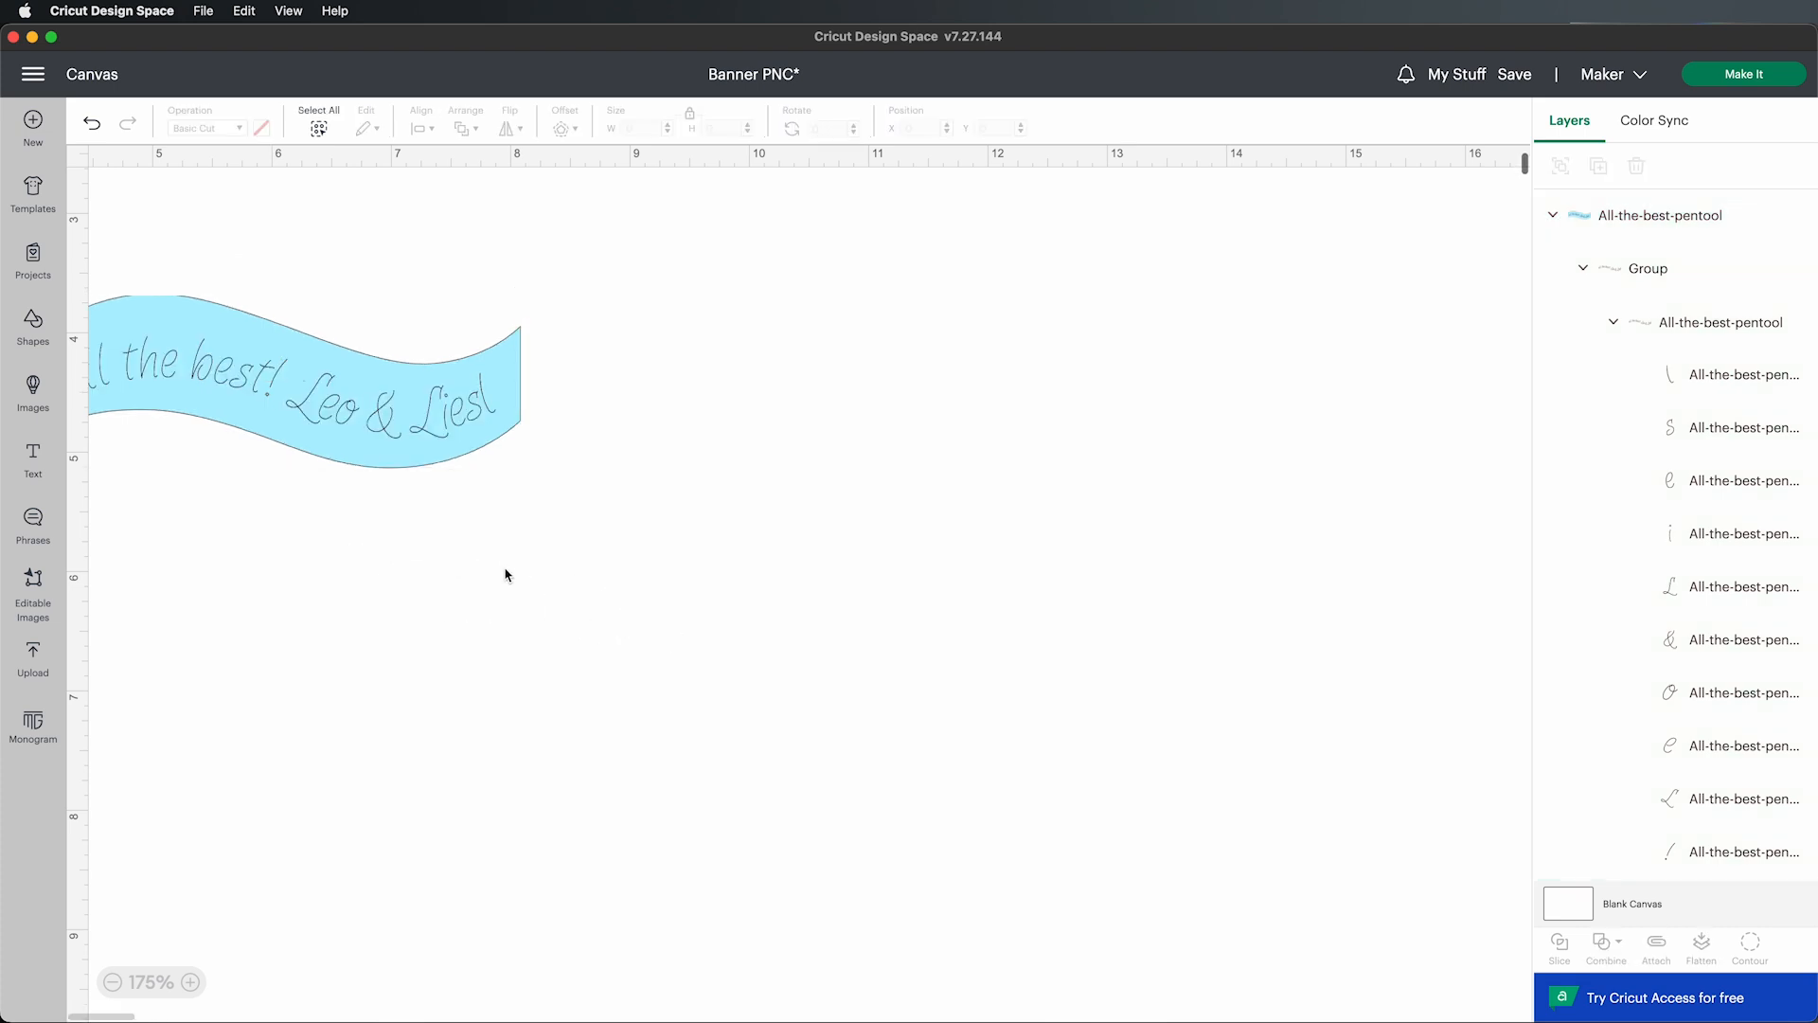
{"action": "scroll", "coordinate": [507, 572], "scroll_direction": "left", "scroll_amount": 10}
{"action": "left_click", "coordinate": [798, 470]}
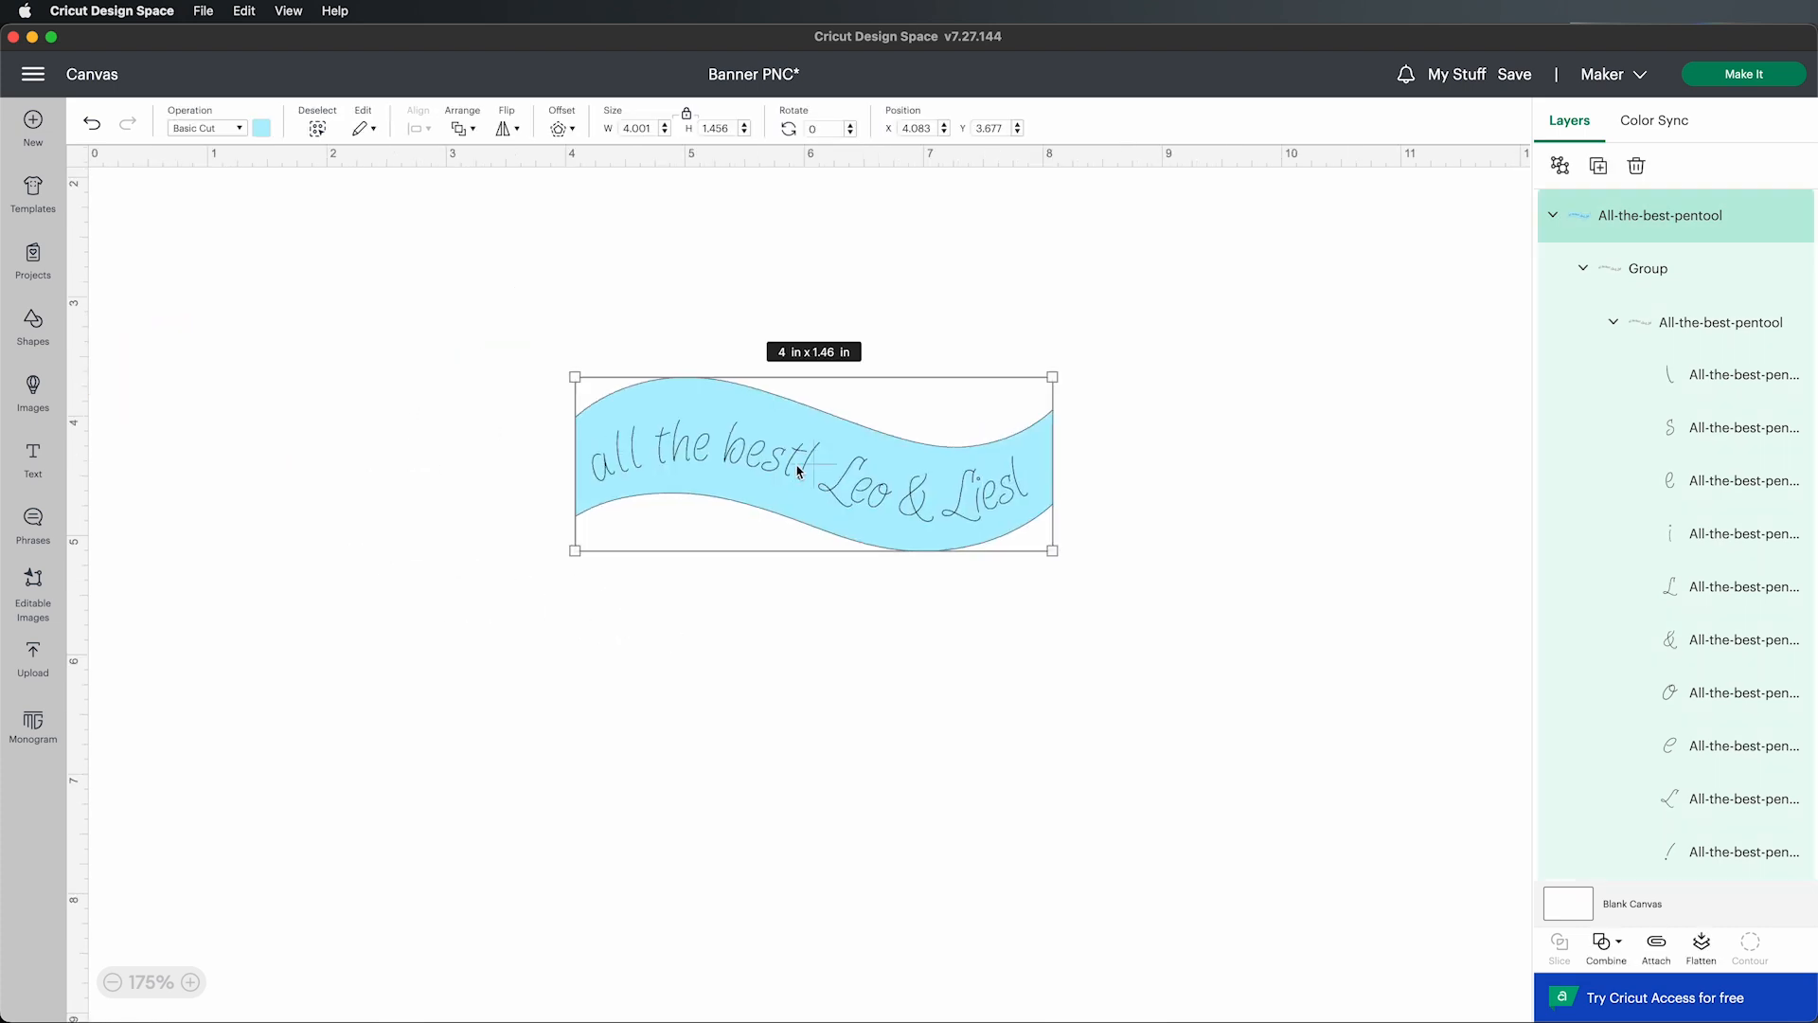
{"action": "left_click", "coordinate": [1076, 664]}
{"action": "left_click", "coordinate": [900, 437]}
{"action": "scroll", "coordinate": [1657, 474], "scroll_direction": "down", "scroll_amount": 10}
{"action": "left_click", "coordinate": [1690, 869]}
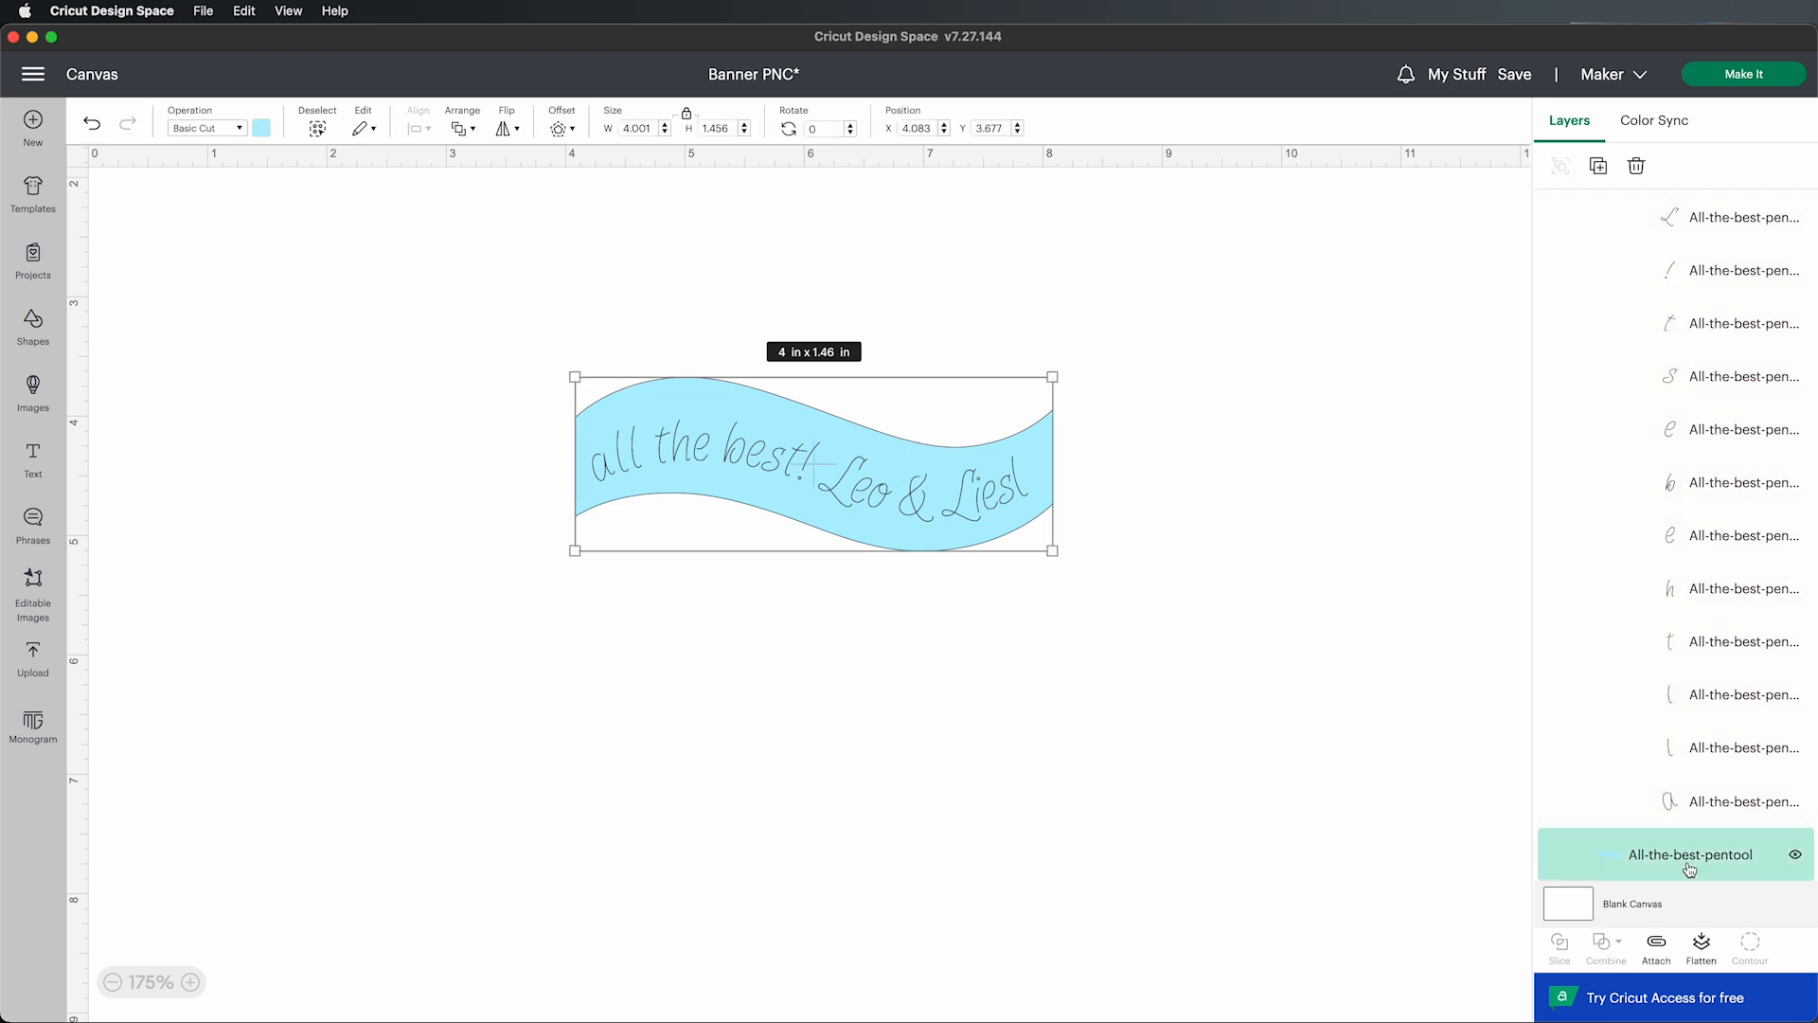
{"action": "left_click", "coordinate": [1794, 854]}
{"action": "left_click", "coordinate": [1794, 854]}
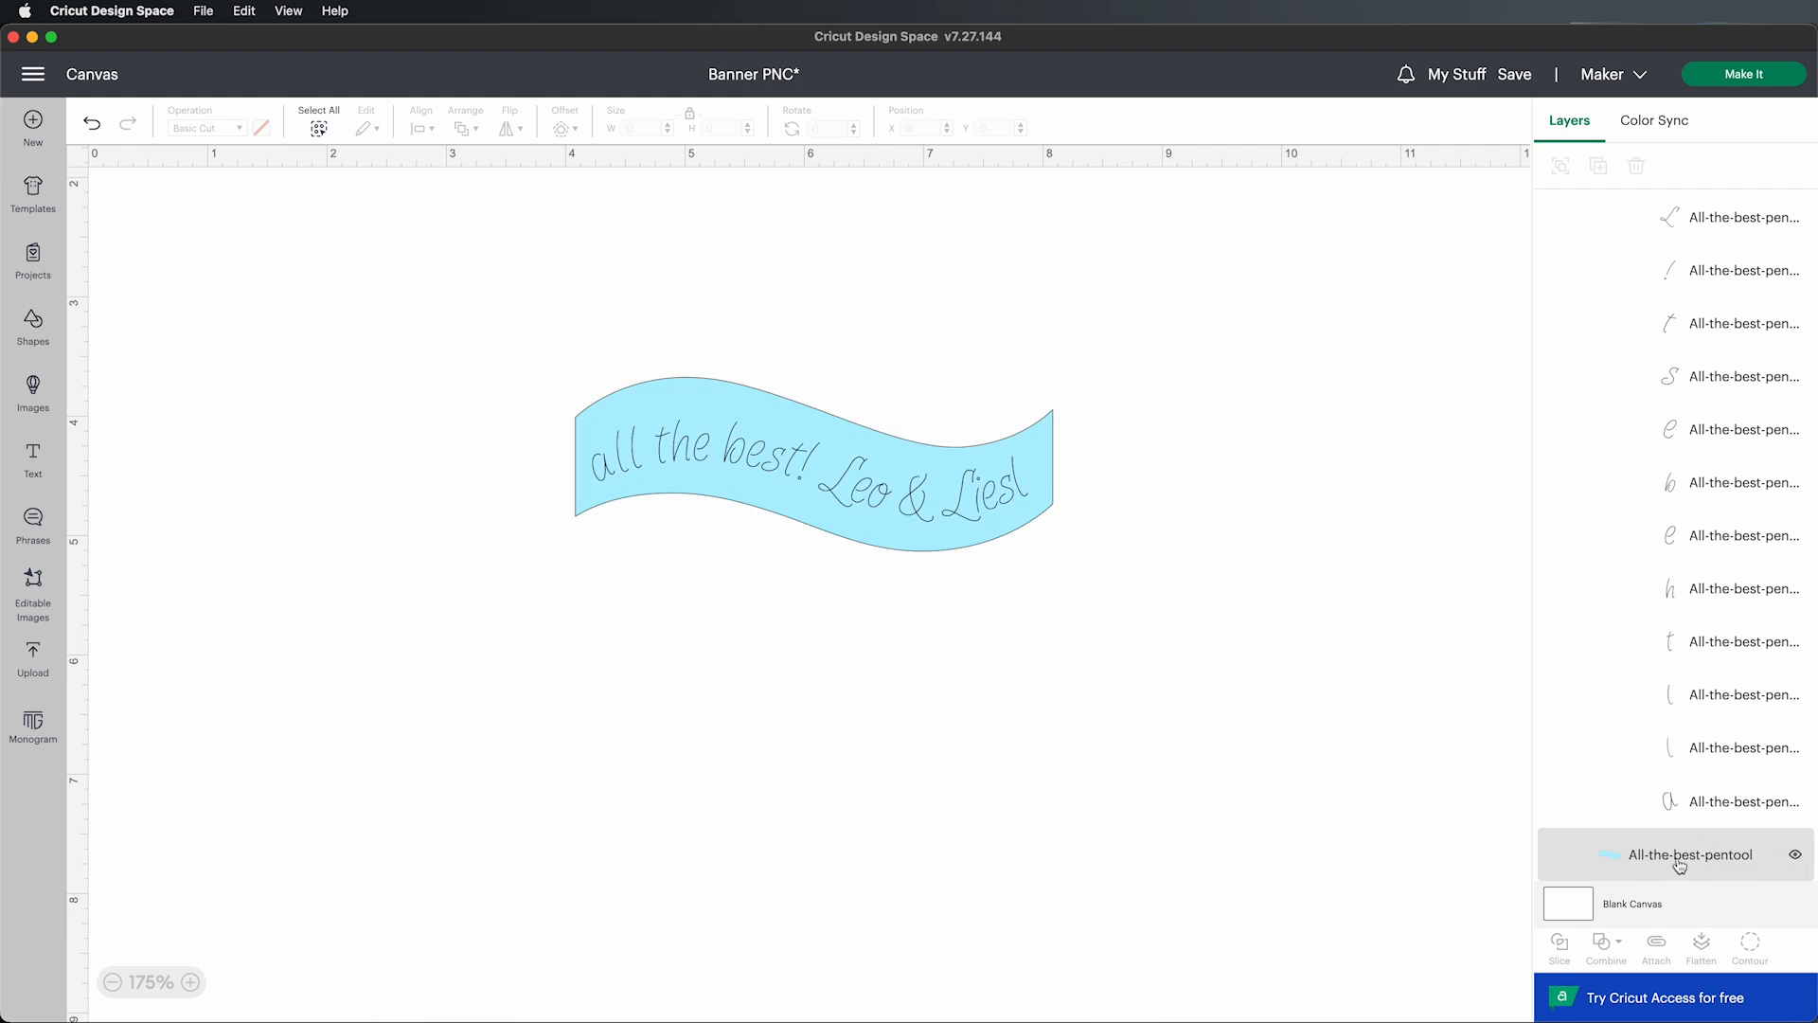
{"action": "left_click", "coordinate": [1678, 864]}
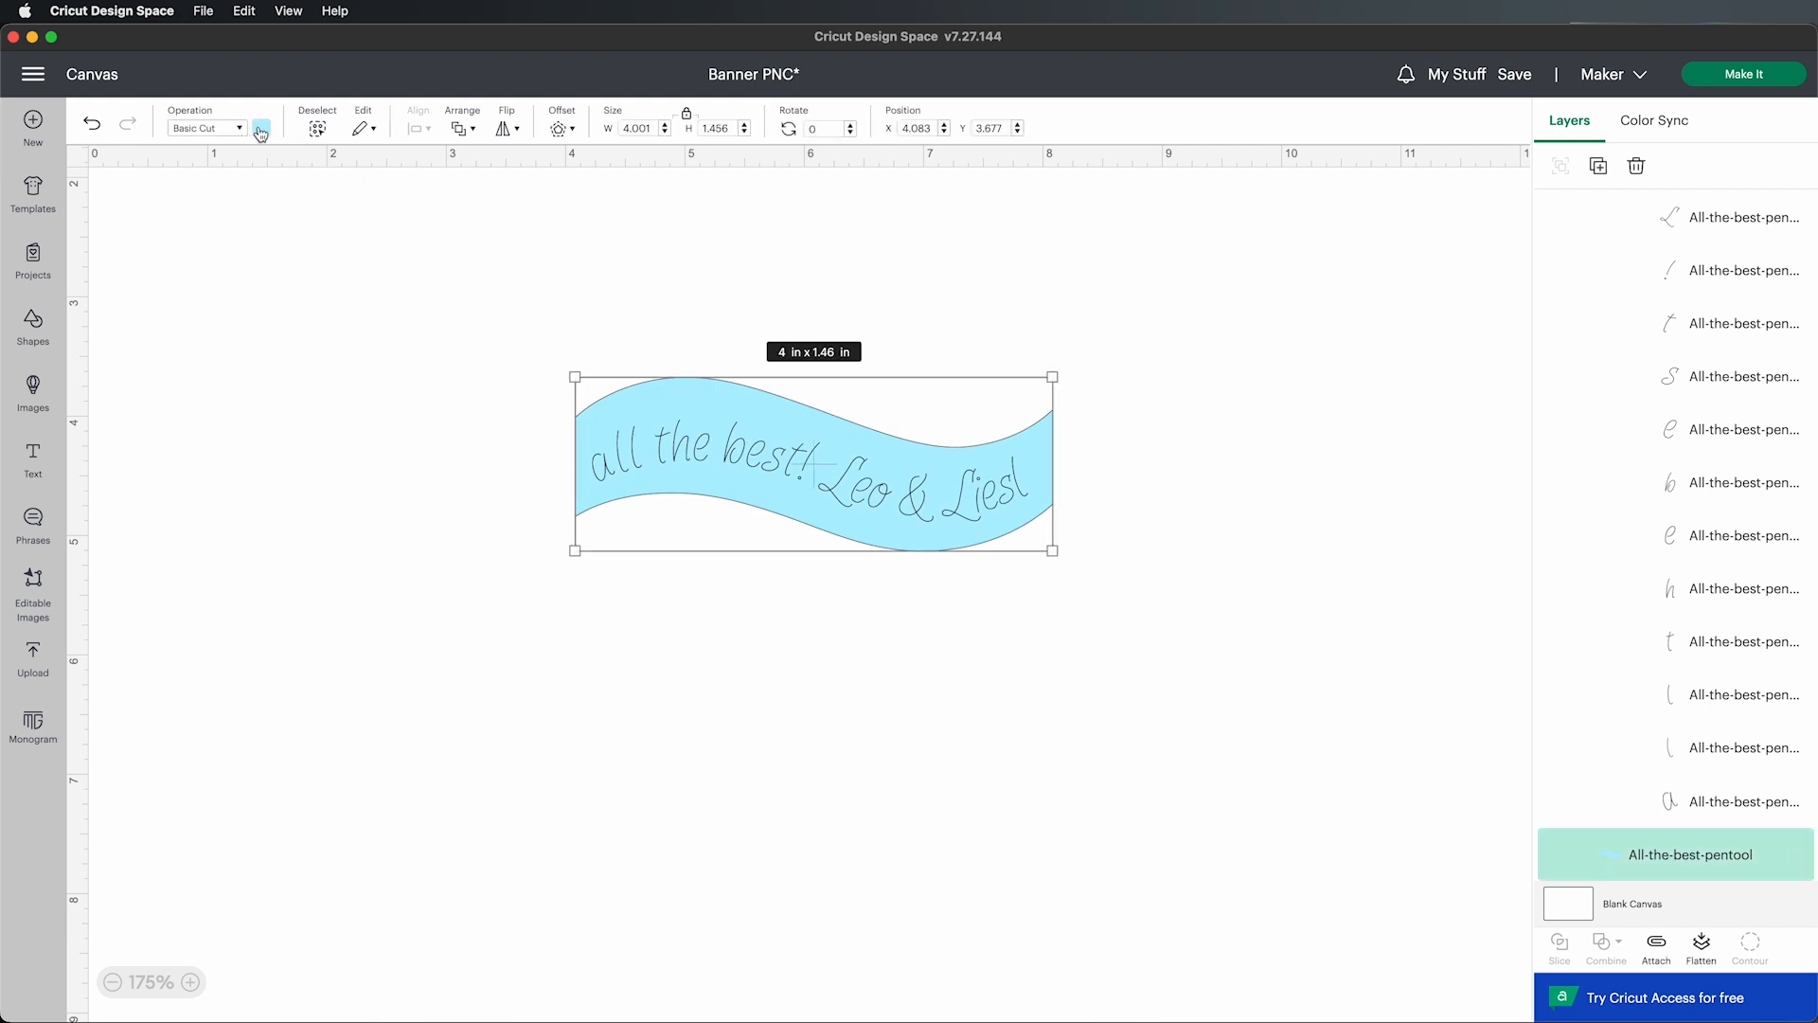
{"action": "scroll", "coordinate": [1656, 579], "scroll_direction": "up", "scroll_amount": 5}
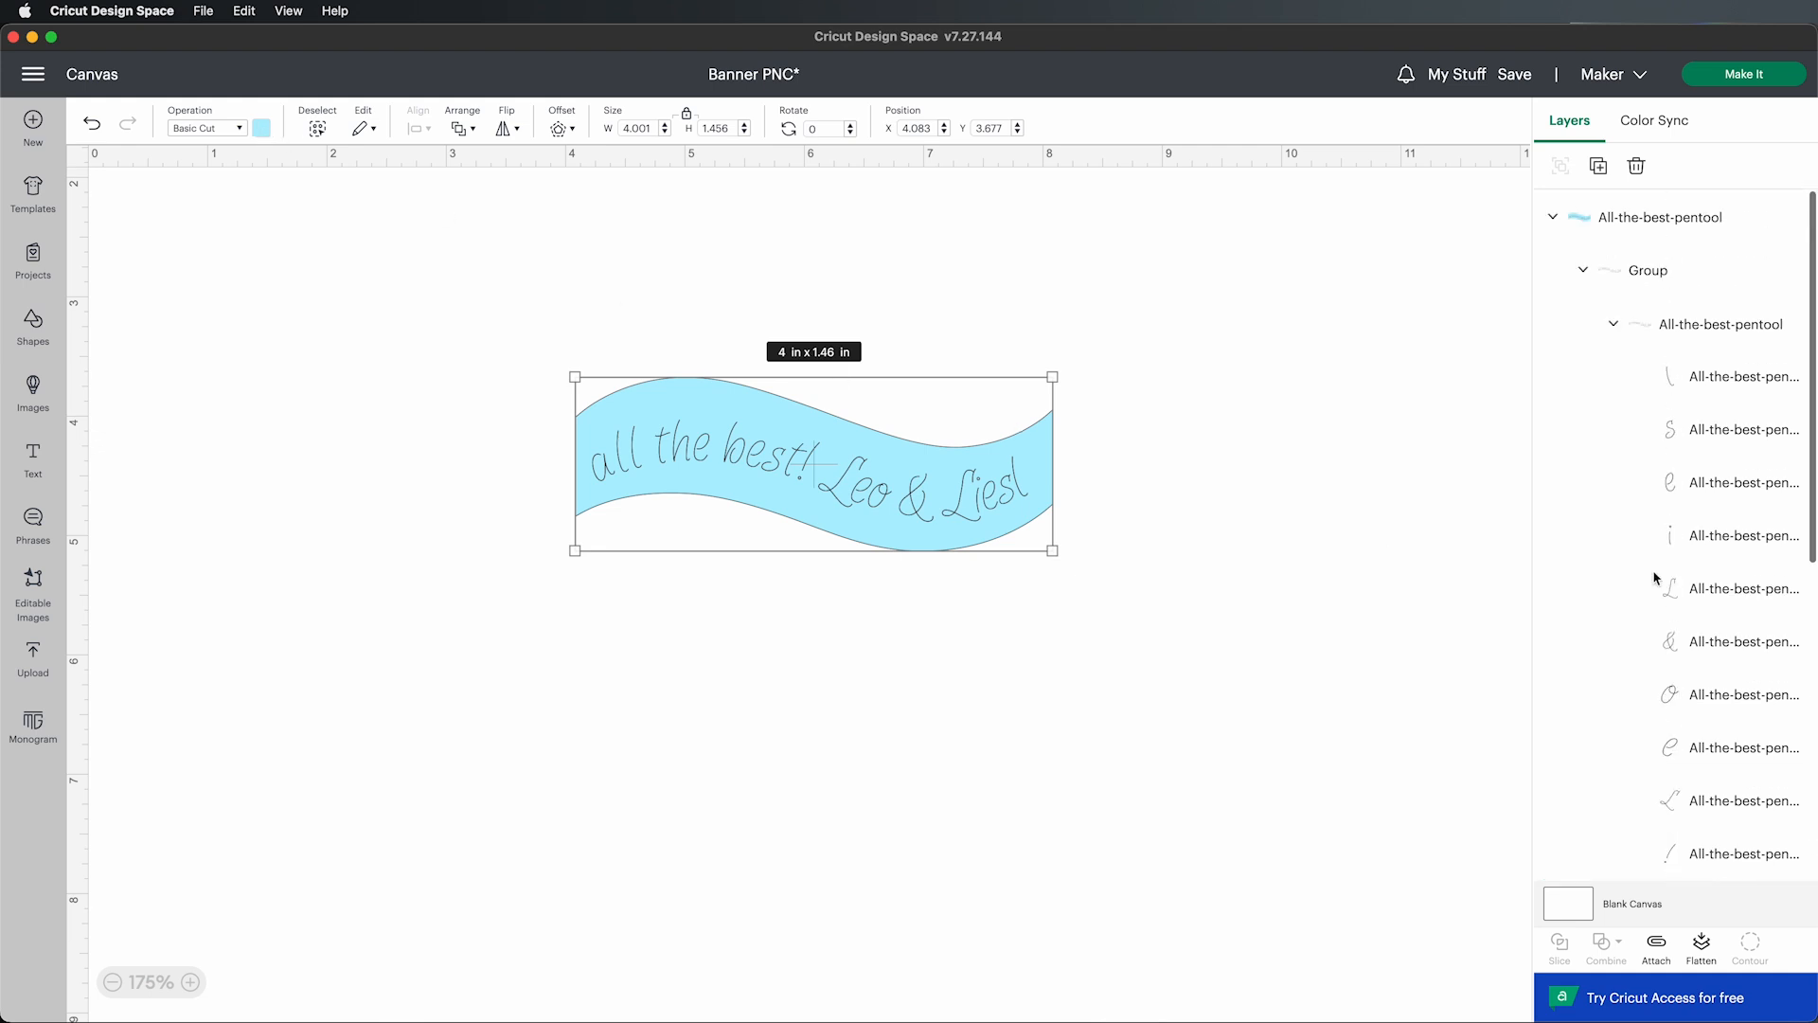
Step: Select the group holding all the greeting letters and set its operation to Pen
{"action": "left_click", "coordinate": [1705, 324]}
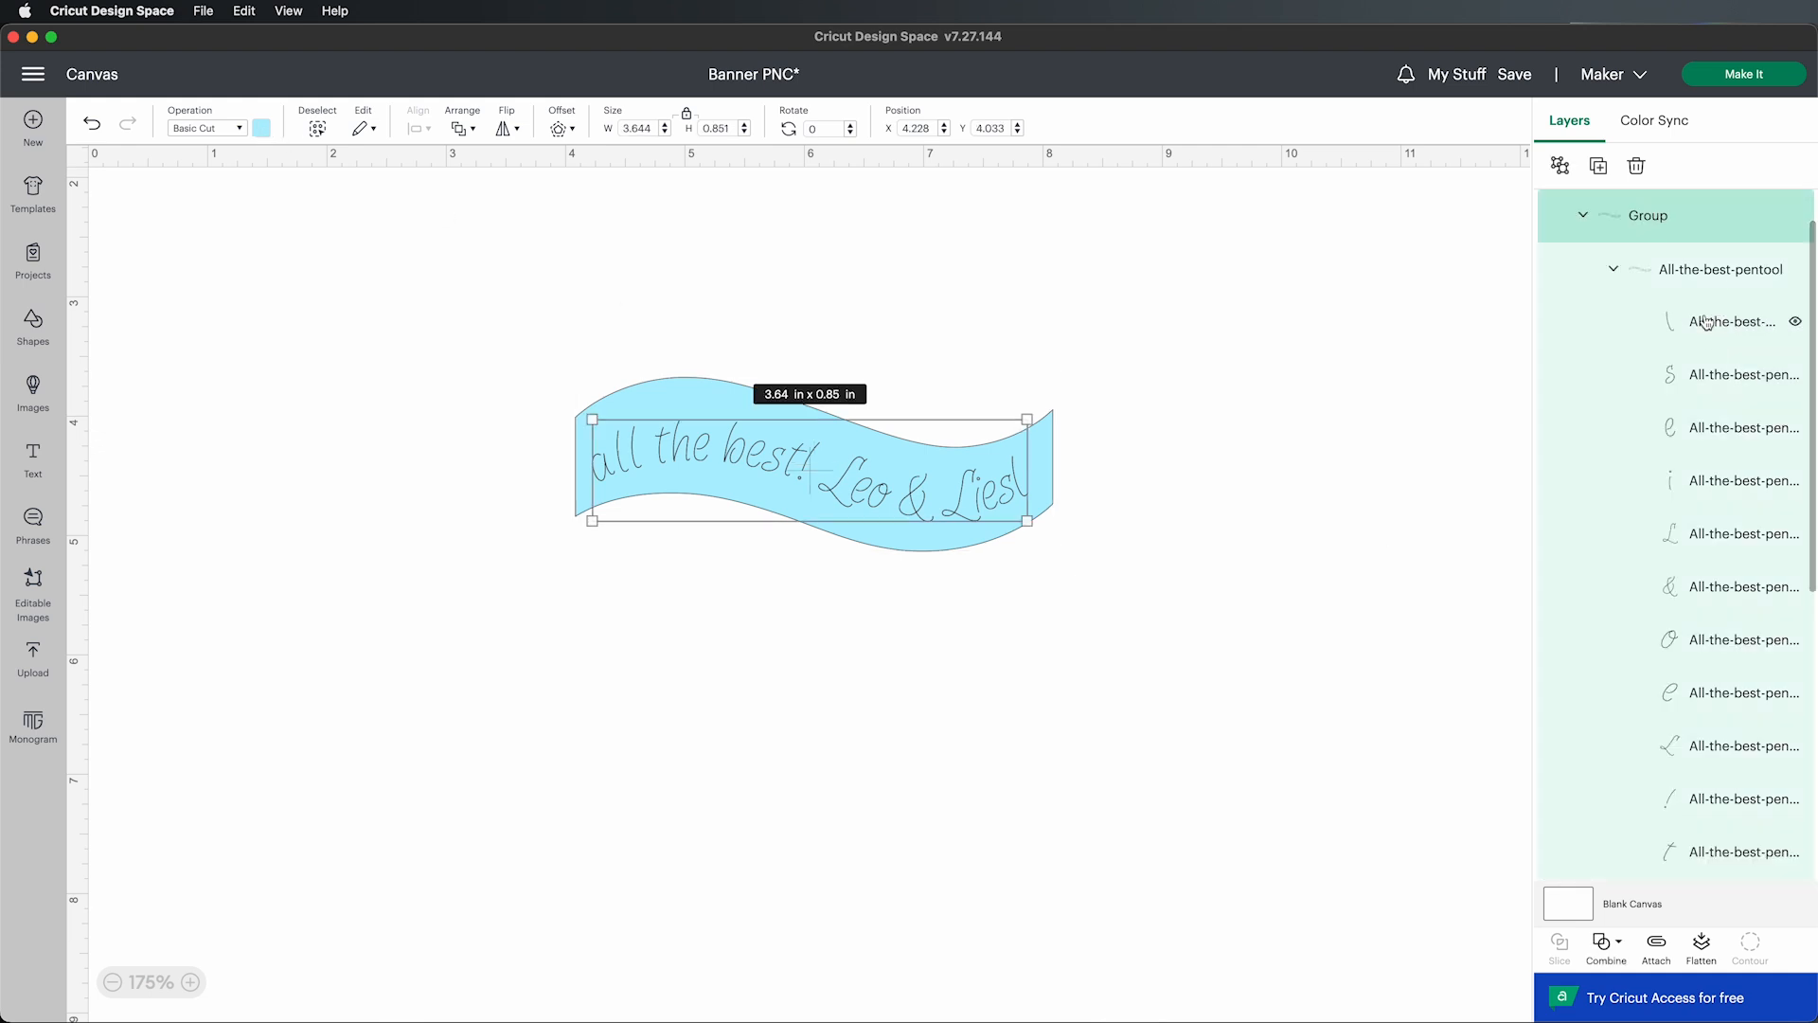
{"action": "left_click", "coordinate": [1615, 269]}
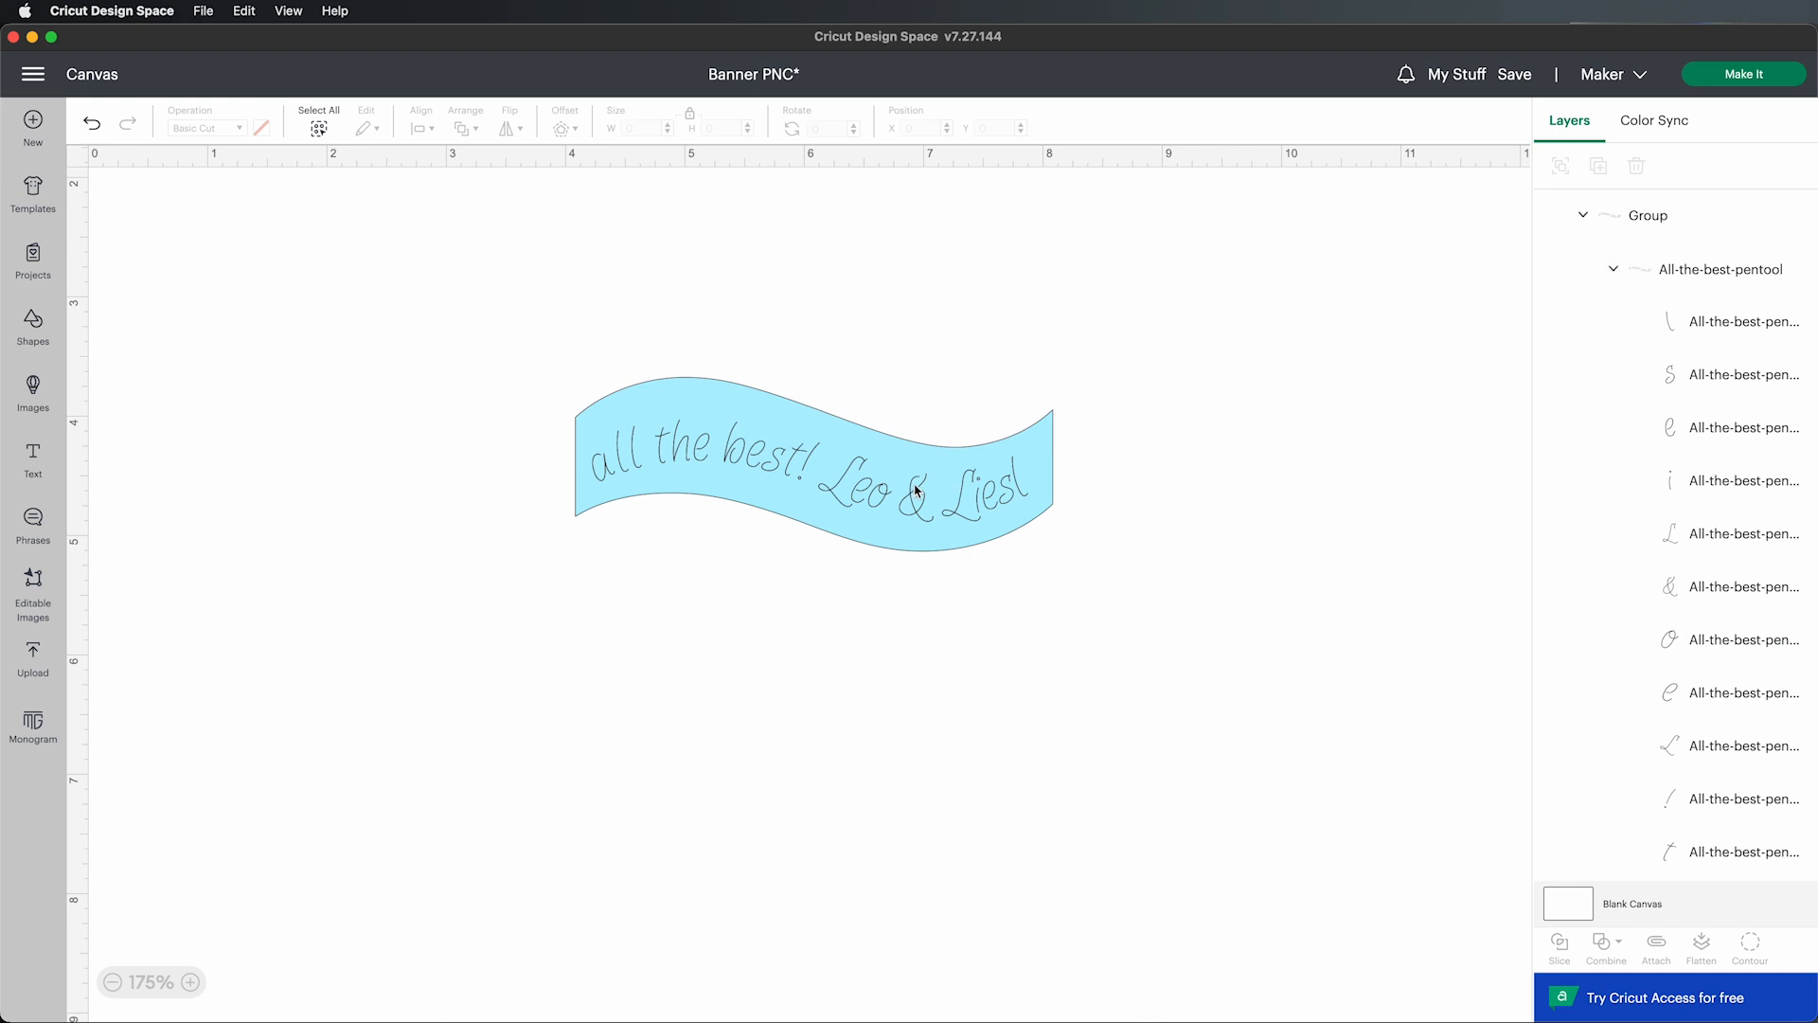
{"action": "left_click", "coordinate": [917, 490]}
{"action": "left_click", "coordinate": [1167, 529]}
{"action": "left_click", "coordinate": [1012, 484]}
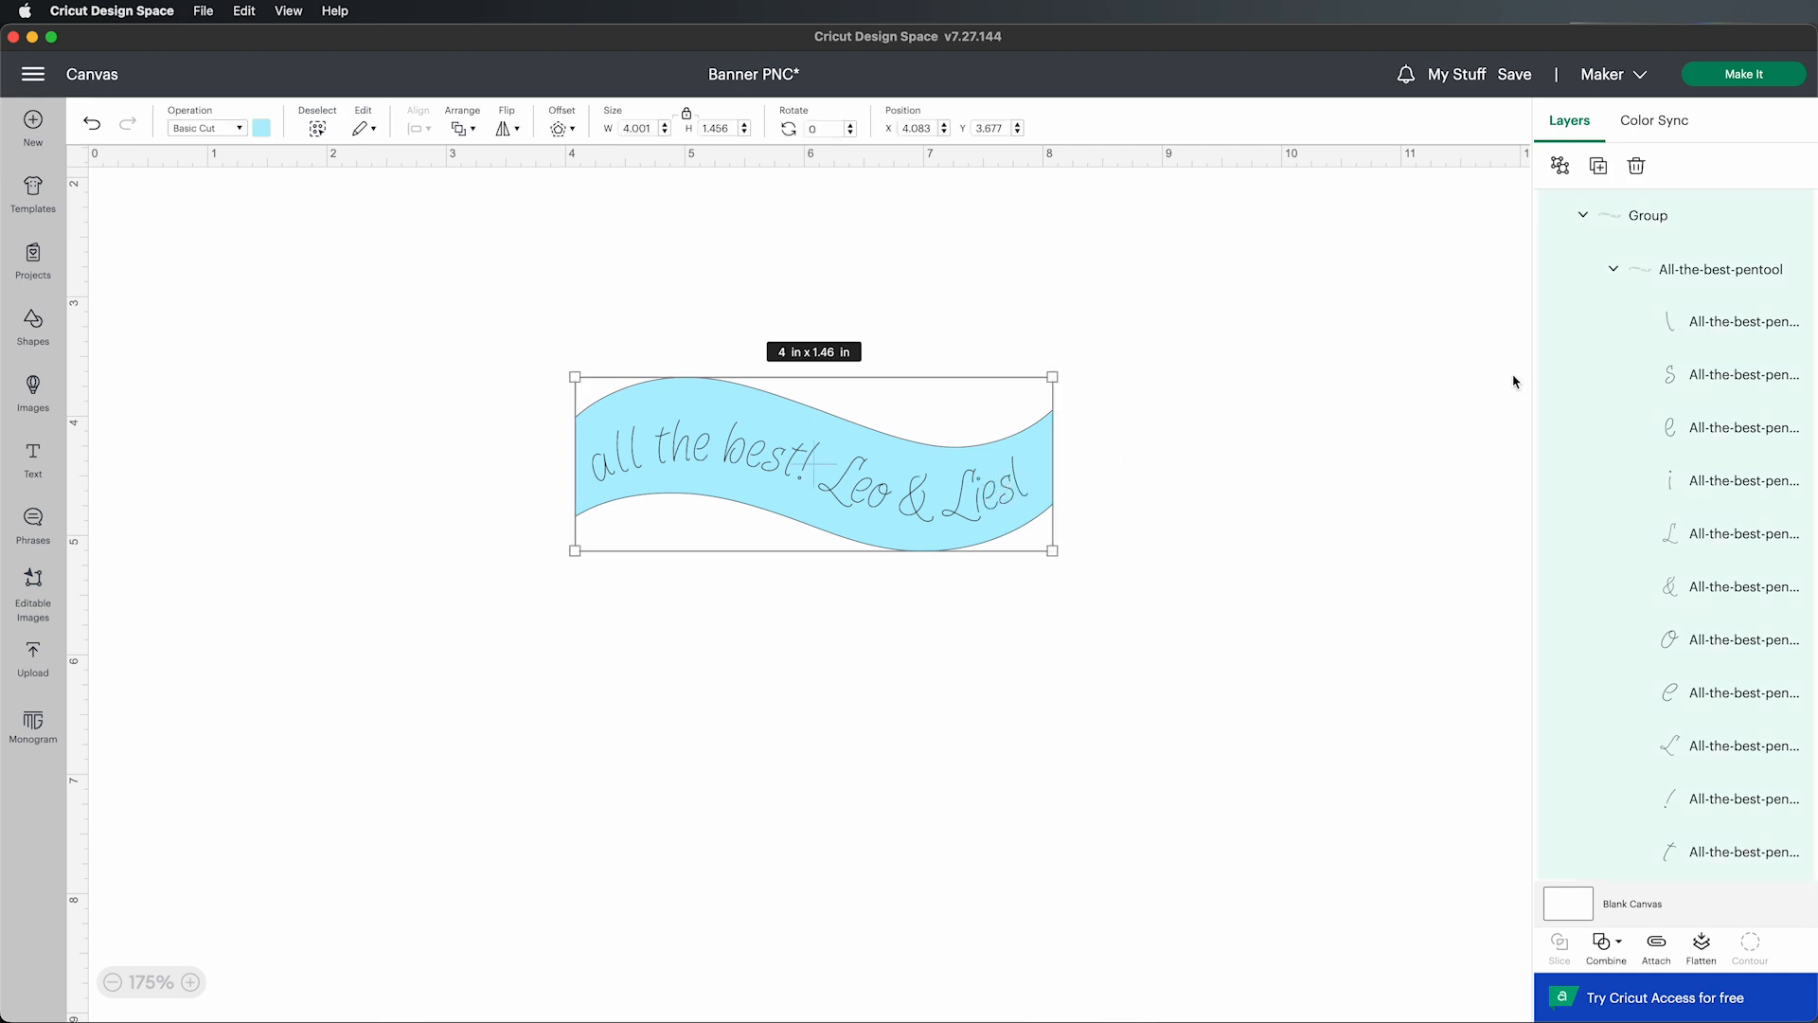
{"action": "left_click", "coordinate": [1513, 381]}
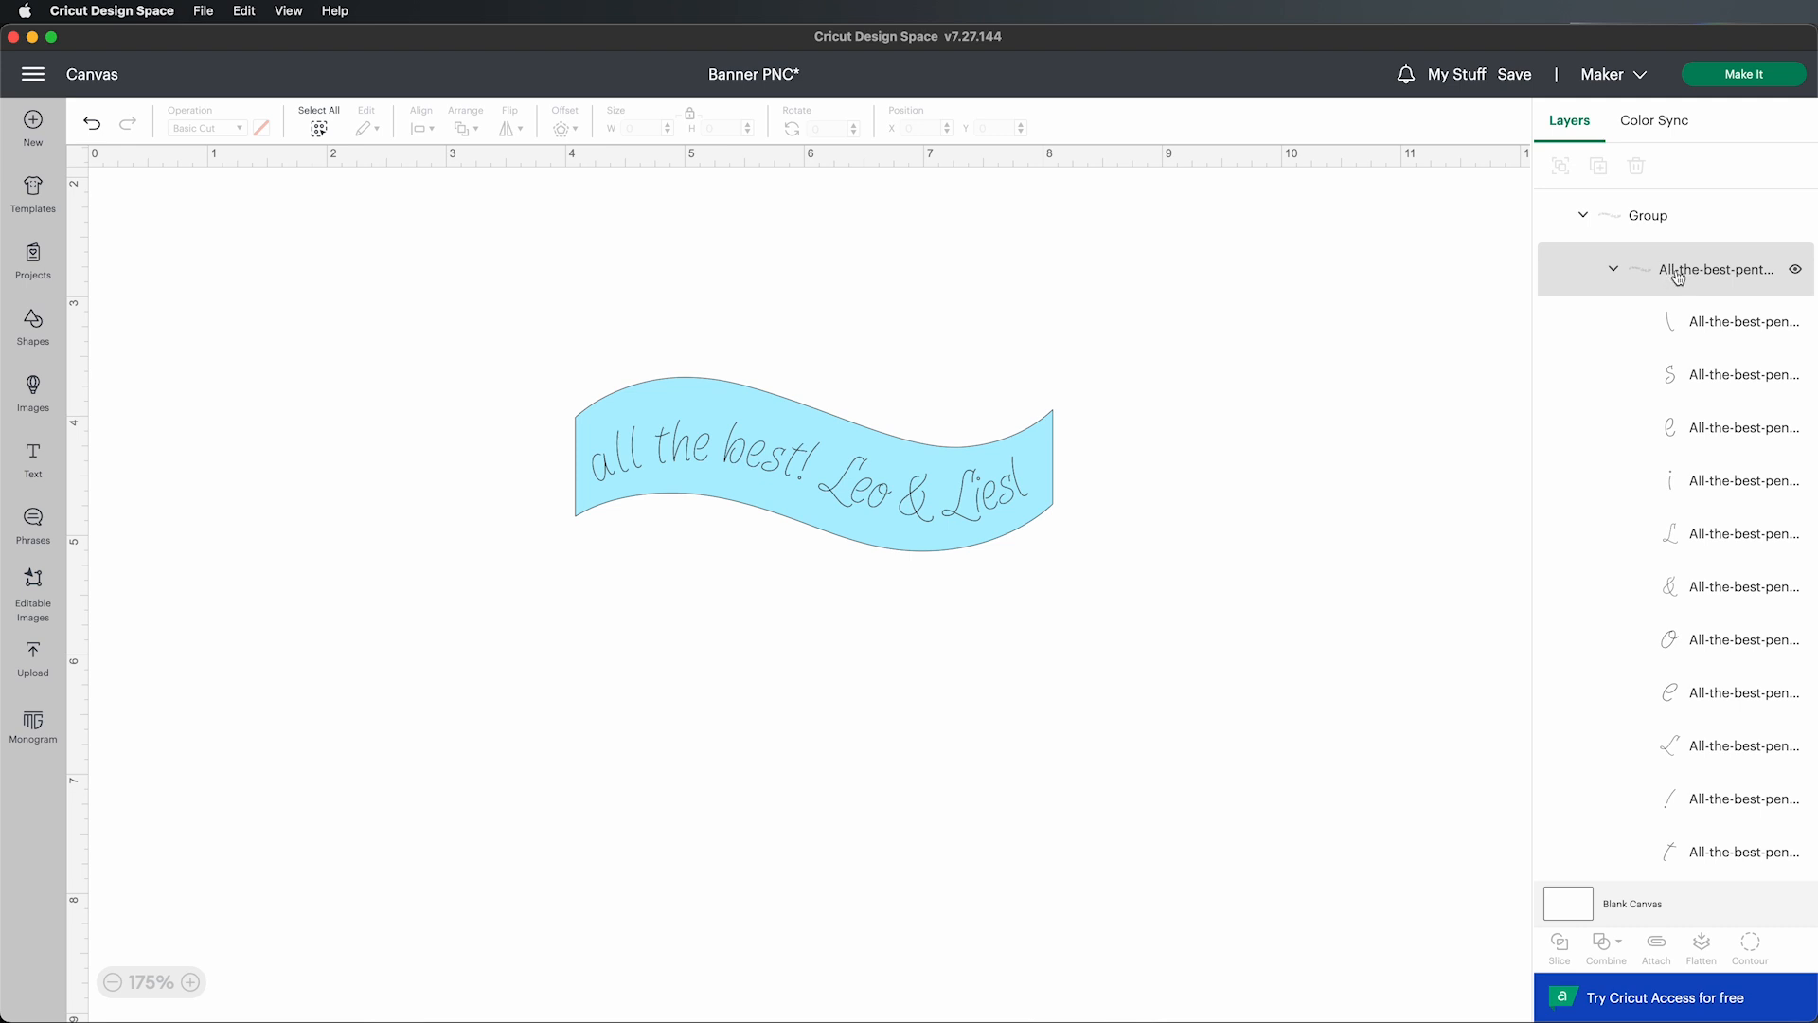
{"action": "left_click", "coordinate": [1690, 275]}
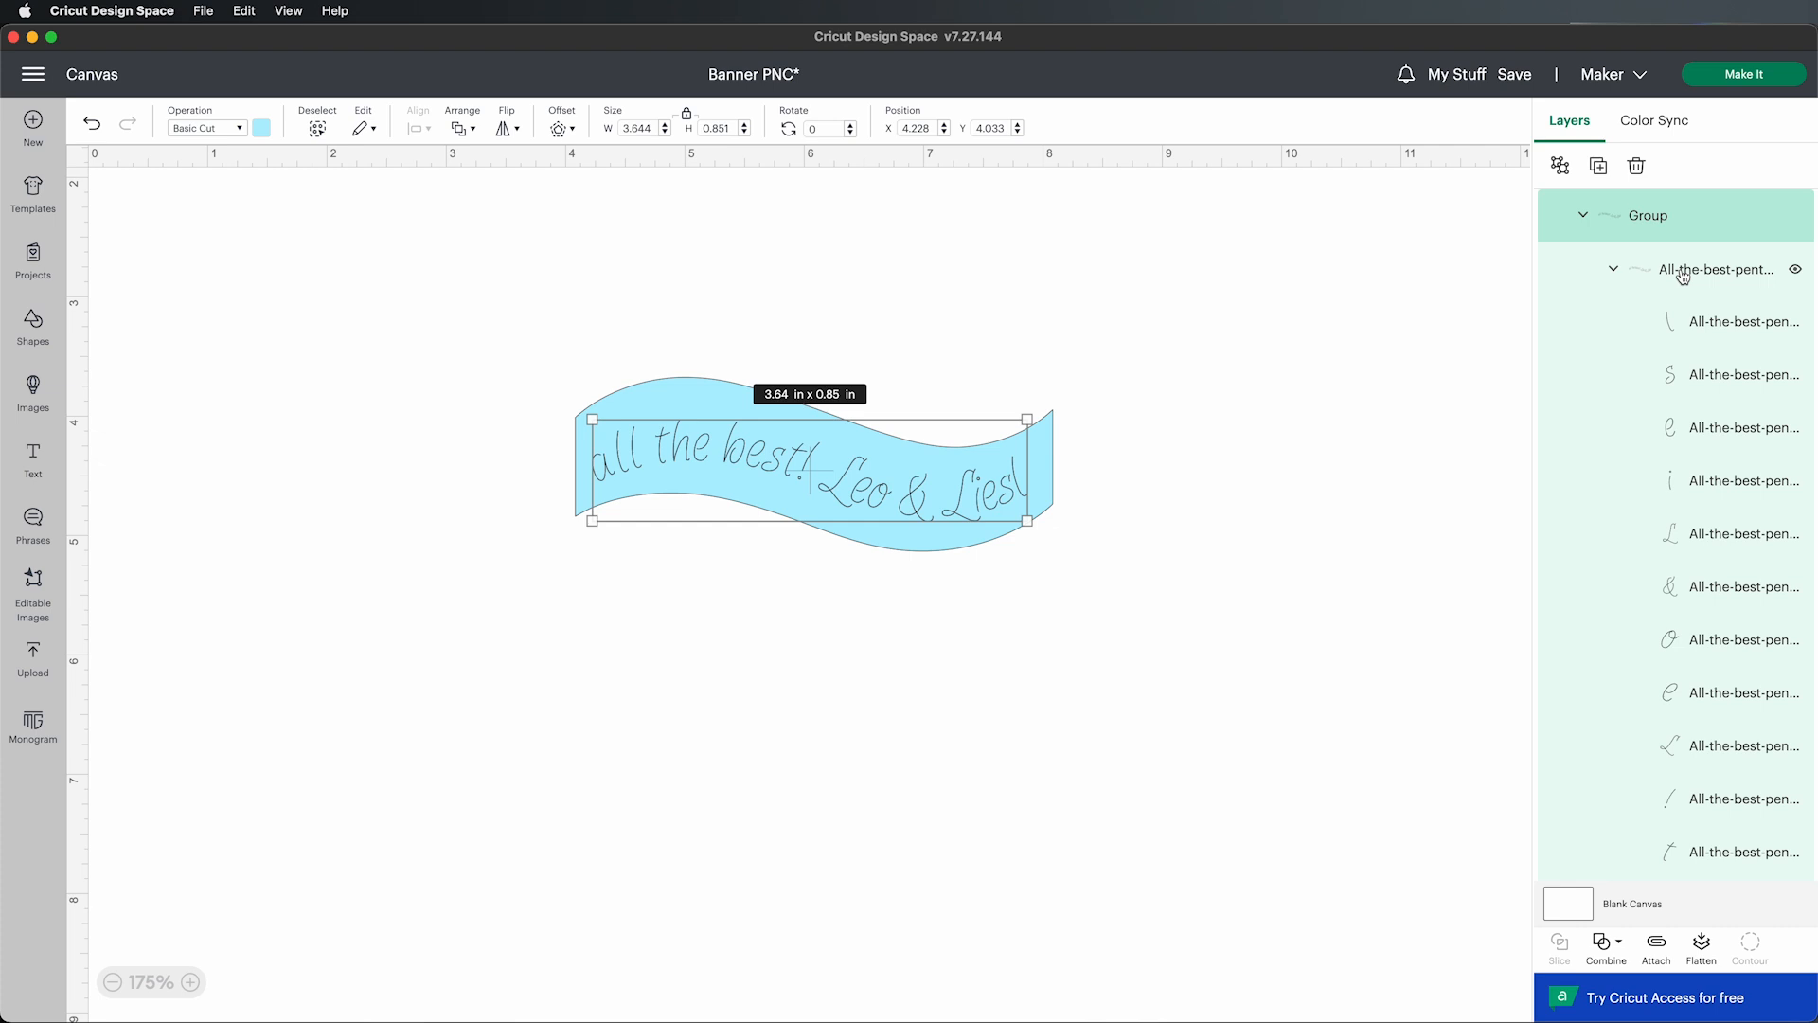
{"action": "left_click", "coordinate": [1471, 326]}
{"action": "left_click", "coordinate": [1671, 282]}
{"action": "left_click", "coordinate": [239, 131]}
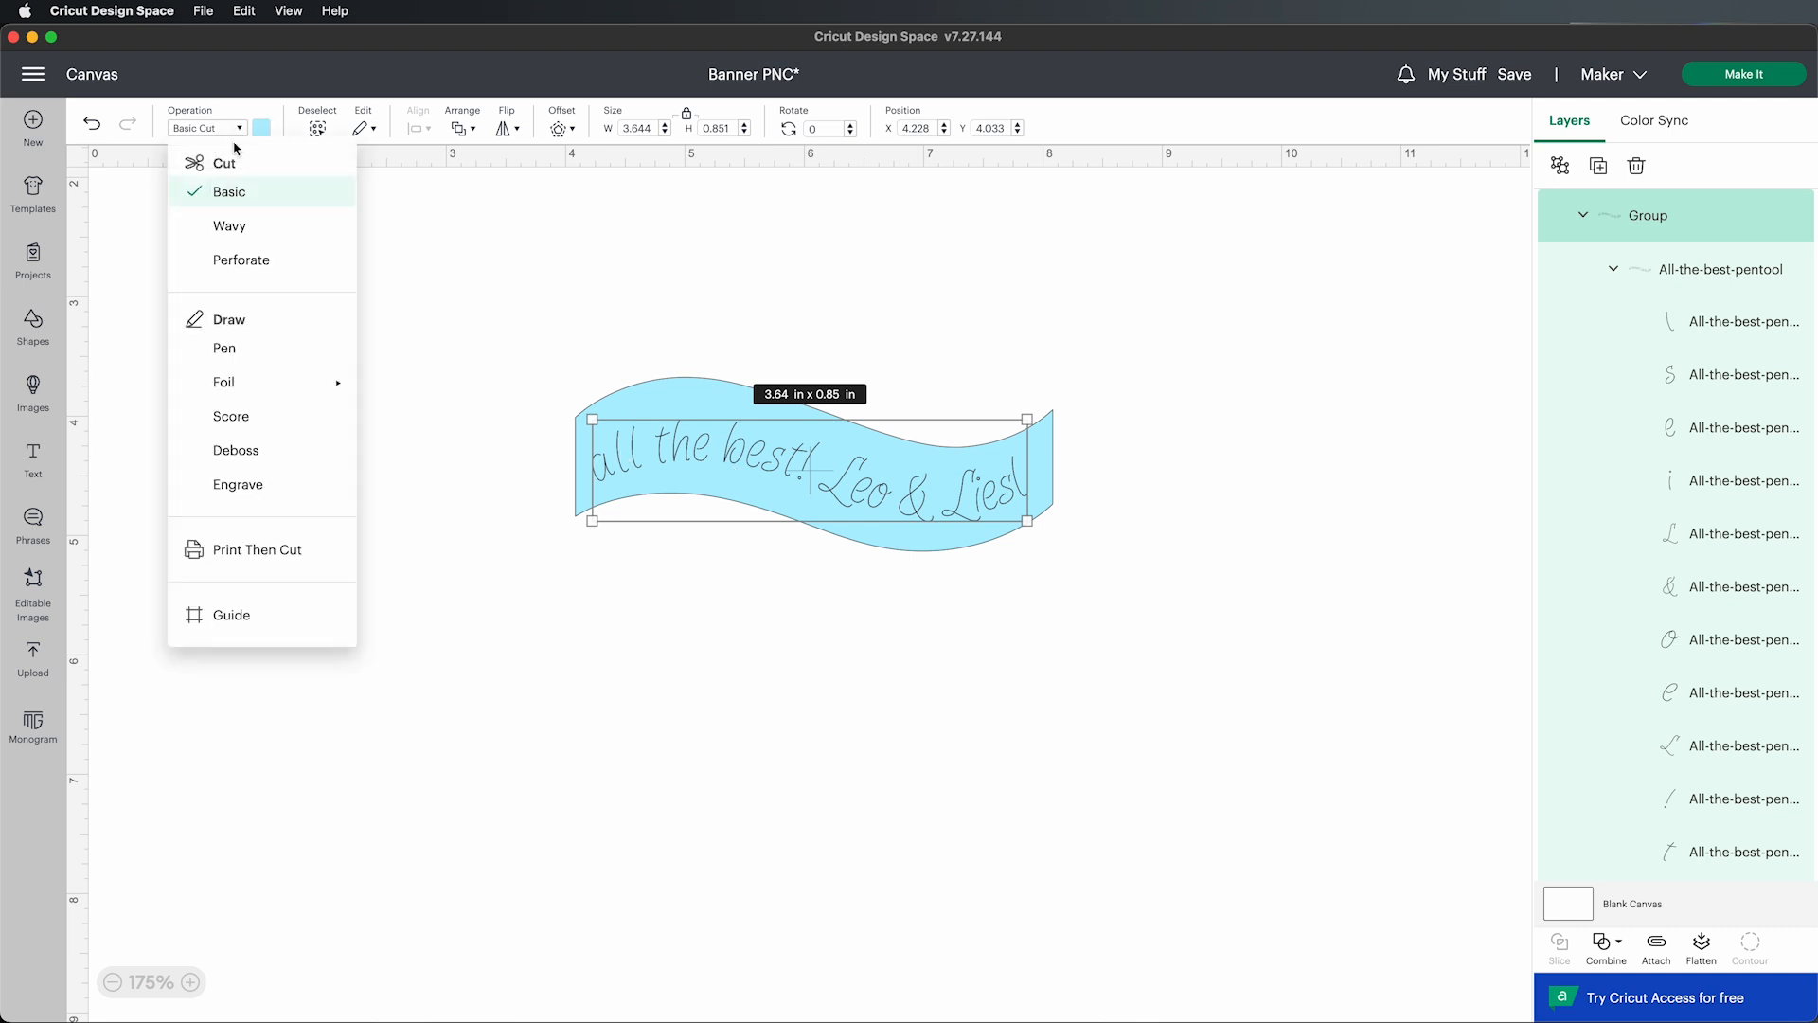
{"action": "left_click", "coordinate": [252, 352]}
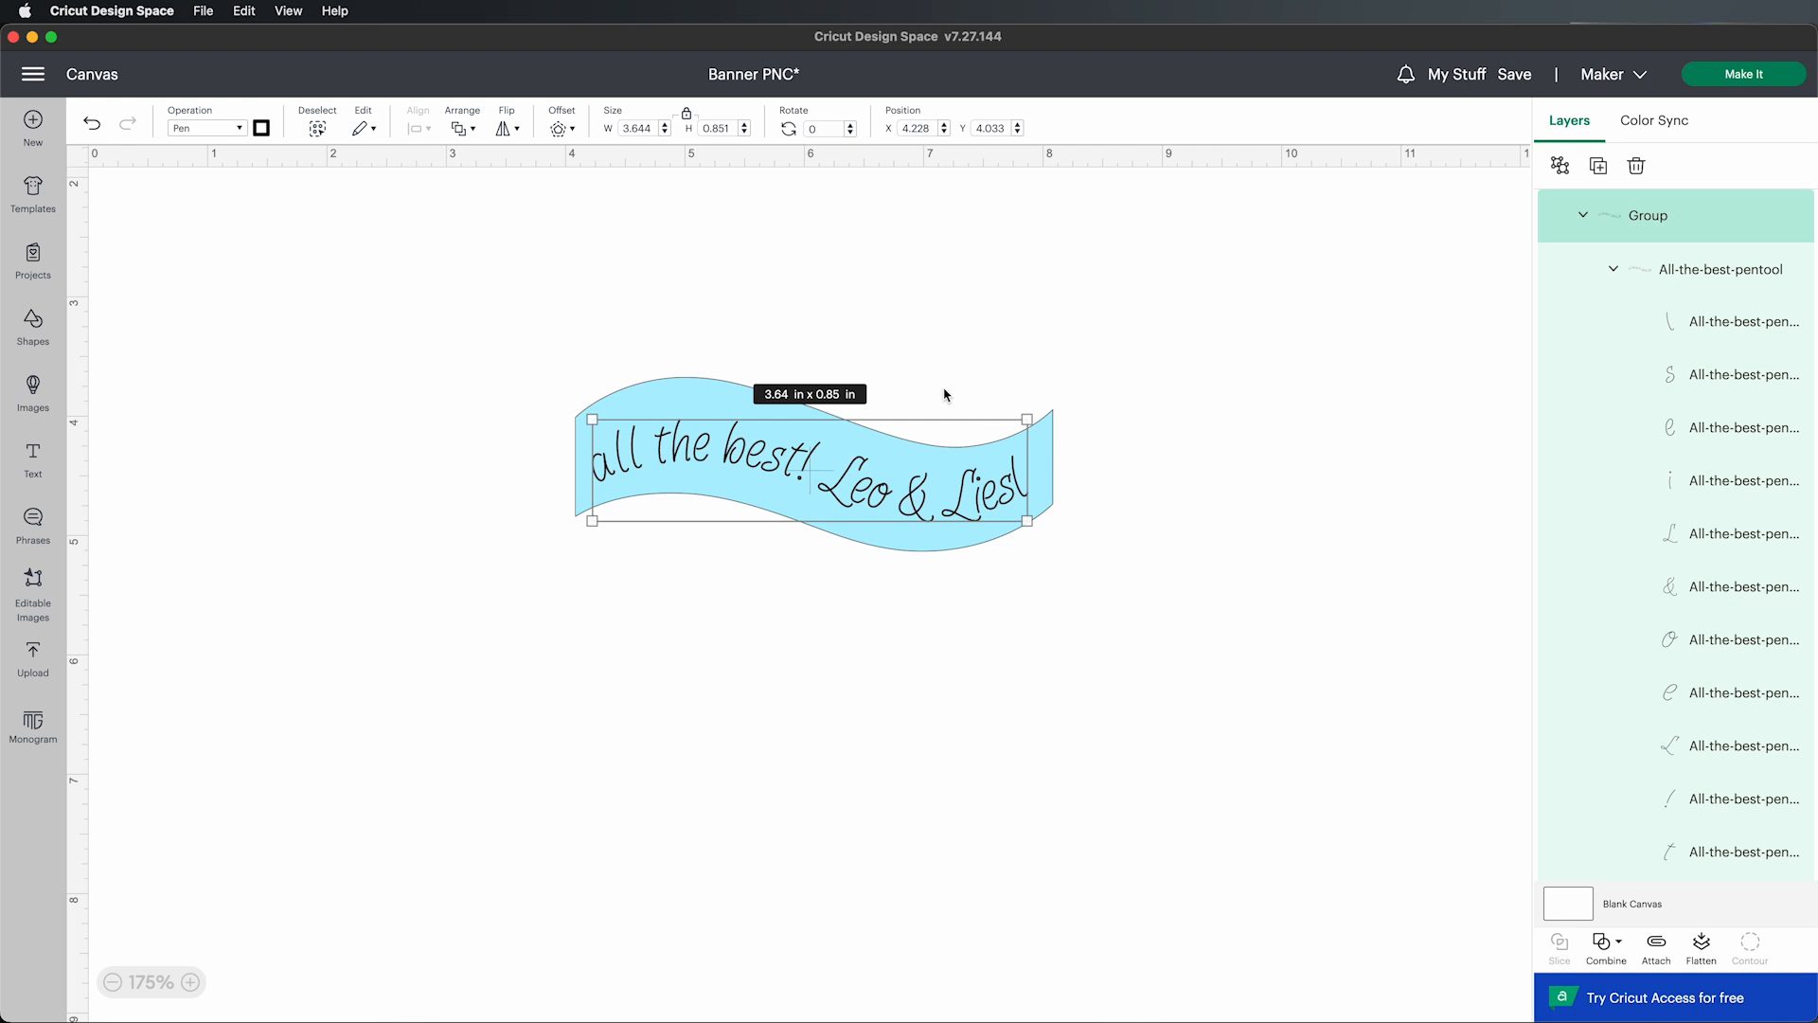
Step: Preview how the pen lettering and the wave are laid out on the mats, and return to the canvas
{"action": "left_click", "coordinate": [1740, 75]}
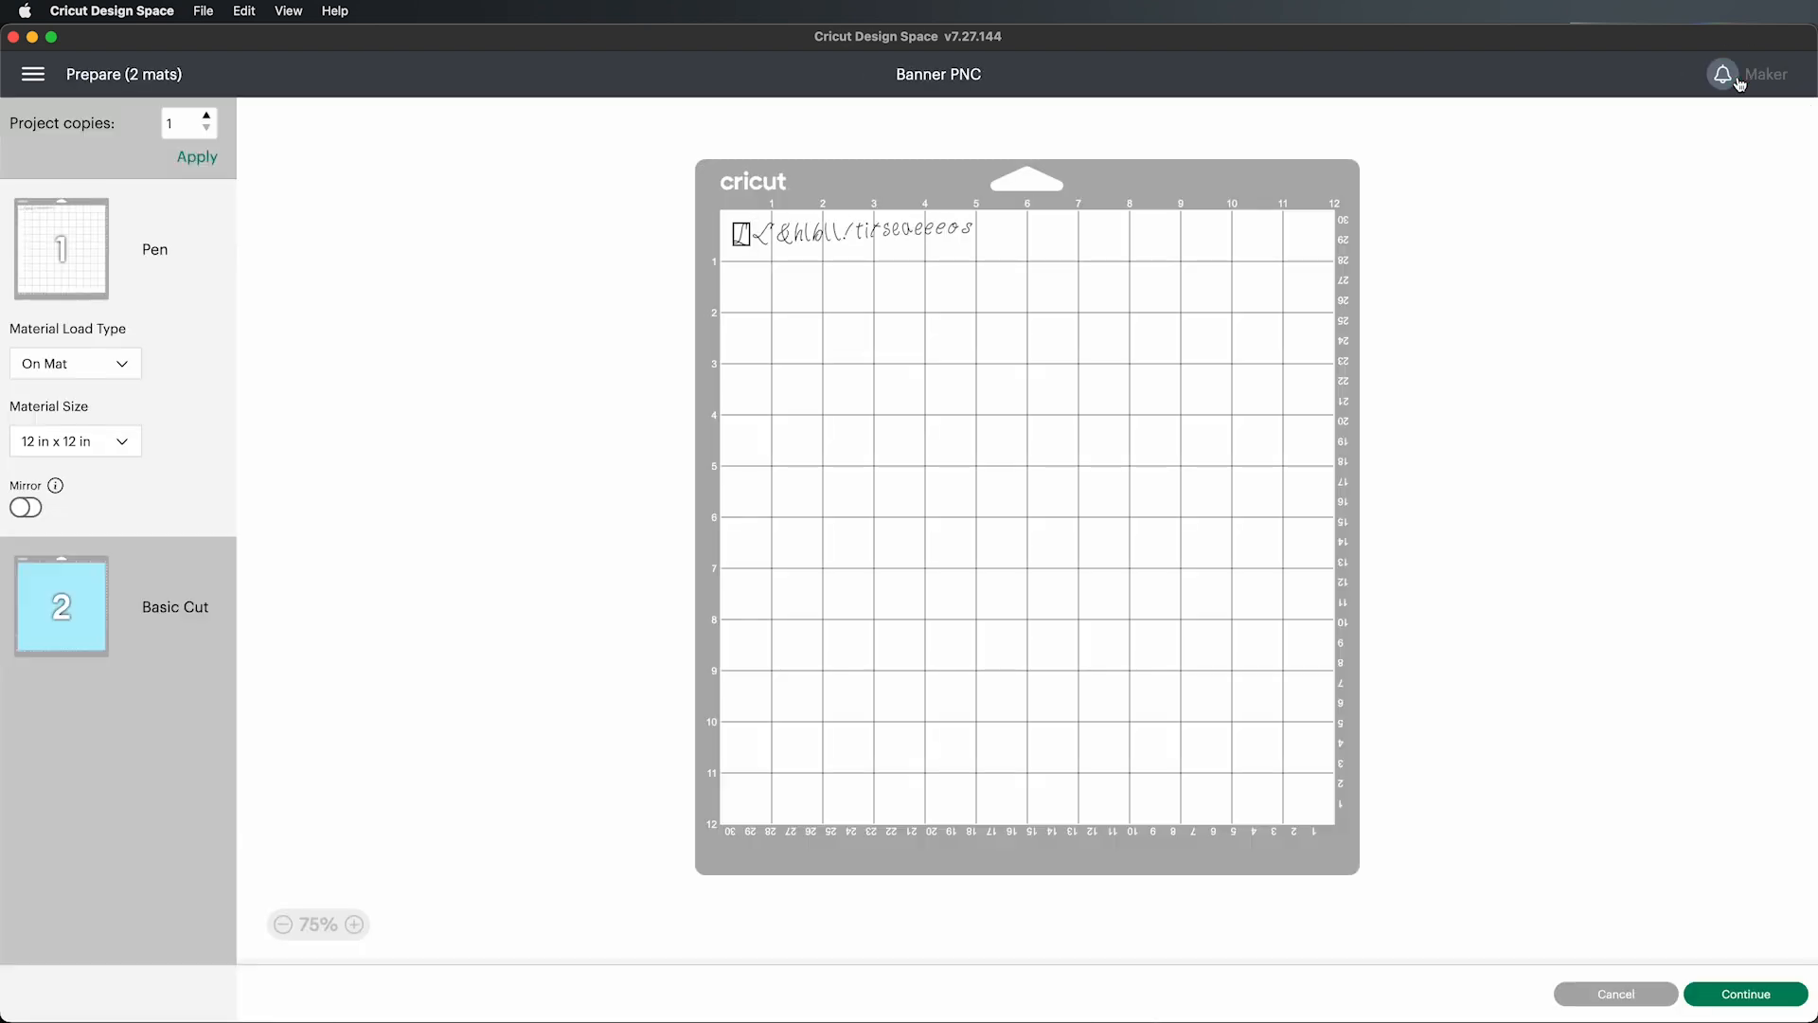
{"action": "left_click", "coordinate": [1617, 994]}
Step: Select the whole banner, attach the pen lettering to the wave and send the project to mat preparation
{"action": "left_click_drag", "start_coordinate": [493, 463], "coordinate": [1276, 966]}
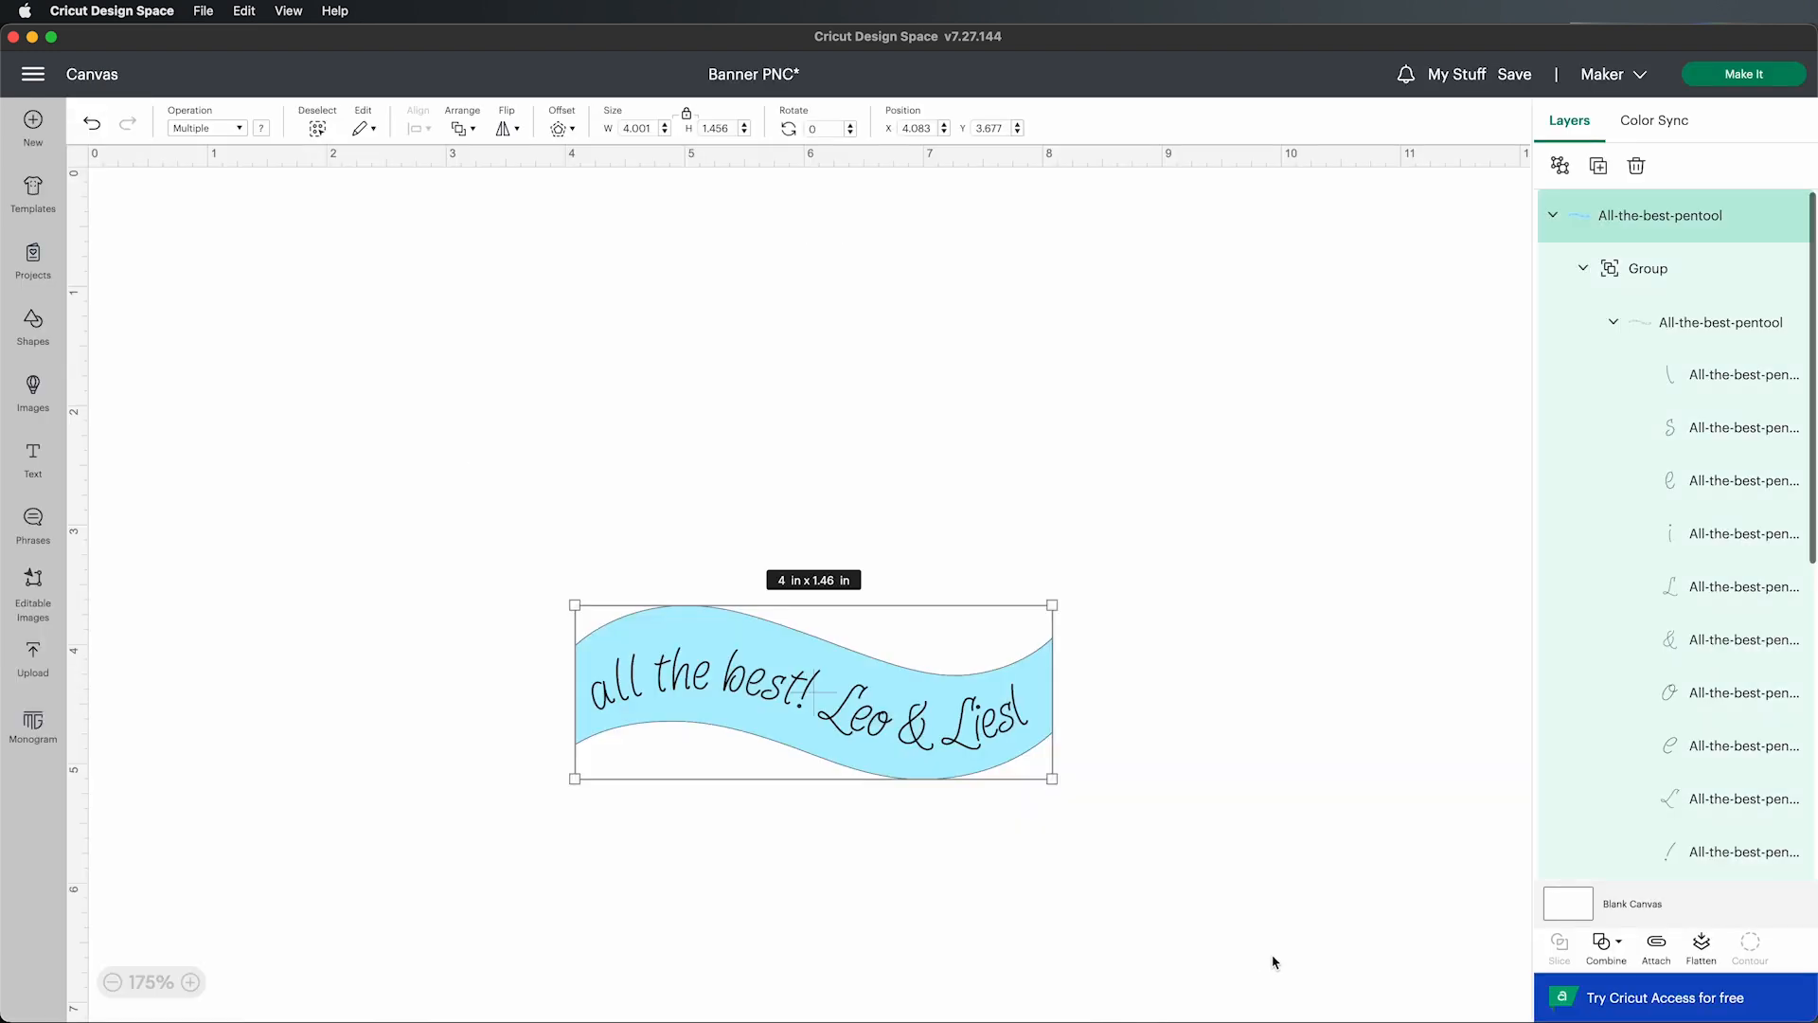
{"action": "left_click", "coordinate": [1089, 483]}
{"action": "left_click", "coordinate": [321, 136]}
{"action": "left_click", "coordinate": [1657, 947]}
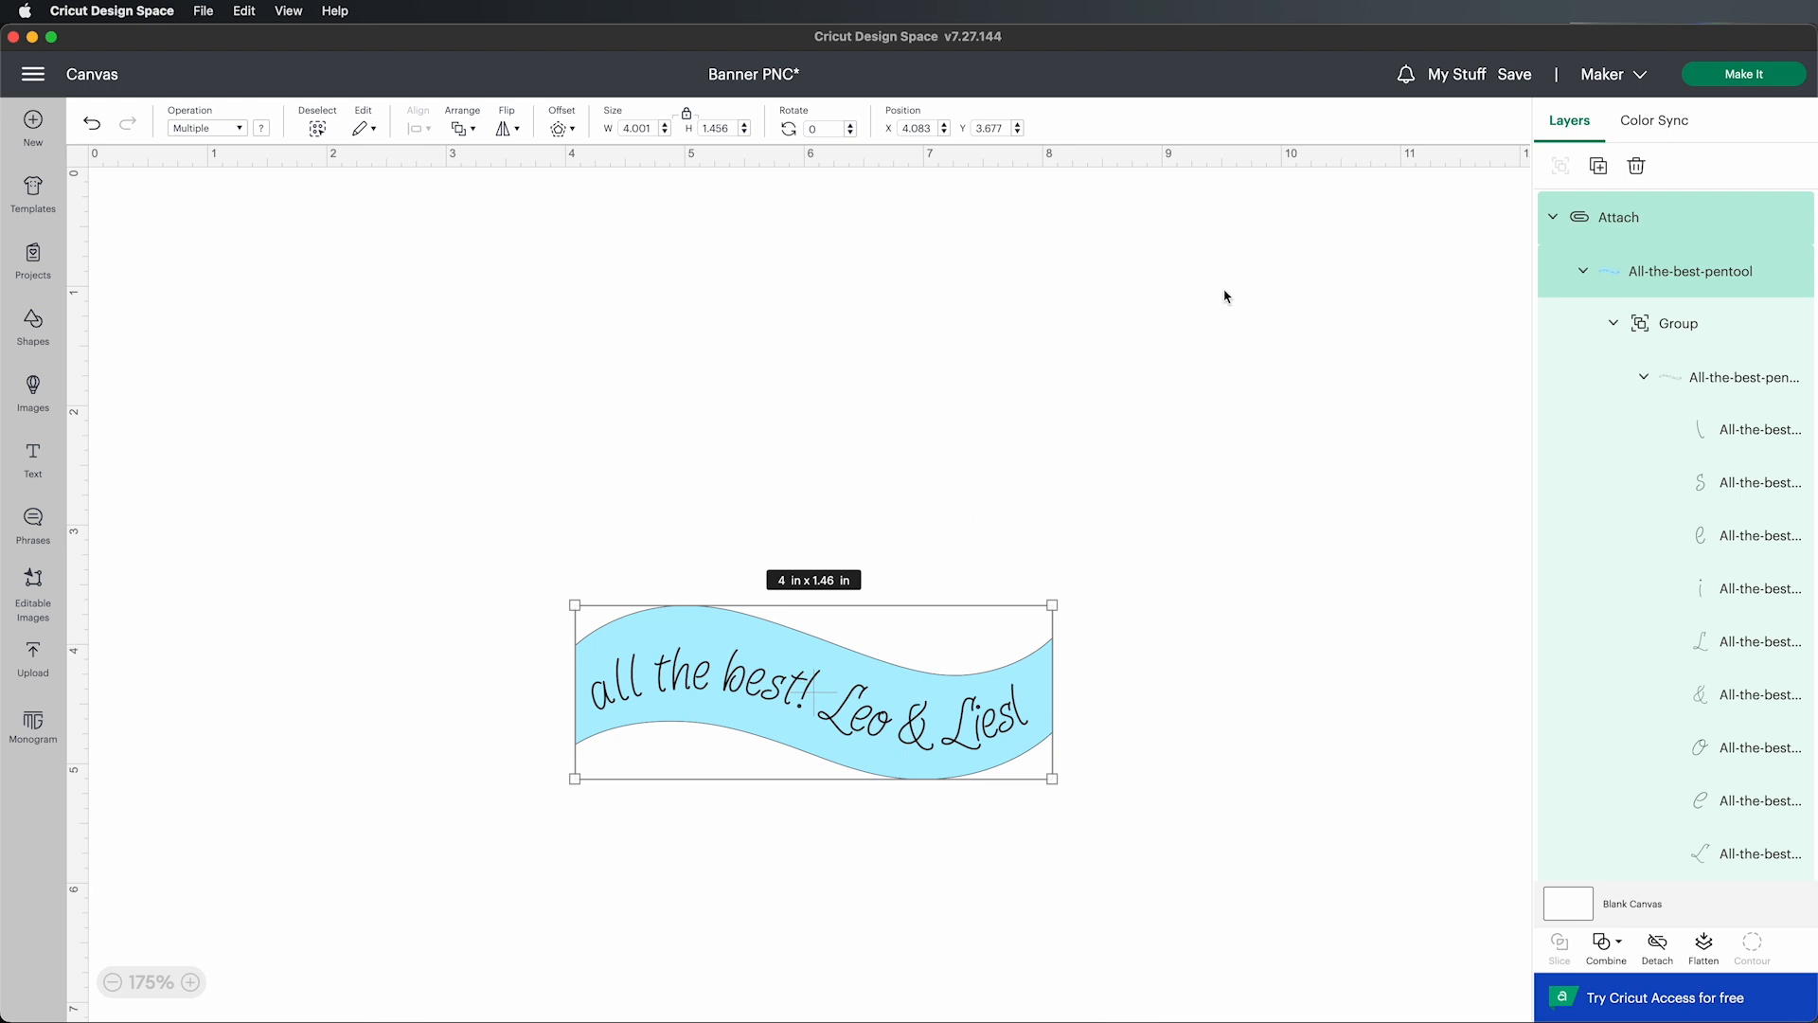
{"action": "left_click", "coordinate": [1736, 75]}
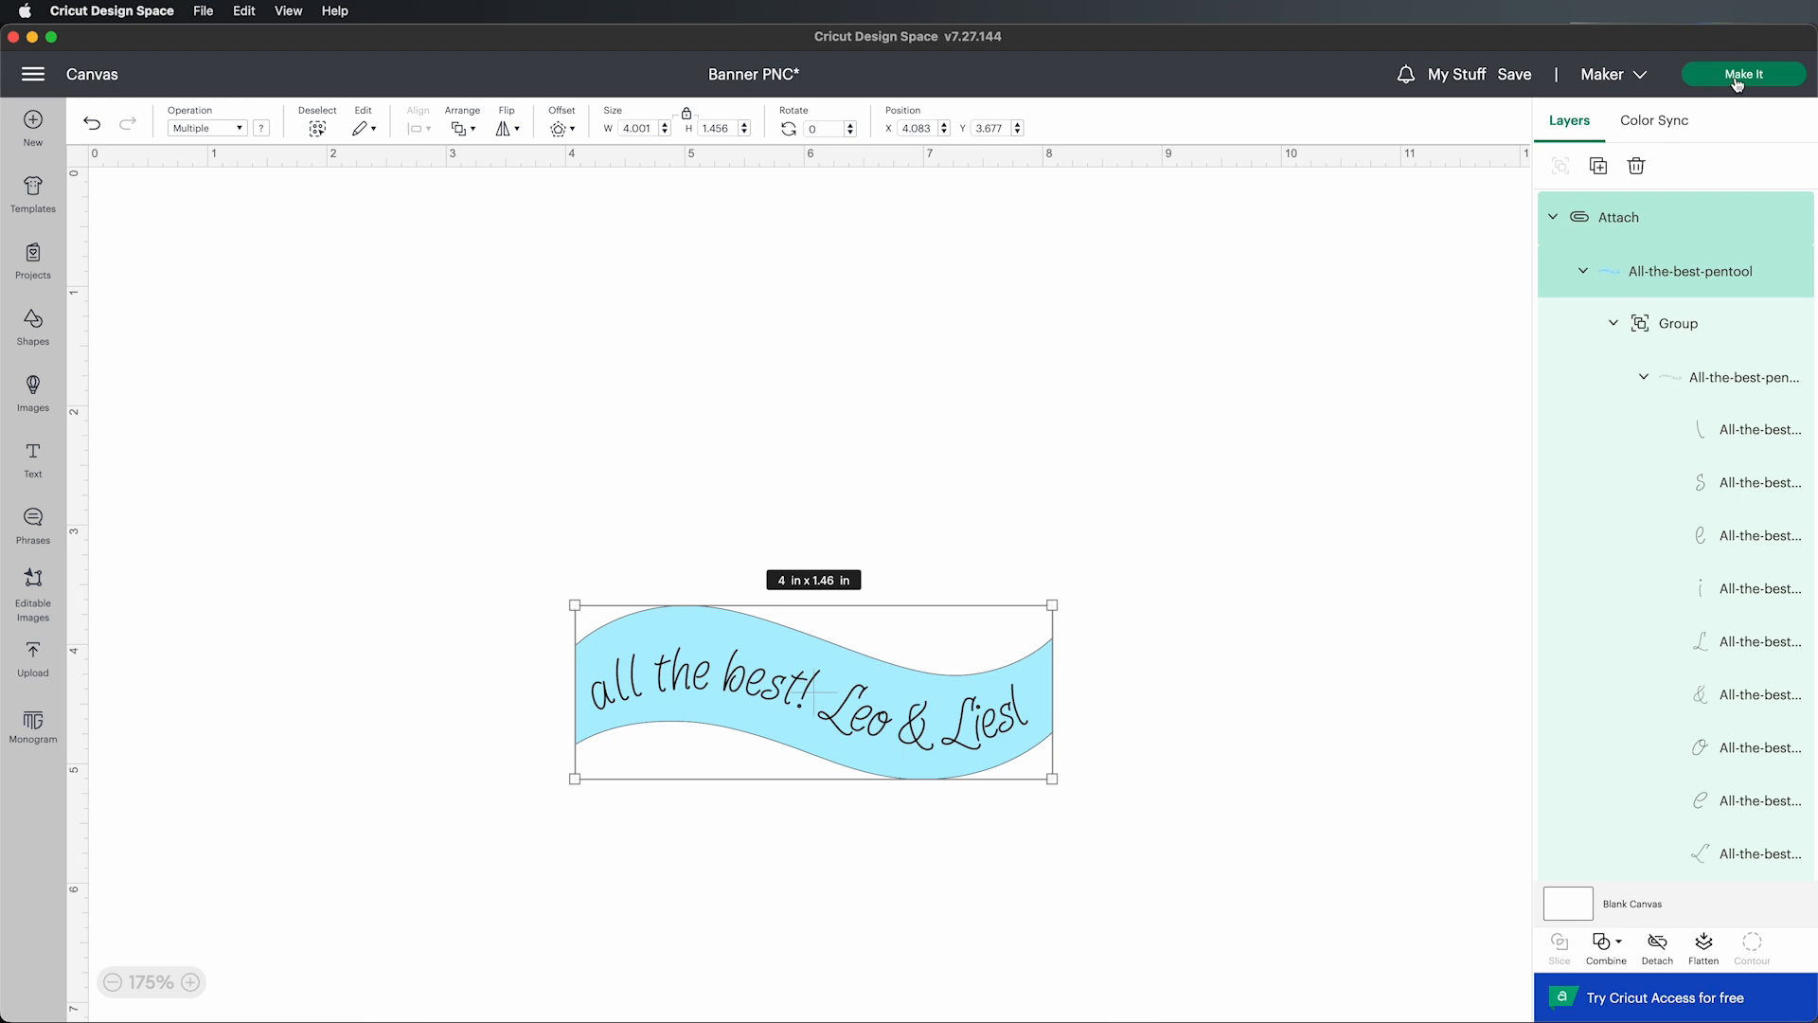